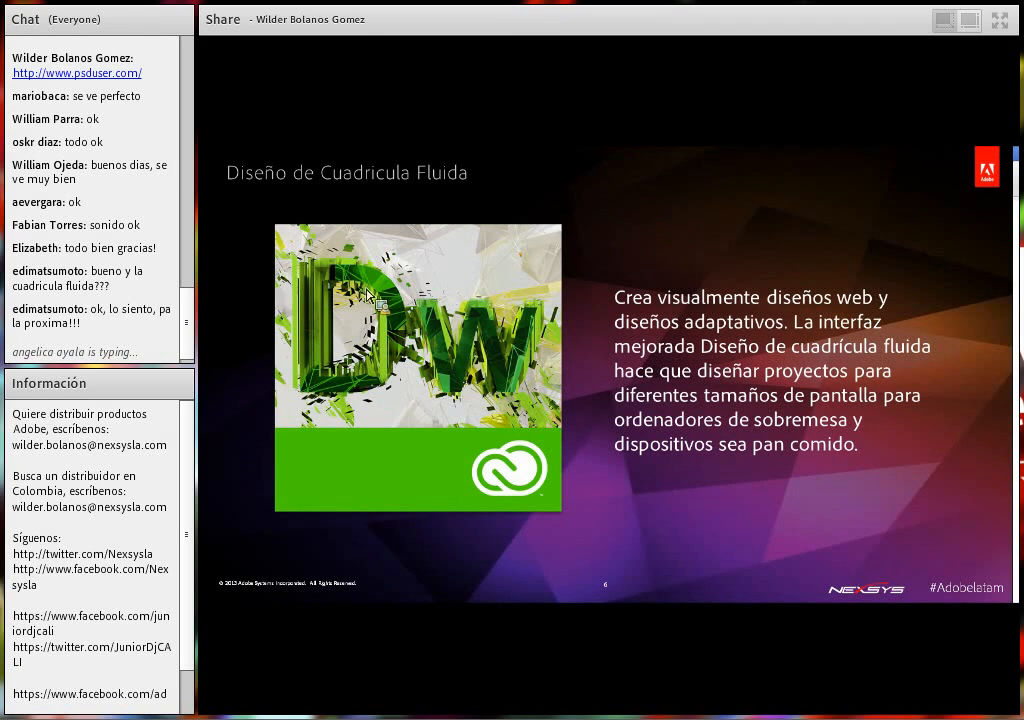
Advance the slide show to the closing slide, end the show and select slide 7 in the presentation.
{"action": "left_click", "coordinate": [940, 390]}
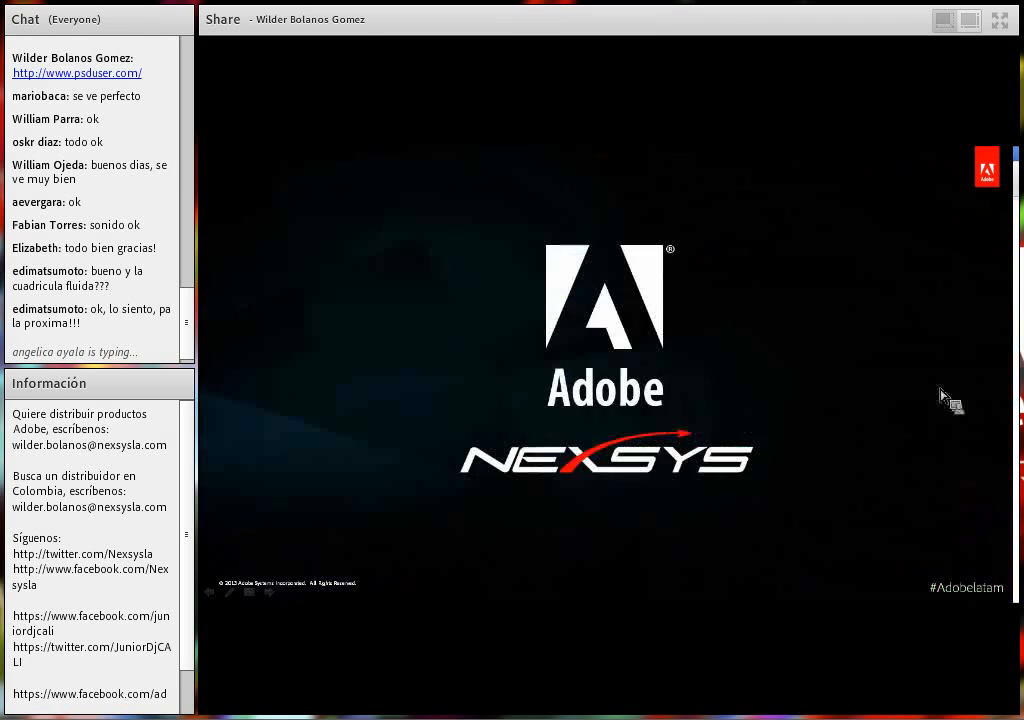
{"action": "left_click", "coordinate": [930, 345]}
{"action": "left_click", "coordinate": [727, 288]}
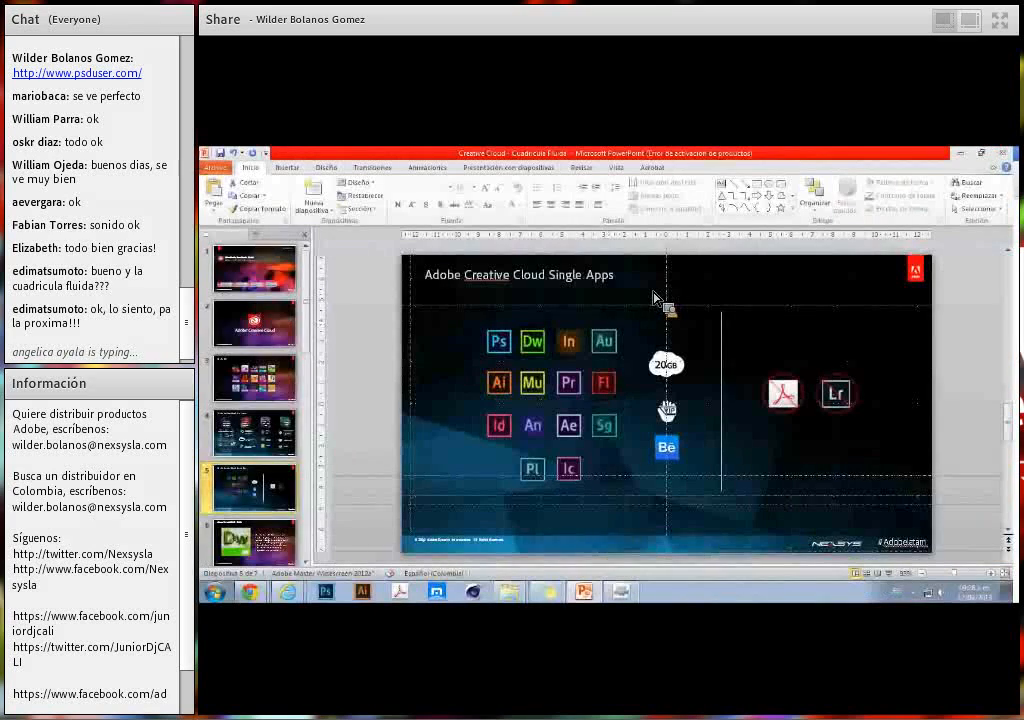
{"action": "left_click", "coordinate": [235, 477]}
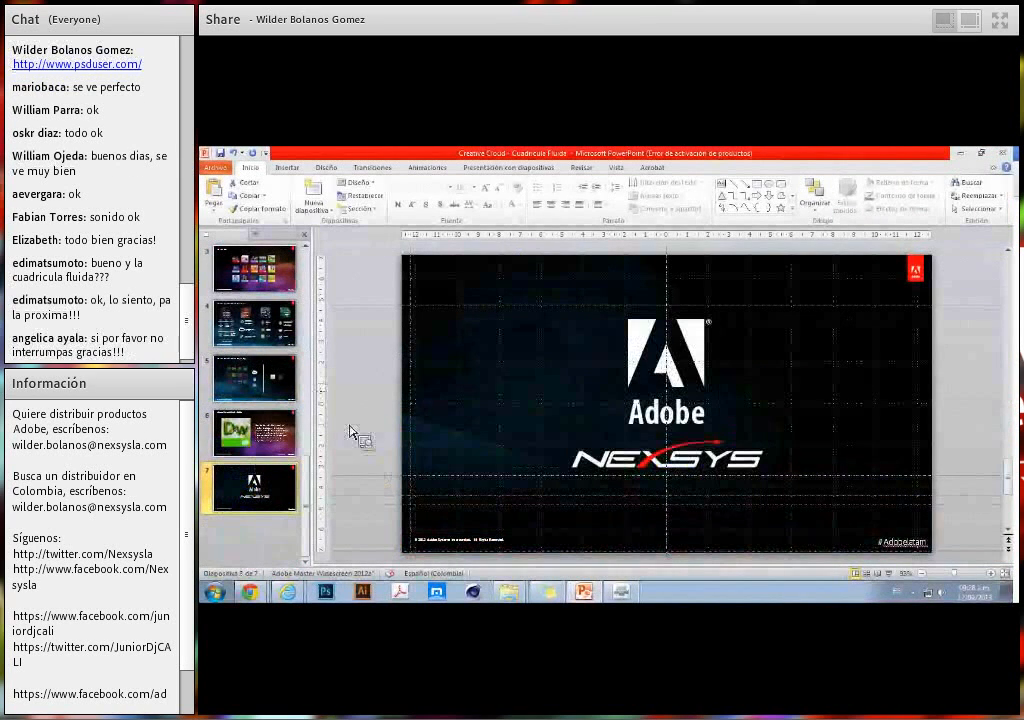
Minimize the PowerPoint and Adobe Connect windows and launch Dreamweaver CC.
{"action": "left_click", "coordinate": [960, 153]}
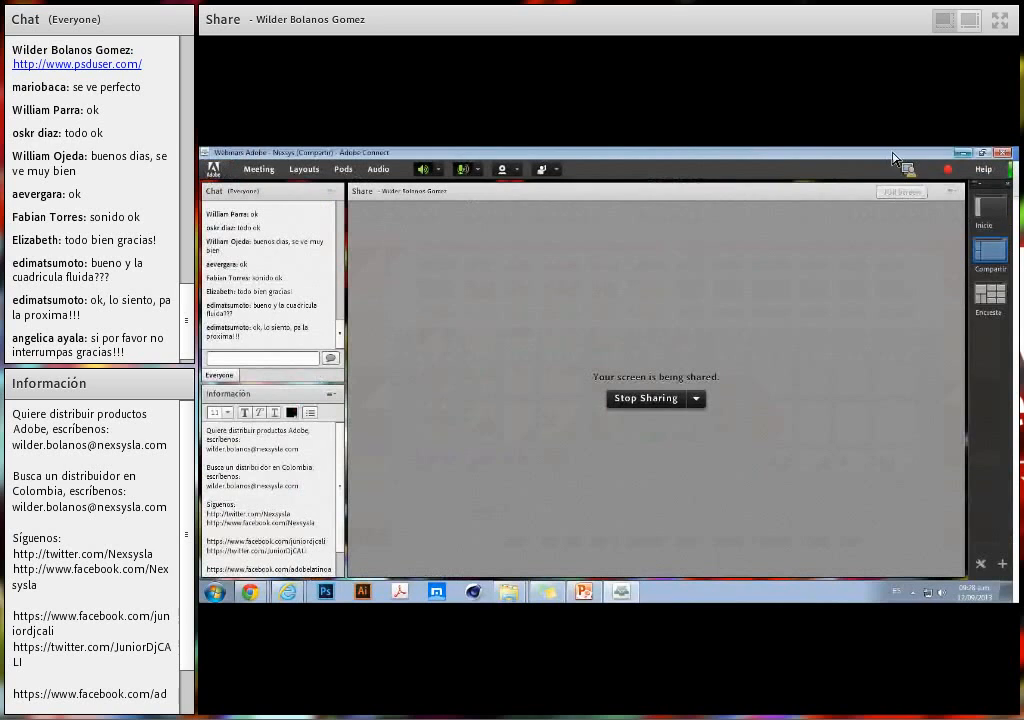
{"action": "left_click", "coordinate": [964, 154]}
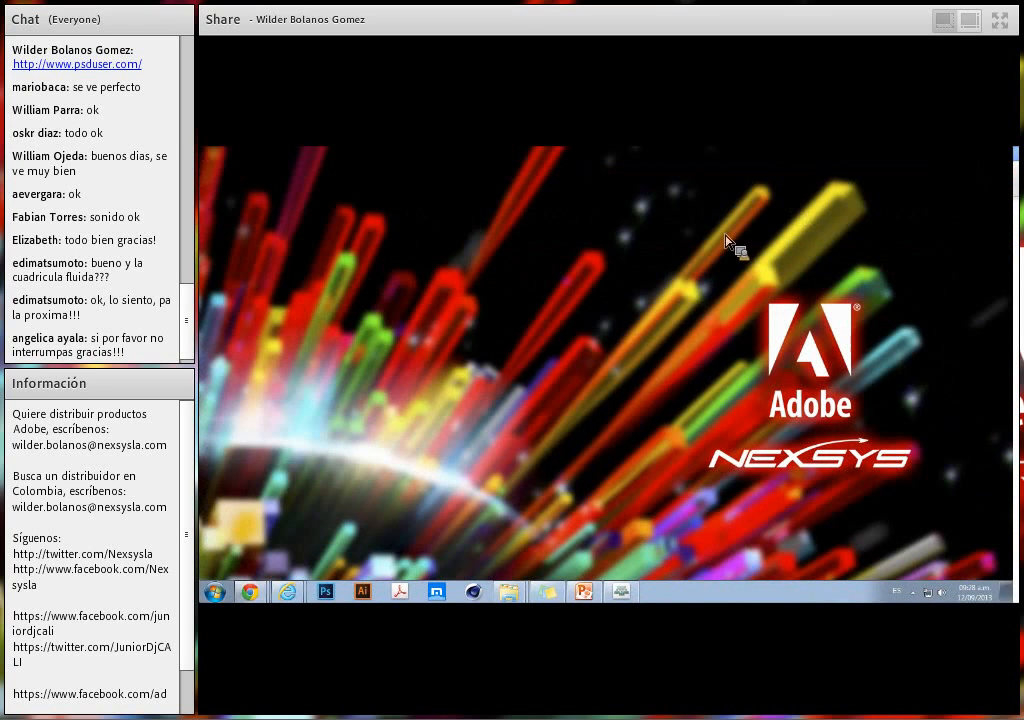
{"action": "left_click", "coordinate": [214, 592]}
{"action": "left_click", "coordinate": [214, 592]}
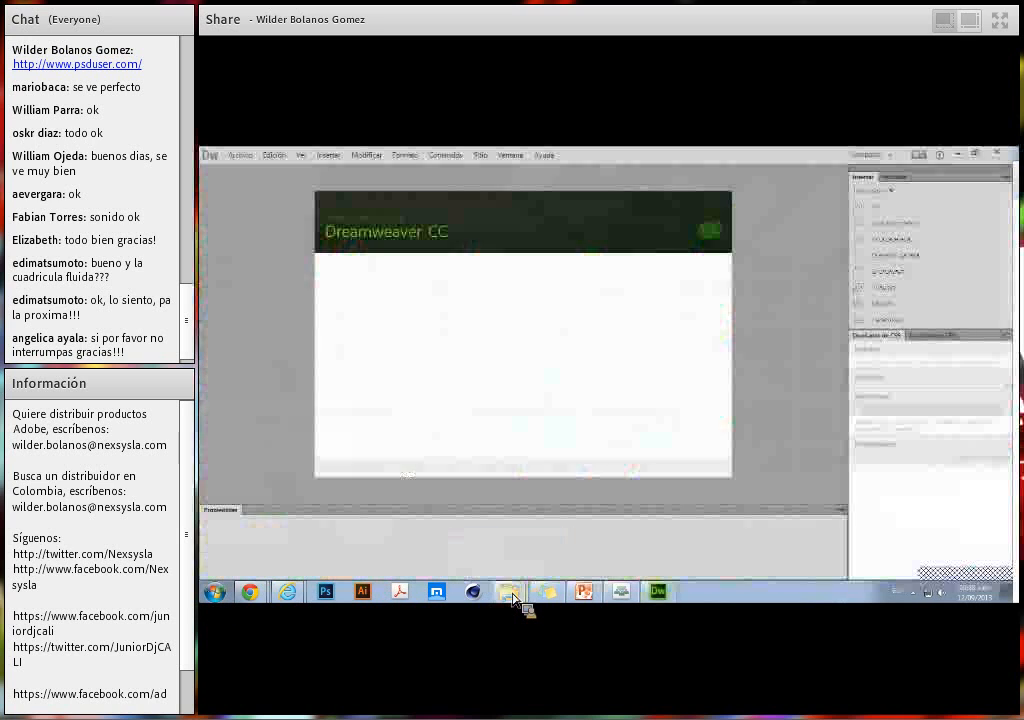
Switch to Windows Explorer and open the activos folder inside the desktop's Cuadricula Fluida folder.
{"action": "left_click", "coordinate": [512, 594]}
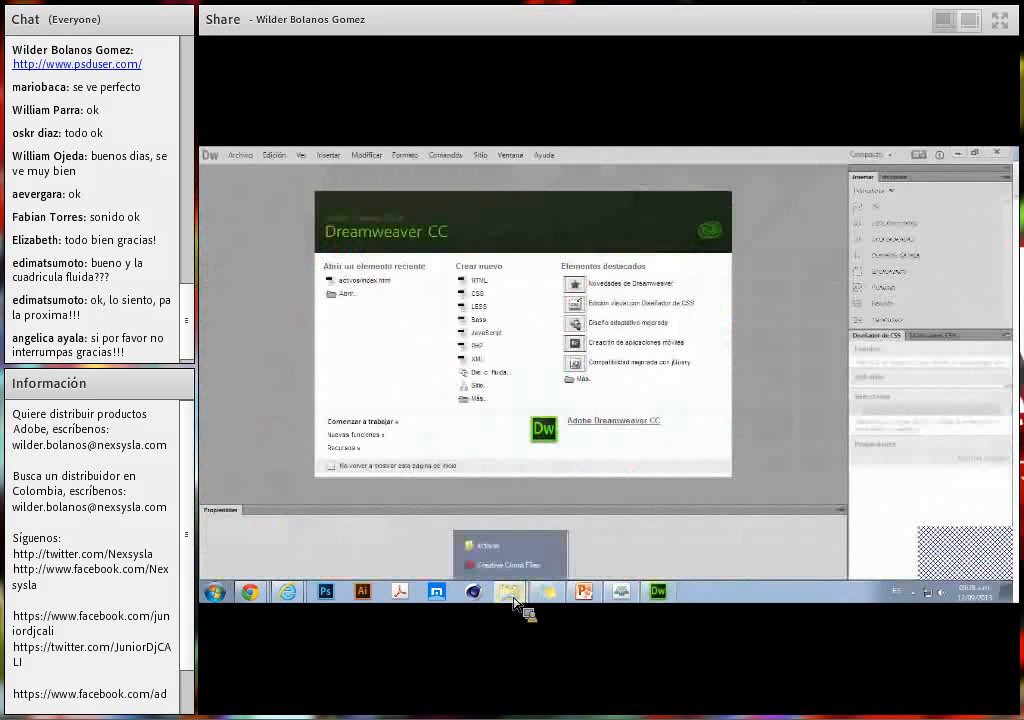
{"action": "left_click", "coordinate": [520, 573]}
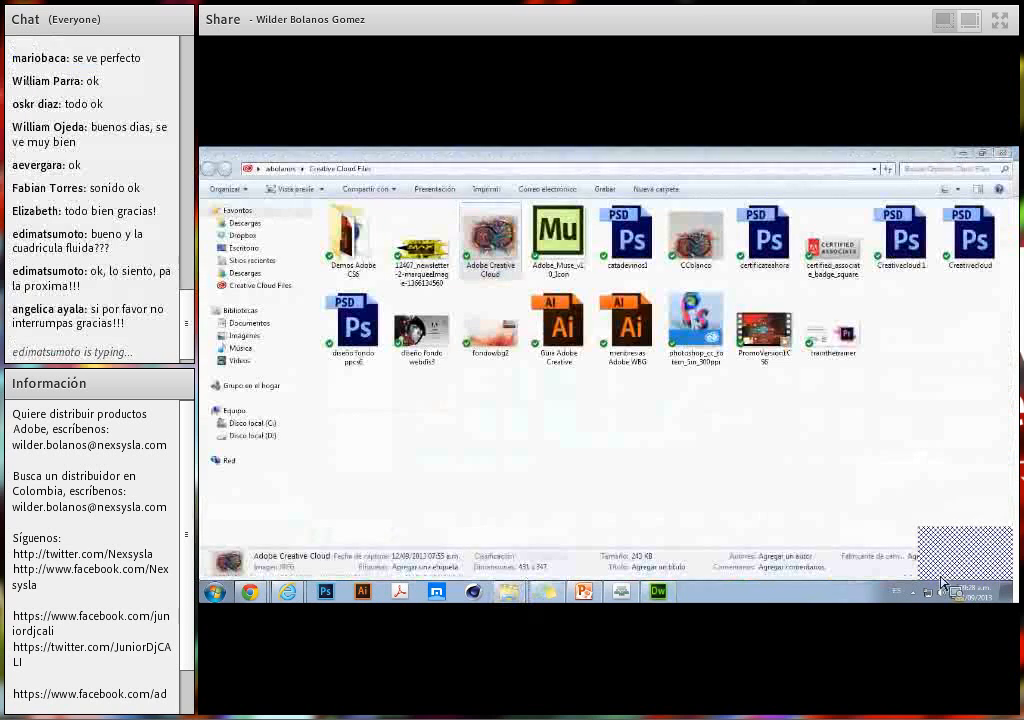
{"action": "left_click", "coordinate": [850, 450]}
{"action": "left_click", "coordinate": [243, 247]}
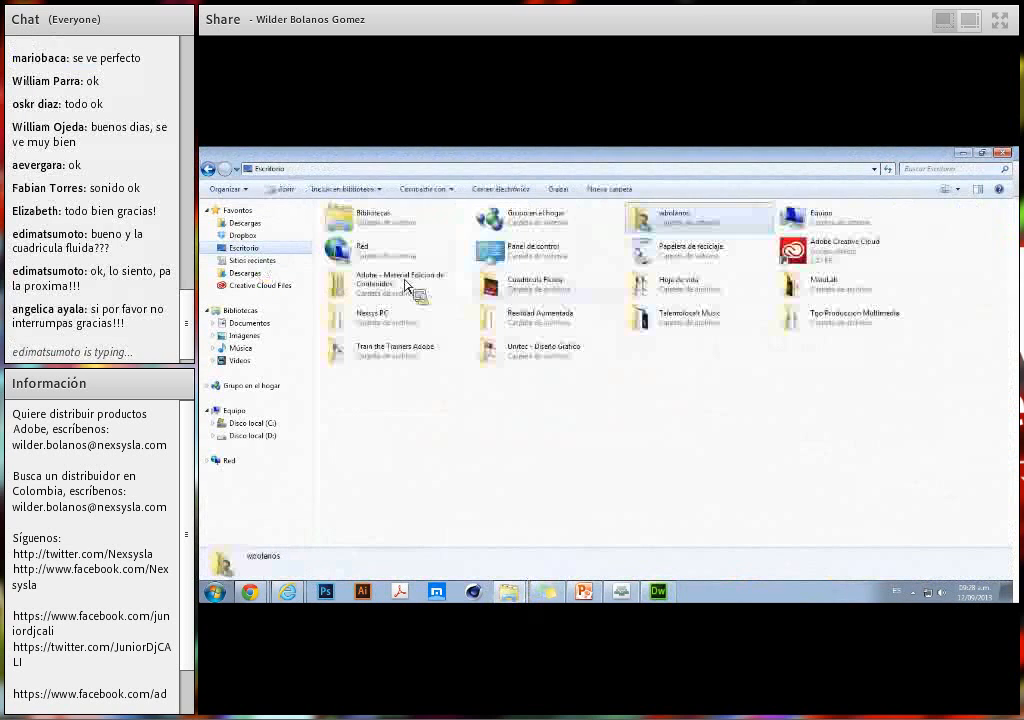
{"action": "double_click", "coordinate": [572, 290]}
{"action": "double_click", "coordinate": [380, 224]}
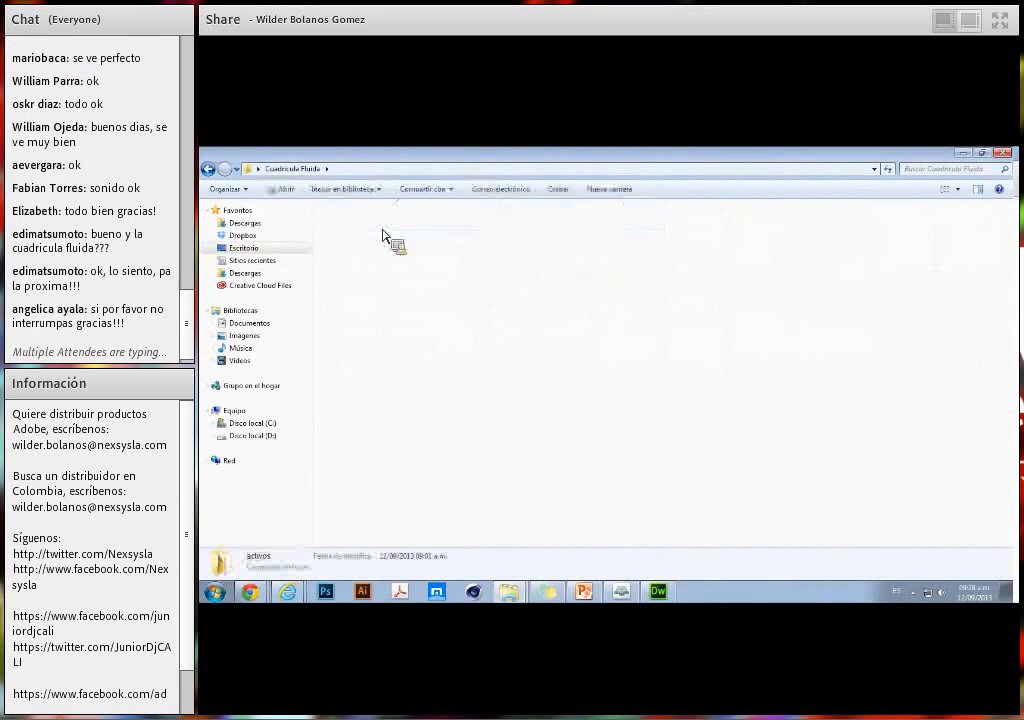
Review the imagenes folder and the biografia, boilerplate, creative cloud, estilos, index and inicio files in activos, and return to Cuadricula Fluida.
{"action": "double_click", "coordinate": [368, 225]}
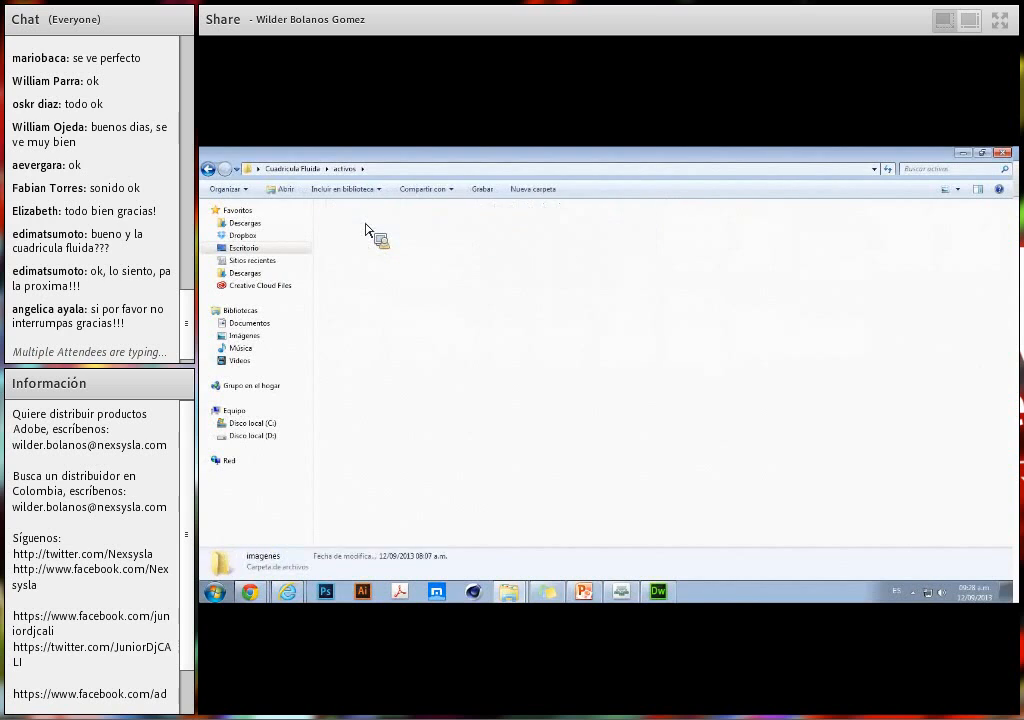
{"action": "left_click", "coordinate": [208, 170]}
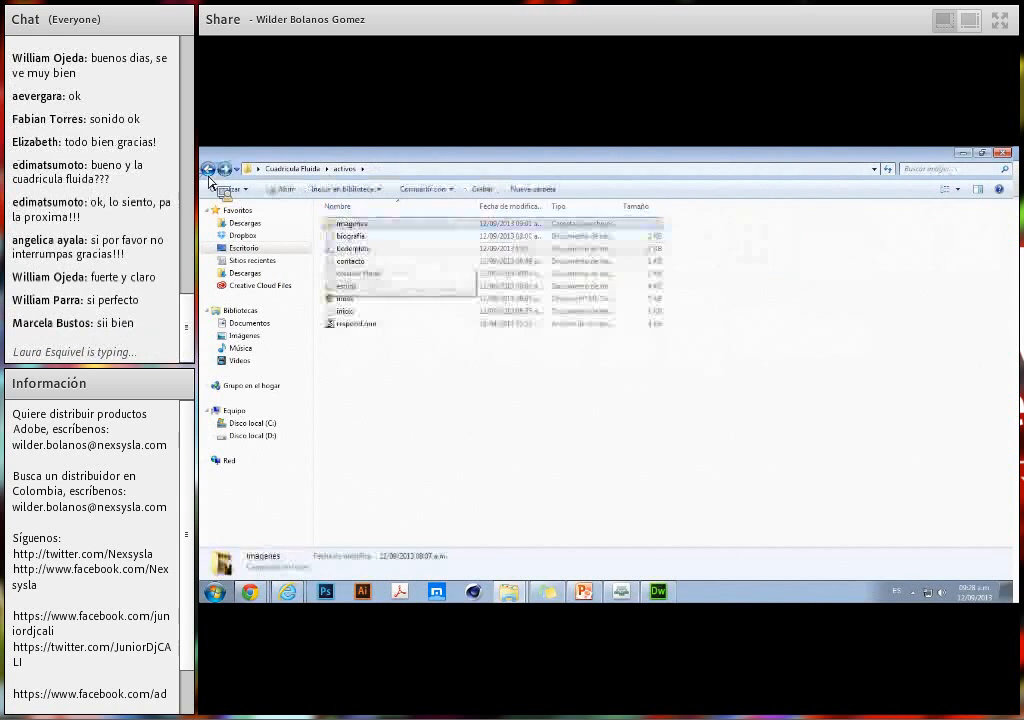
{"action": "left_click", "coordinate": [349, 237]}
{"action": "left_click", "coordinate": [353, 248]}
{"action": "left_click", "coordinate": [365, 272]}
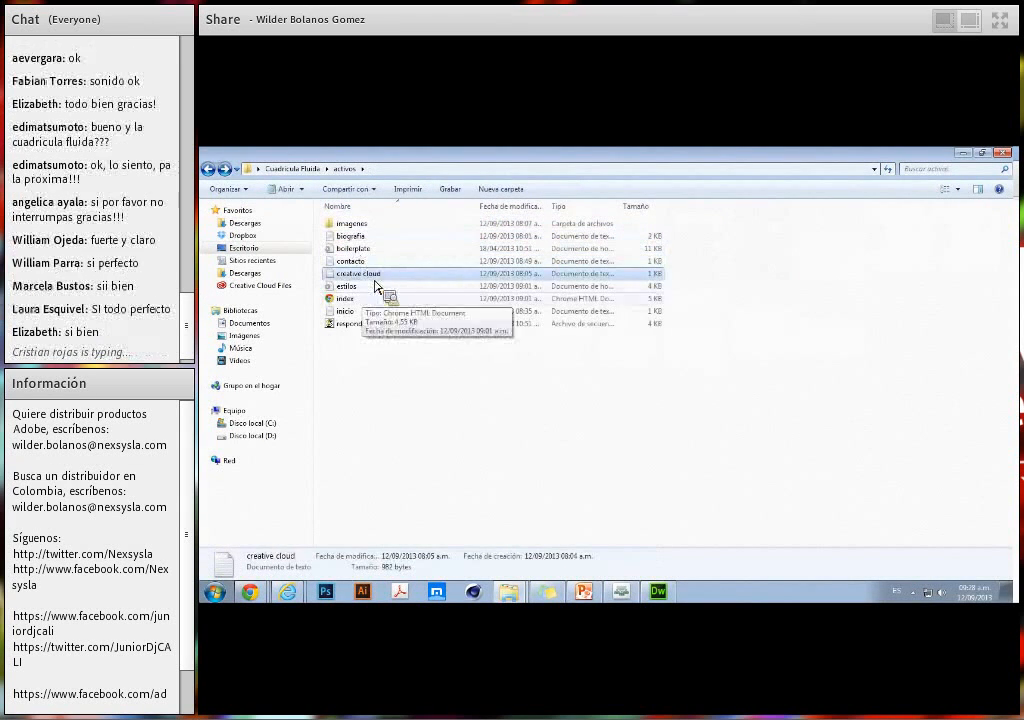
{"action": "left_click", "coordinate": [355, 286]}
{"action": "left_click", "coordinate": [352, 298]}
{"action": "left_click", "coordinate": [348, 311]}
{"action": "left_click", "coordinate": [208, 170]}
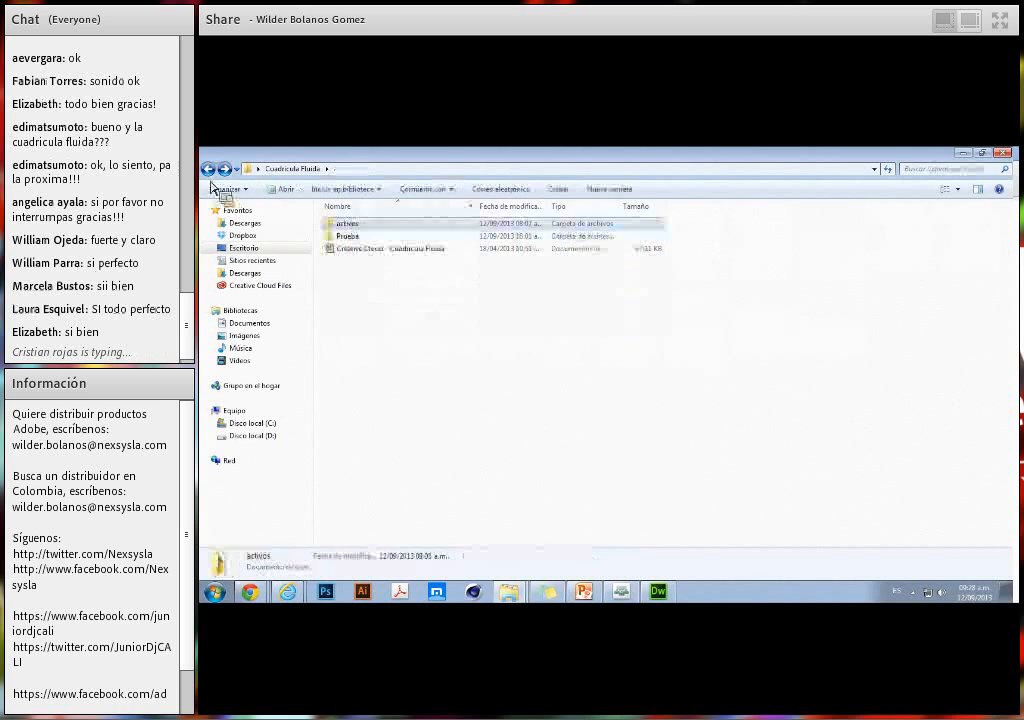
Create a new folder named Webinar CF inside Cuadricula Fluida.
{"action": "left_click", "coordinate": [607, 189]}
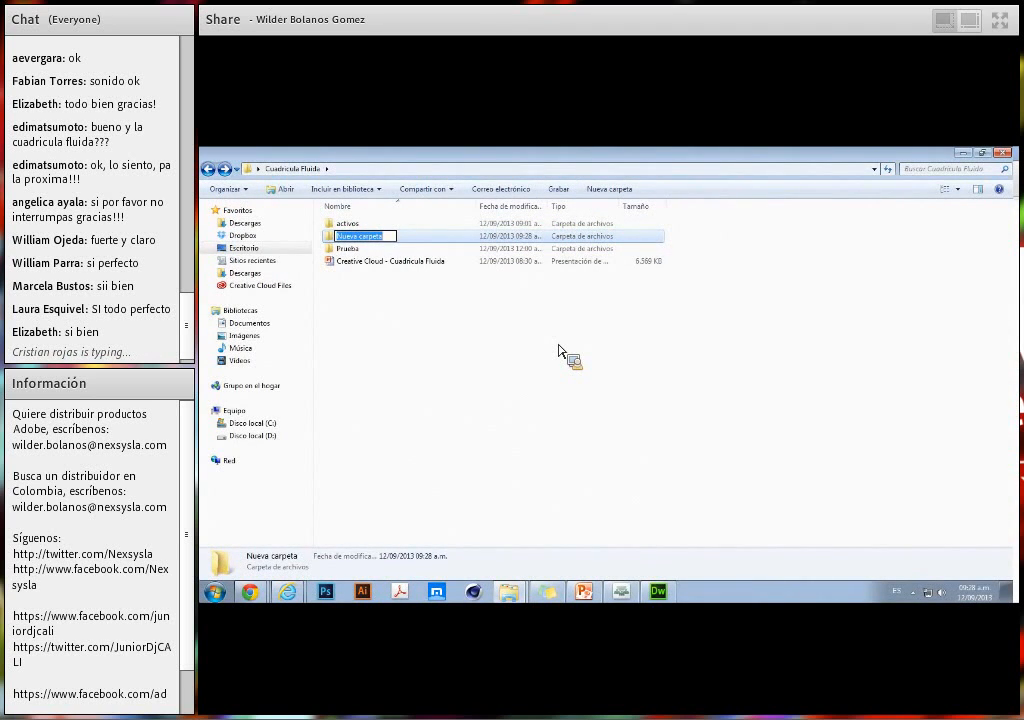
{"action": "type", "text": "W"}
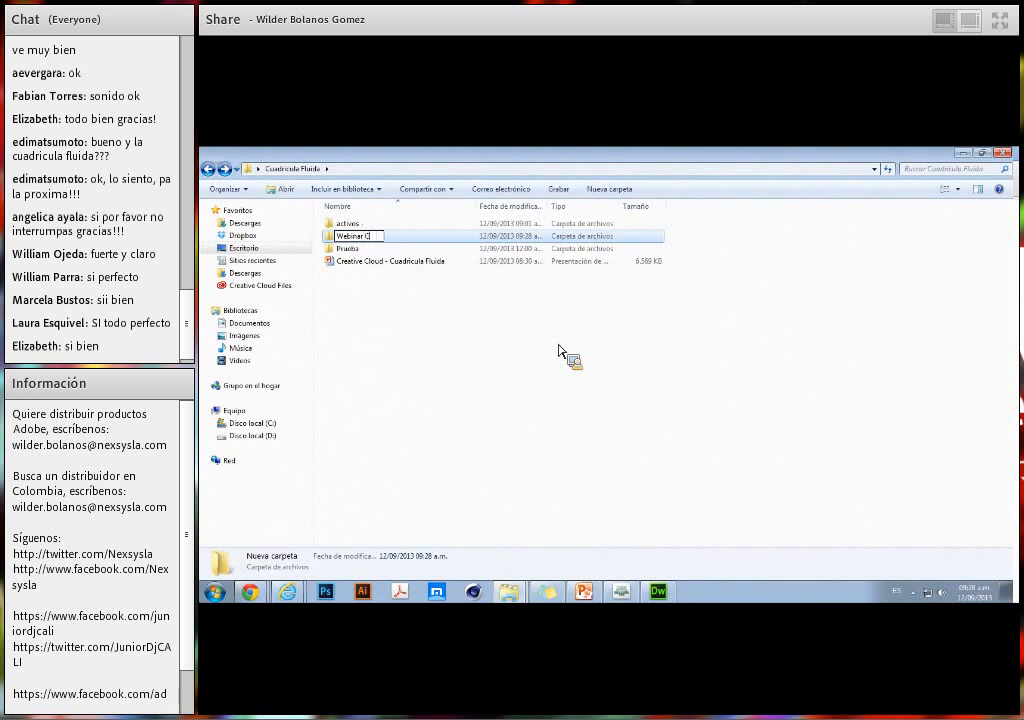
{"action": "type", "text": "ebinar C"}
{"action": "key", "text": "Return"}
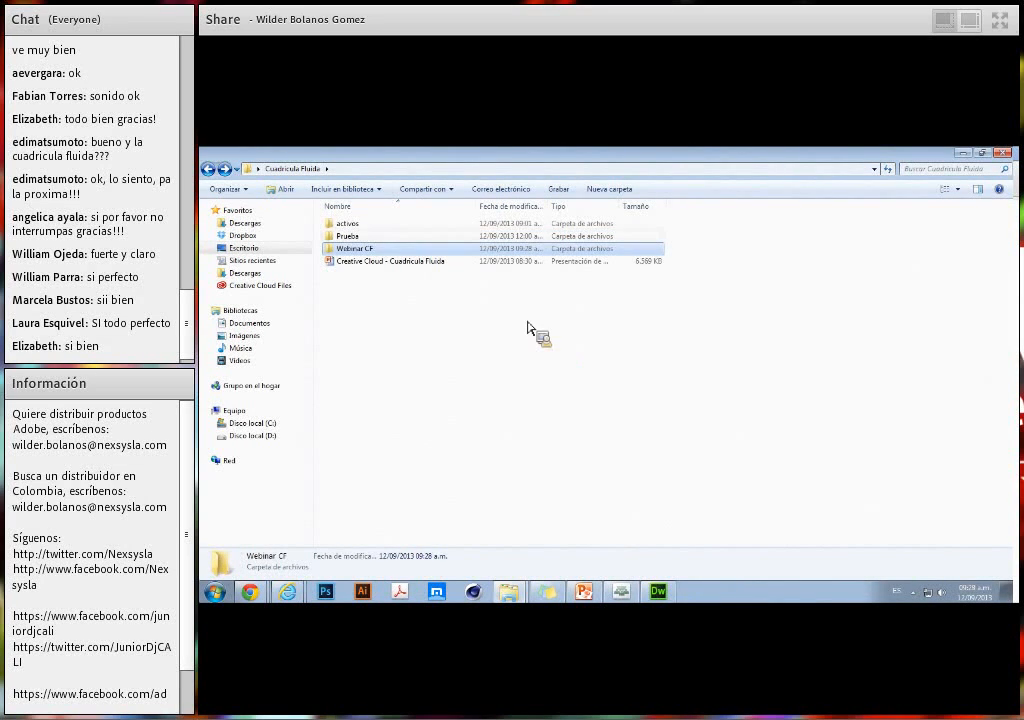
Copy the imagenes folder from activos into the Webinar CF folder.
{"action": "double_click", "coordinate": [360, 225]}
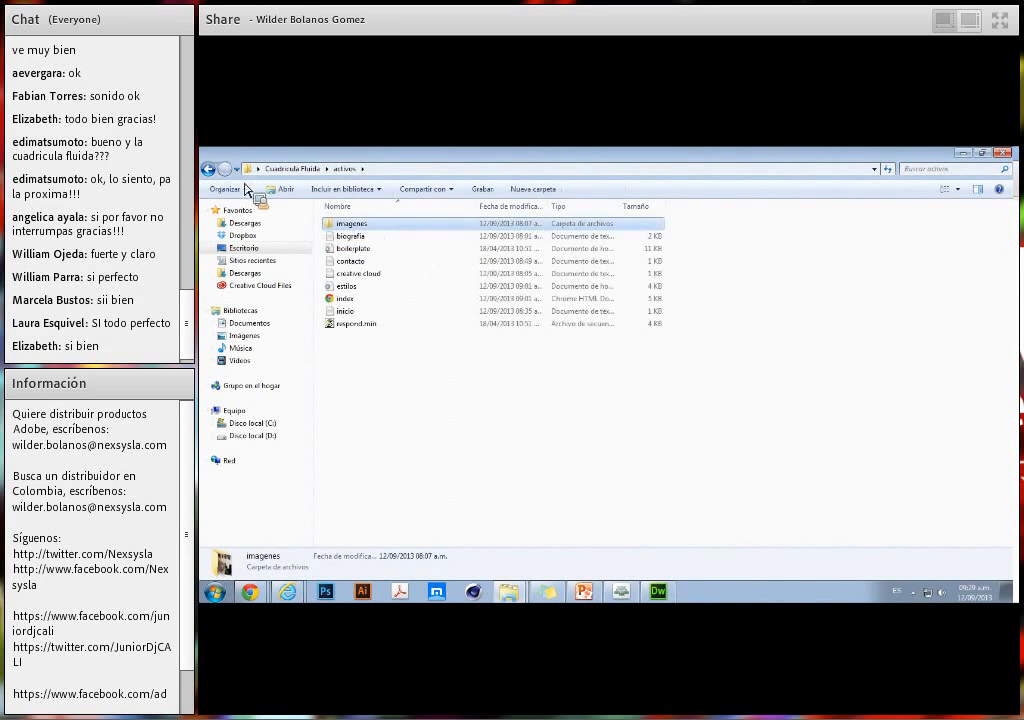
{"action": "left_click", "coordinate": [208, 169]}
{"action": "double_click", "coordinate": [362, 247]}
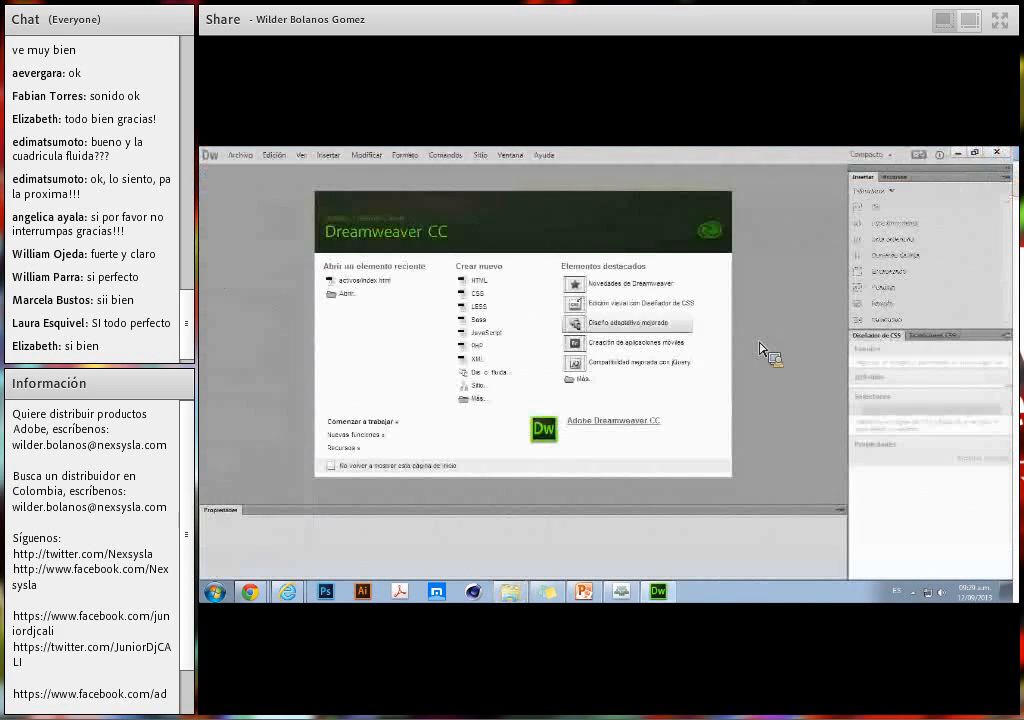
Start a new site in Dreamweaver and name it Webinar2.
{"action": "left_click", "coordinate": [480, 155]}
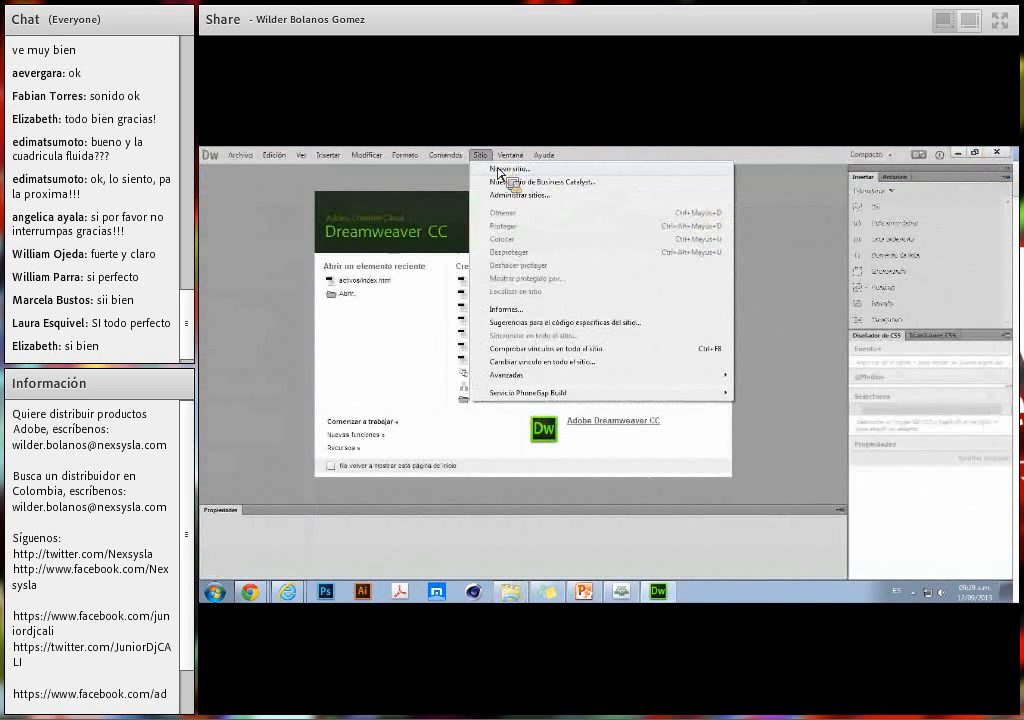
{"action": "left_click", "coordinate": [500, 170]}
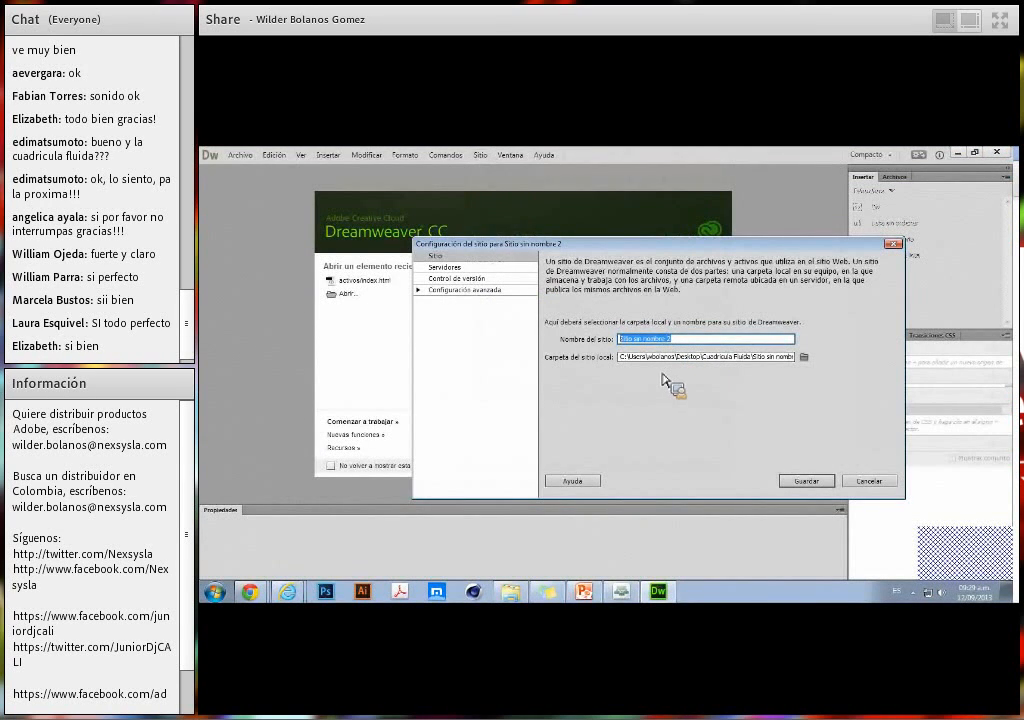
{"action": "left_click", "coordinate": [652, 590]}
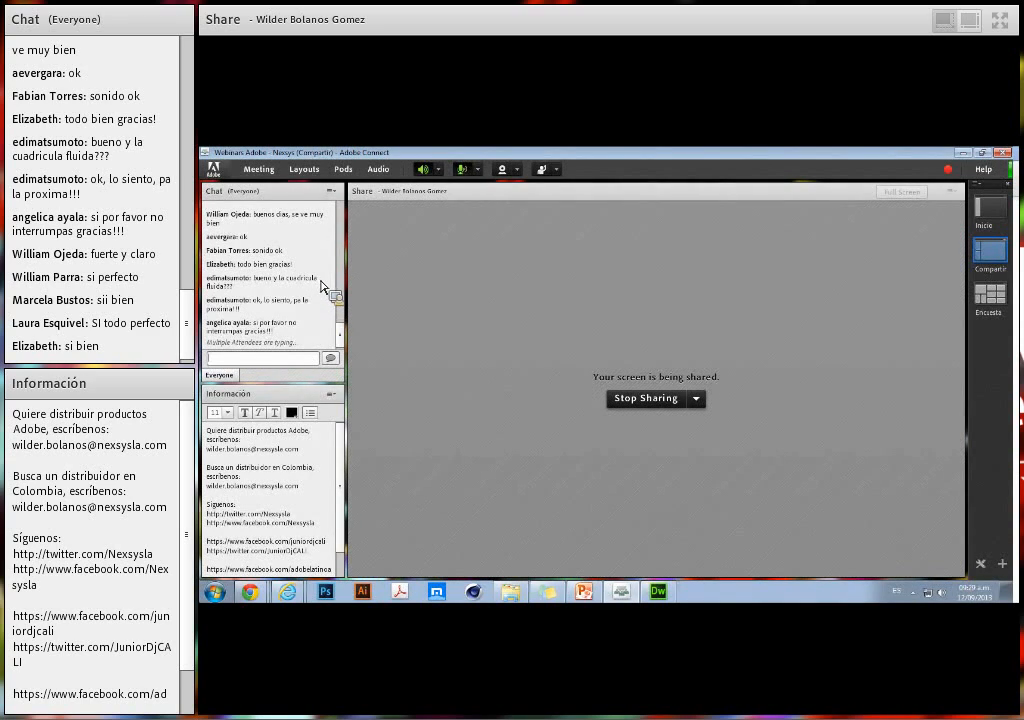
{"action": "left_click", "coordinate": [962, 155]}
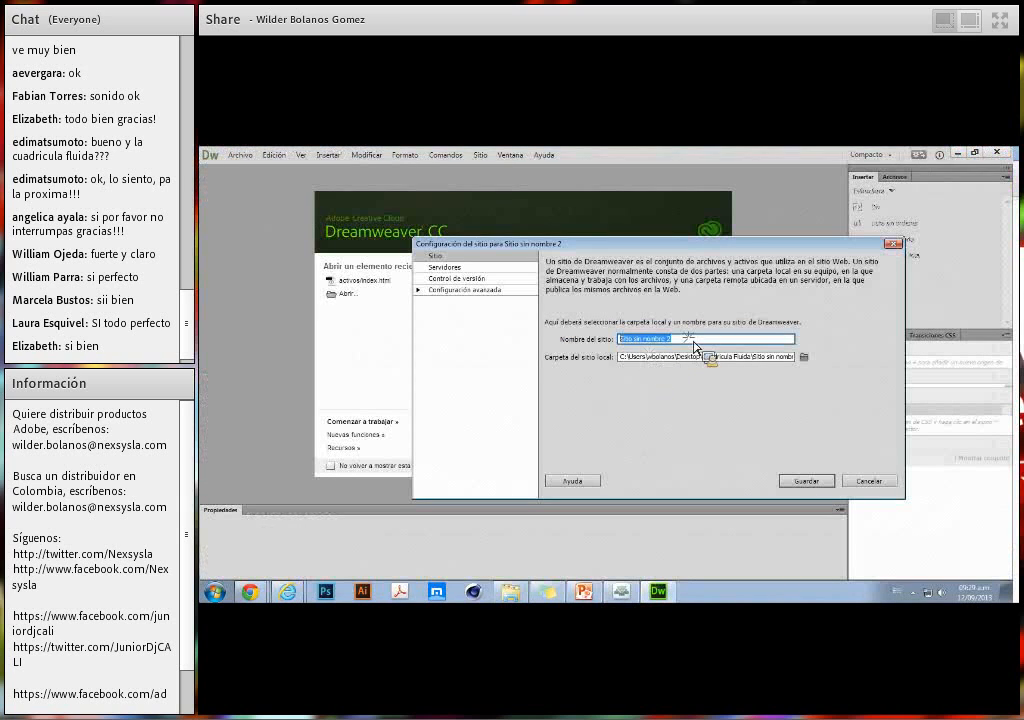
{"action": "type", "text": "Web"}
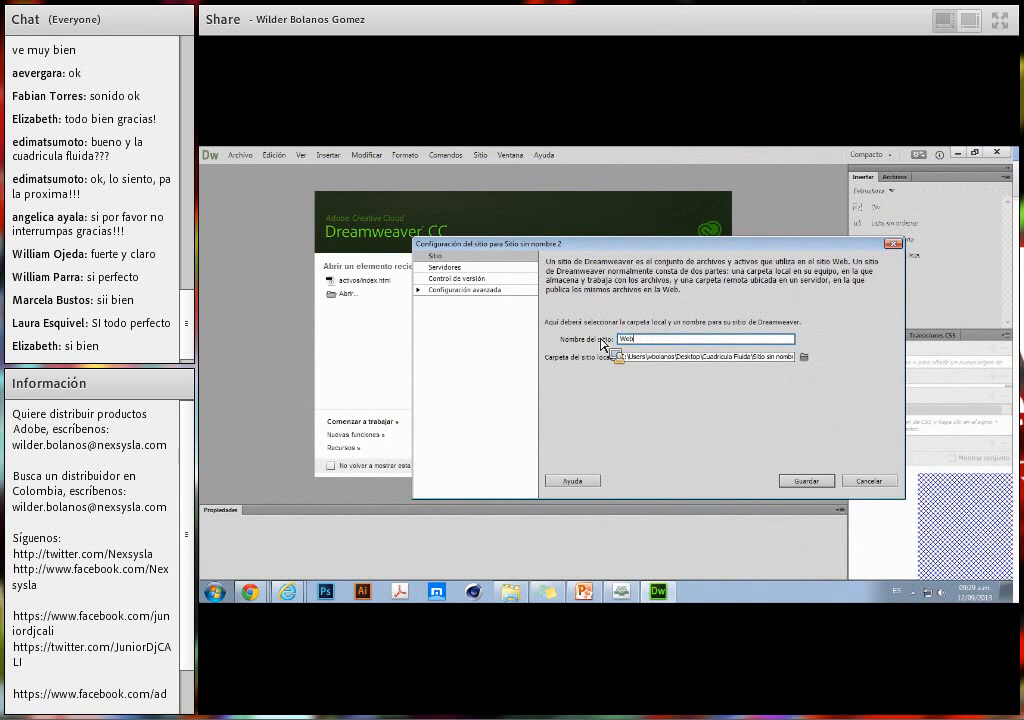
{"action": "type", "text": "inar"}
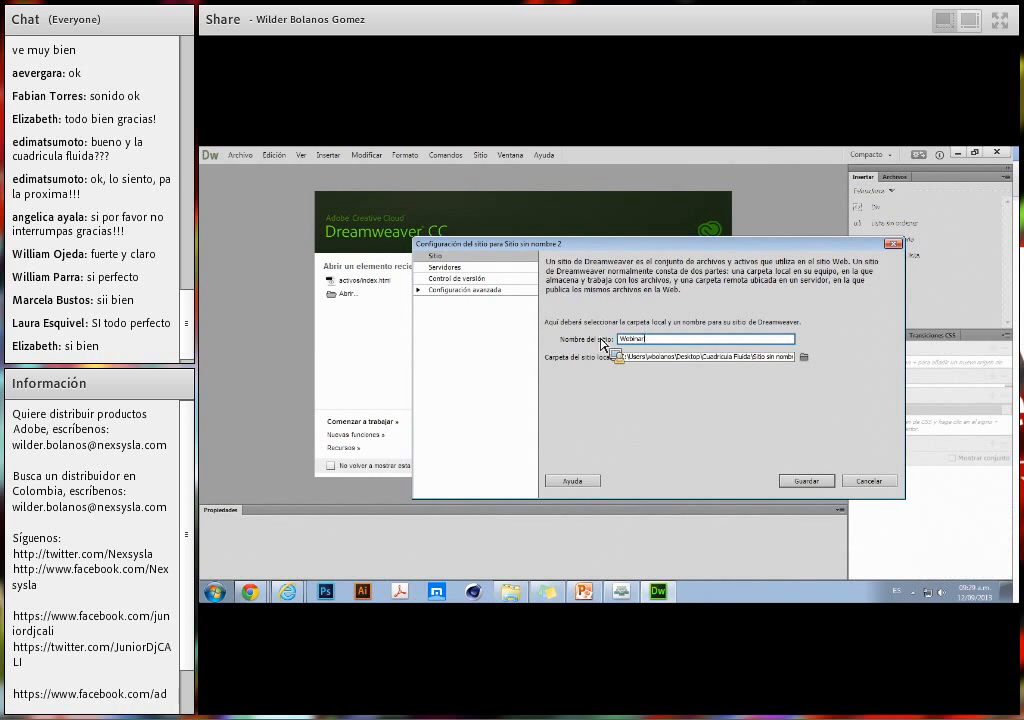
{"action": "type", "text": "2"}
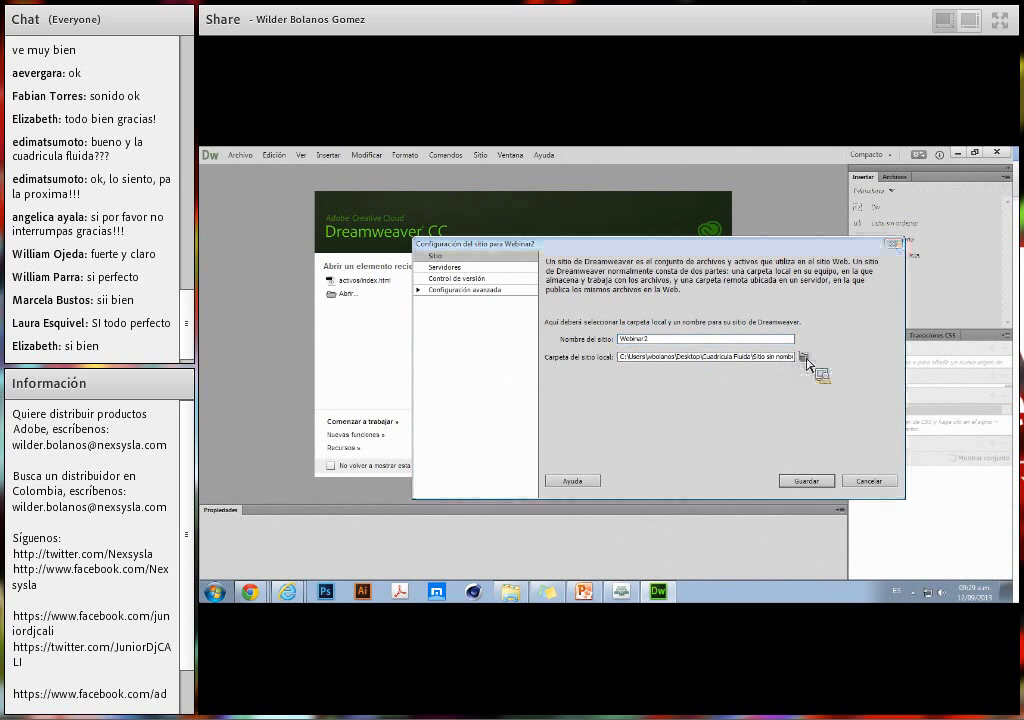
Set the site's local folder to Webinar CF within Cuadricula Fluida and save the site.
{"action": "left_click", "coordinate": [803, 356]}
{"action": "left_click", "coordinate": [632, 322]}
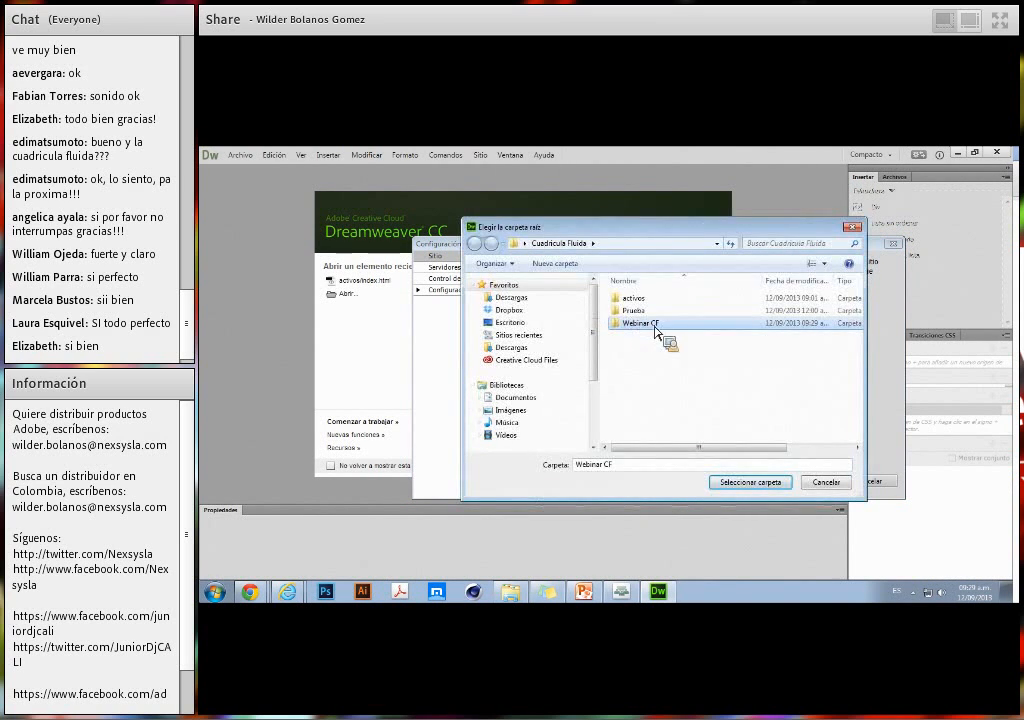
{"action": "left_click", "coordinate": [745, 481]}
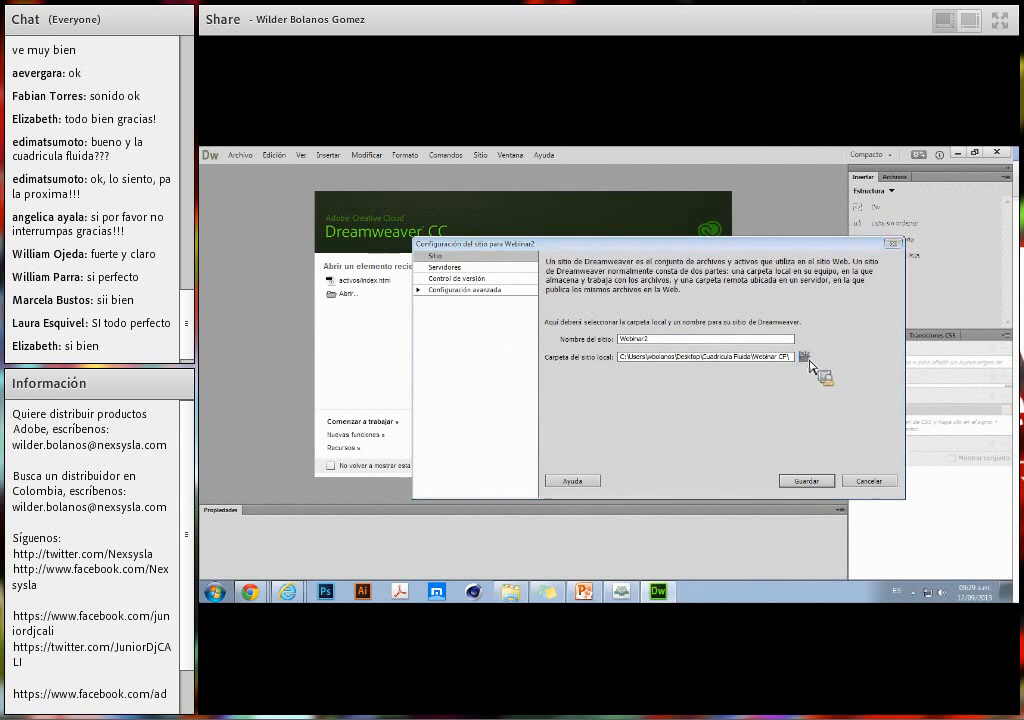
{"action": "left_click", "coordinate": [803, 356]}
{"action": "left_click", "coordinate": [755, 478]}
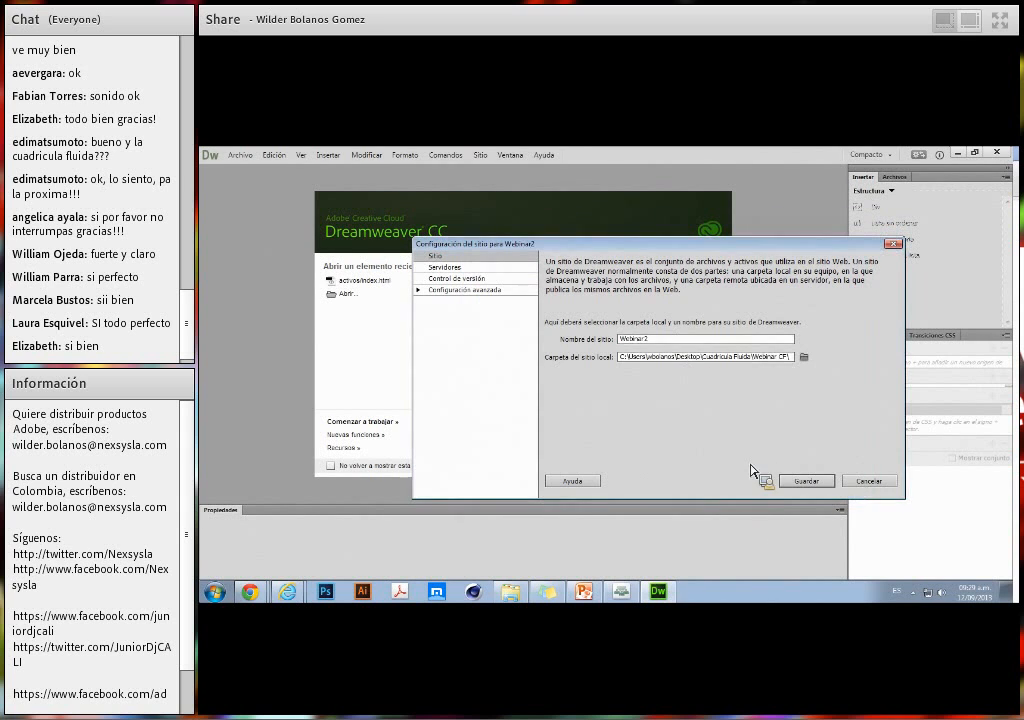
{"action": "left_click", "coordinate": [808, 482]}
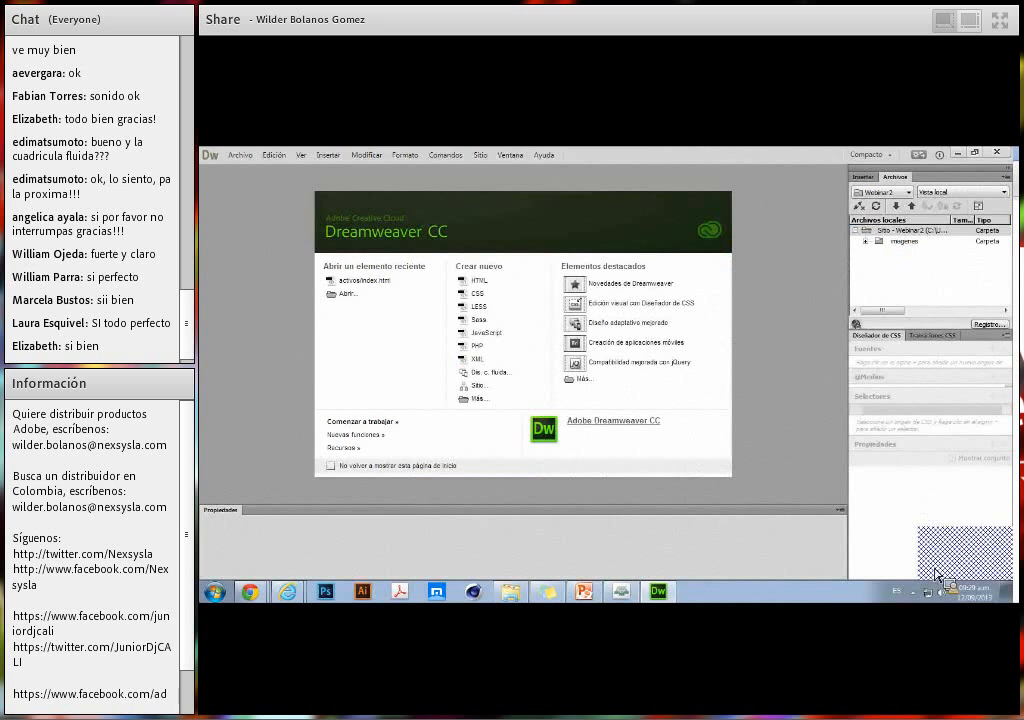
Start a new fluid grid layout document with HTML5 as the document type and no attached style sheet.
{"action": "left_click", "coordinate": [240, 155]}
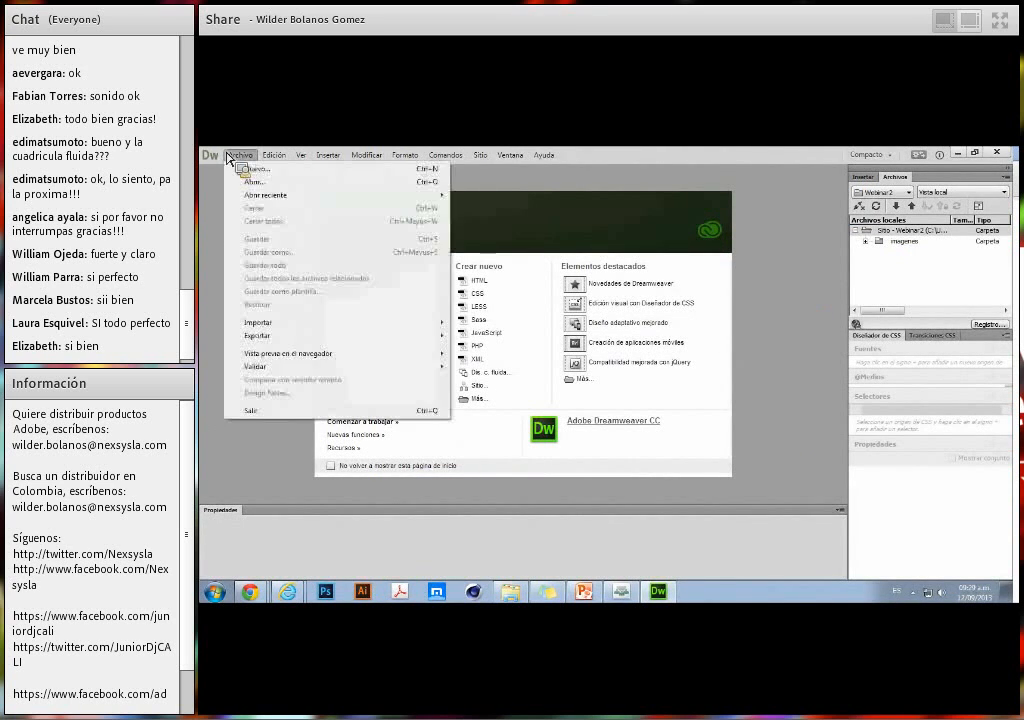
{"action": "left_click", "coordinate": [254, 170]}
{"action": "left_click", "coordinate": [412, 243]}
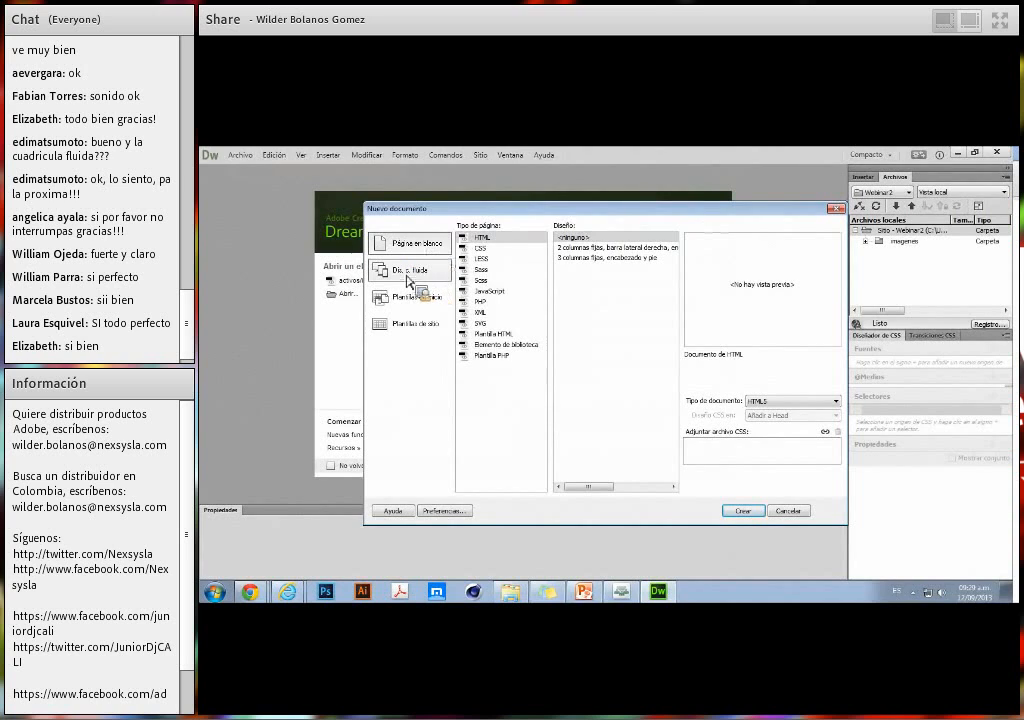
{"action": "left_click", "coordinate": [408, 278]}
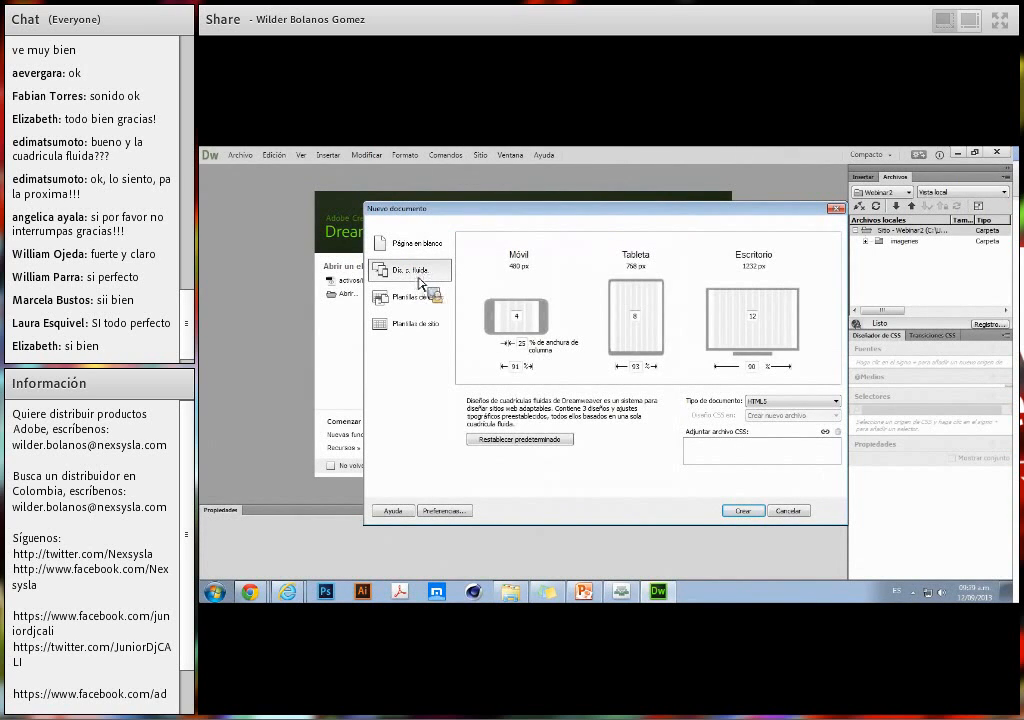
{"action": "left_click_drag", "start_coordinate": [504, 218], "coordinate": [430, 198]}
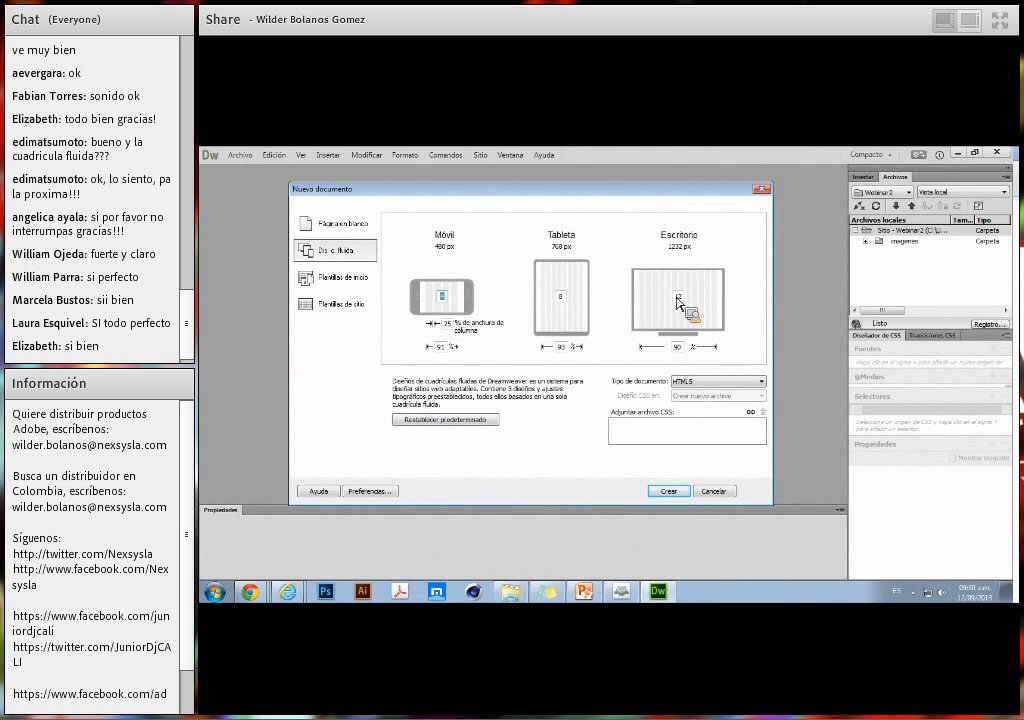
{"action": "left_click", "coordinate": [674, 384]}
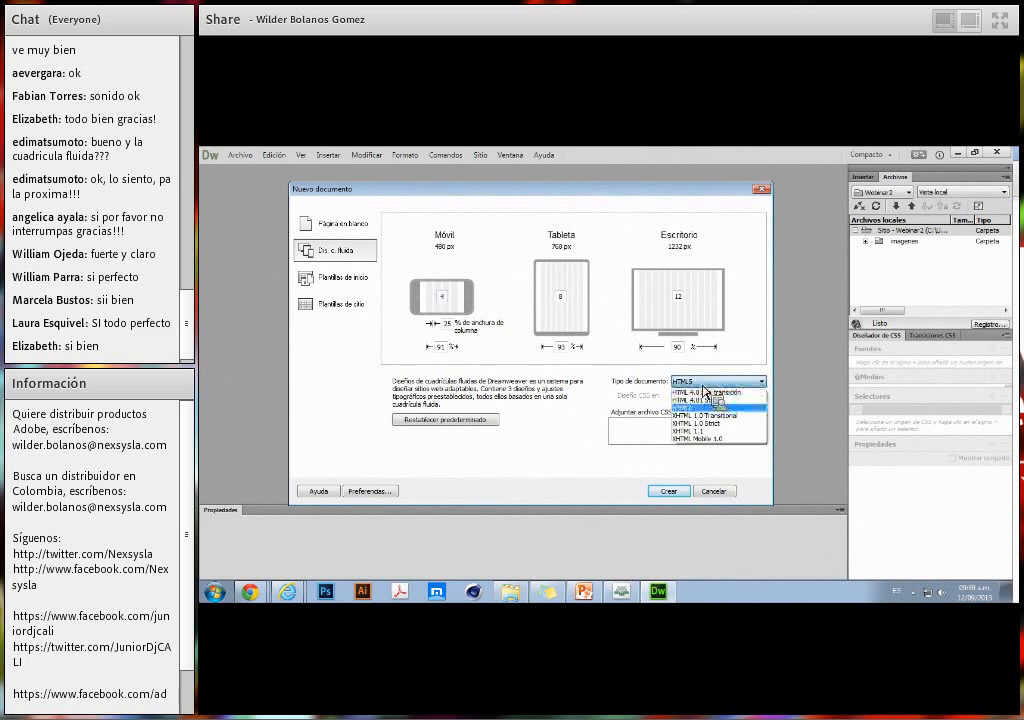
{"action": "left_click", "coordinate": [697, 402]}
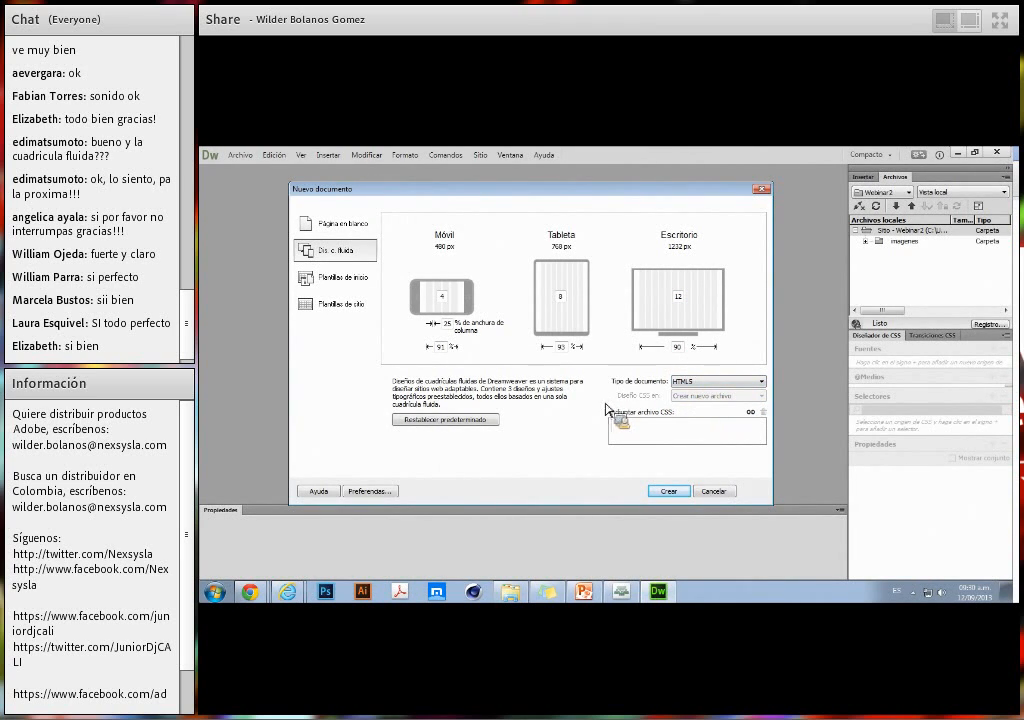
{"action": "left_click", "coordinate": [751, 414]}
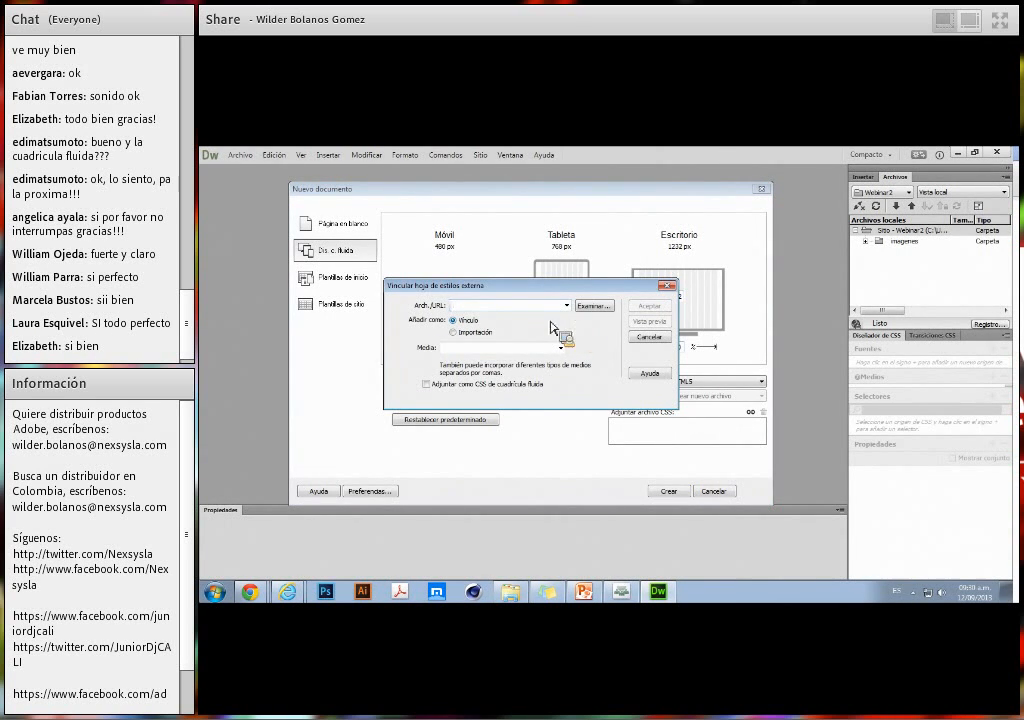
{"action": "key", "text": "Escape"}
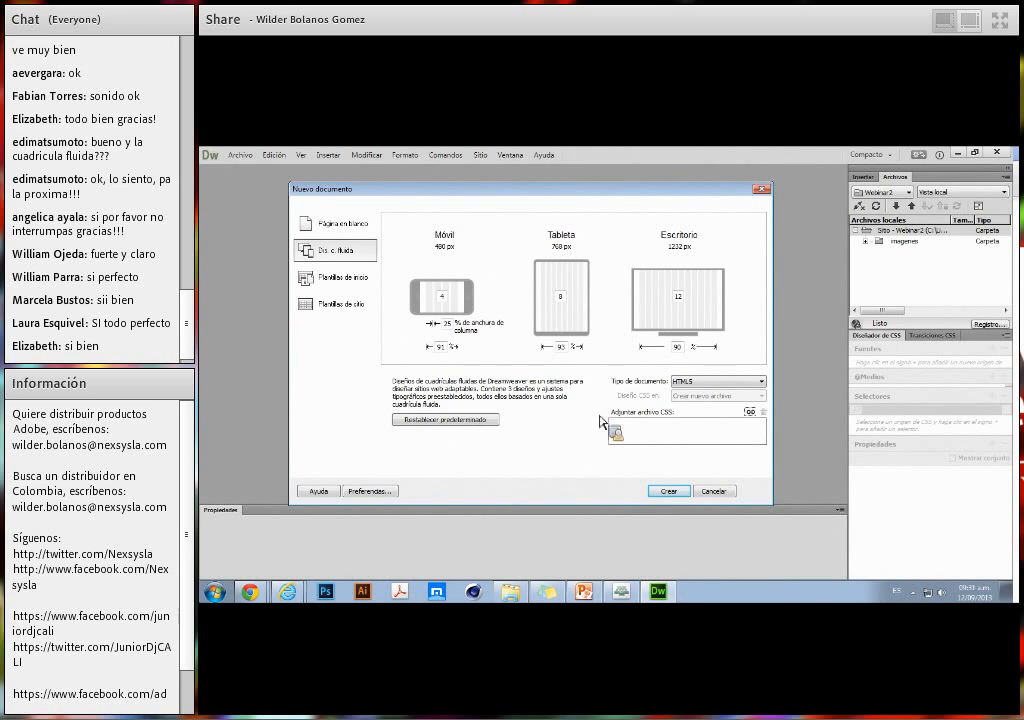
Create the document and save its style sheet as webinar1 in the Webinar CF folder.
{"action": "left_click", "coordinate": [669, 491]}
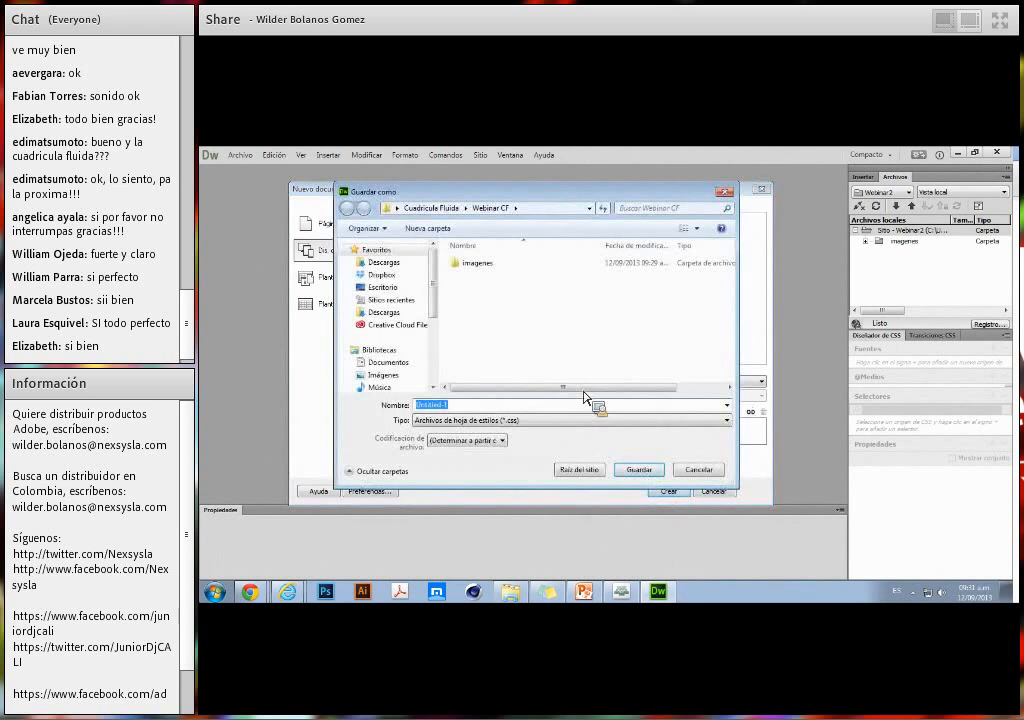
{"action": "left_click", "coordinate": [487, 406]}
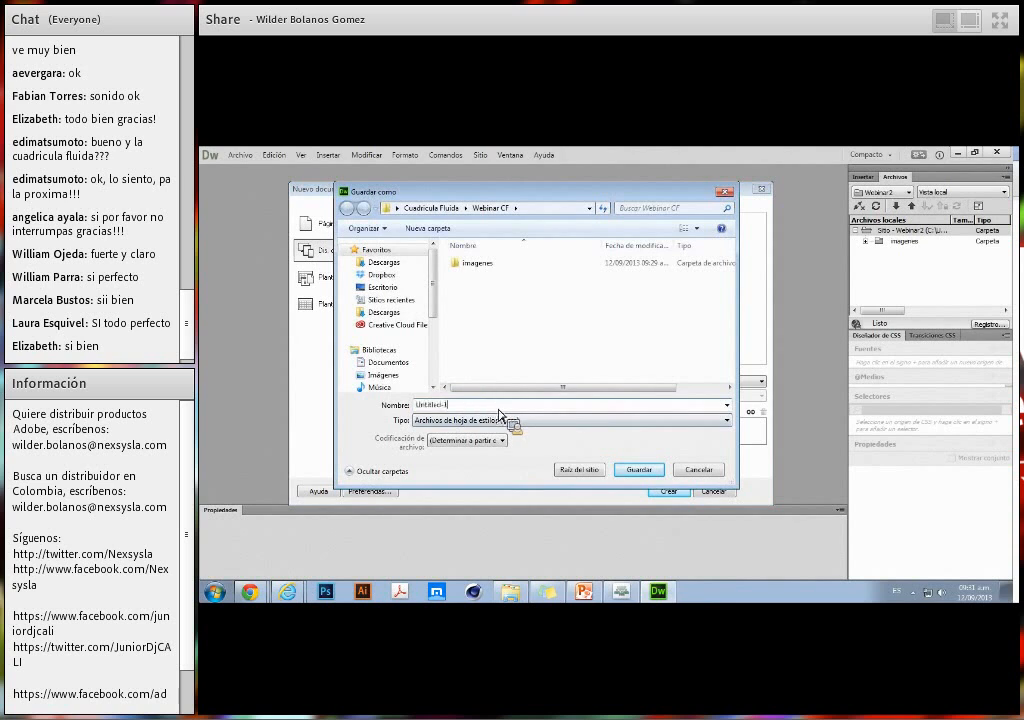
{"action": "left_click_drag", "start_coordinate": [499, 409], "coordinate": [418, 411]}
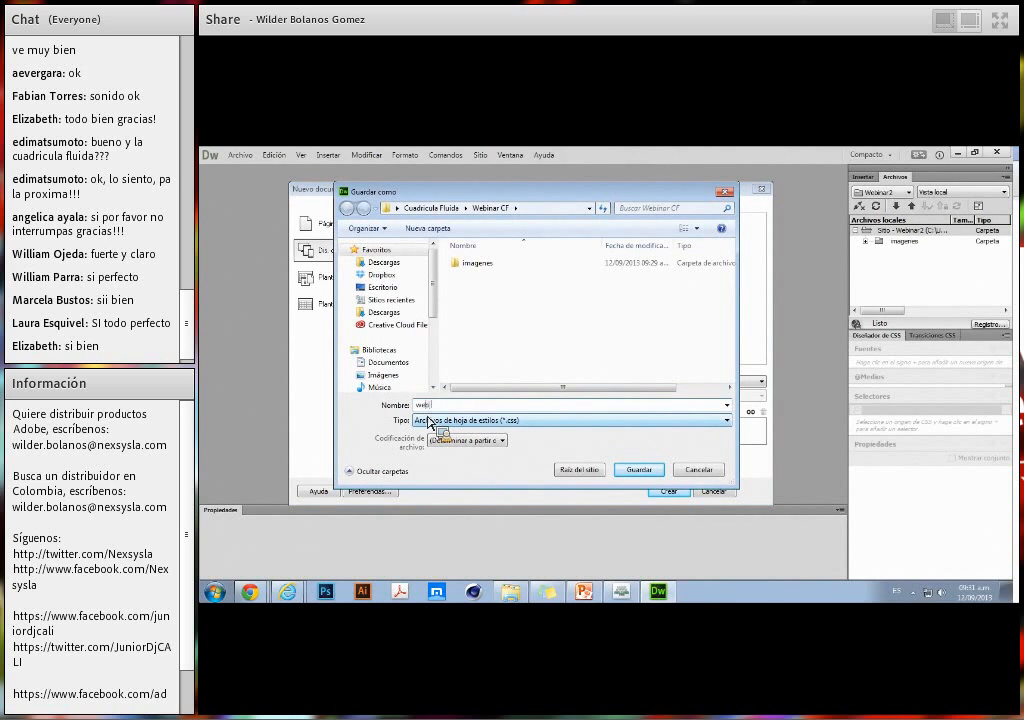
{"action": "key", "text": "Return"}
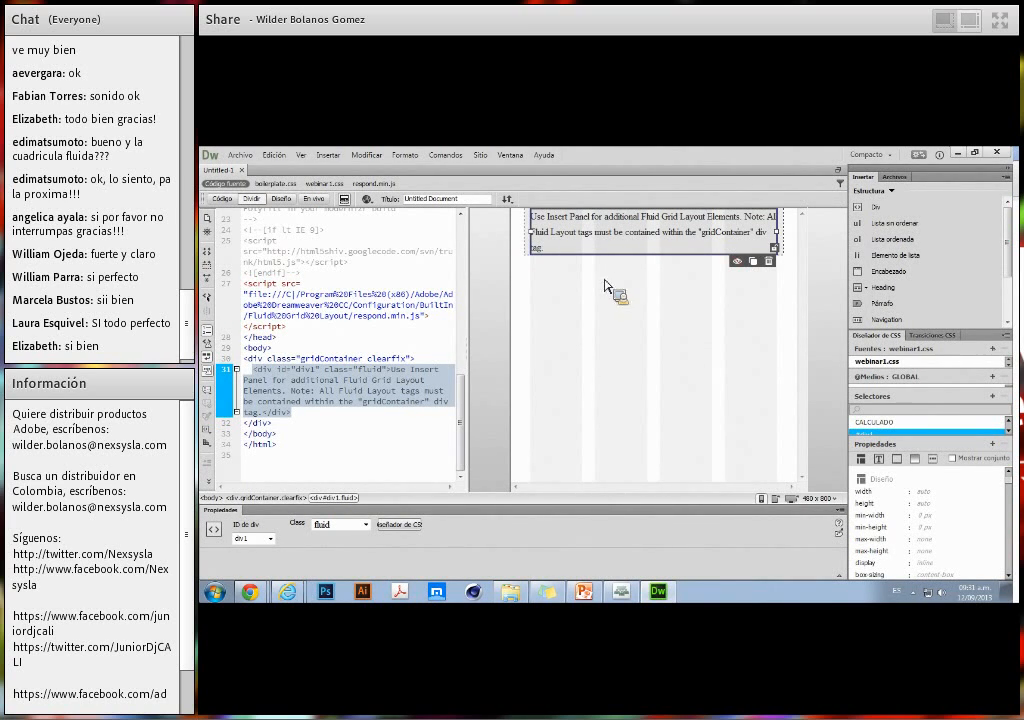
Show the page in Design view only and toggle the fluid grid guides off and back on.
{"action": "left_click", "coordinate": [229, 203]}
{"action": "left_click", "coordinate": [257, 203]}
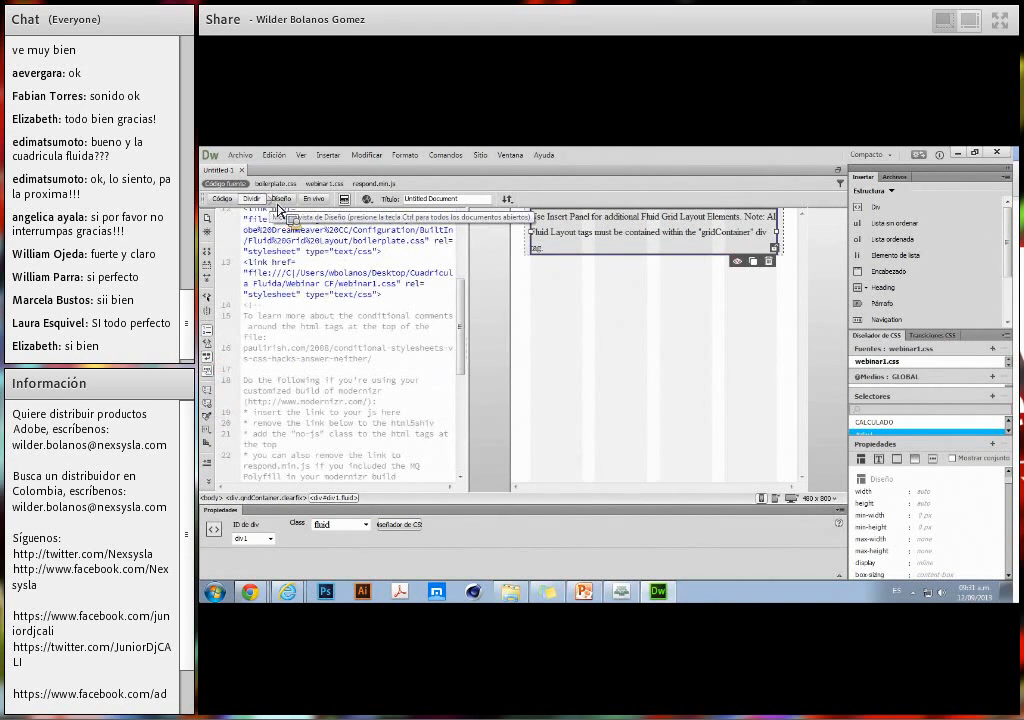
{"action": "left_click", "coordinate": [277, 204]}
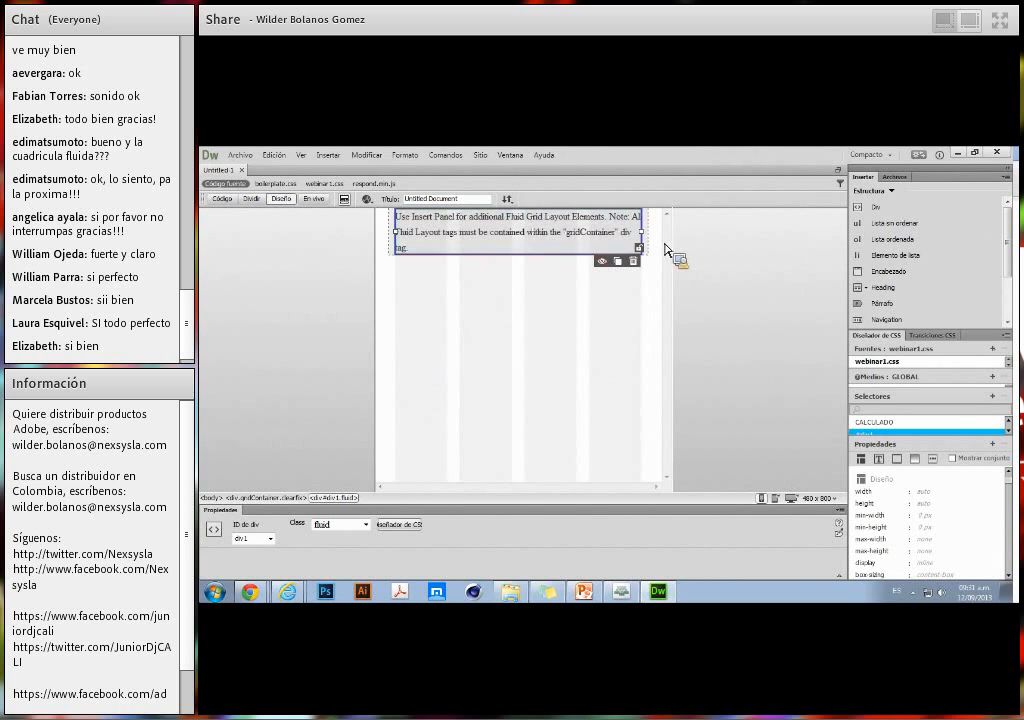
{"action": "left_click", "coordinate": [347, 202]}
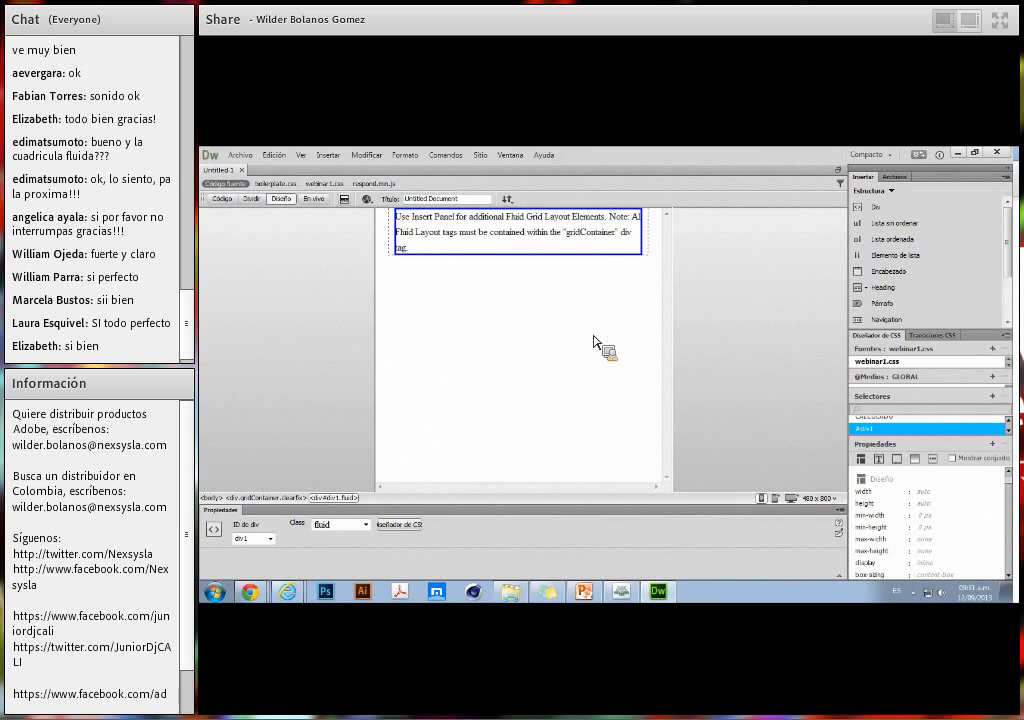
{"action": "left_click", "coordinate": [346, 202]}
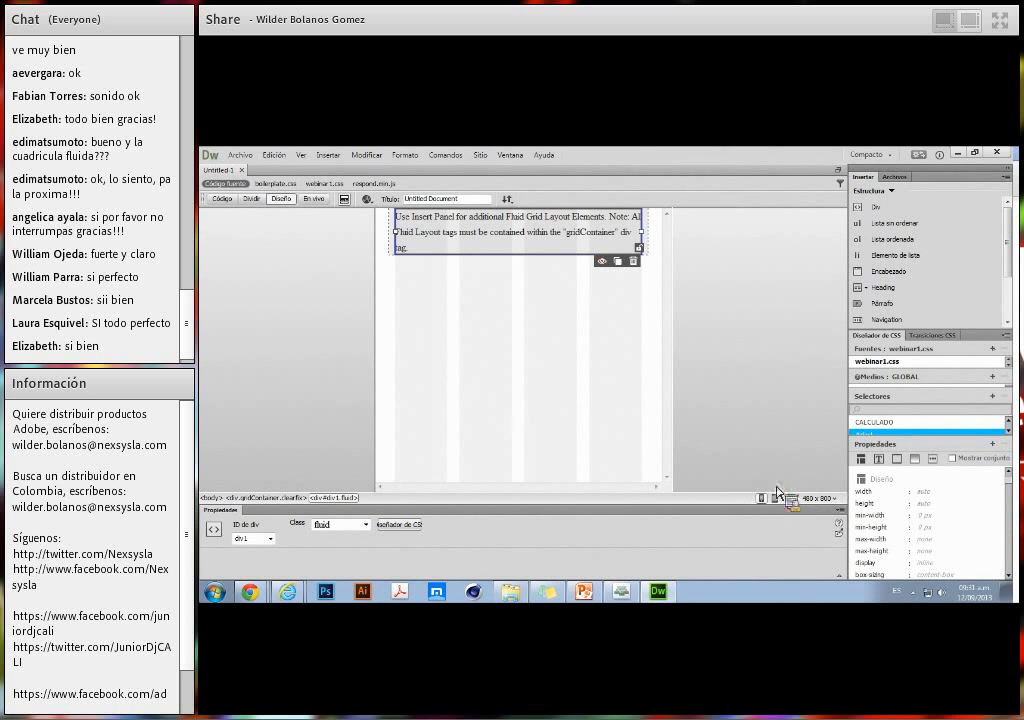
Set the page title to Inicio and delete the default placeholder div from the grid container.
{"action": "left_click", "coordinate": [495, 238]}
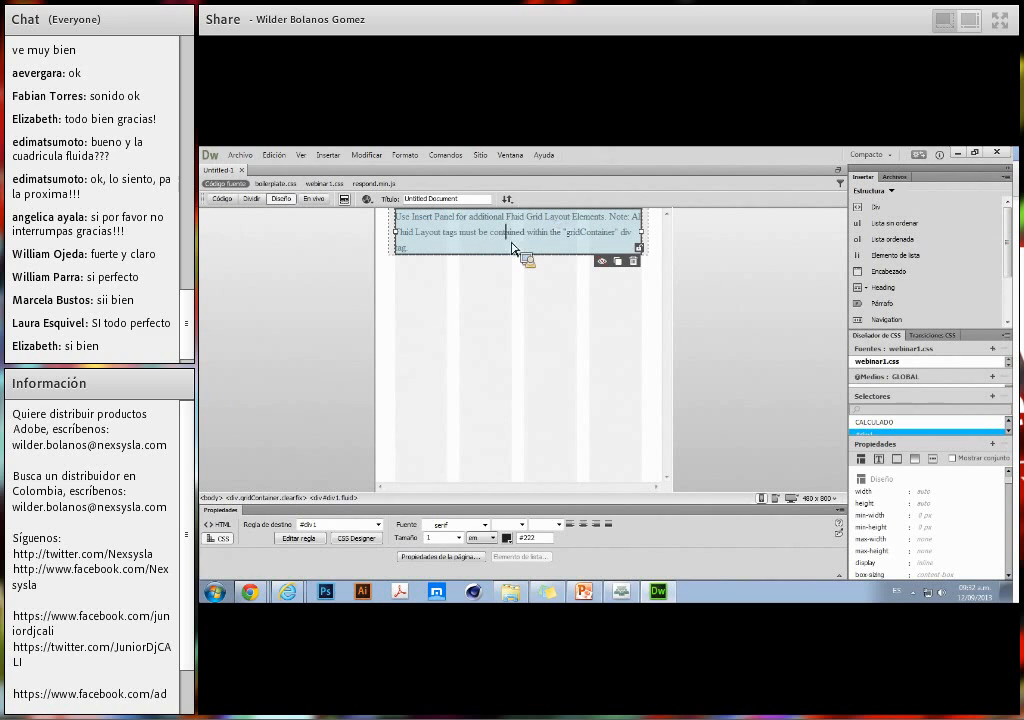
{"action": "left_click_drag", "start_coordinate": [464, 199], "coordinate": [340, 177]}
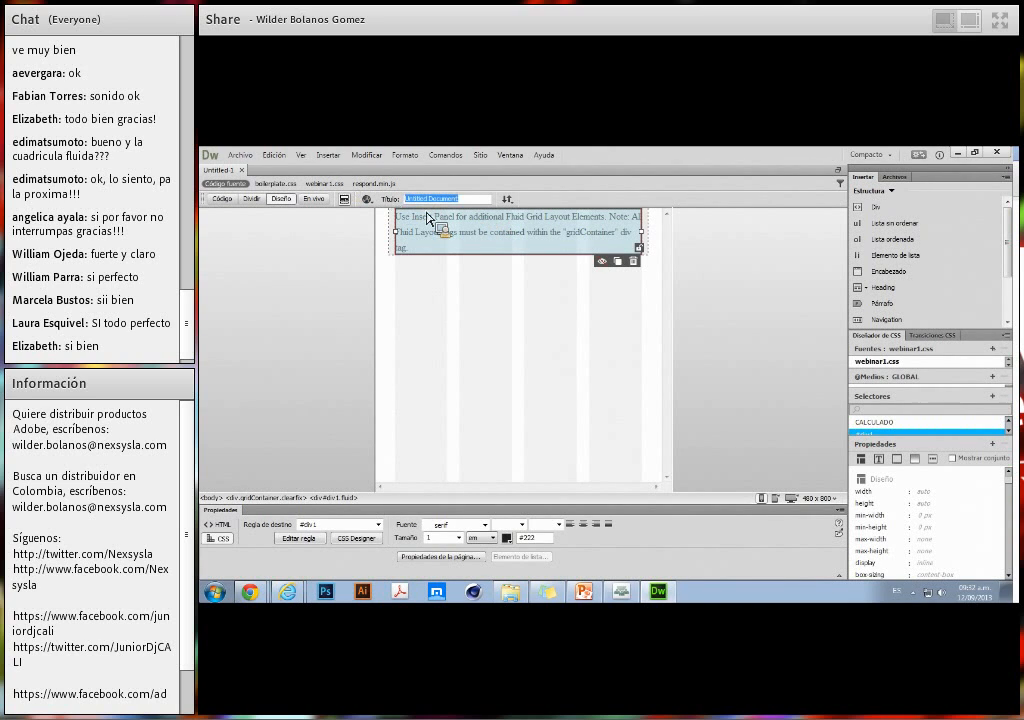
{"action": "type", "text": "Inicio"}
{"action": "key", "text": "Return"}
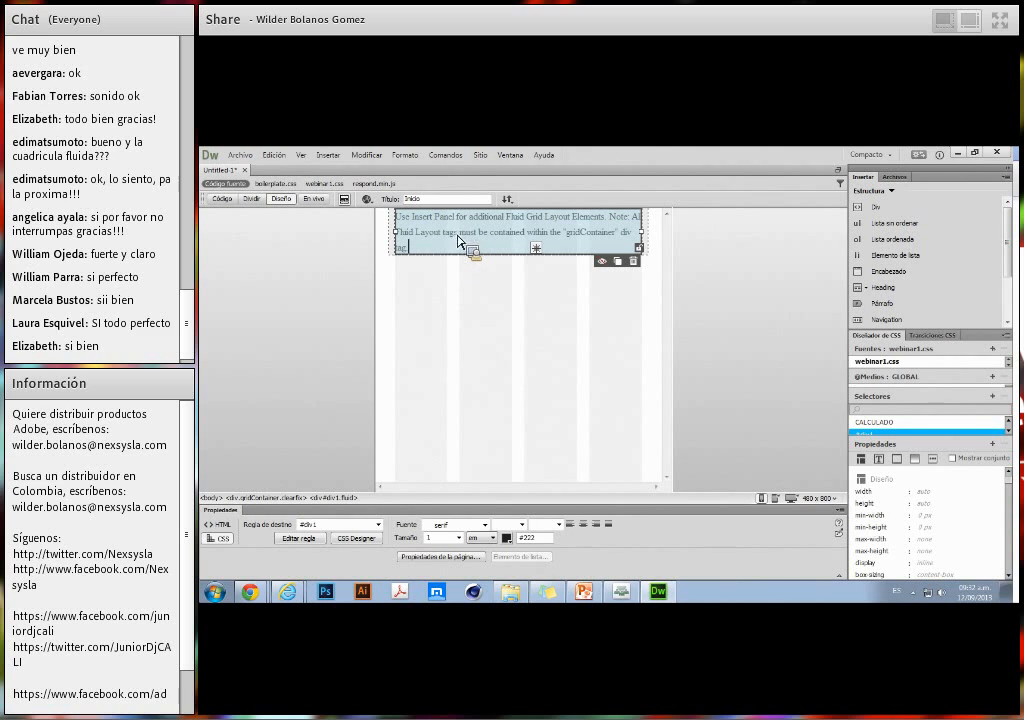
{"action": "left_click", "coordinate": [638, 264]}
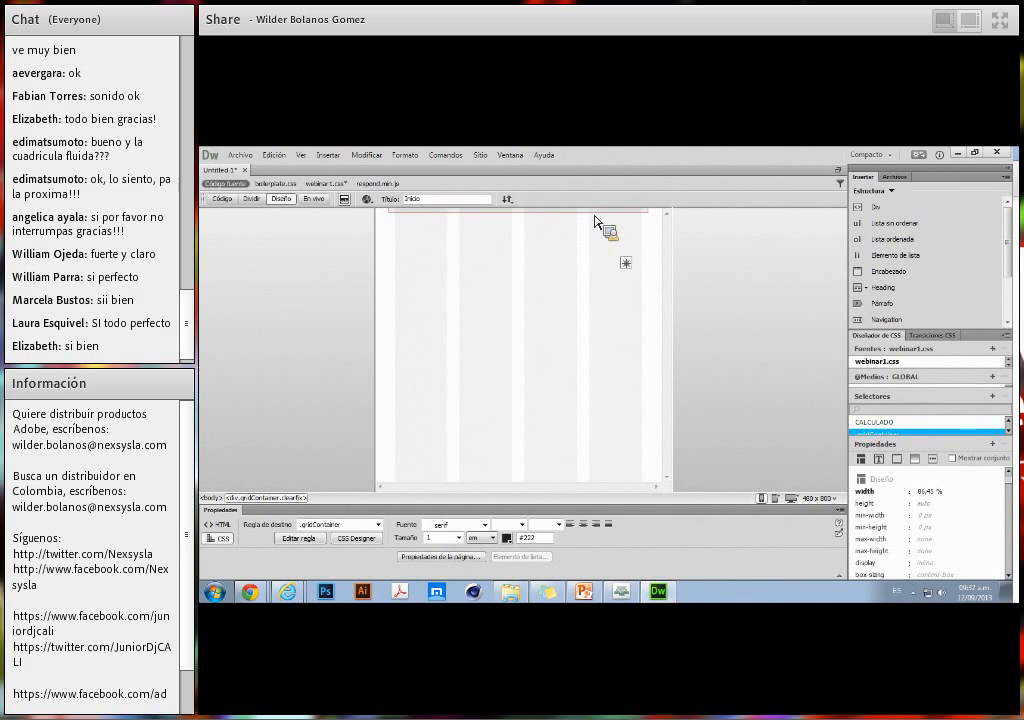
{"action": "left_click", "coordinate": [874, 190]}
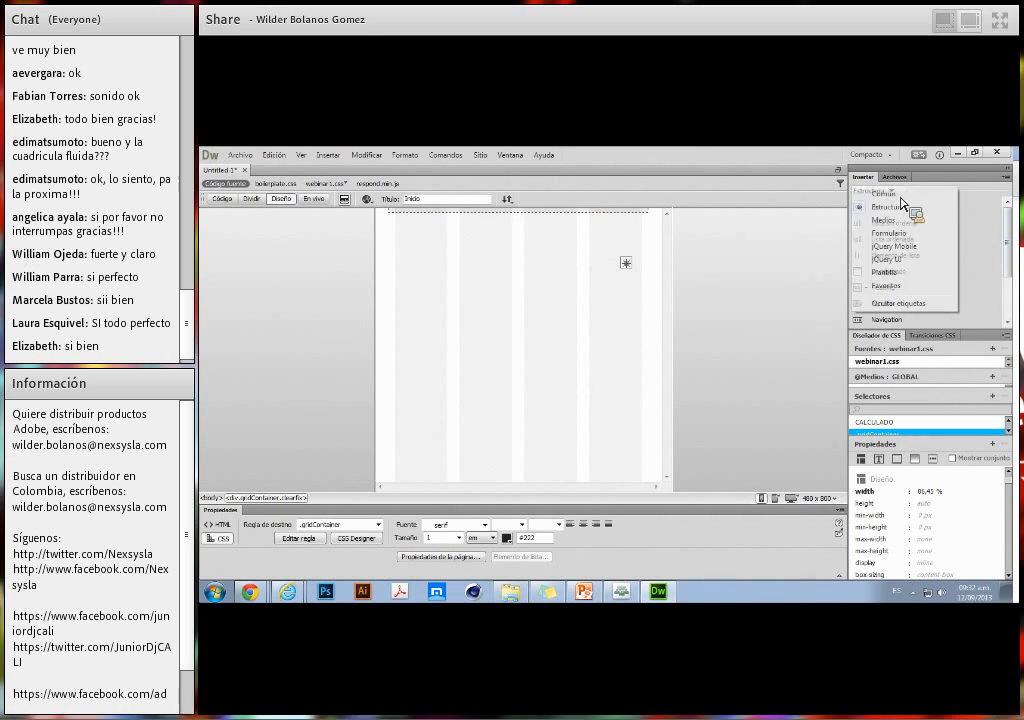
{"action": "left_click", "coordinate": [905, 208]}
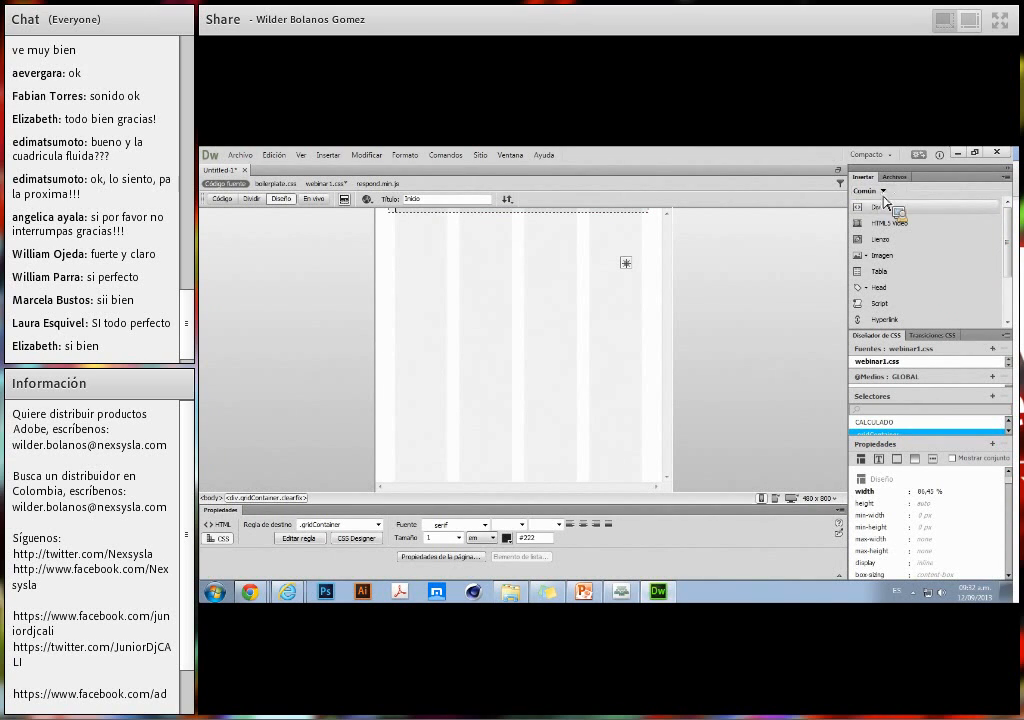
{"action": "left_click", "coordinate": [883, 191]}
{"action": "left_click", "coordinate": [886, 207]}
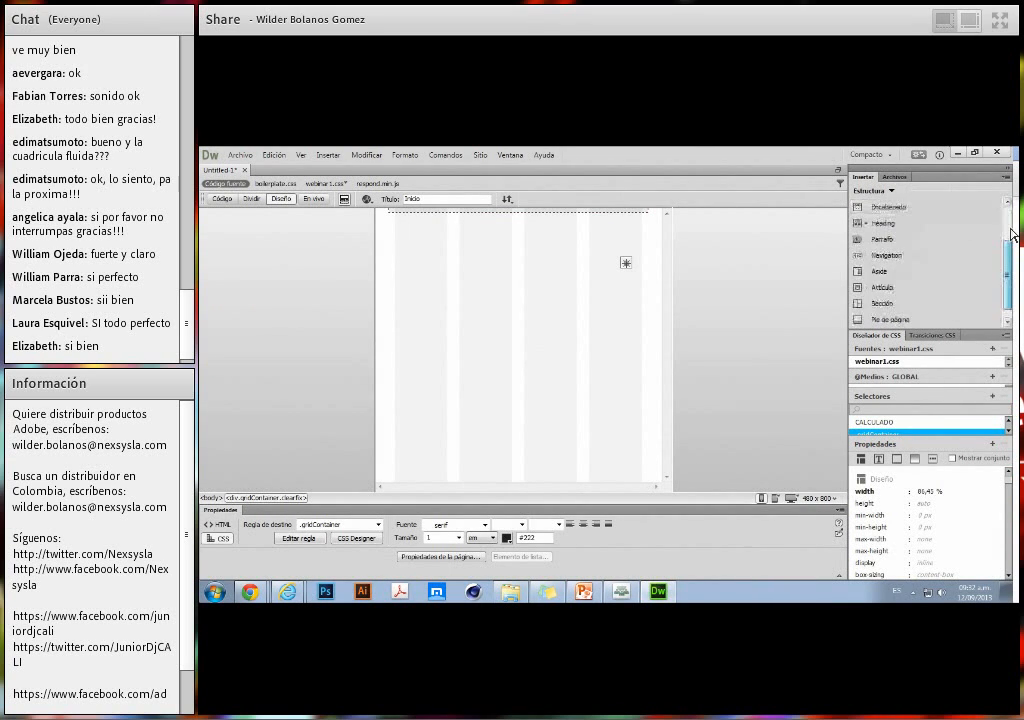
{"action": "mouse_move", "coordinate": [1008, 230]}
{"action": "left_mouse_down"}
{"action": "mouse_move", "coordinate": [1010, 296]}
{"action": "mouse_move", "coordinate": [1006, 247]}
{"action": "left_mouse_up"}
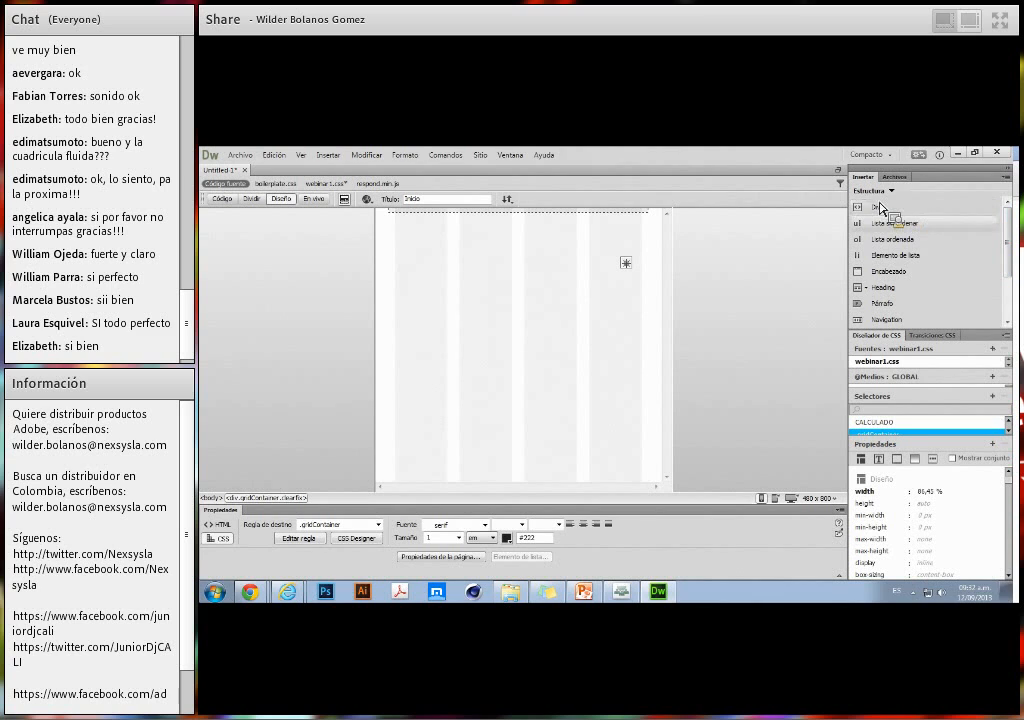
{"action": "left_click_drag", "start_coordinate": [880, 222], "coordinate": [492, 304]}
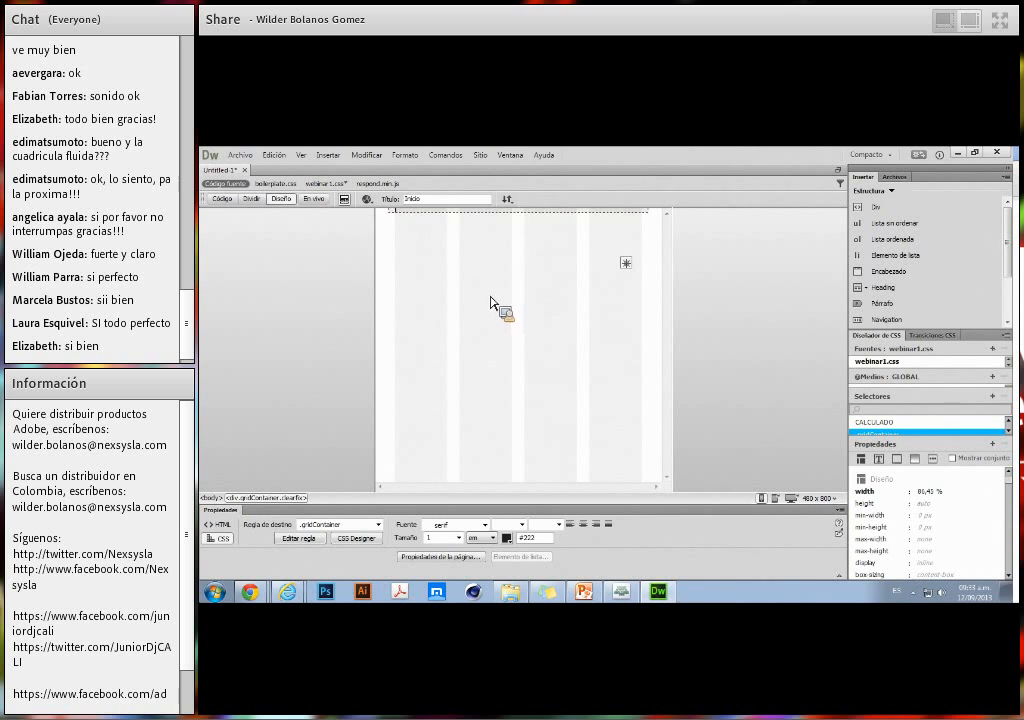
Insert a header as a fluid element with the class encabezado into the grid container.
{"action": "left_click", "coordinate": [892, 275]}
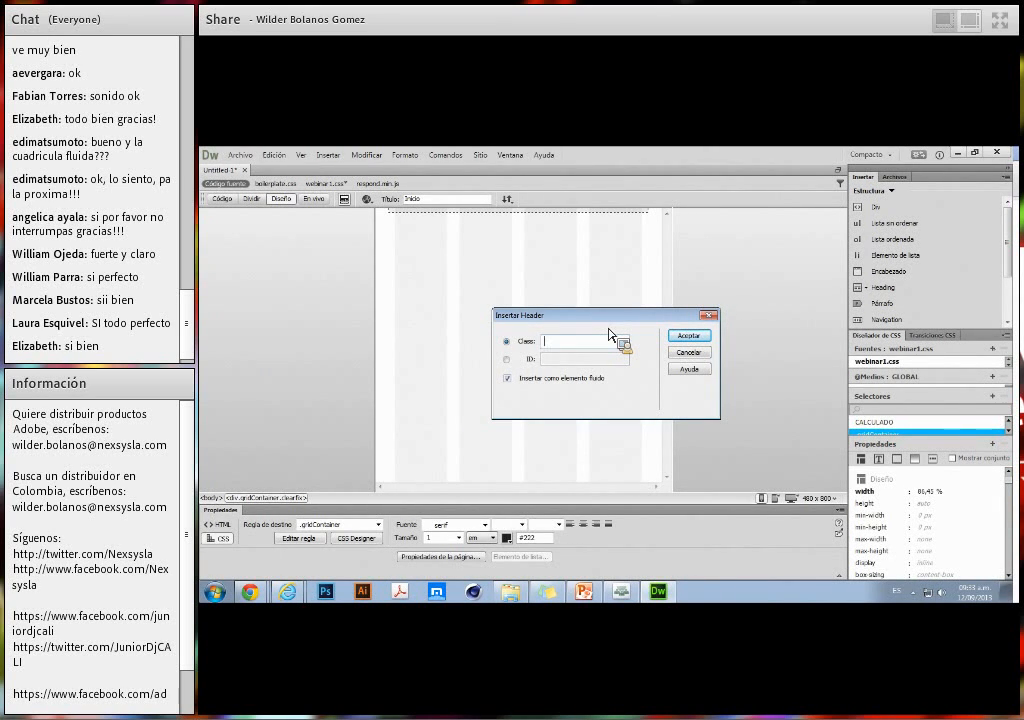
{"action": "type", "text": "encal"}
{"action": "type", "text": "ezada"}
{"action": "left_click", "coordinate": [681, 336]}
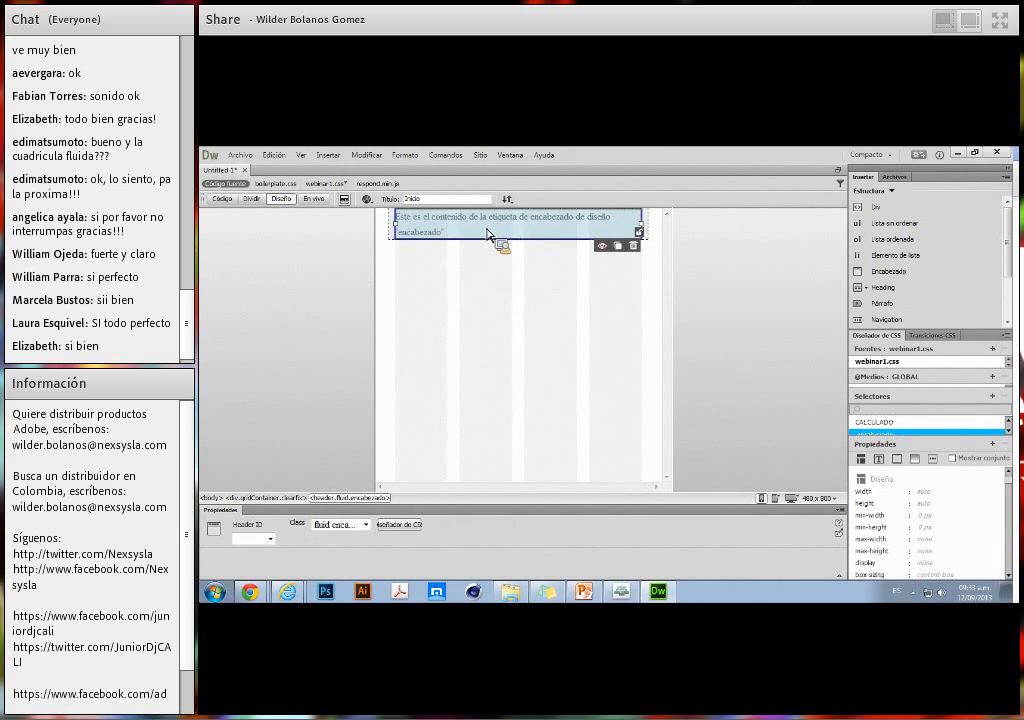
Replace the header's placeholder text with Titulo.
{"action": "left_click", "coordinate": [489, 234]}
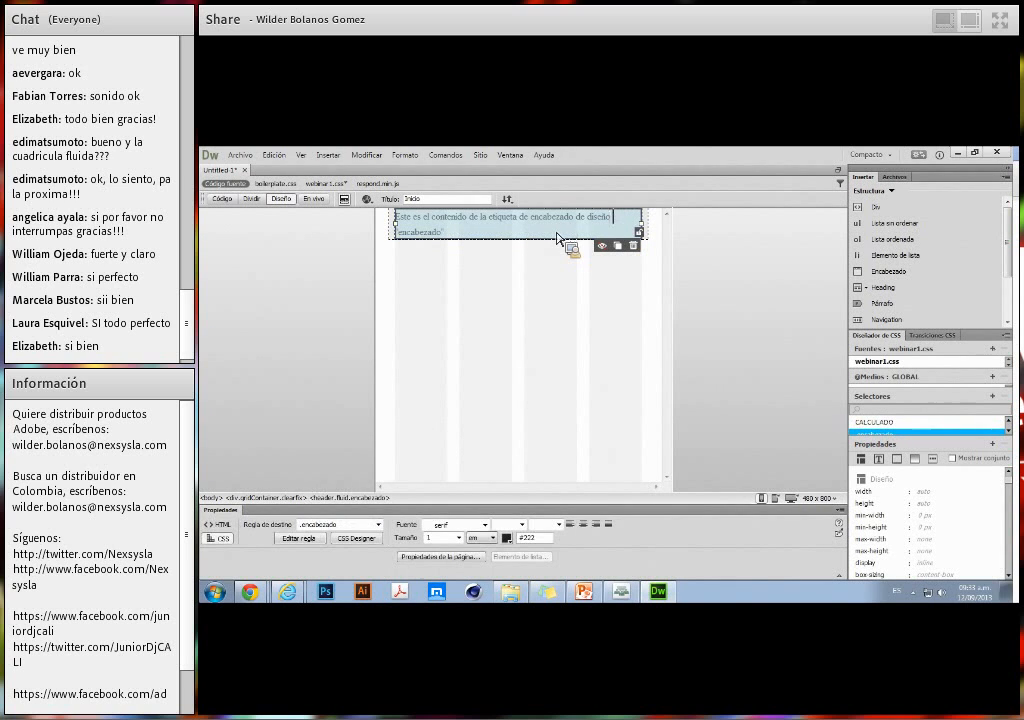
{"action": "triple_click", "coordinate": [489, 234]}
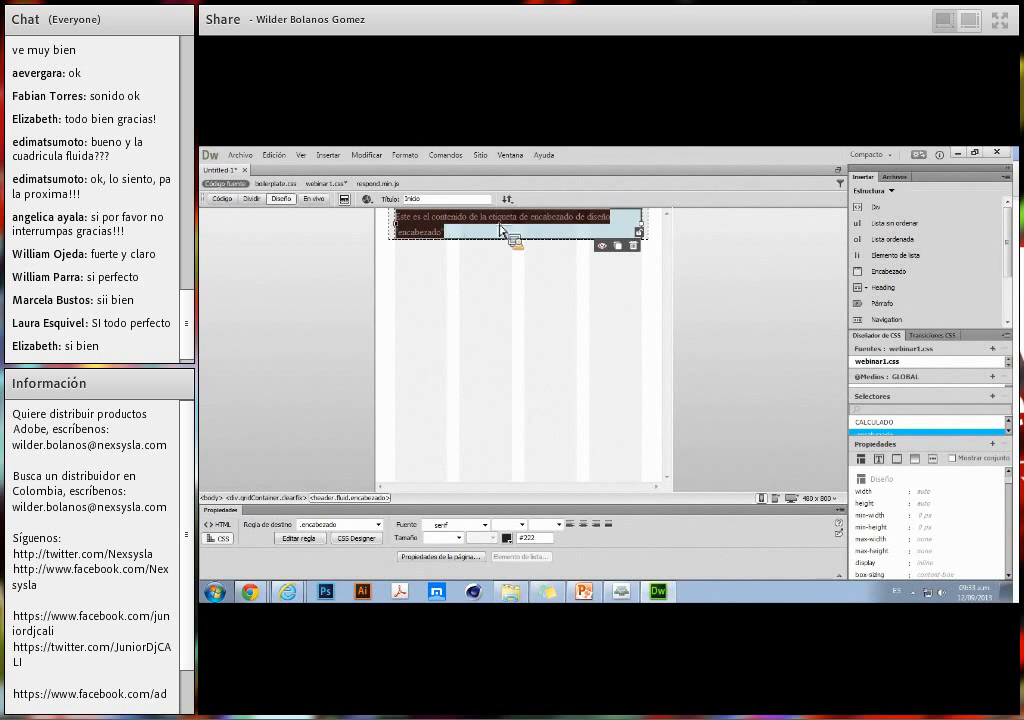
{"action": "type", "text": "Titulo"}
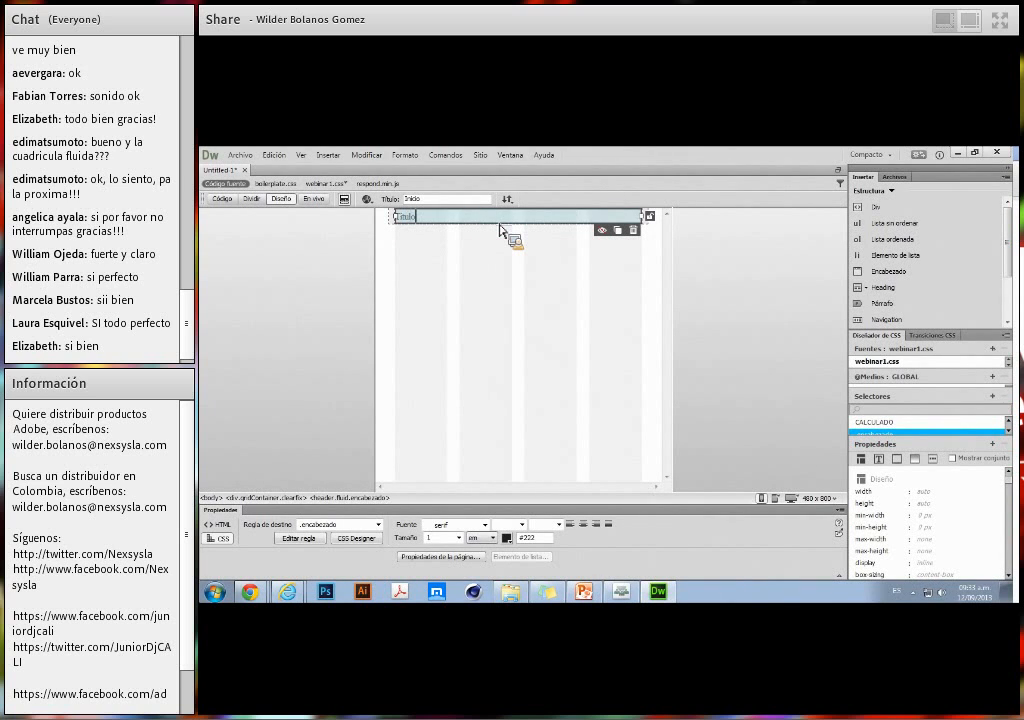
Format the header text Titulo as Encabezado 1.
{"action": "double_click", "coordinate": [434, 218]}
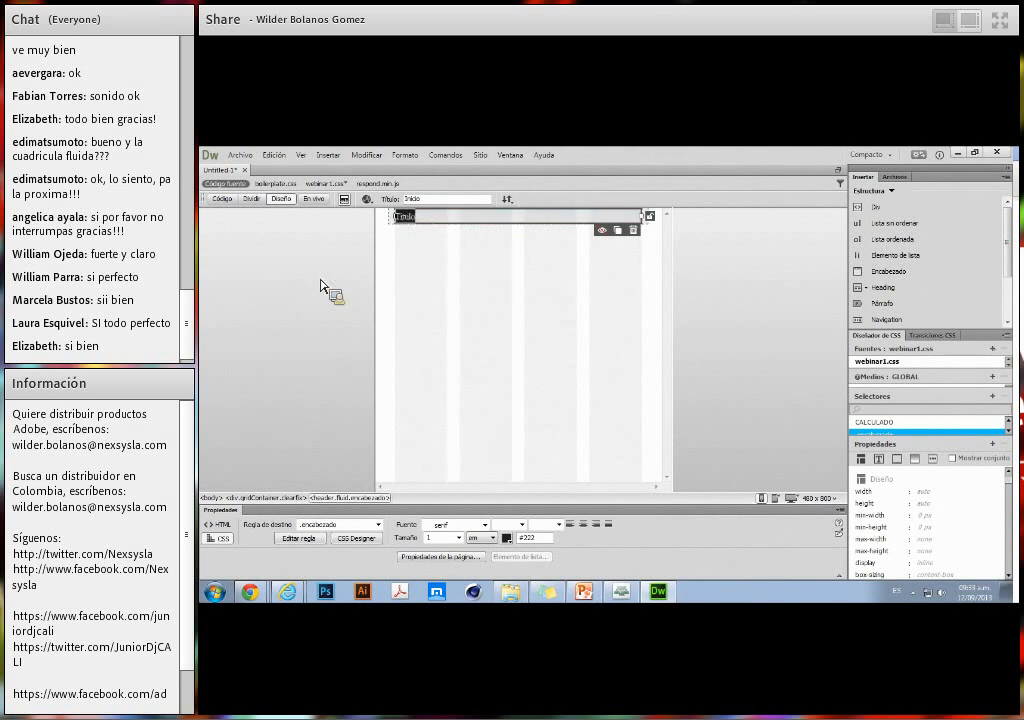
{"action": "left_click", "coordinate": [334, 526]}
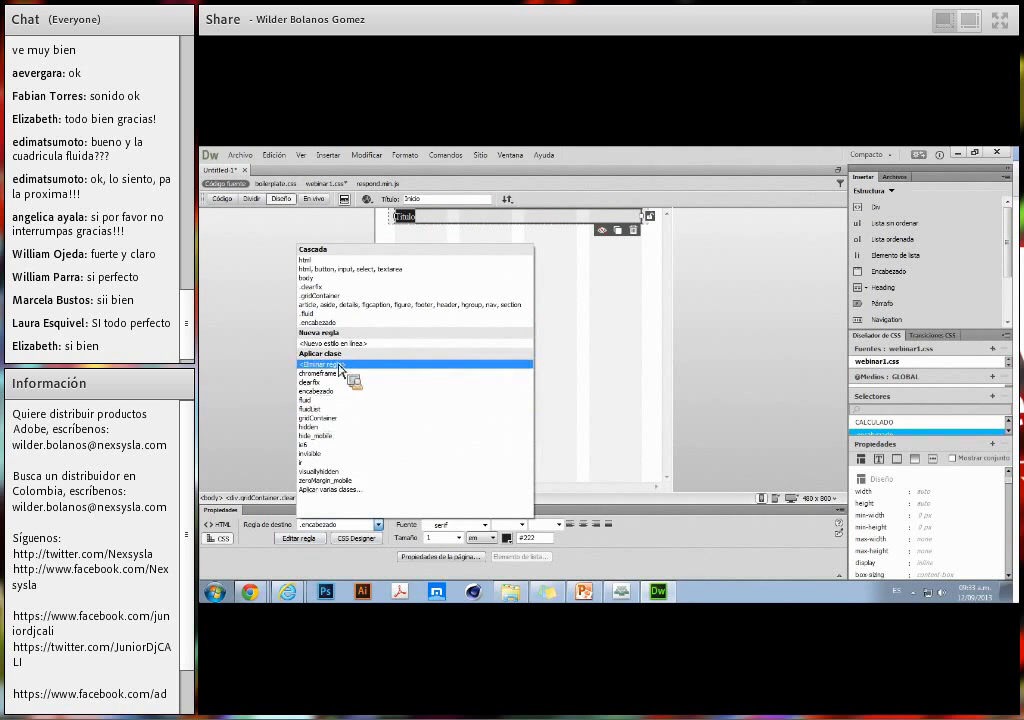
{"action": "key", "text": "Escape"}
{"action": "left_click", "coordinate": [218, 524]}
{"action": "left_click", "coordinate": [330, 524]}
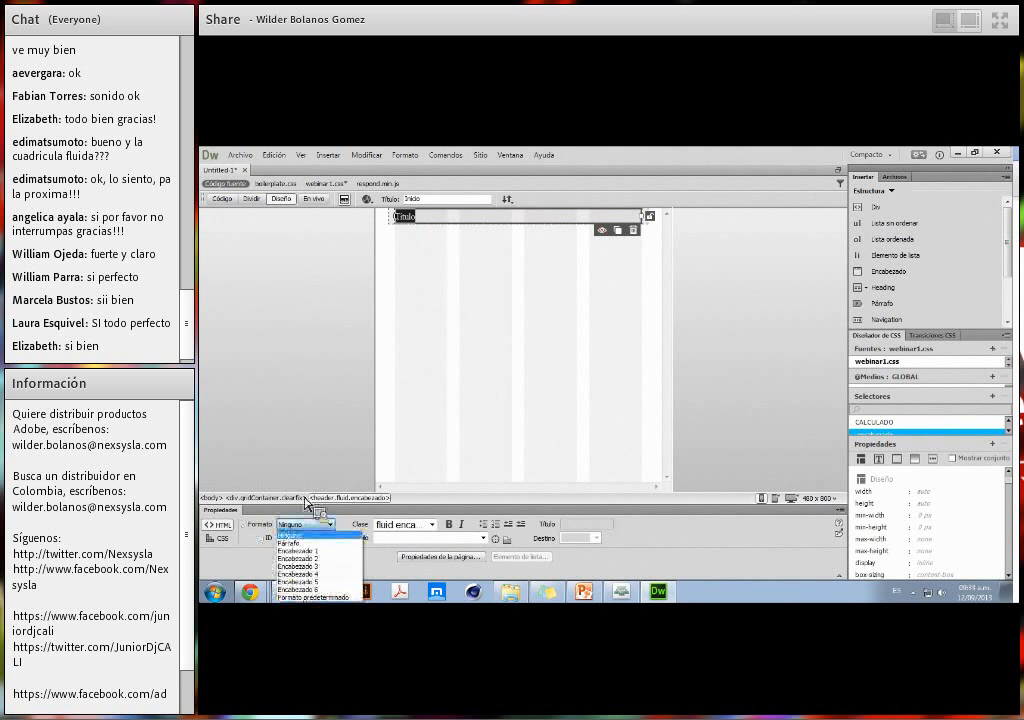
{"action": "left_click", "coordinate": [330, 550]}
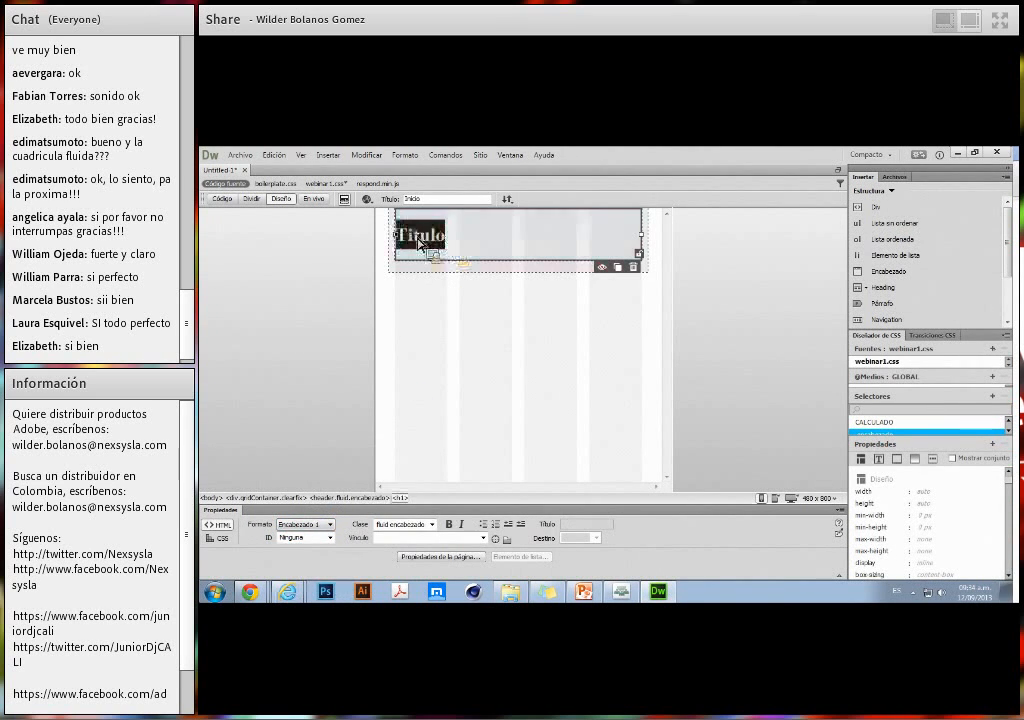
{"action": "left_click", "coordinate": [519, 266]}
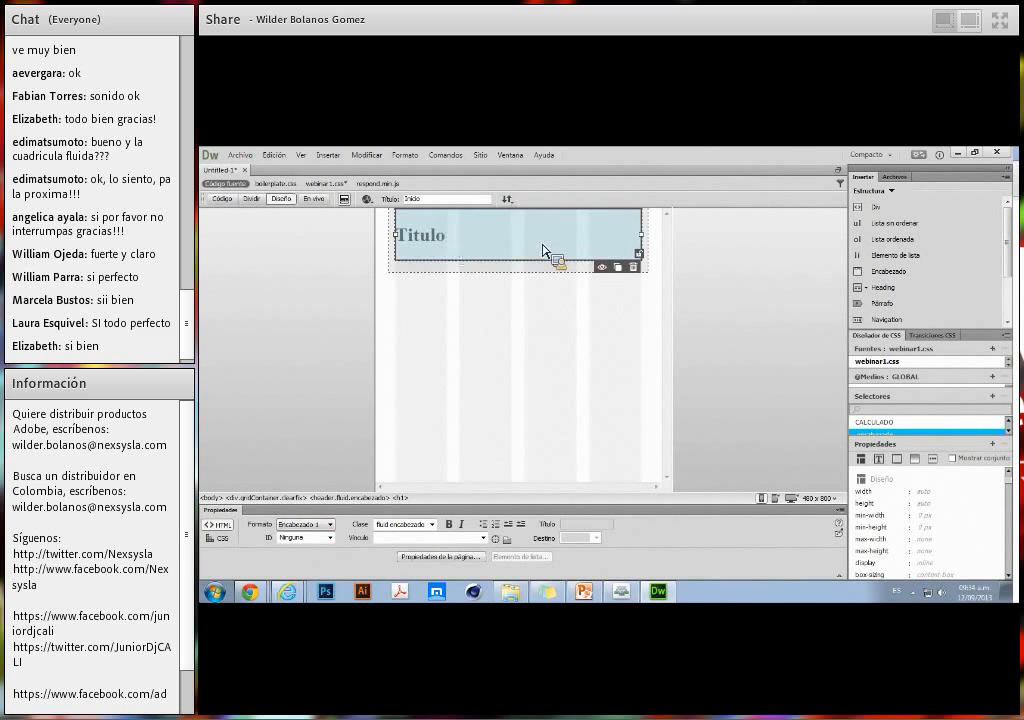
Insert a navigation element as a fluid element with the class barra_nav below the header.
{"action": "left_click", "coordinate": [662, 298]}
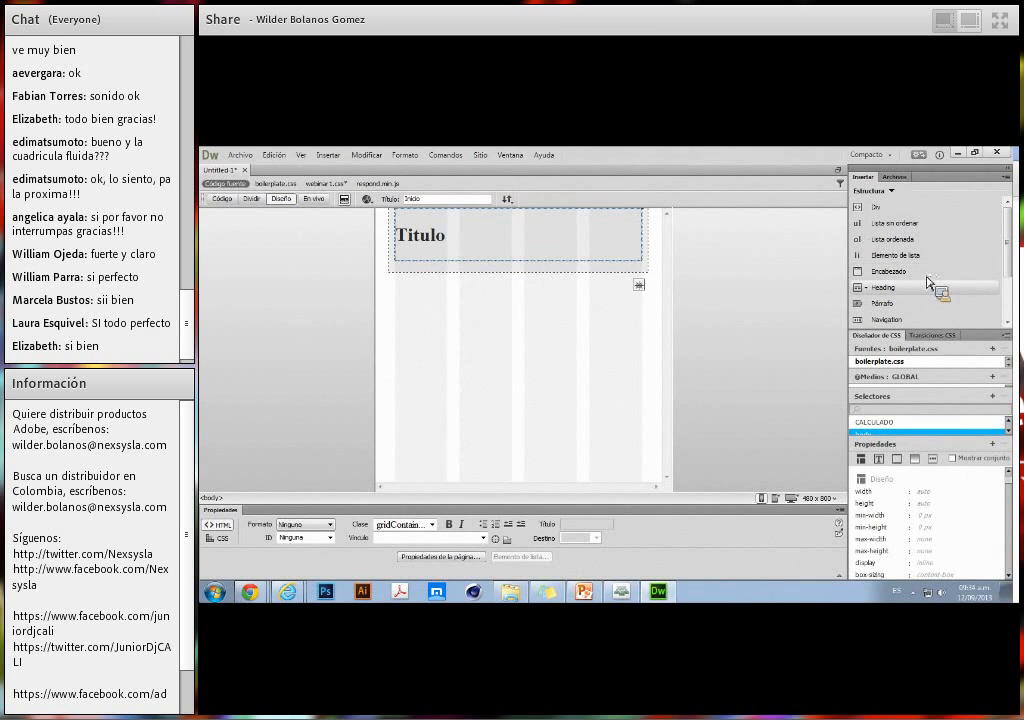
{"action": "scroll", "coordinate": [1008, 296], "scroll_direction": "down", "scroll_amount": 1}
{"action": "scroll", "coordinate": [1008, 296], "scroll_direction": "up", "scroll_amount": 1}
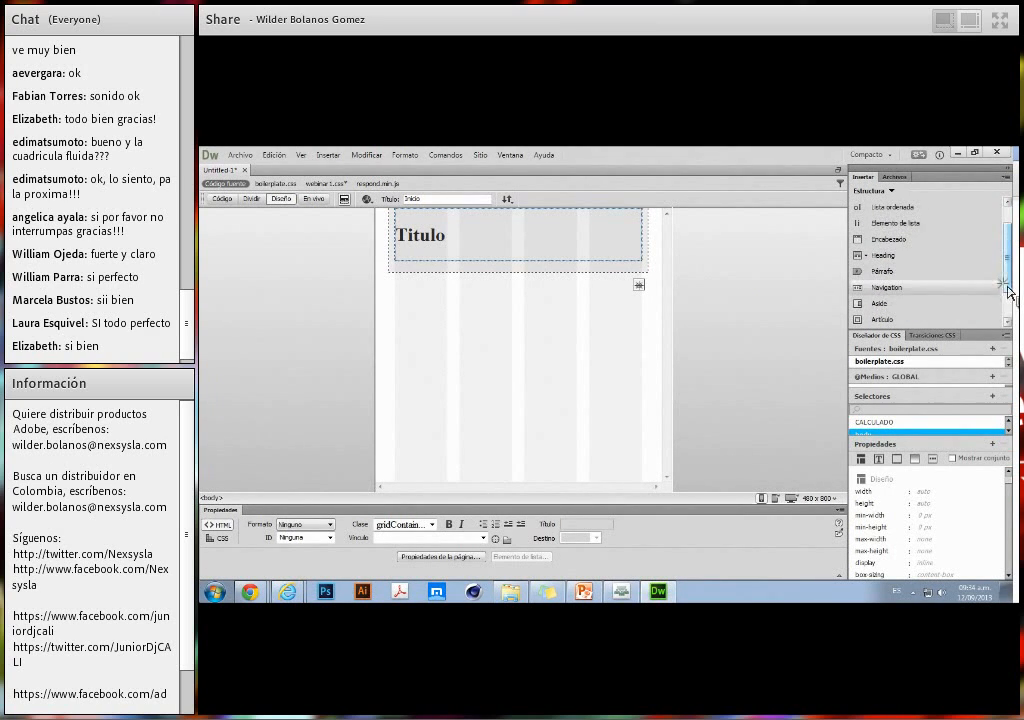
{"action": "left_click_drag", "start_coordinate": [885, 288], "coordinate": [460, 286]}
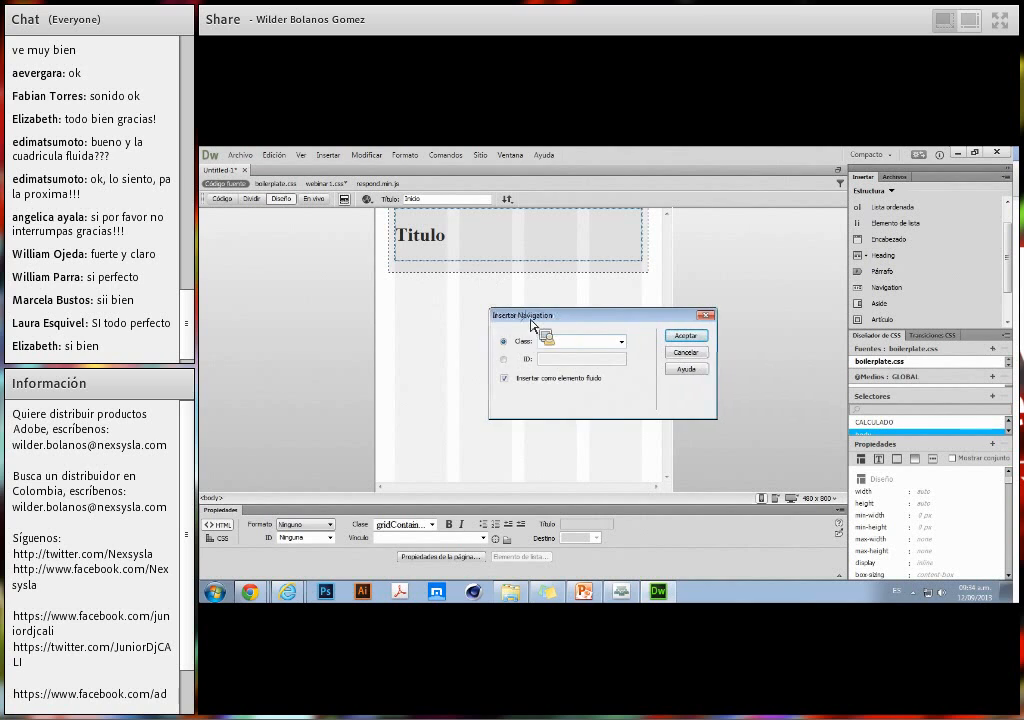
{"action": "type", "text": "nav"}
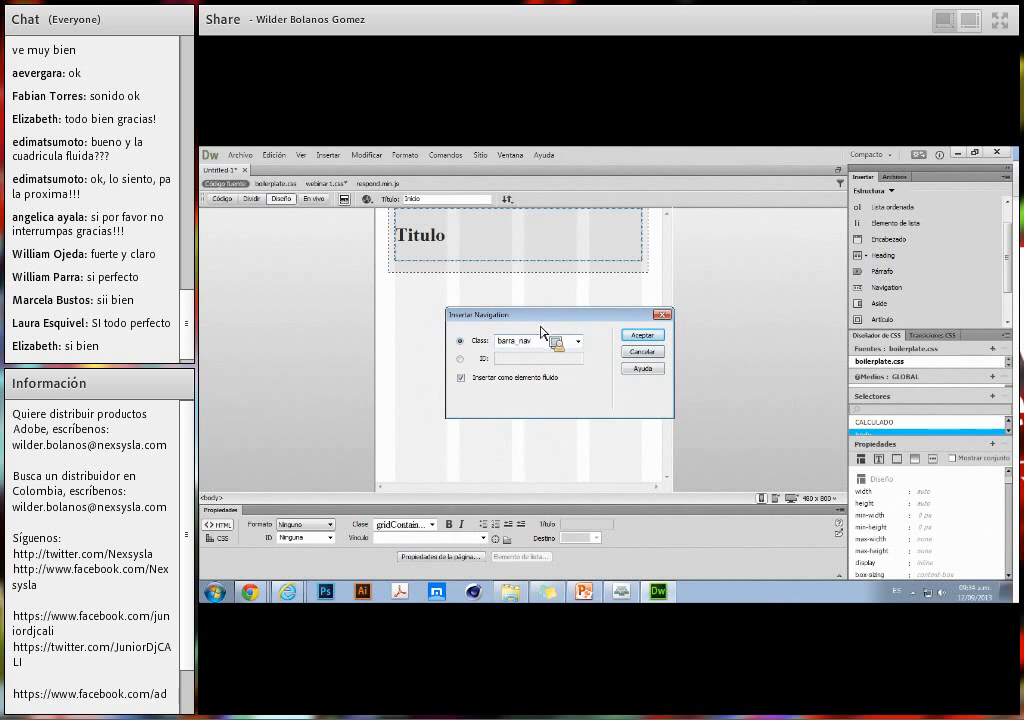
{"action": "left_click", "coordinate": [634, 338]}
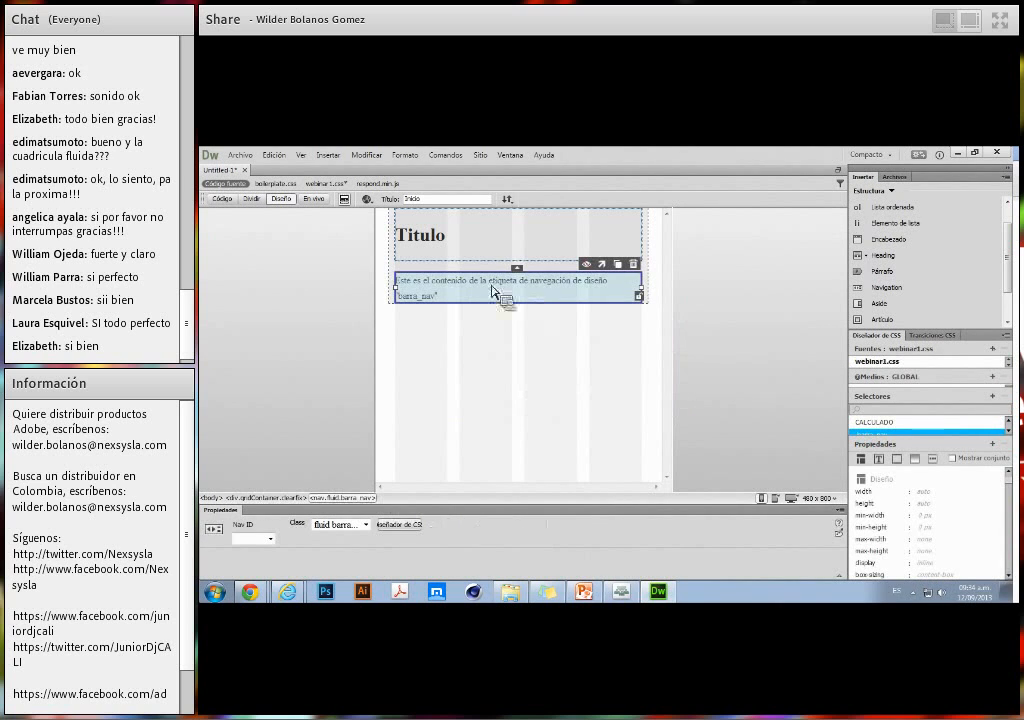
Delete the placeholder text inside the barra_nav navigation element.
{"action": "left_click", "coordinate": [514, 298]}
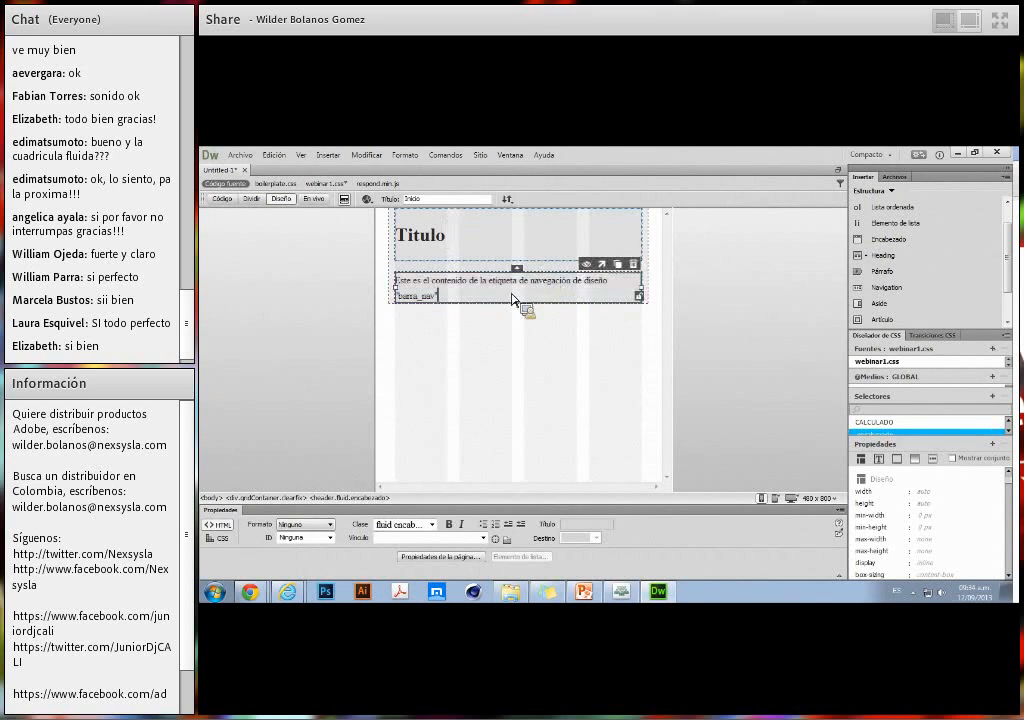
{"action": "key", "text": "ctrl+a"}
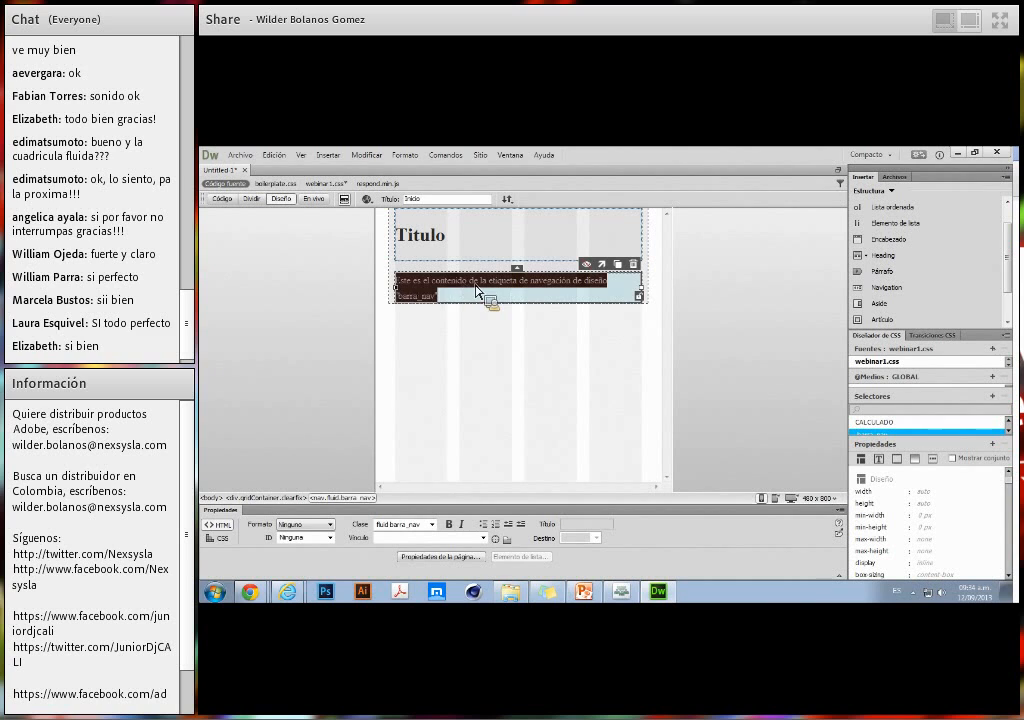
{"action": "key", "text": "Delete"}
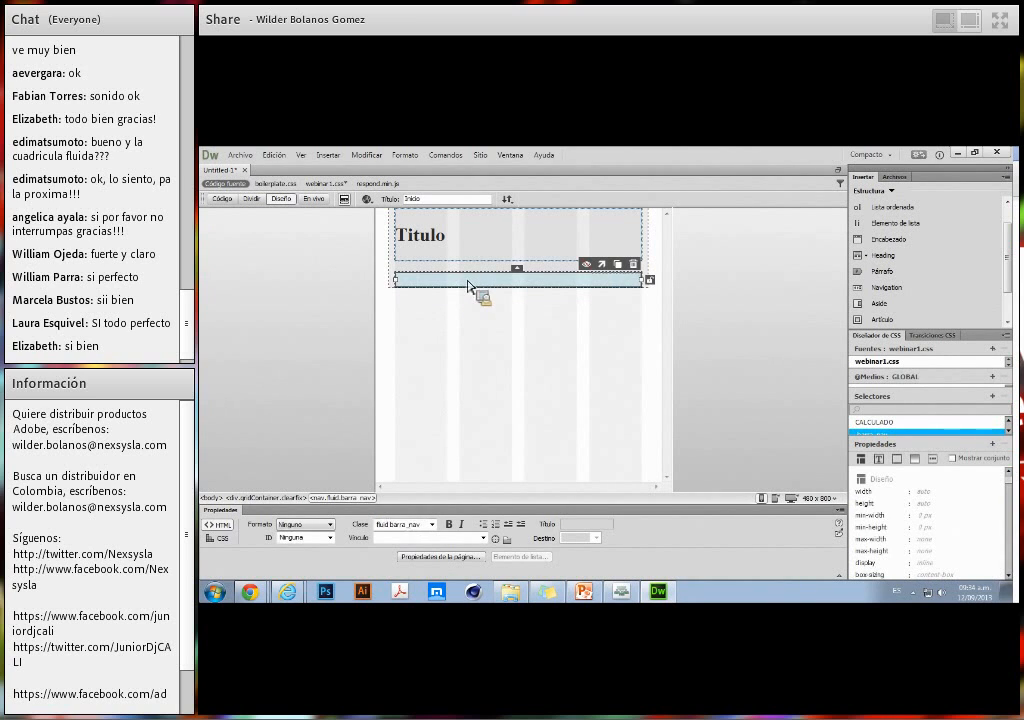
Insert an unordered list as a fluid element with the class list inside the empty navigation element.
{"action": "left_click_drag", "start_coordinate": [1008, 270], "coordinate": [1012, 257]}
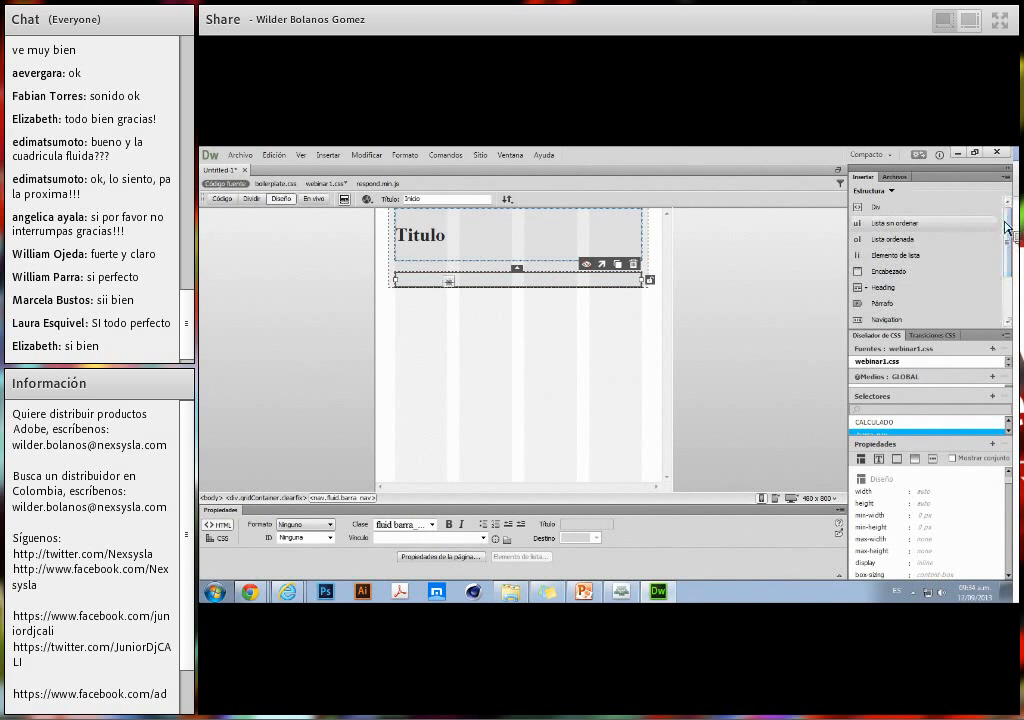
{"action": "left_click_drag", "start_coordinate": [885, 229], "coordinate": [875, 229]}
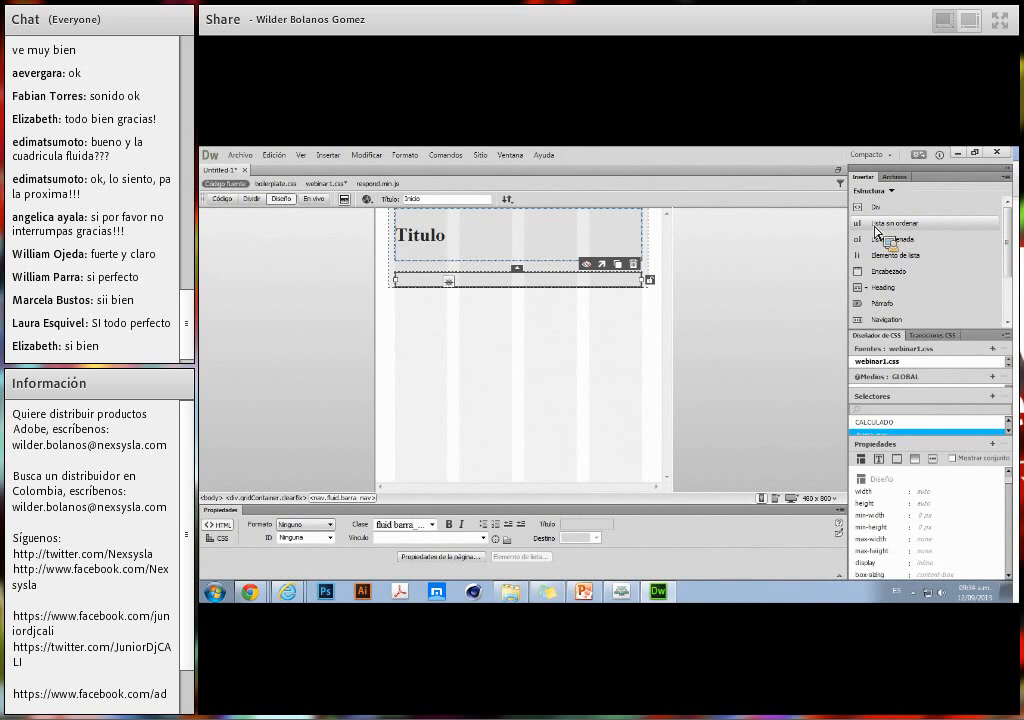
{"action": "left_click", "coordinate": [251, 199]}
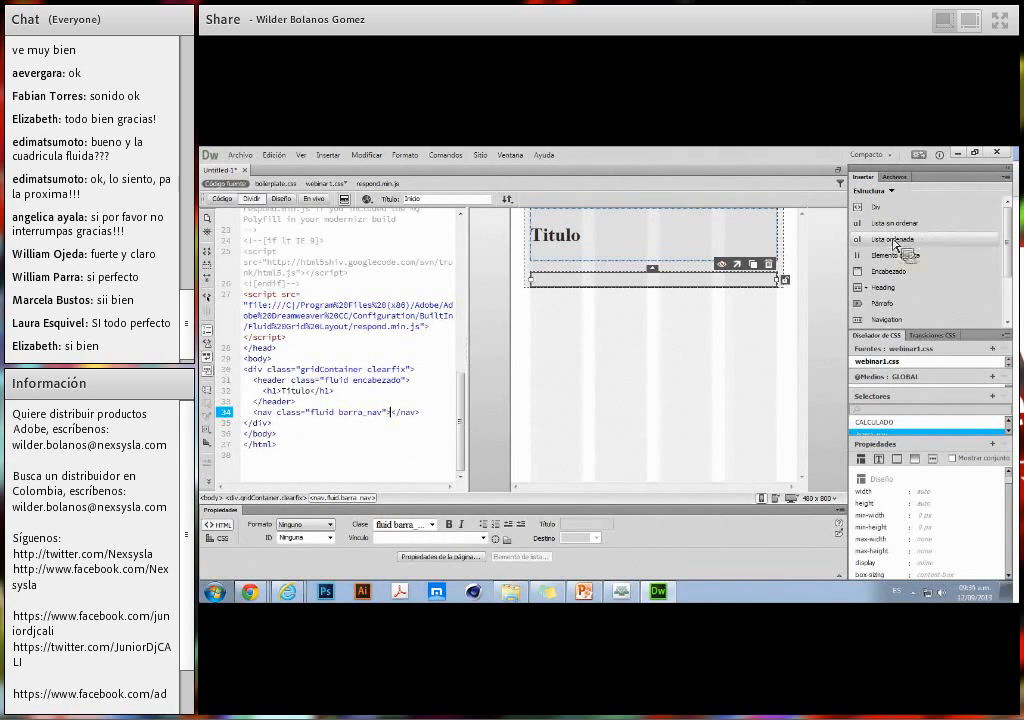
{"action": "left_click_drag", "start_coordinate": [890, 243], "coordinate": [404, 413]}
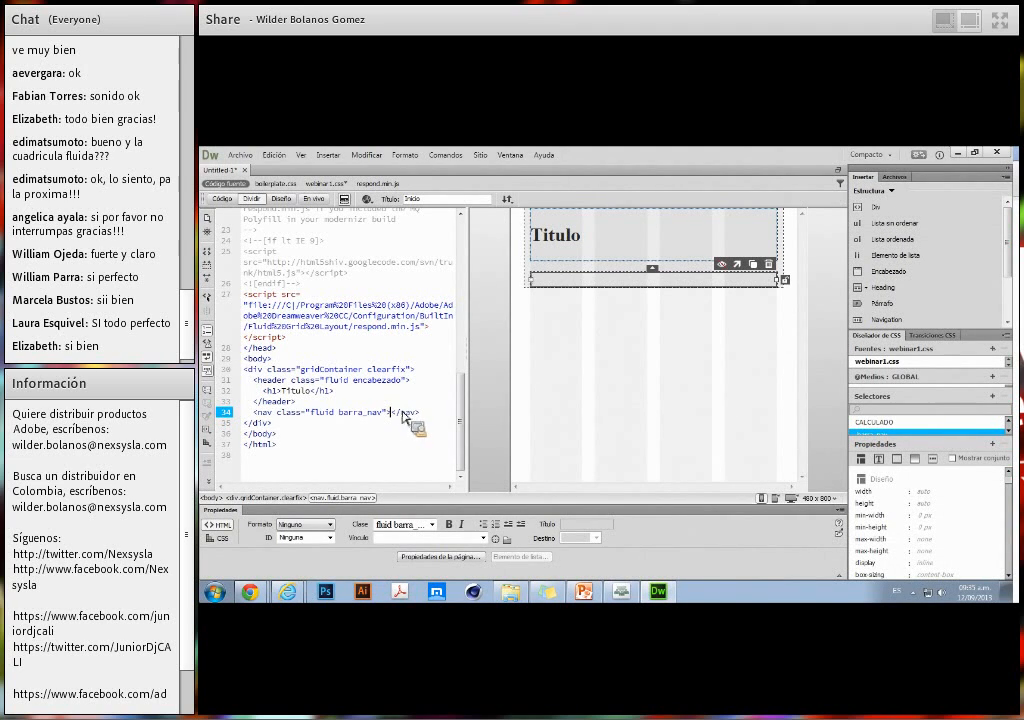
{"action": "left_click", "coordinate": [286, 201]}
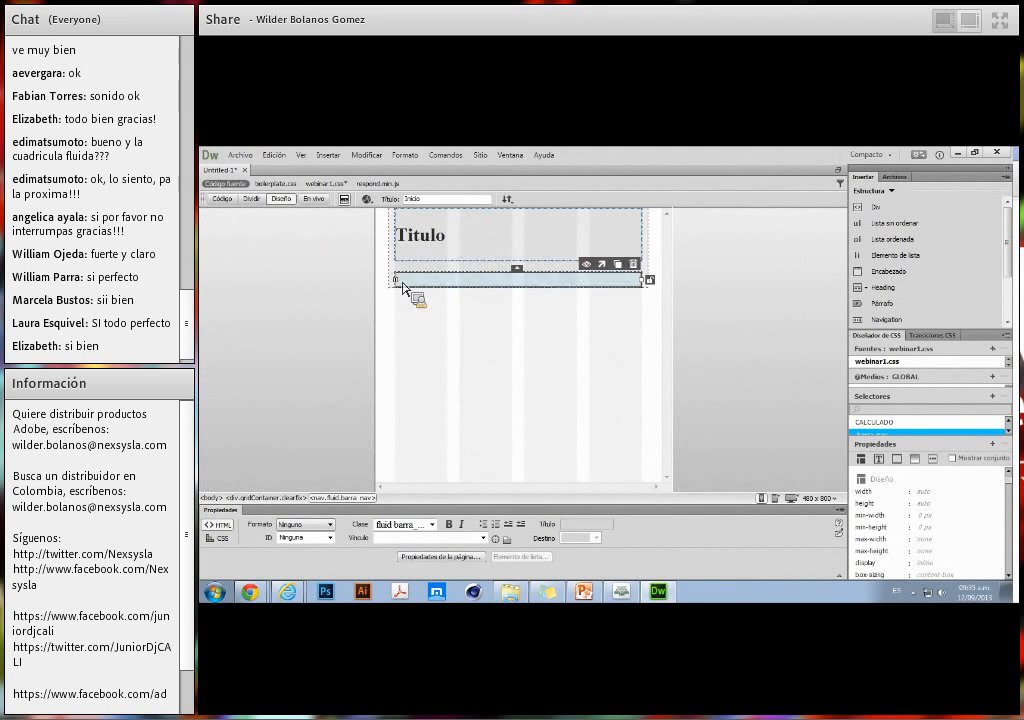
{"action": "left_click_drag", "start_coordinate": [403, 287], "coordinate": [457, 296]}
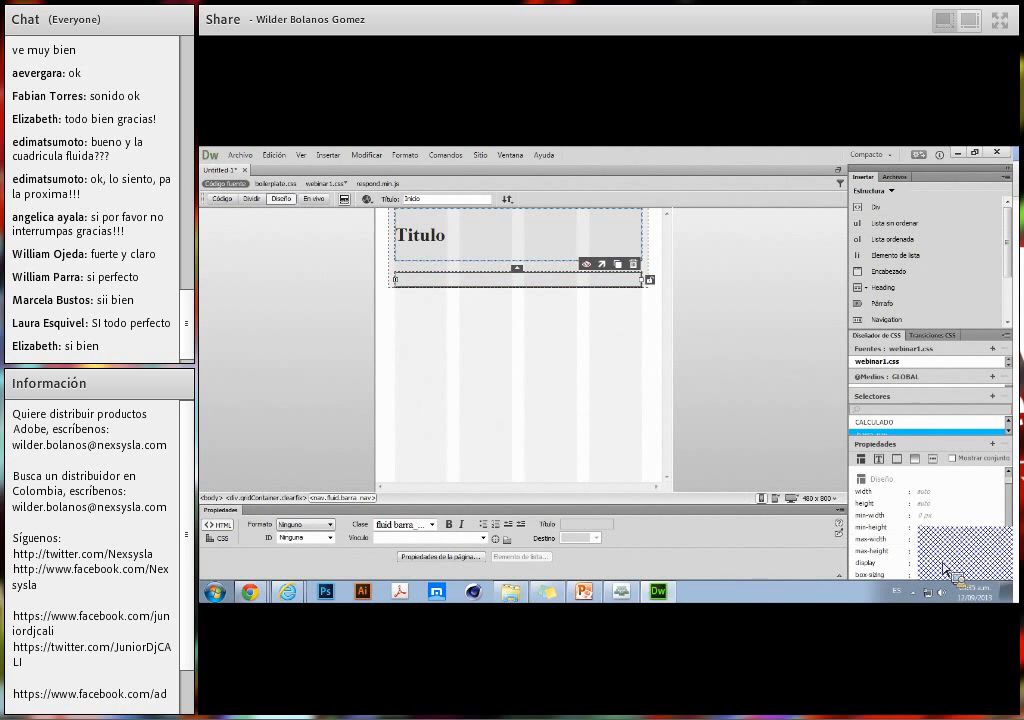
{"action": "left_click", "coordinate": [898, 230]}
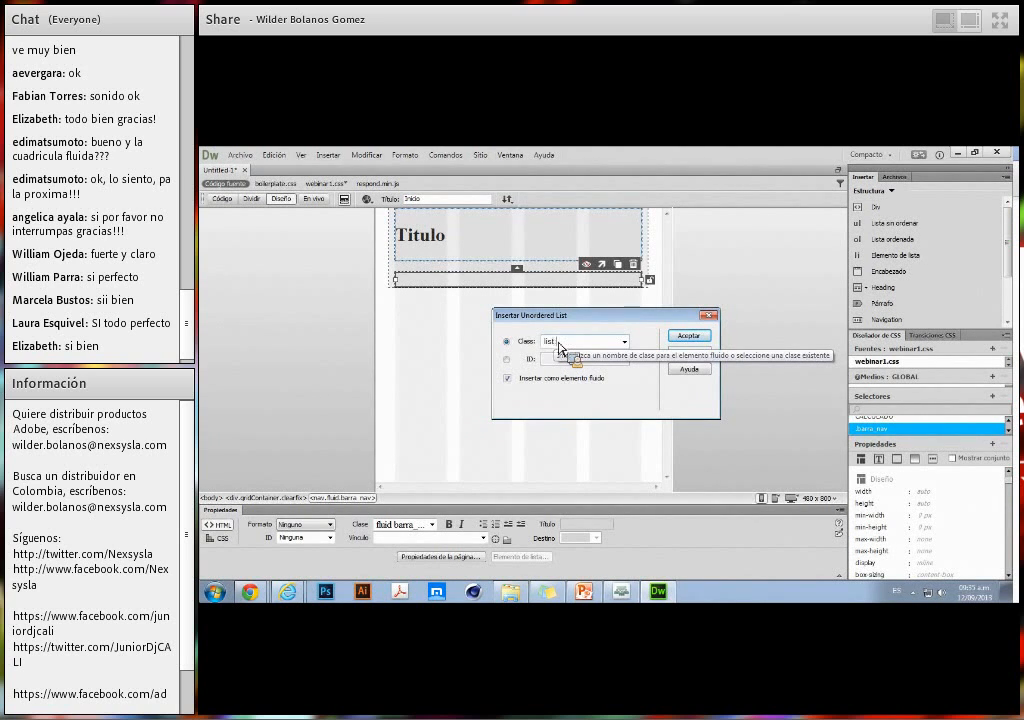
{"action": "left_click", "coordinate": [703, 337]}
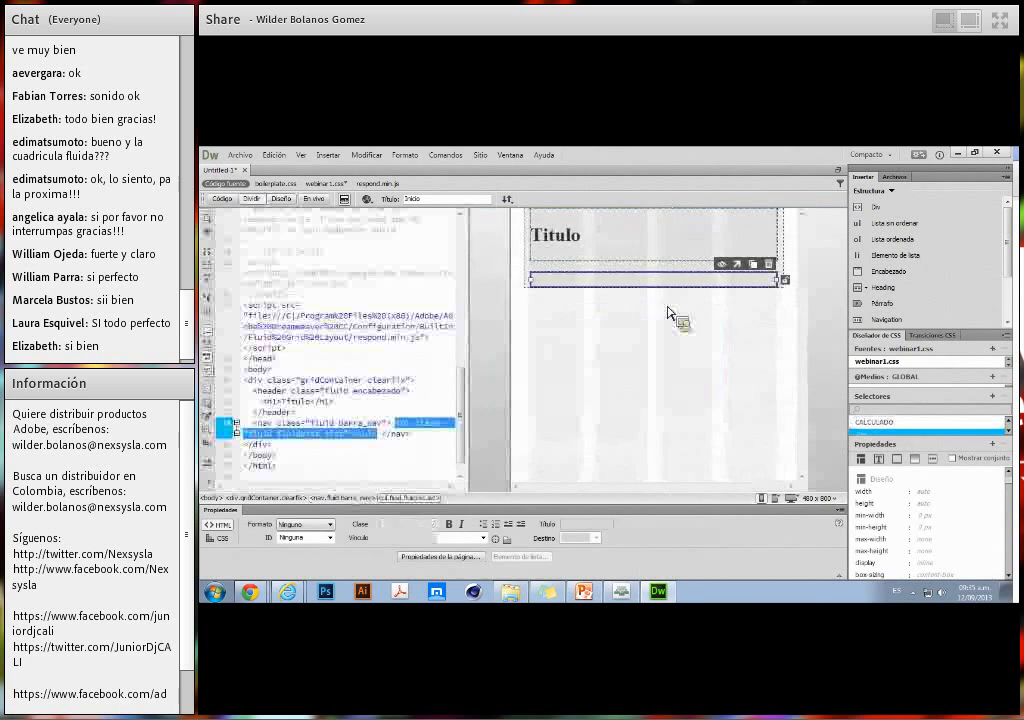
Insert a list item as a fluid element with the class boton1 inside the unordered list.
{"action": "left_click", "coordinate": [281, 199]}
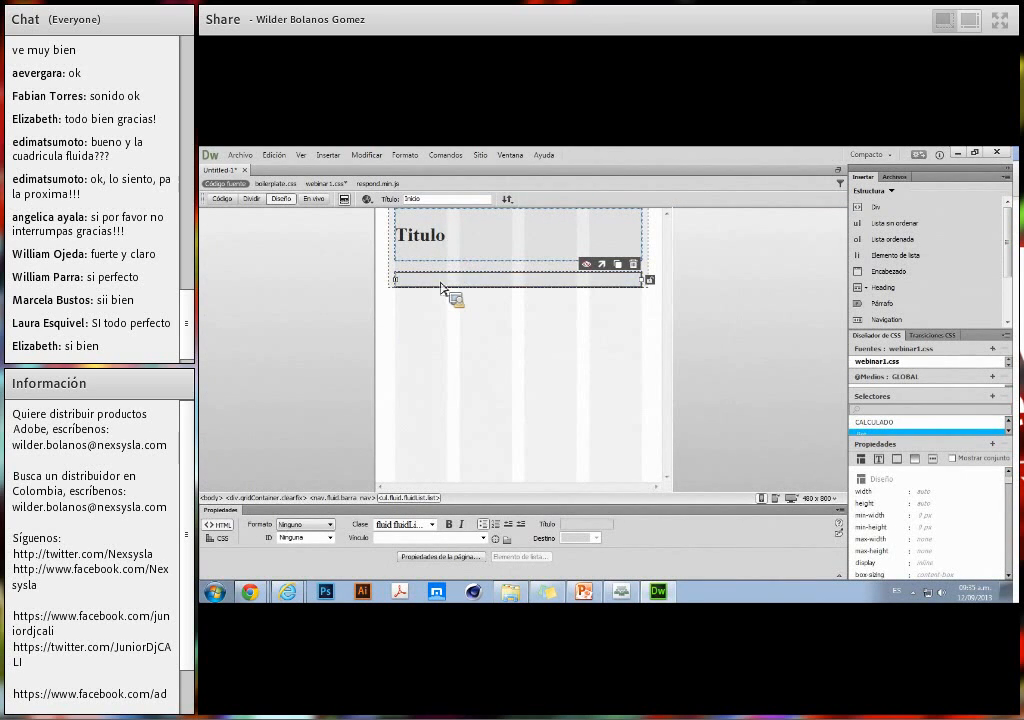
{"action": "mouse_move", "coordinate": [905, 245]}
{"action": "left_mouse_down"}
{"action": "mouse_move", "coordinate": [899, 265]}
{"action": "mouse_move", "coordinate": [908, 266]}
{"action": "left_mouse_up"}
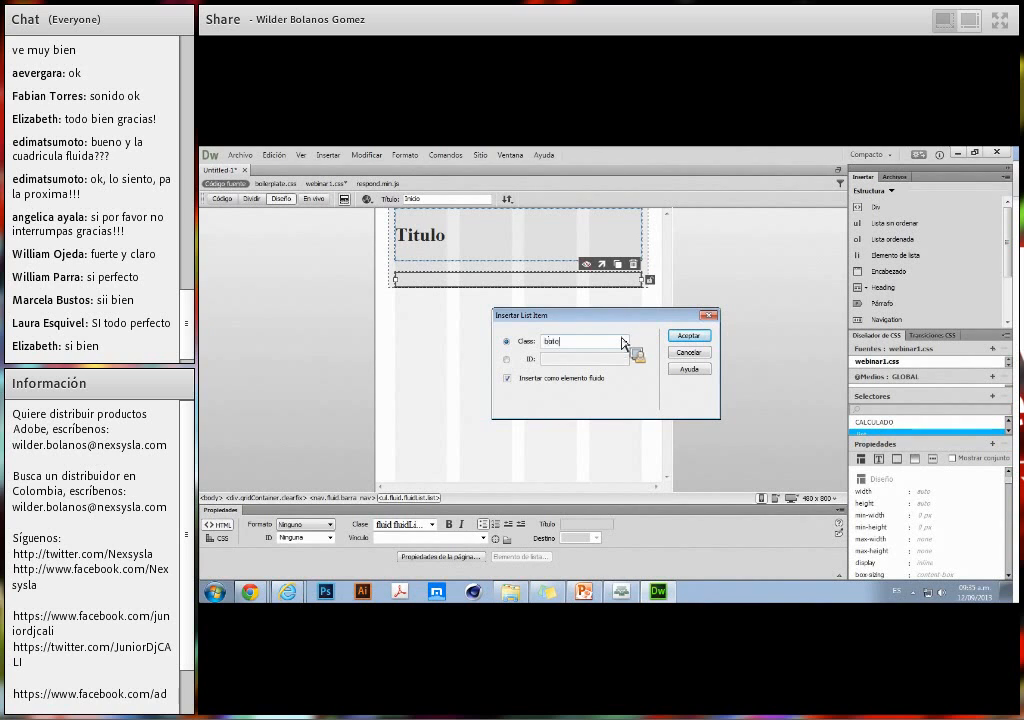
{"action": "left_click", "coordinate": [689, 336]}
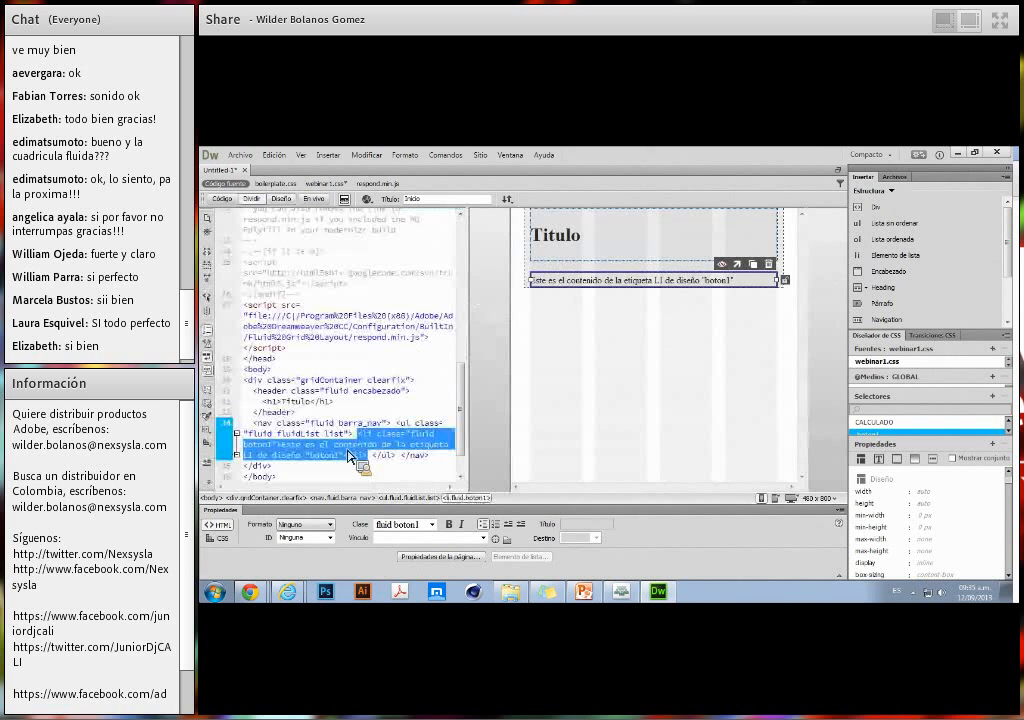
Replace the placeholder text of the boton1 list item with Inicio.
{"action": "left_click_drag", "start_coordinate": [462, 401], "coordinate": [462, 418]}
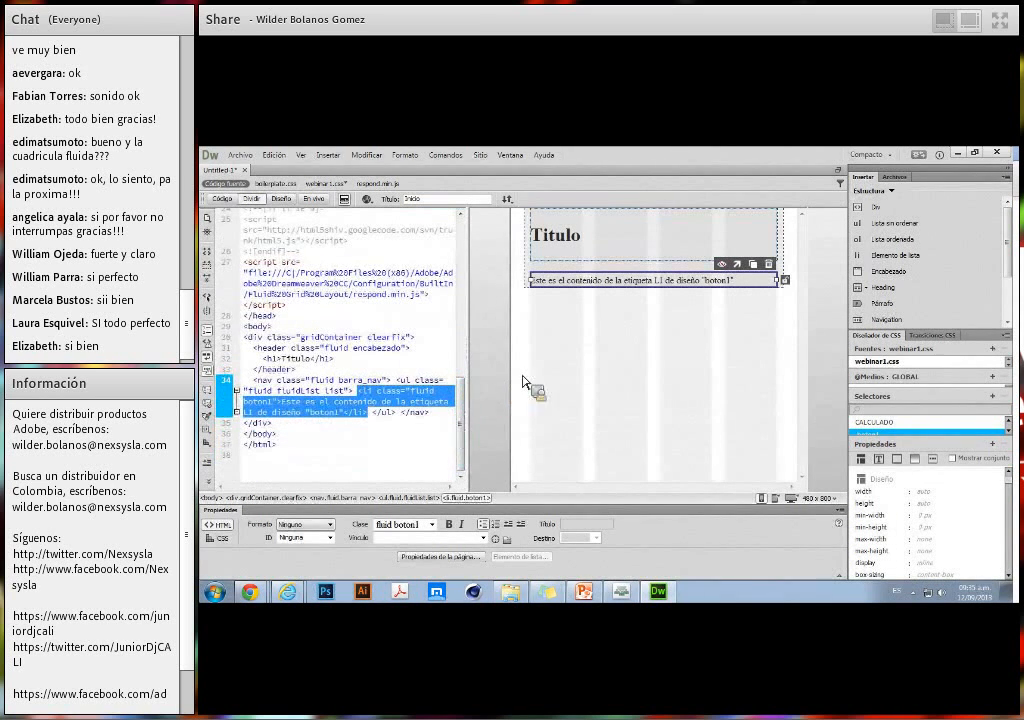
{"action": "left_click_drag", "start_coordinate": [772, 281], "coordinate": [556, 297]}
{"action": "key", "text": "Delete"}
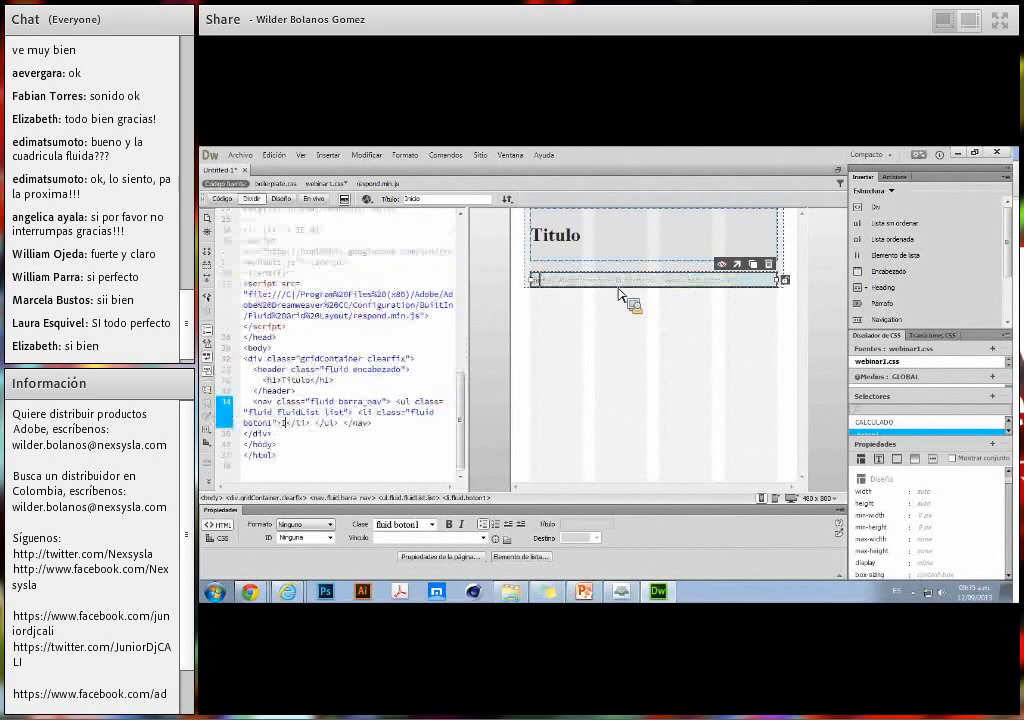
{"action": "type", "text": "Inicio"}
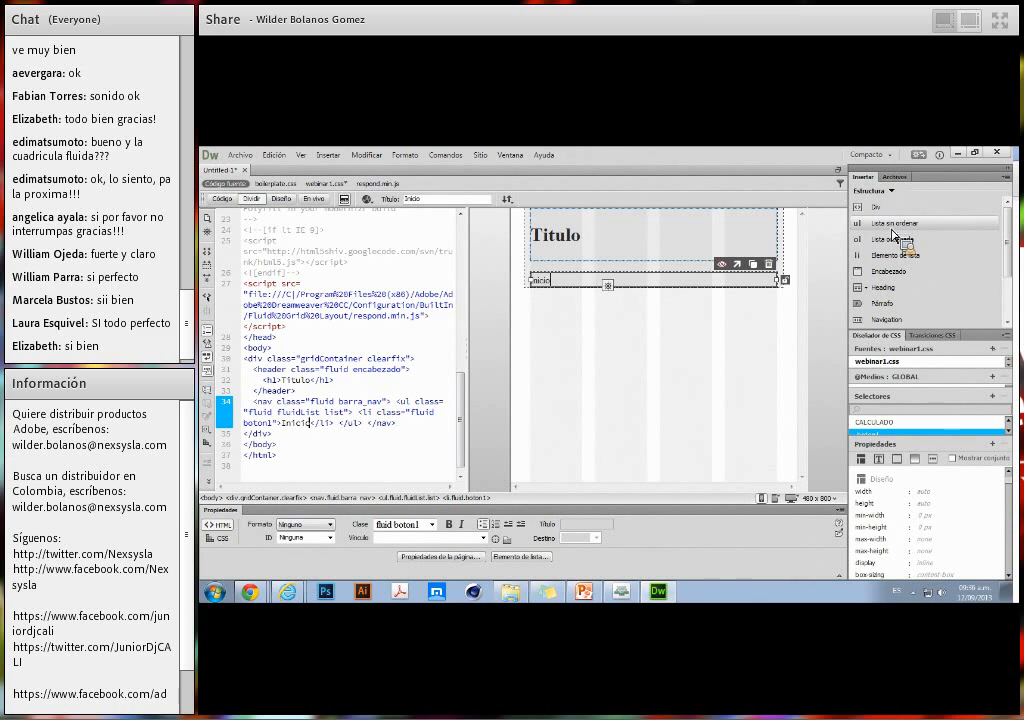
Duplicate the Inicio list item three times within the navigation list.
{"action": "left_click", "coordinate": [755, 266]}
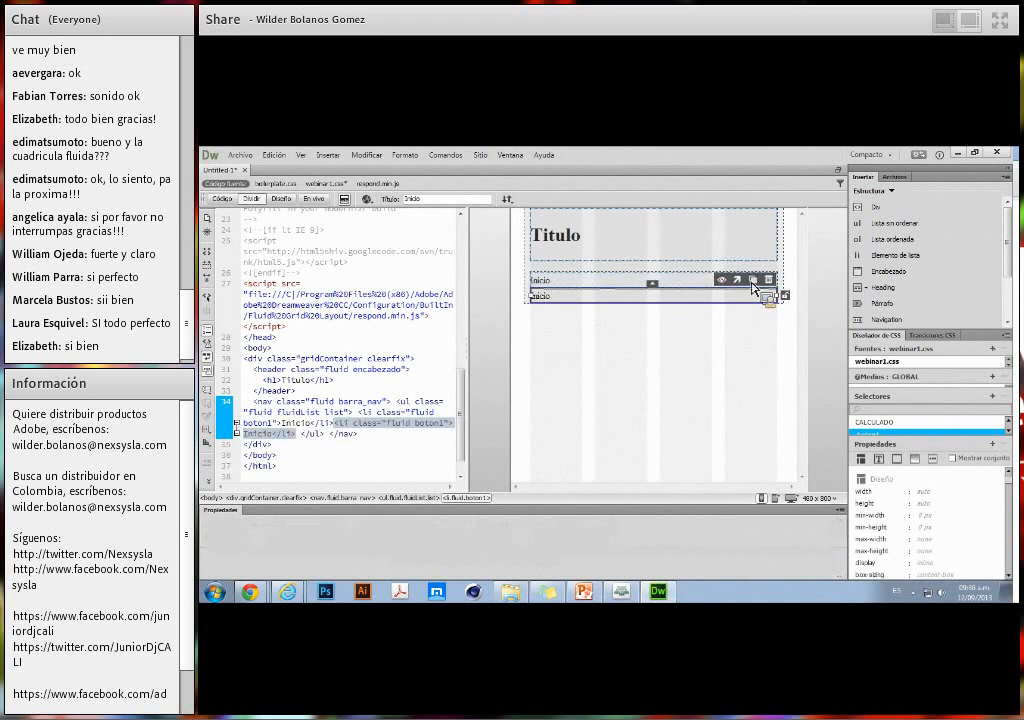
{"action": "left_click", "coordinate": [753, 280]}
{"action": "left_click", "coordinate": [753, 296]}
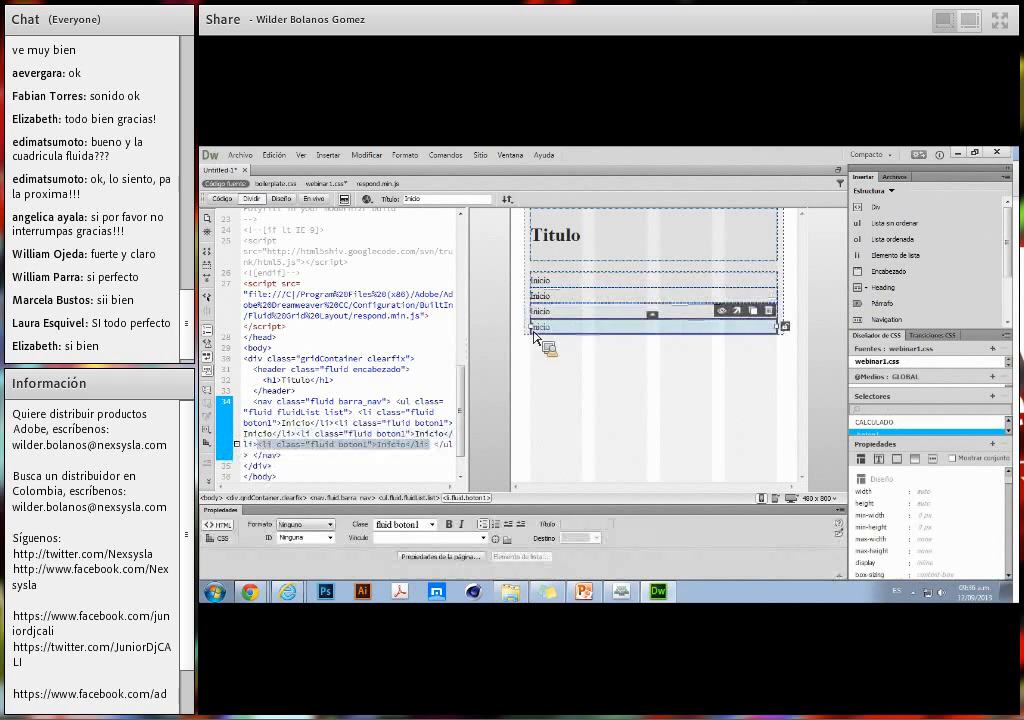
Change the text of the three duplicated list items to Evento, Conferencista and Contacto, in that order.
{"action": "double_click", "coordinate": [560, 298]}
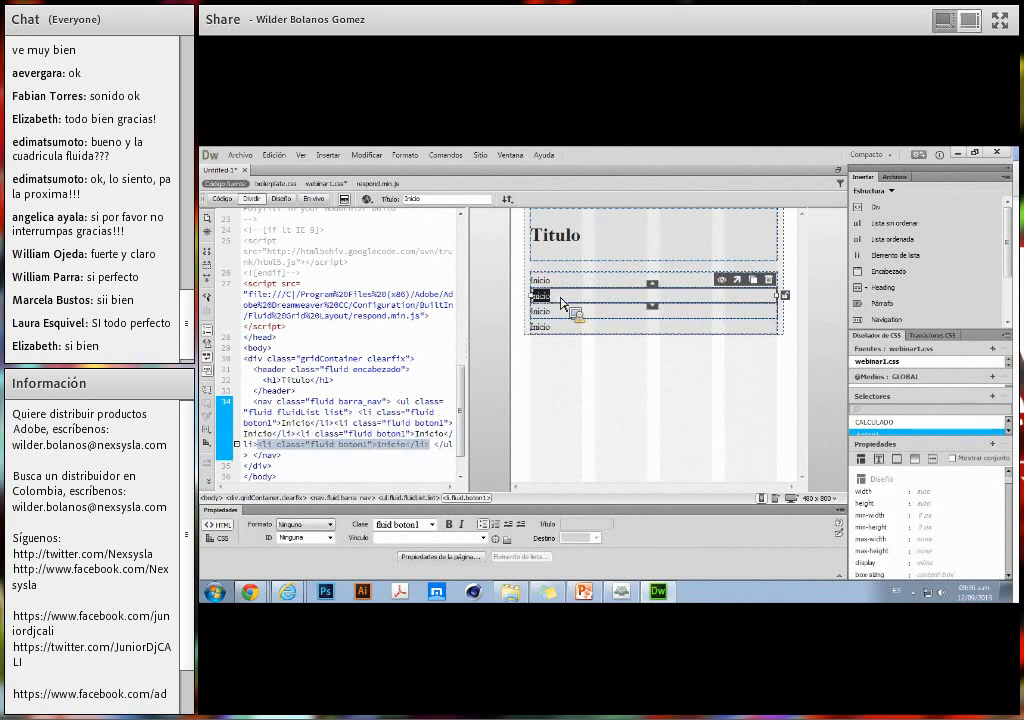
{"action": "left_click_drag", "start_coordinate": [562, 300], "coordinate": [643, 318]}
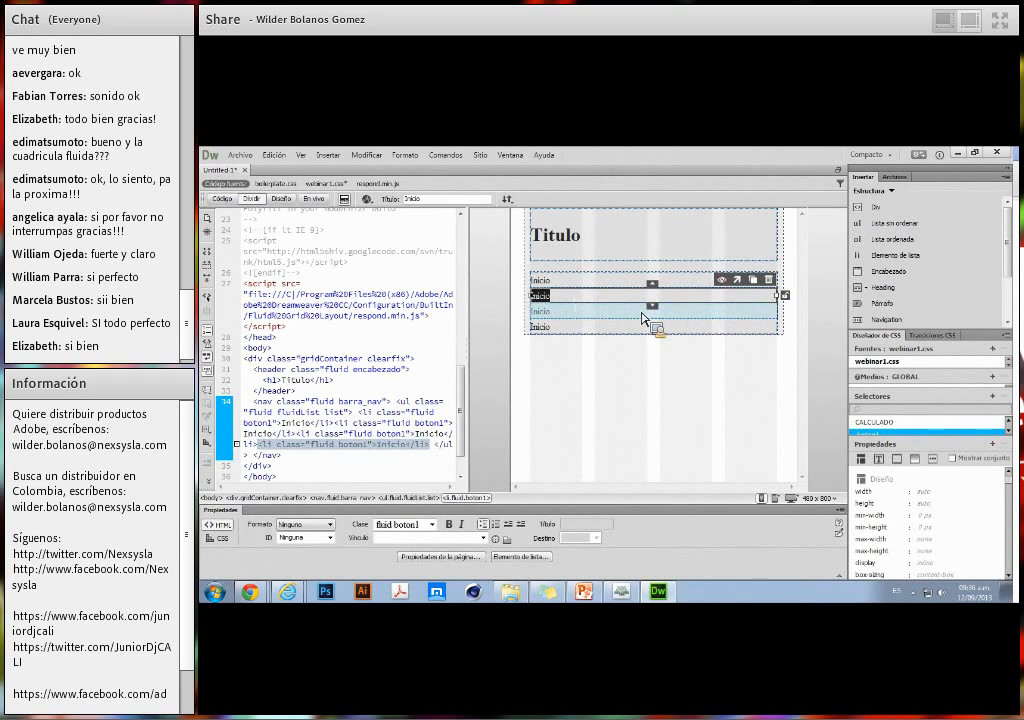
{"action": "type", "text": "Evento"}
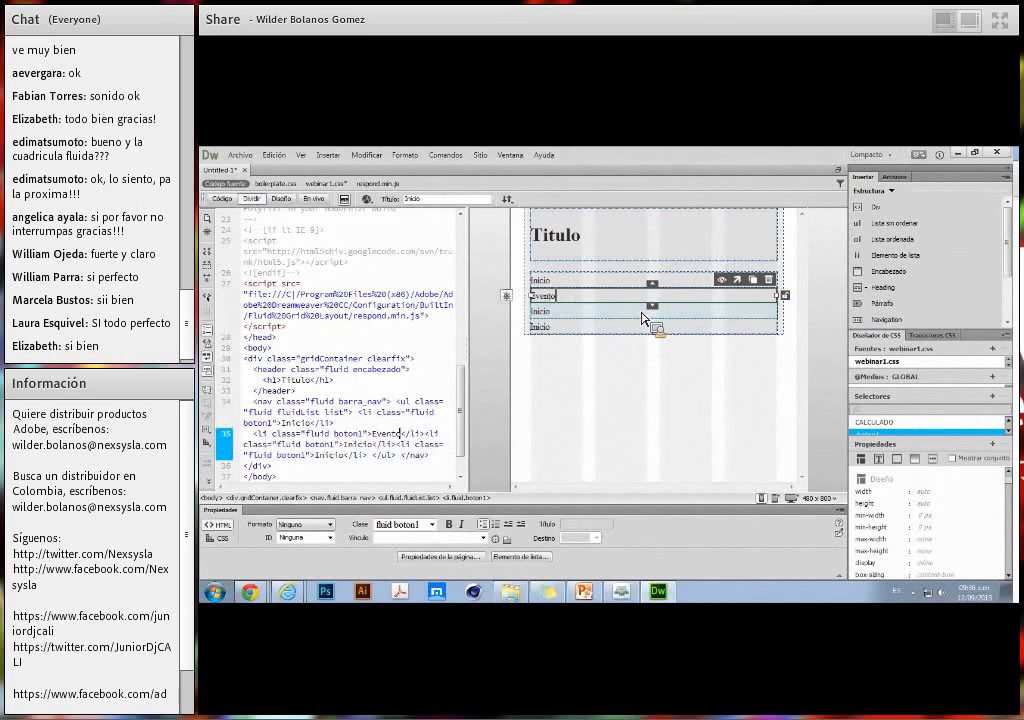
{"action": "left_click", "coordinate": [643, 314]}
{"action": "left_click_drag", "start_coordinate": [643, 314], "coordinate": [526, 316]}
{"action": "type", "text": "Conf"}
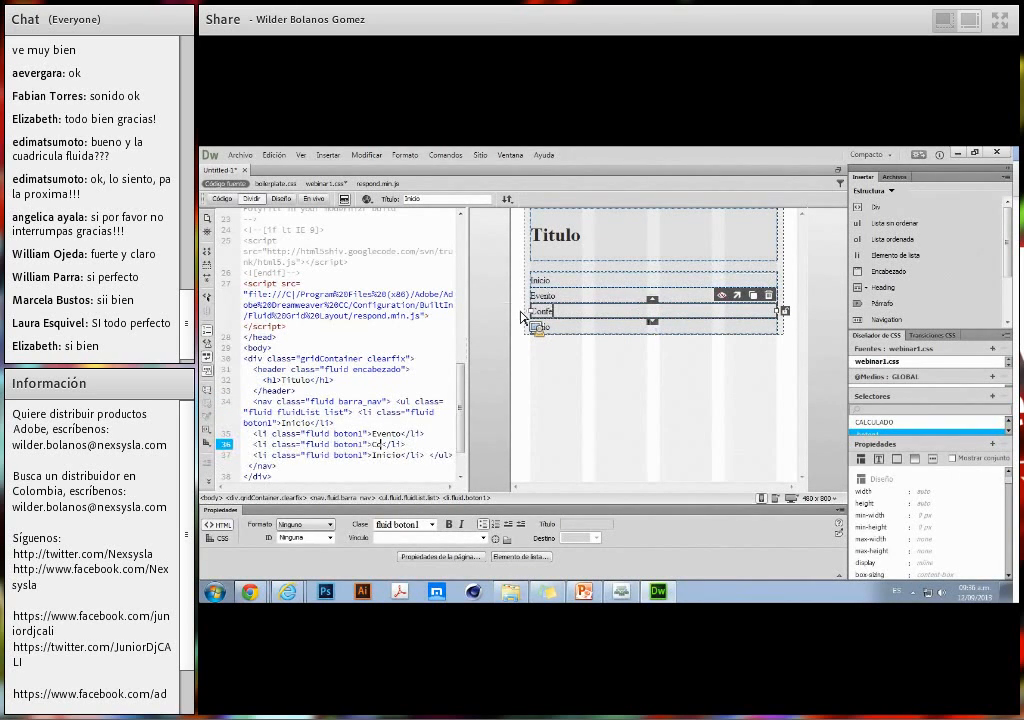
{"action": "type", "text": "erencista"}
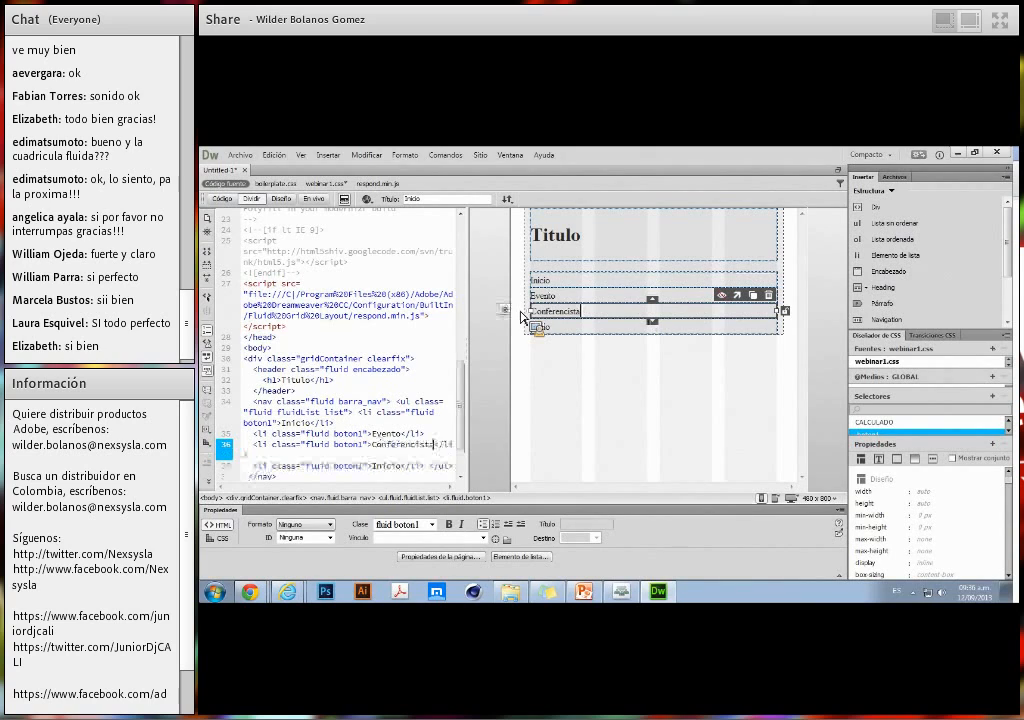
{"action": "left_click_drag", "start_coordinate": [533, 327], "coordinate": [572, 337]}
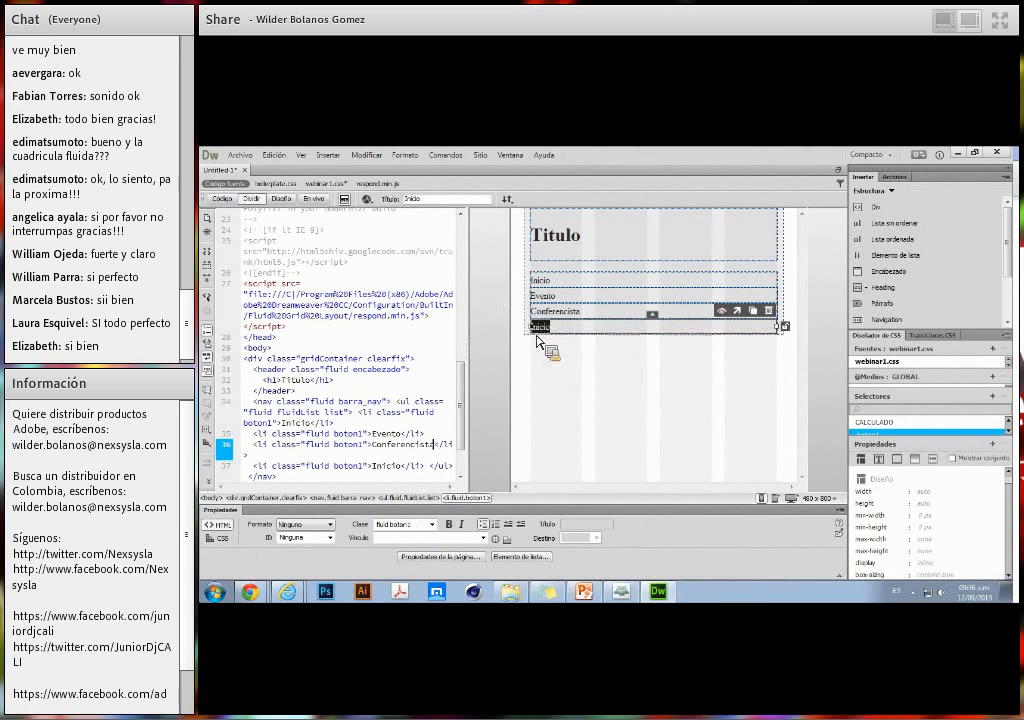
{"action": "type", "text": "Contacto"}
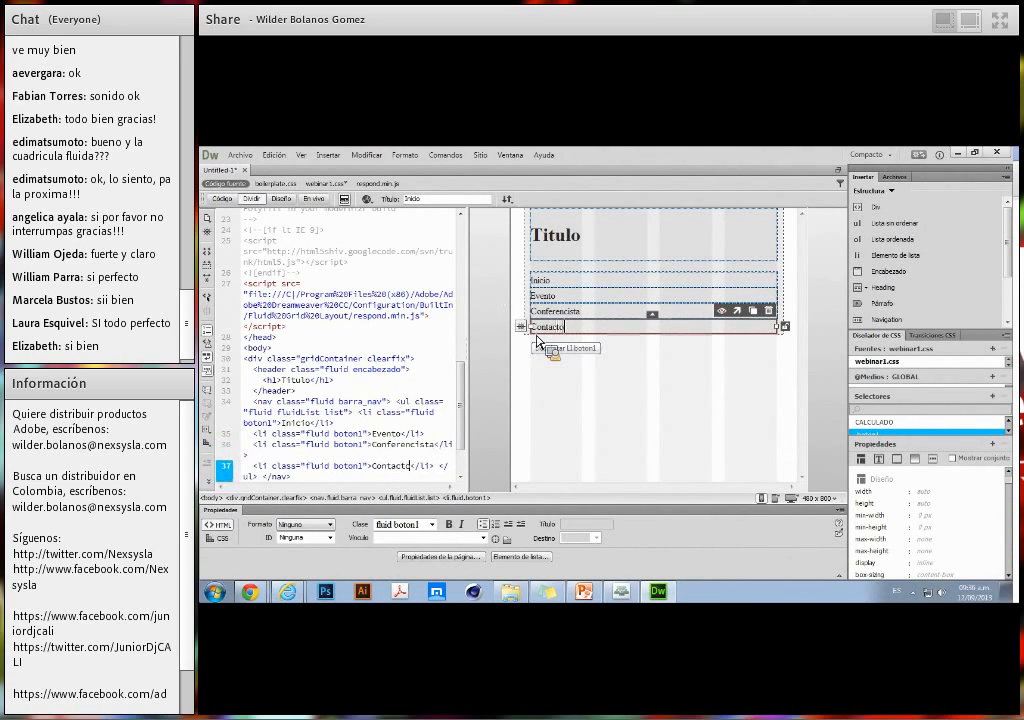
{"action": "key", "text": "Return"}
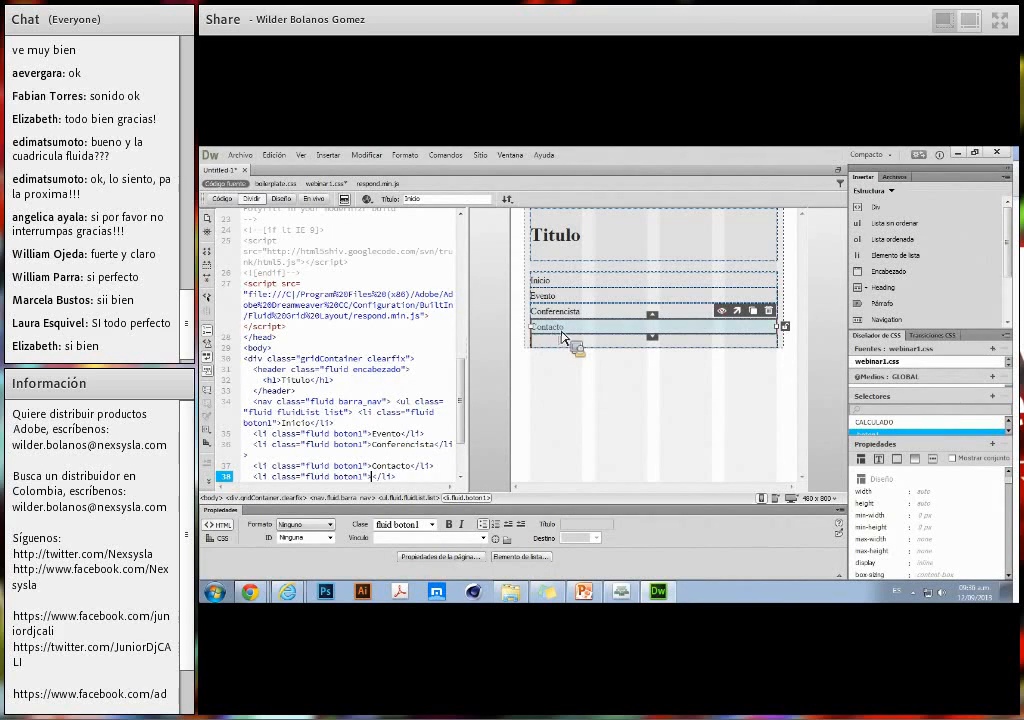
{"action": "left_click", "coordinate": [659, 346]}
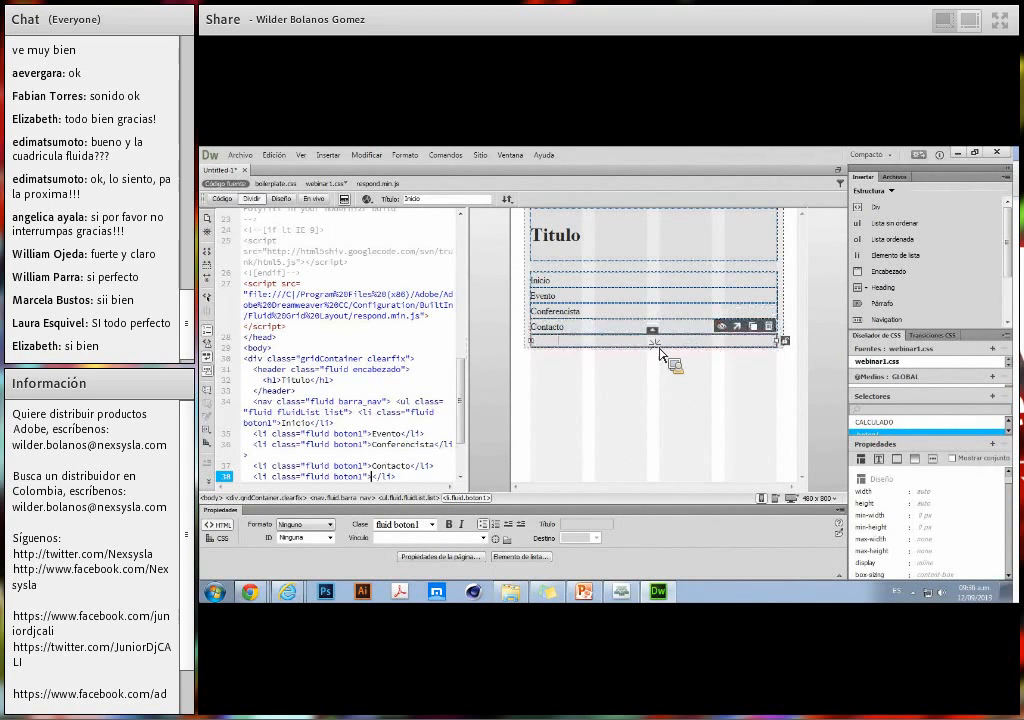
{"action": "key", "text": "BackSpace"}
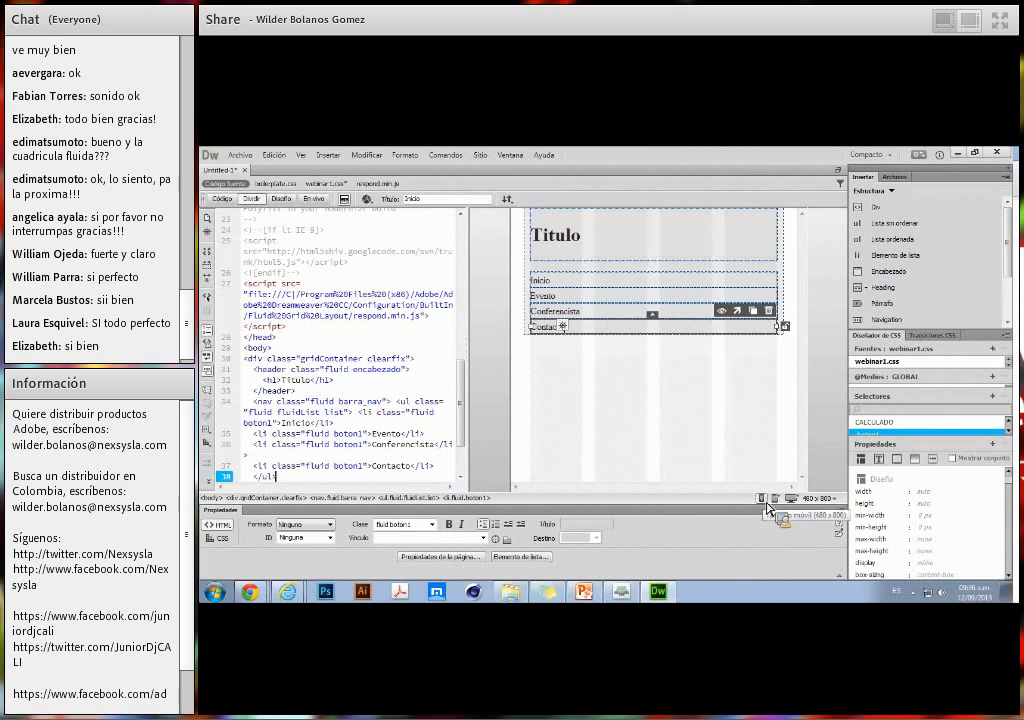
Narrow the Inicio list item in the mobile layout to a boton1 width of 21,053 %.
{"action": "left_click", "coordinate": [583, 289]}
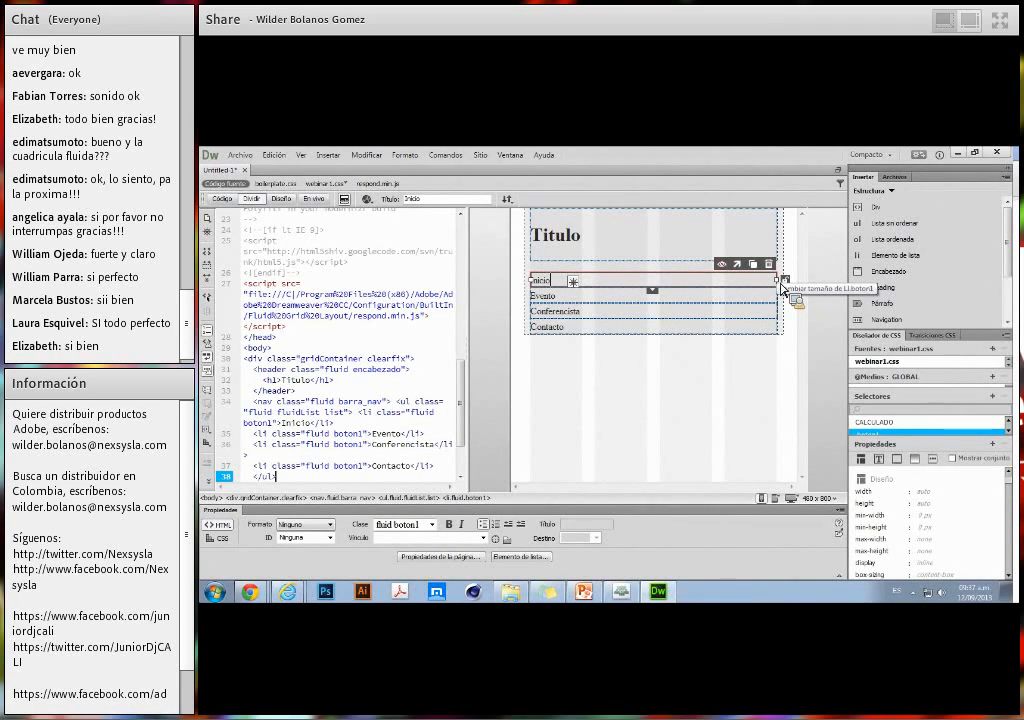
{"action": "left_click_drag", "start_coordinate": [783, 287], "coordinate": [584, 290]}
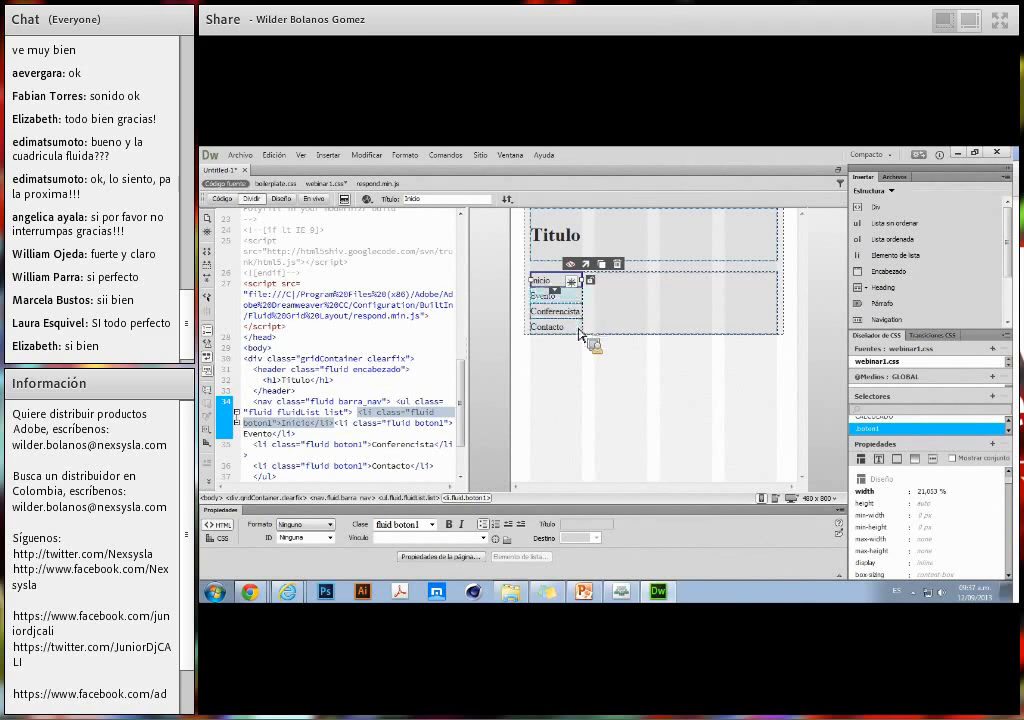
Move the Evento list item up a row and apply zero margin to Inicio, aligning the four mobile buttons in one row.
{"action": "left_click_drag", "start_coordinate": [905, 276], "coordinate": [590, 290]}
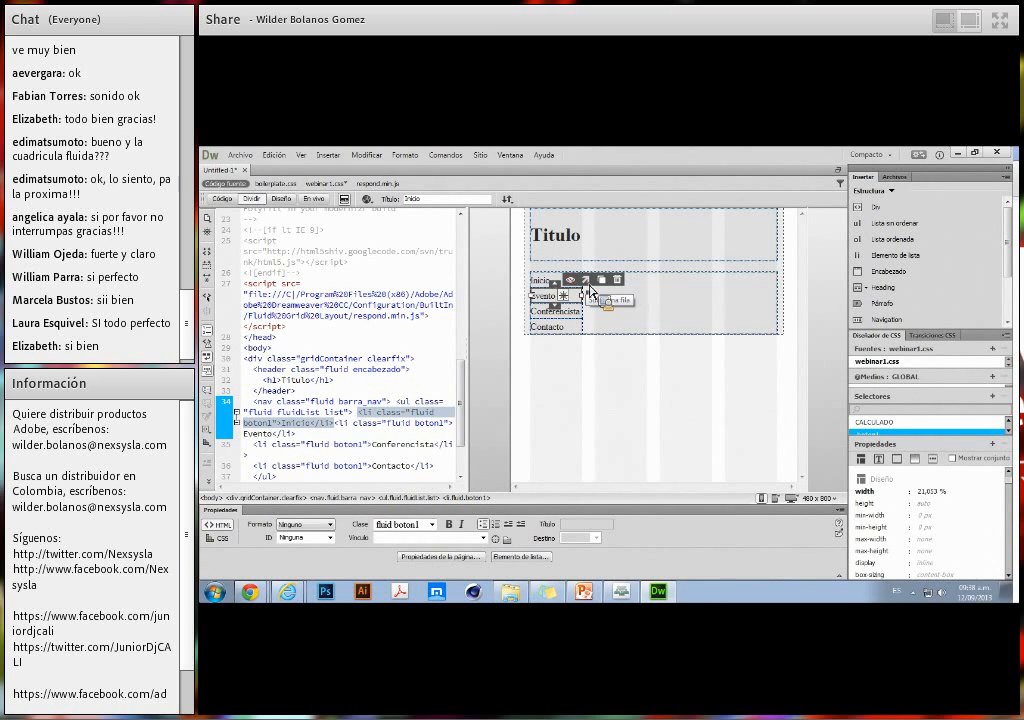
{"action": "left_click_drag", "start_coordinate": [590, 288], "coordinate": [549, 285]}
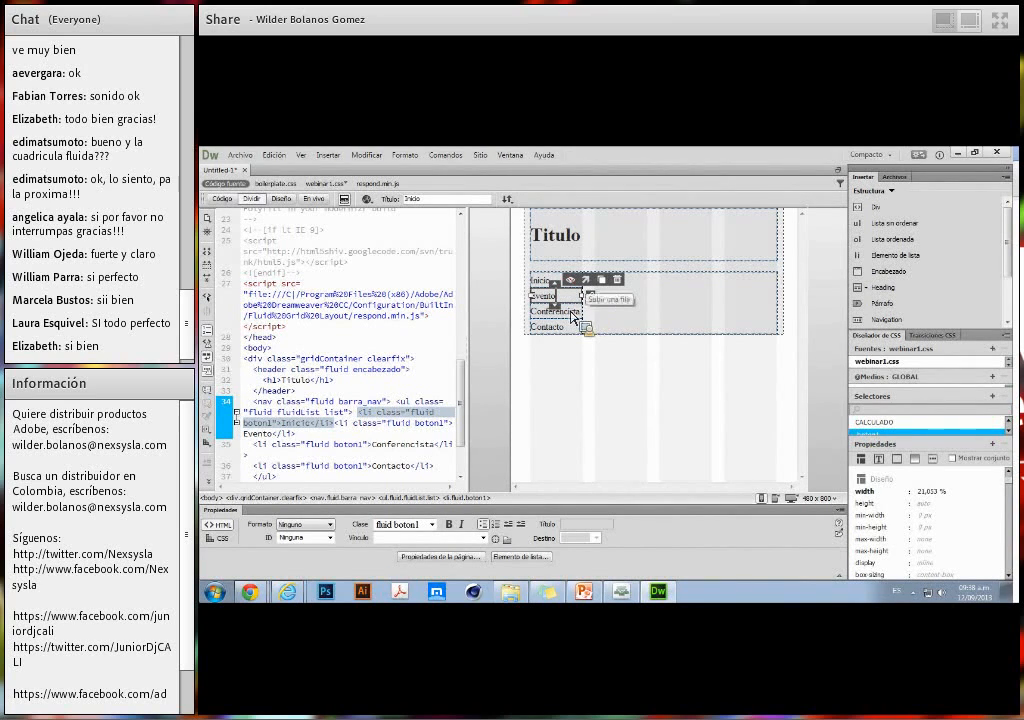
{"action": "left_click", "coordinate": [590, 297]}
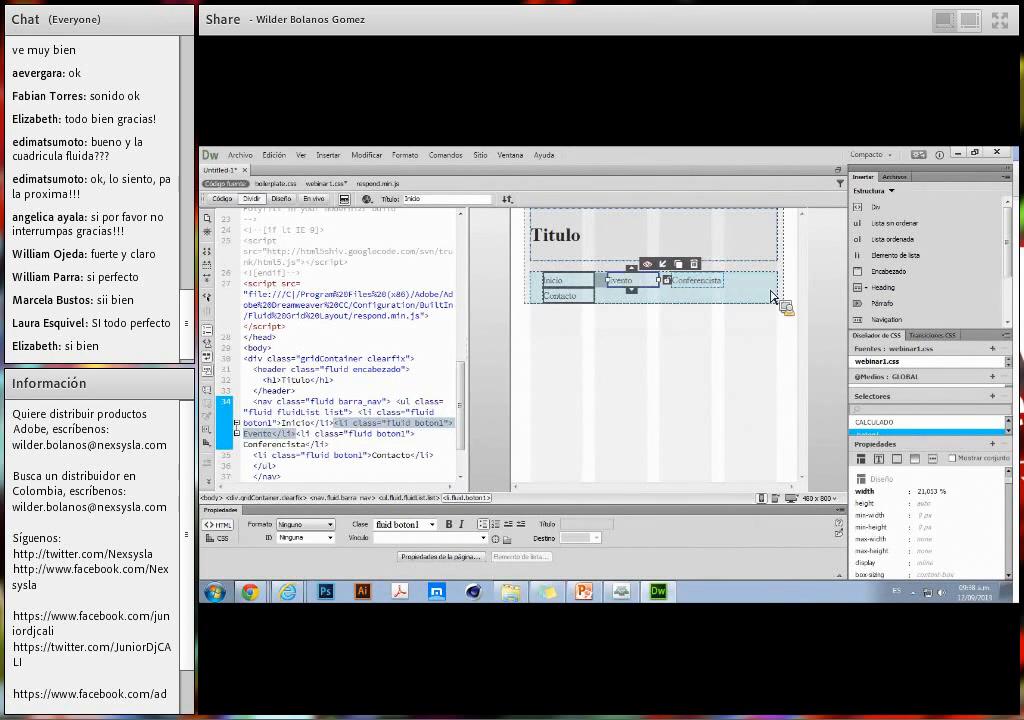
{"action": "left_click_drag", "start_coordinate": [688, 310], "coordinate": [563, 310]}
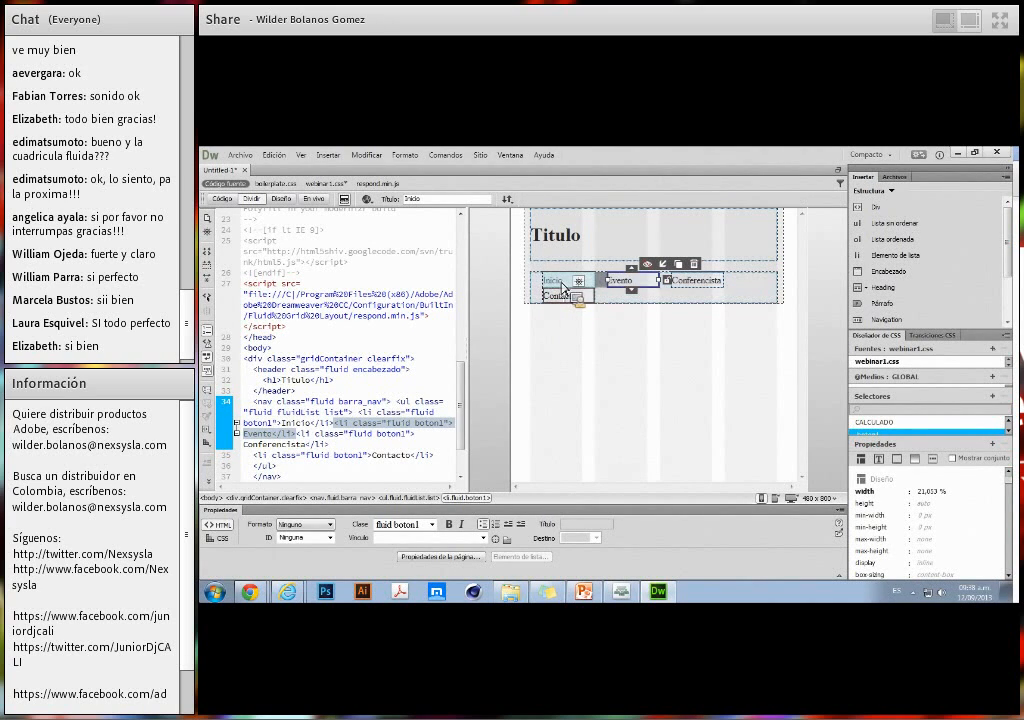
{"action": "left_click", "coordinate": [556, 282]}
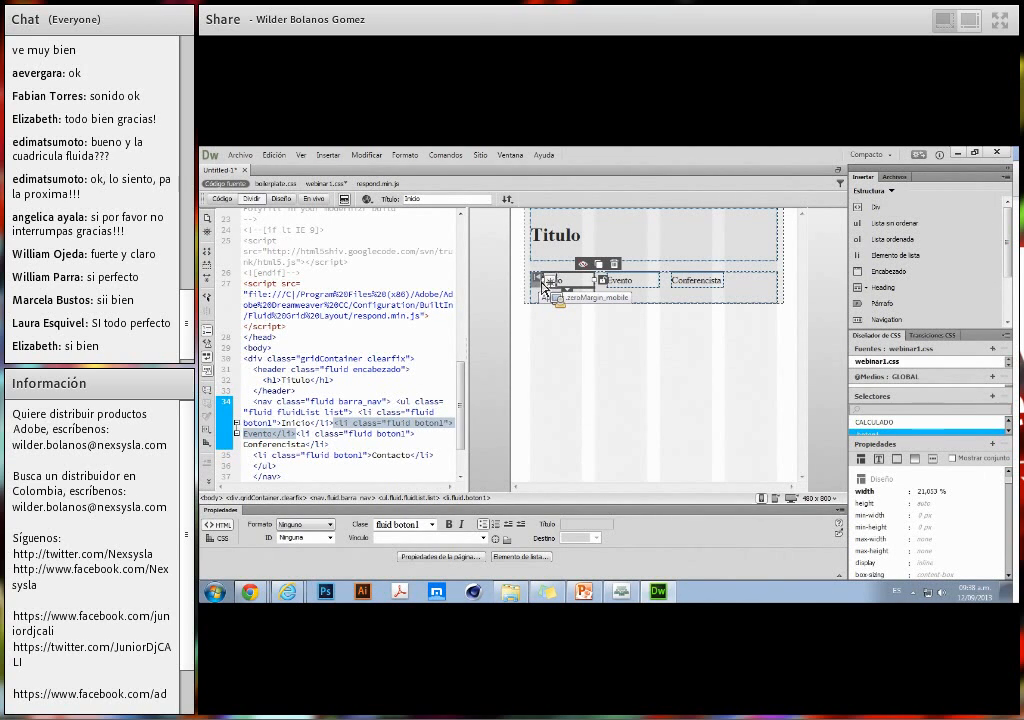
{"action": "left_click", "coordinate": [546, 290]}
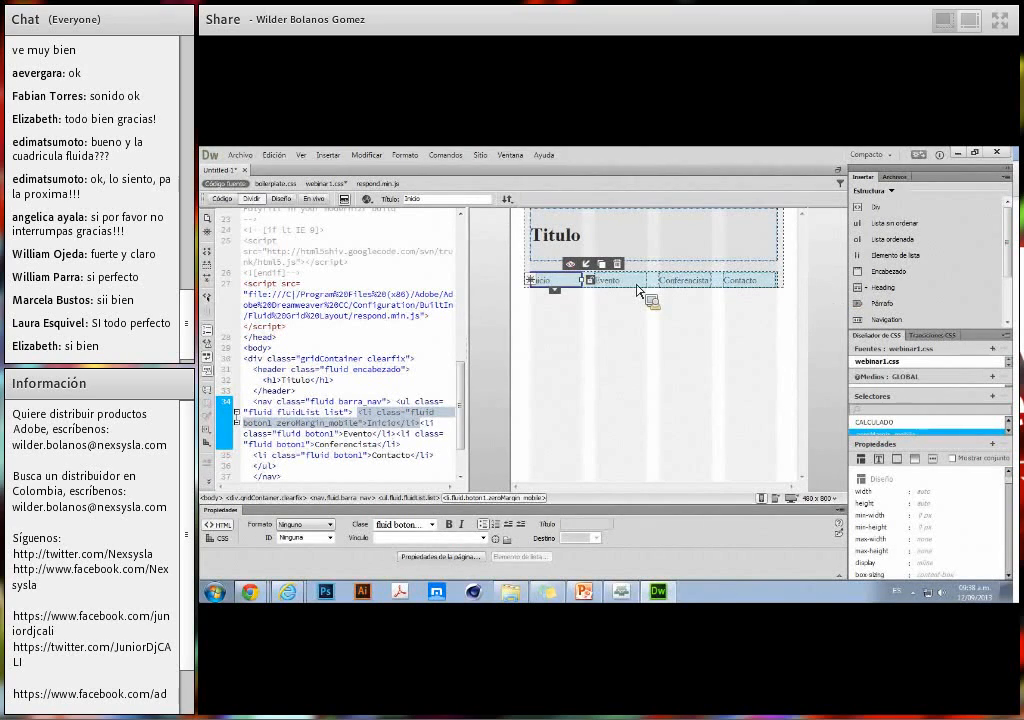
Preview the page in Google Chrome, saving it as webinar1 in the Webinar CF folder along with its dependent and modified files.
{"action": "left_click", "coordinate": [366, 199]}
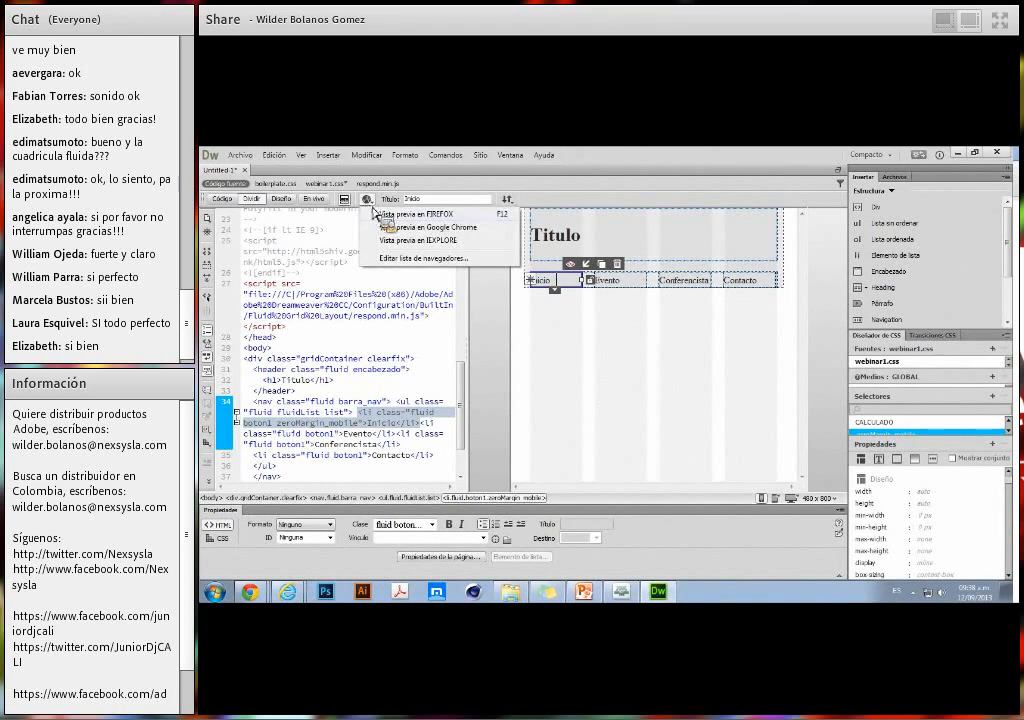
{"action": "left_click", "coordinate": [440, 243]}
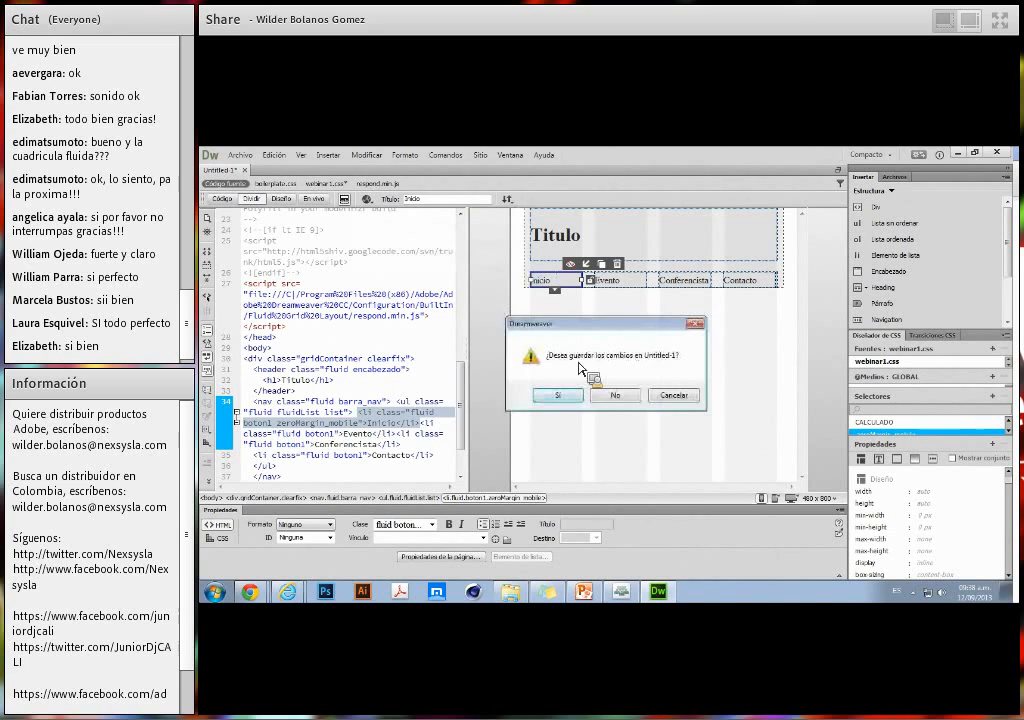
{"action": "left_click", "coordinate": [566, 395]}
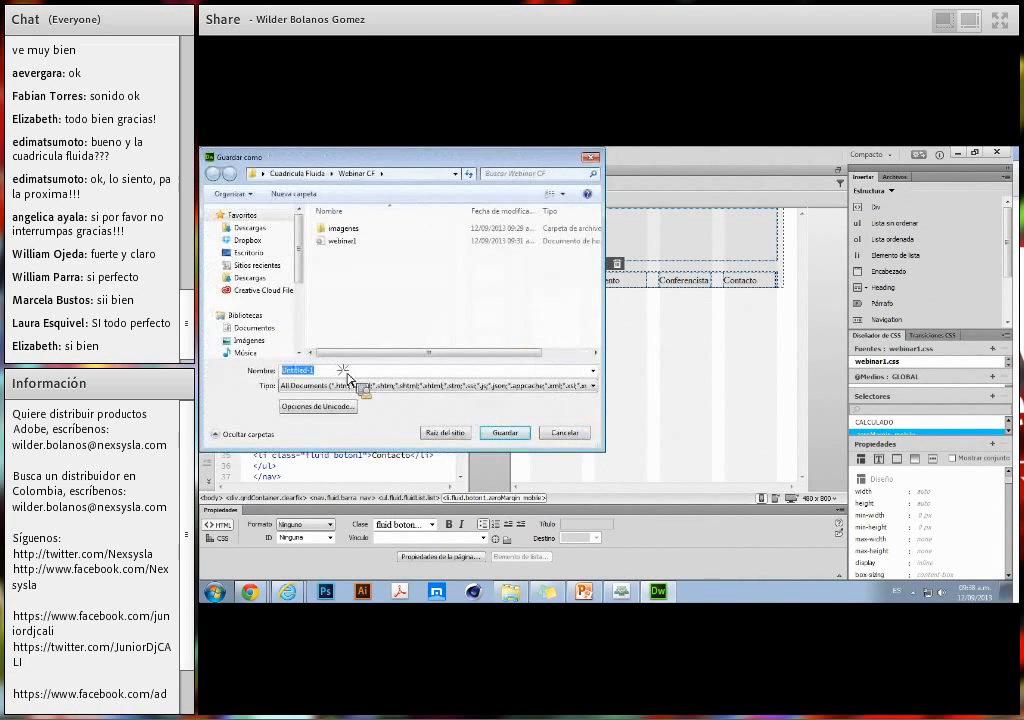
{"action": "type", "text": "webinar1"}
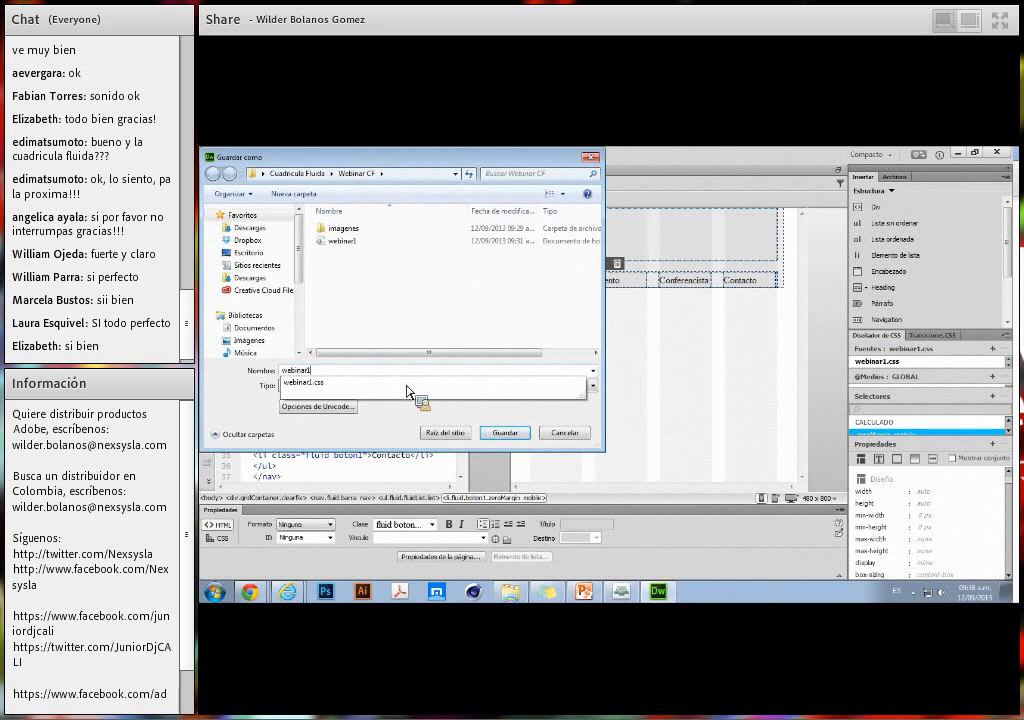
{"action": "key", "text": "Return"}
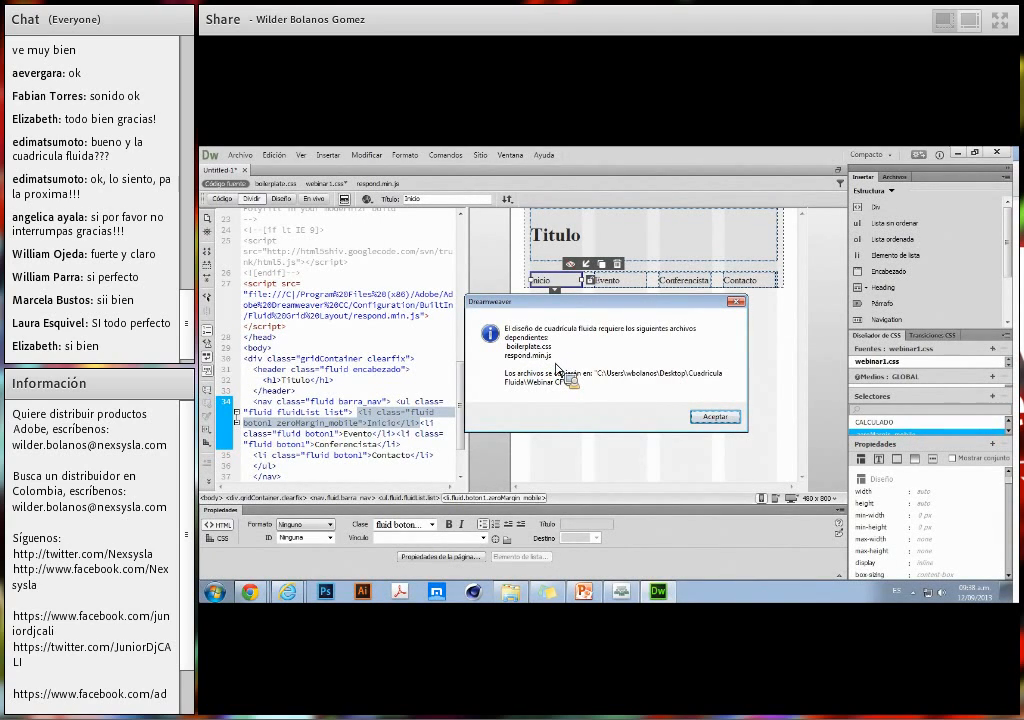
{"action": "left_click", "coordinate": [707, 420]}
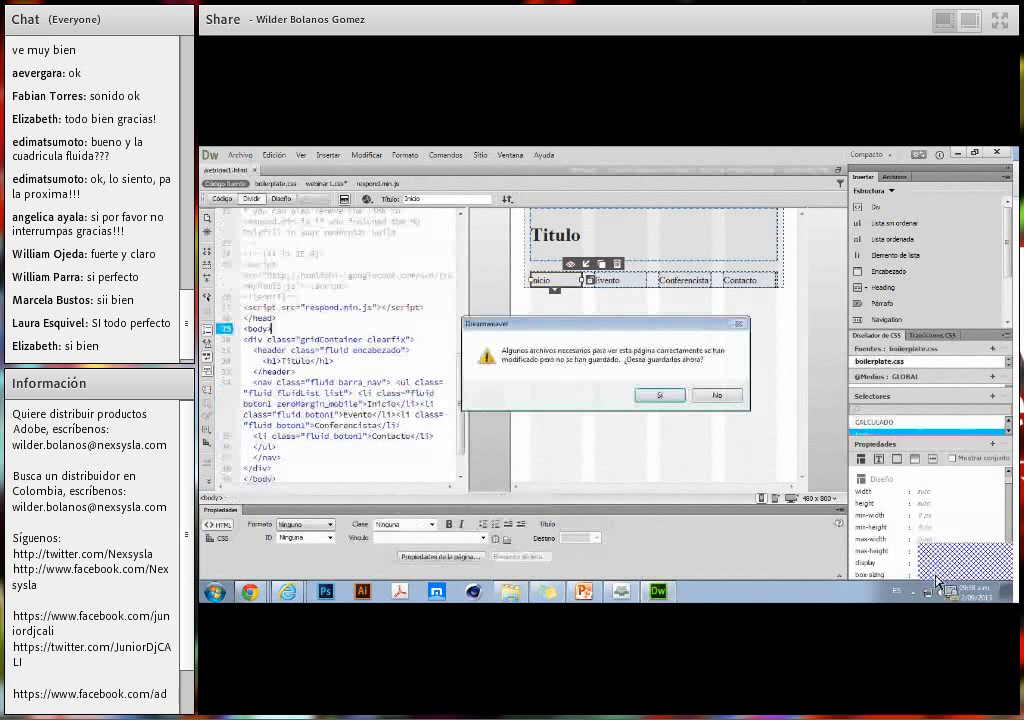
{"action": "left_click", "coordinate": [660, 396]}
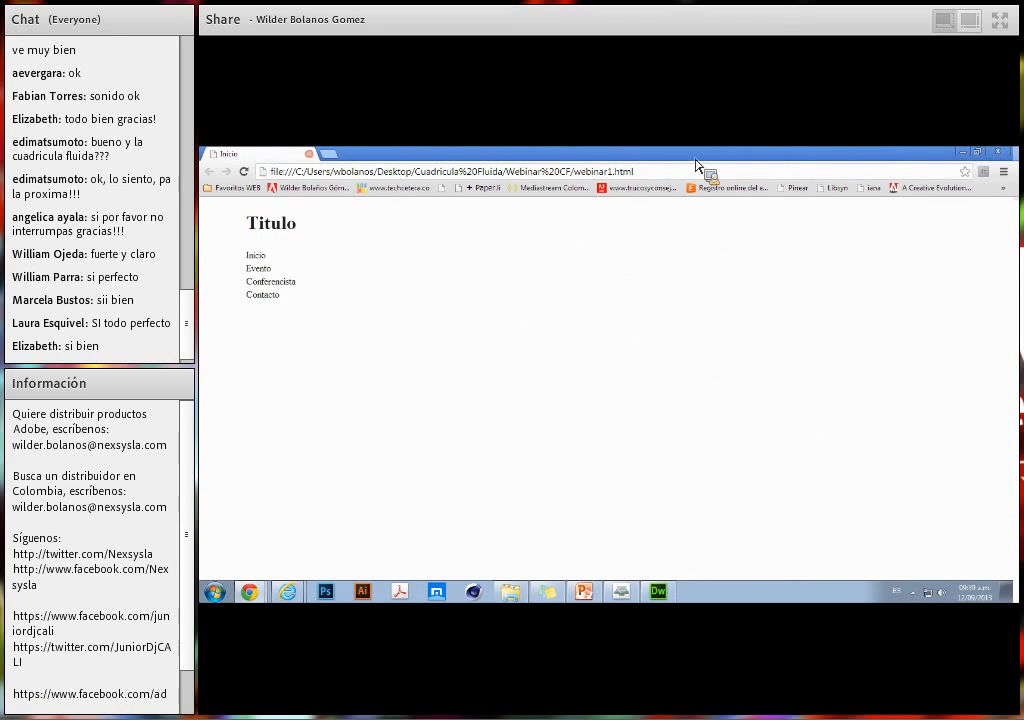
Check how the navigation bar adapts at narrow and wide browser window sizes, and close the preview.
{"action": "left_click_drag", "start_coordinate": [697, 162], "coordinate": [473, 191]}
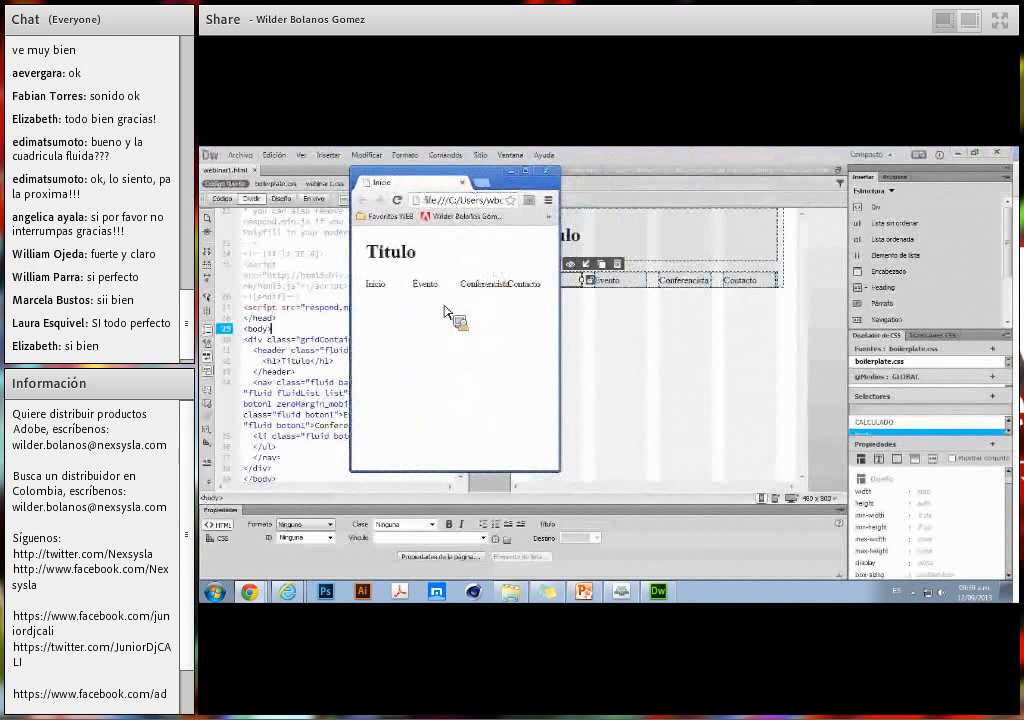
{"action": "left_click_drag", "start_coordinate": [562, 473], "coordinate": [991, 561]}
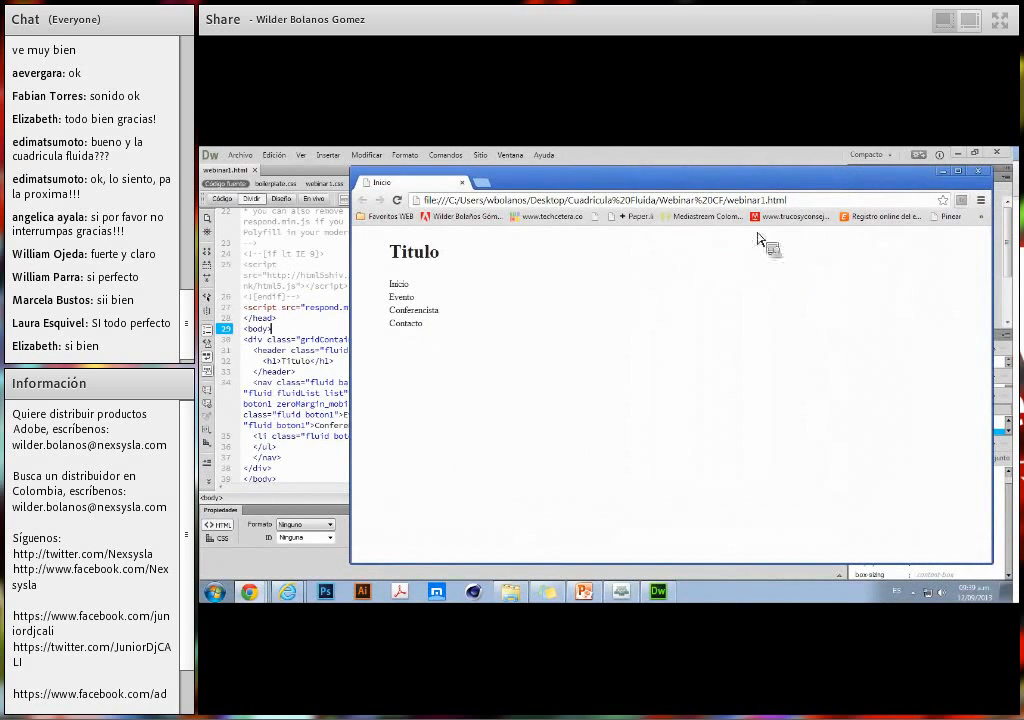
{"action": "left_click", "coordinate": [978, 171]}
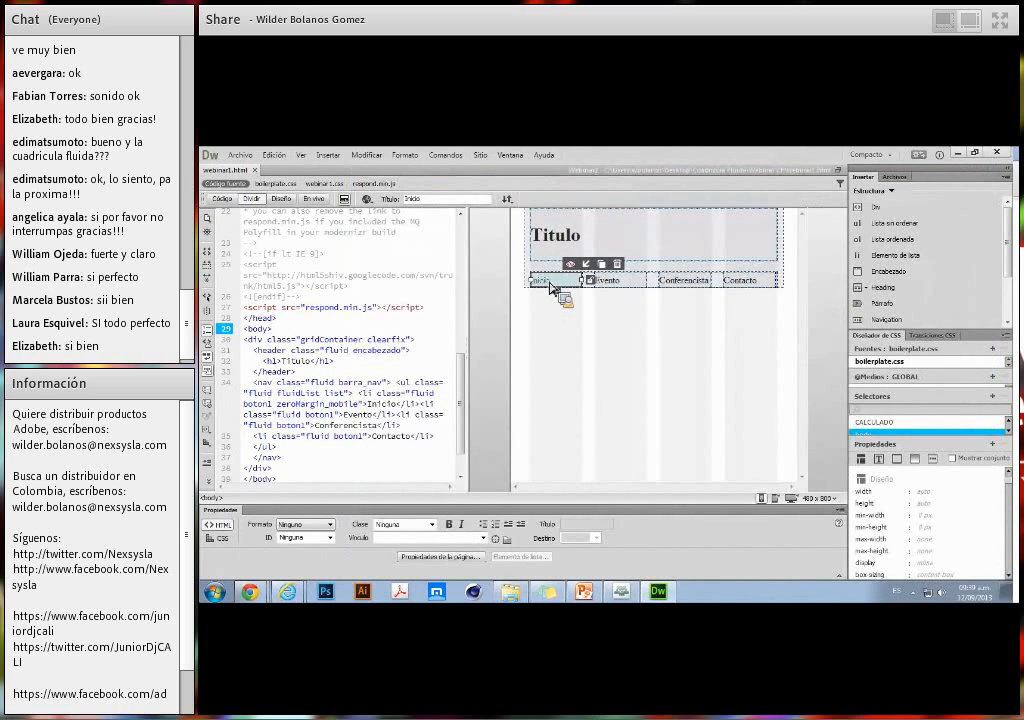
Switch to the 768 x 1024 tablet layout in full Design view and narrow the Inicio list item to 23,077 %.
{"action": "left_click_drag", "start_coordinate": [550, 287], "coordinate": [779, 512]}
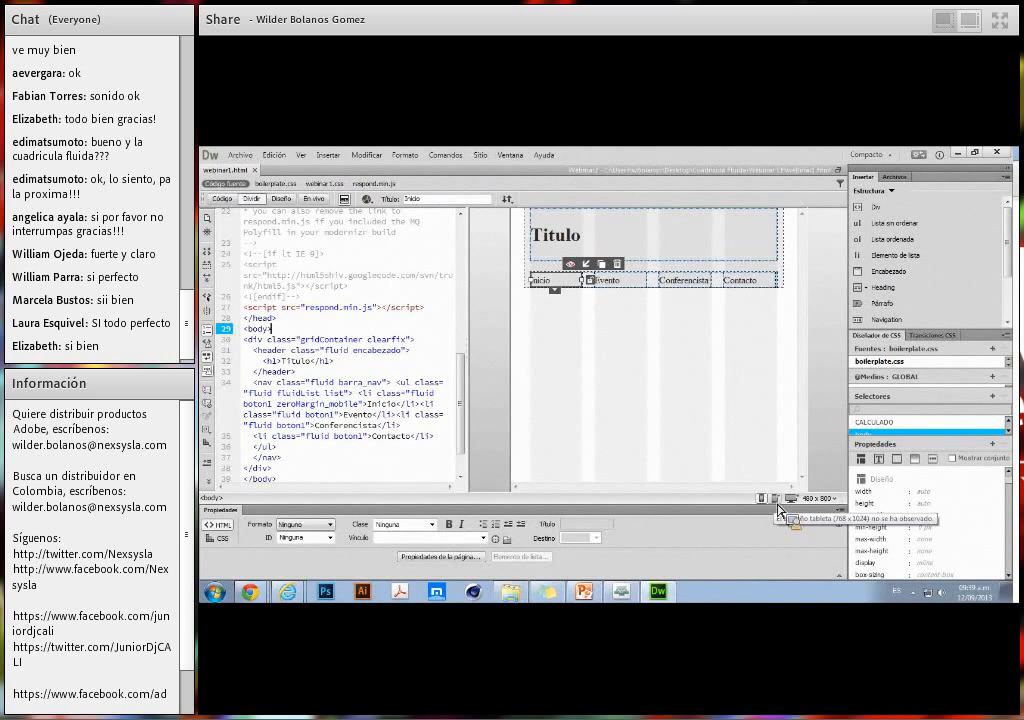
{"action": "left_click", "coordinate": [777, 502]}
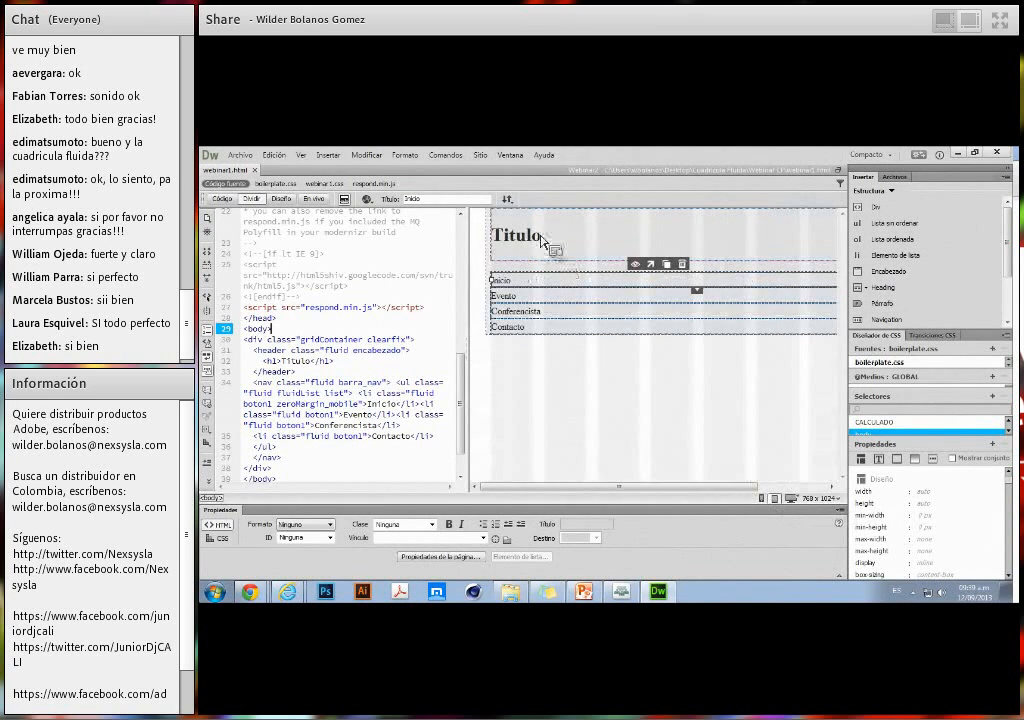
{"action": "left_click", "coordinate": [281, 199]}
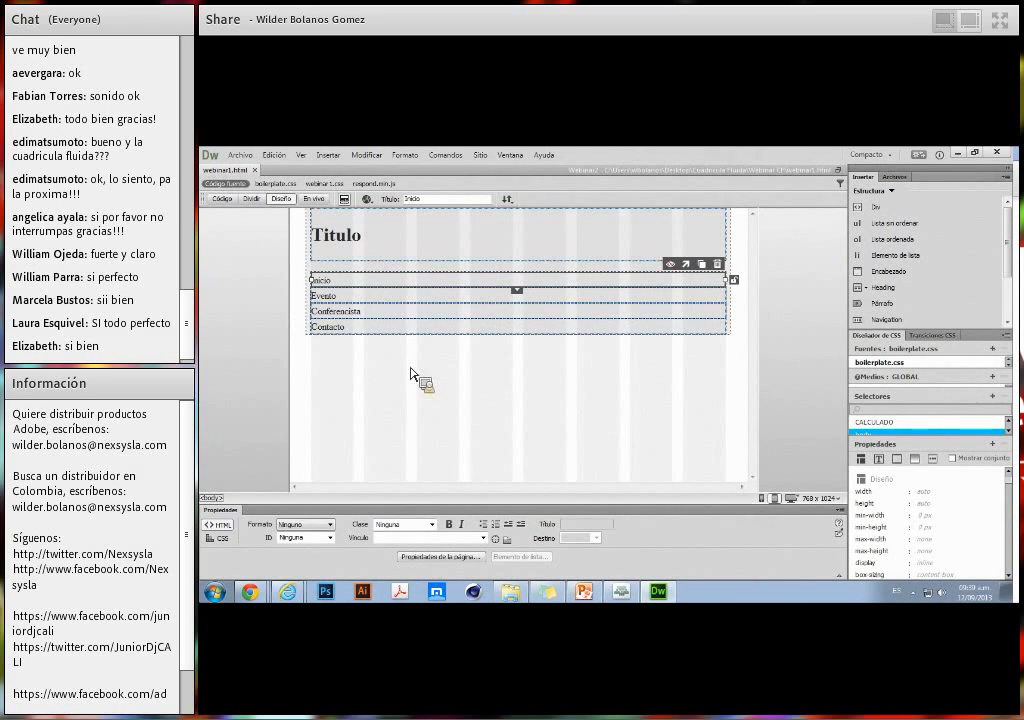
{"action": "left_click_drag", "start_coordinate": [691, 393], "coordinate": [390, 342]}
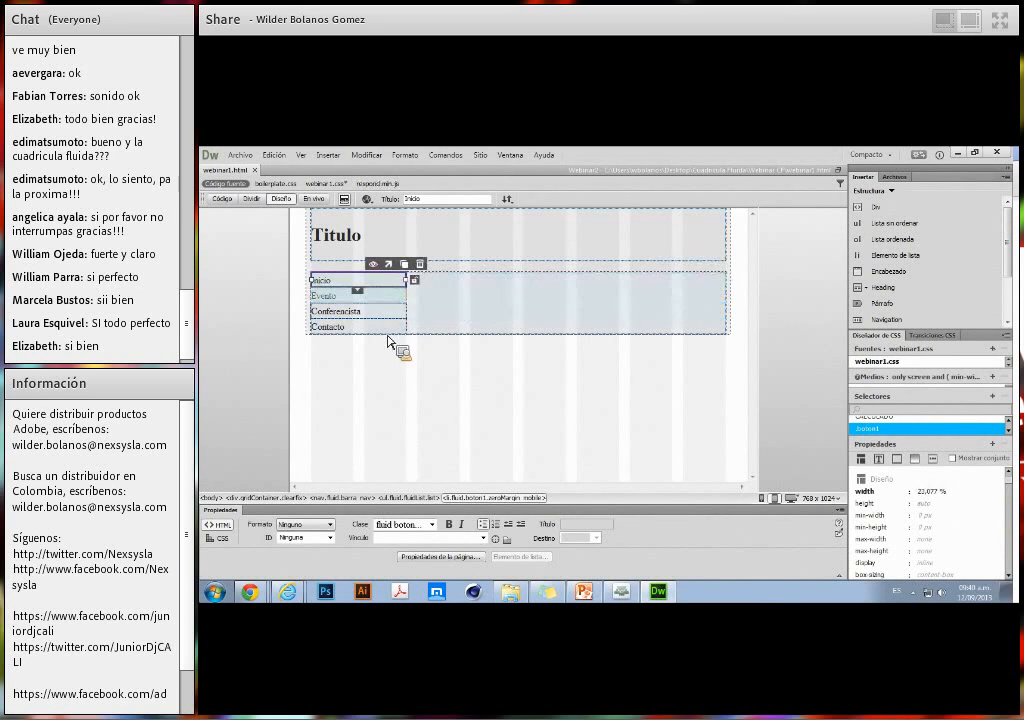
Move the Evento list item up a row and apply zero margin to Inicio in the tablet layout.
{"action": "left_click", "coordinate": [387, 298]}
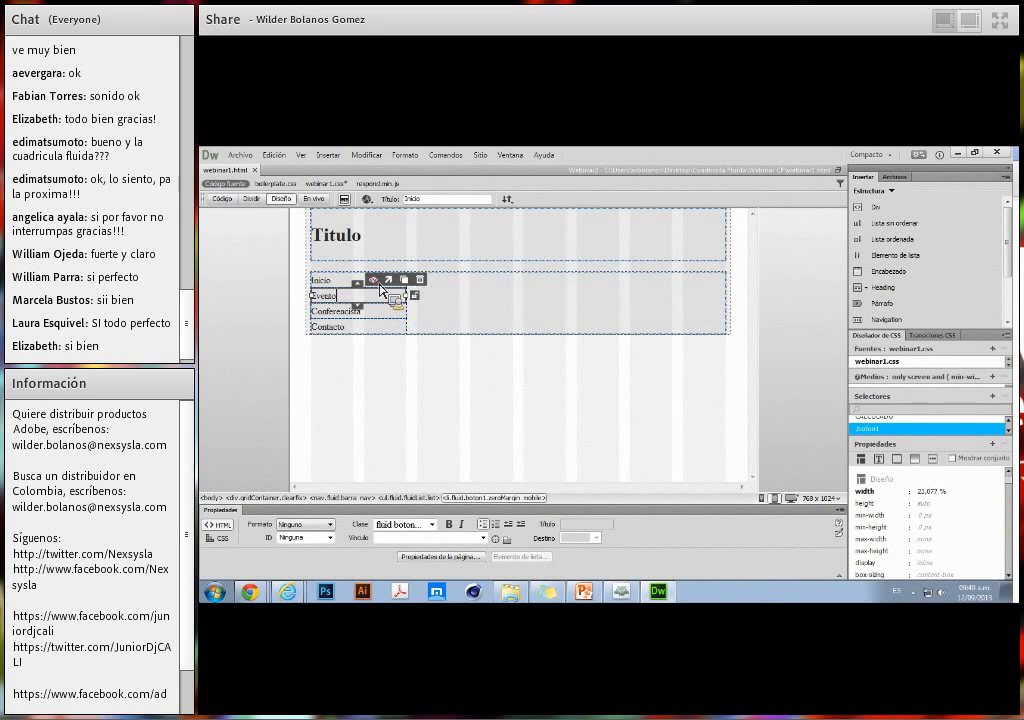
{"action": "left_click", "coordinate": [388, 280]}
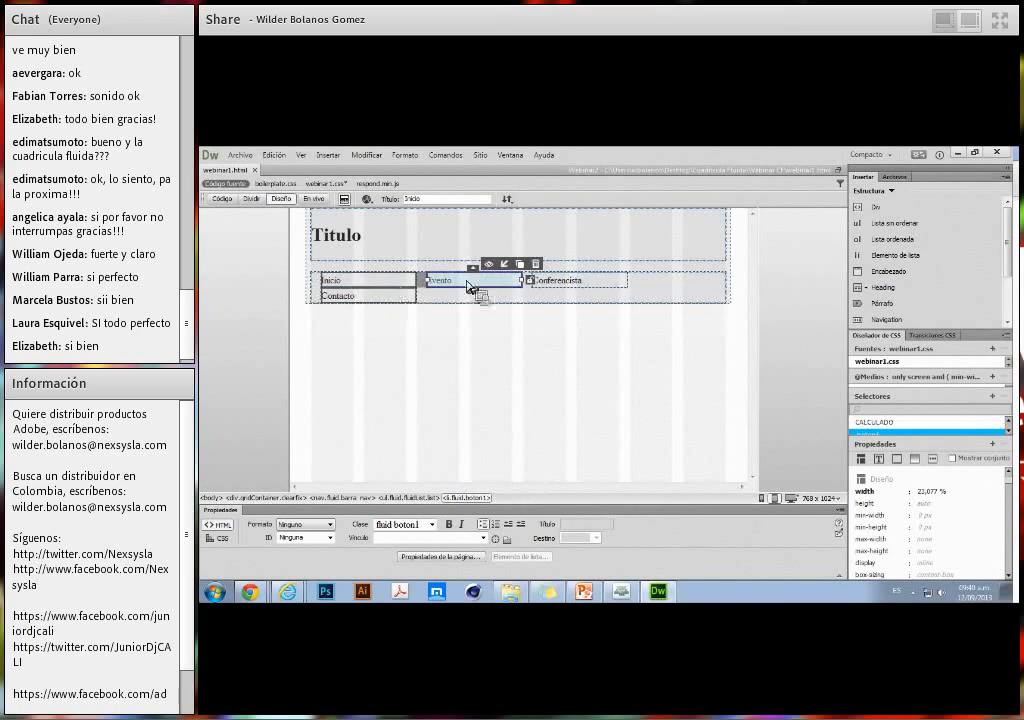
{"action": "left_click", "coordinate": [388, 298]}
{"action": "left_click", "coordinate": [337, 286]}
{"action": "left_click", "coordinate": [313, 281]}
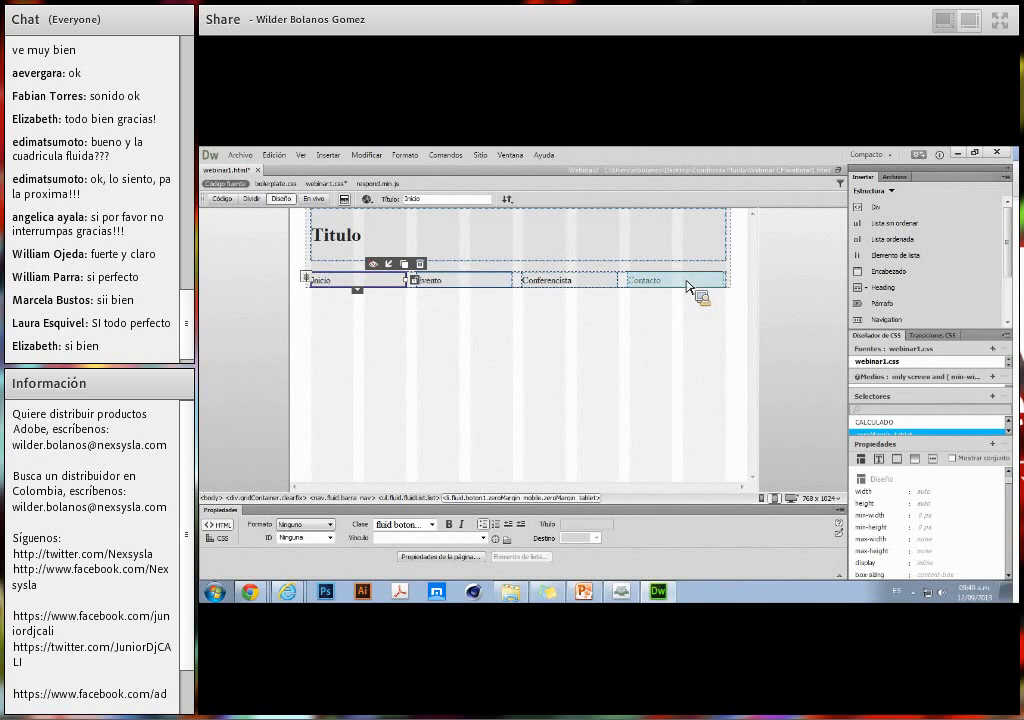
Switch to the desktop layout and narrow the Inicio list item to a width of 23,729 %.
{"action": "left_click", "coordinate": [795, 499]}
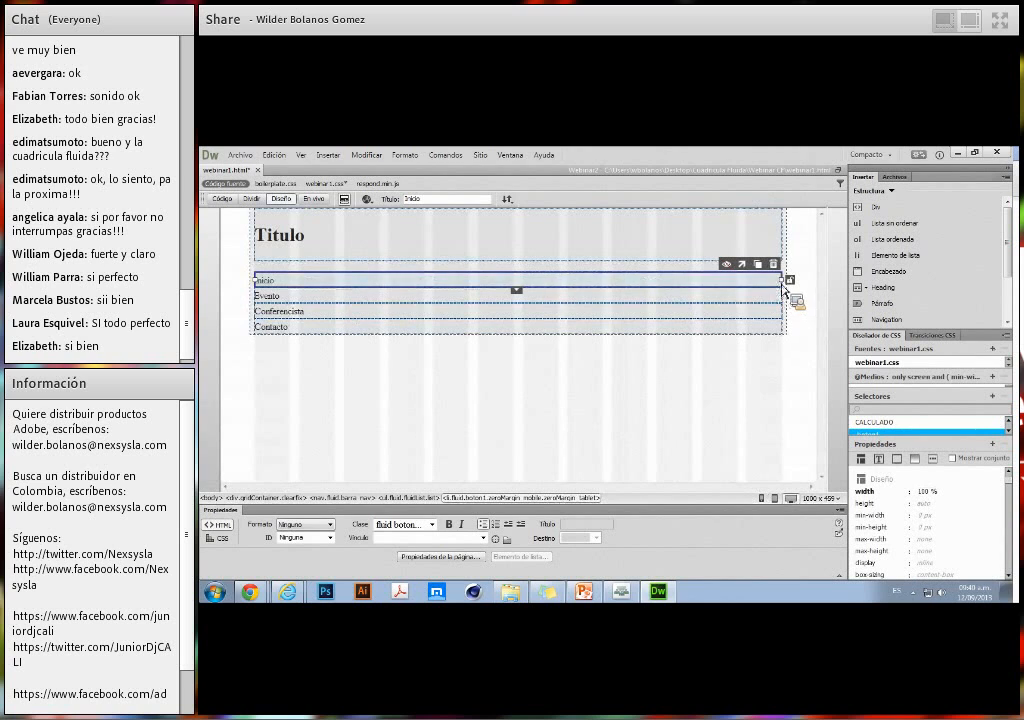
{"action": "mouse_move", "coordinate": [785, 287]}
{"action": "left_mouse_down"}
{"action": "mouse_move", "coordinate": [341, 285]}
{"action": "mouse_move", "coordinate": [400, 299]}
{"action": "mouse_move", "coordinate": [778, 302]}
{"action": "left_mouse_up"}
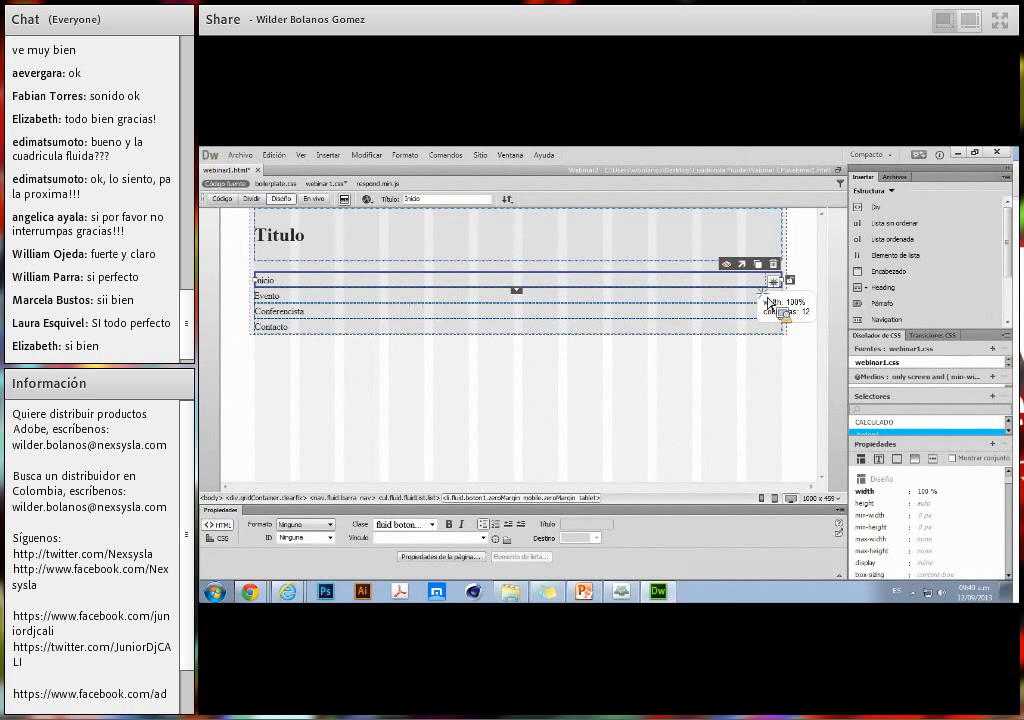
{"action": "left_click_drag", "start_coordinate": [769, 302], "coordinate": [383, 301]}
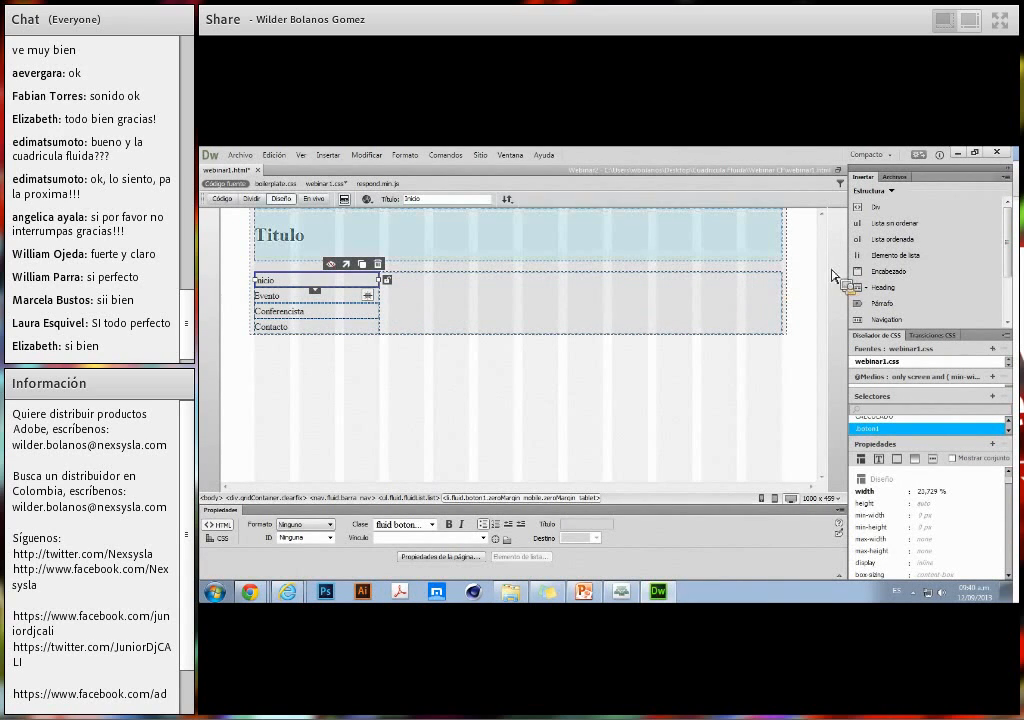
Save the page and preview it in Google Chrome, saving the modified related files as well.
{"action": "left_click", "coordinate": [240, 156]}
{"action": "left_click", "coordinate": [270, 237]}
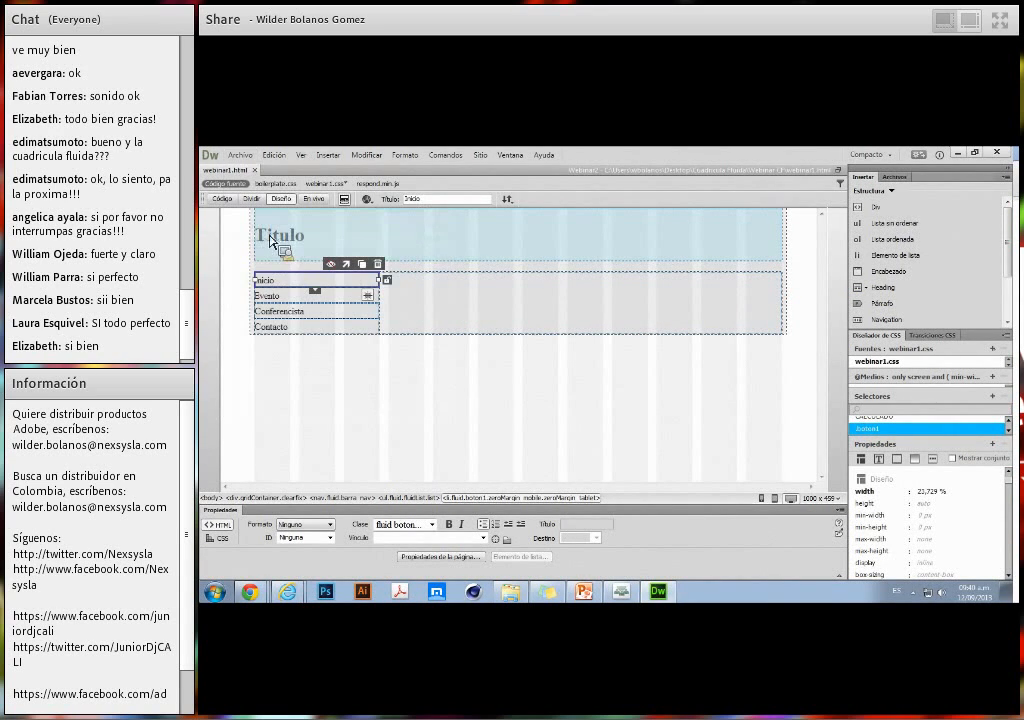
{"action": "left_click", "coordinate": [367, 199]}
{"action": "left_click", "coordinate": [398, 226]}
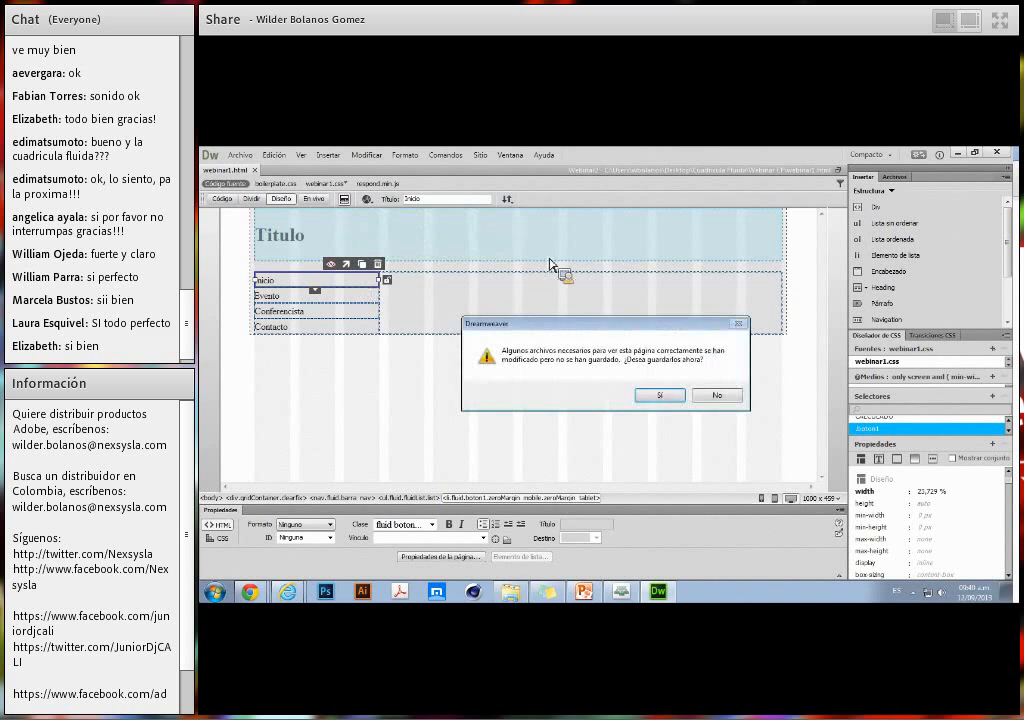
{"action": "left_click", "coordinate": [660, 395]}
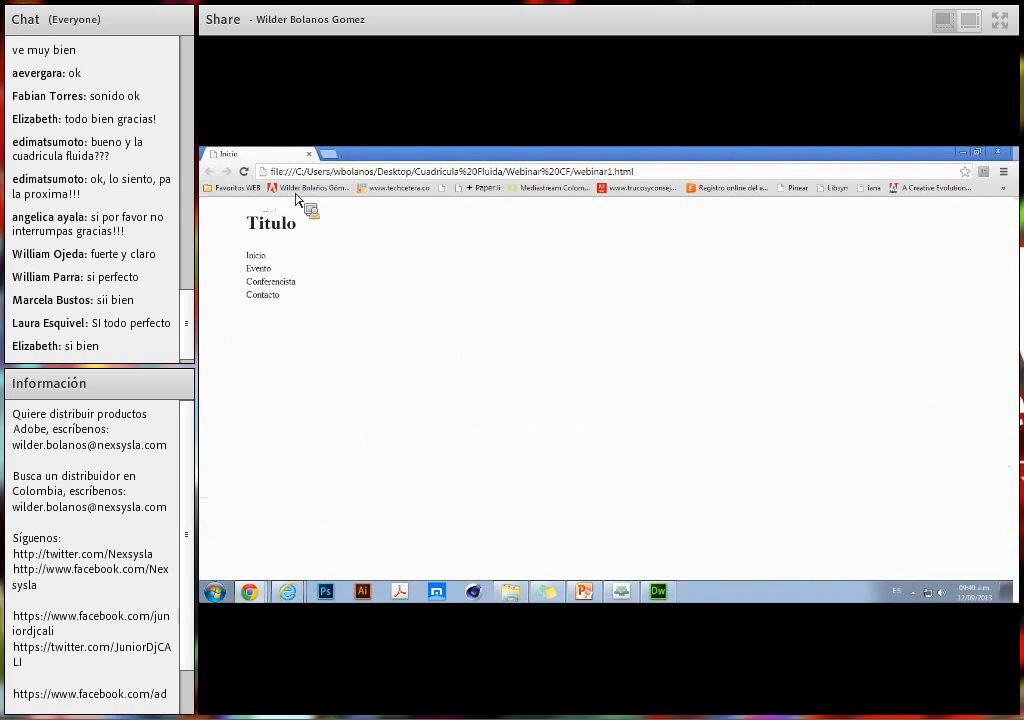
Compare the updated buttons in a narrow and an enlarged browser window, and close the preview.
{"action": "double_click", "coordinate": [405, 156]}
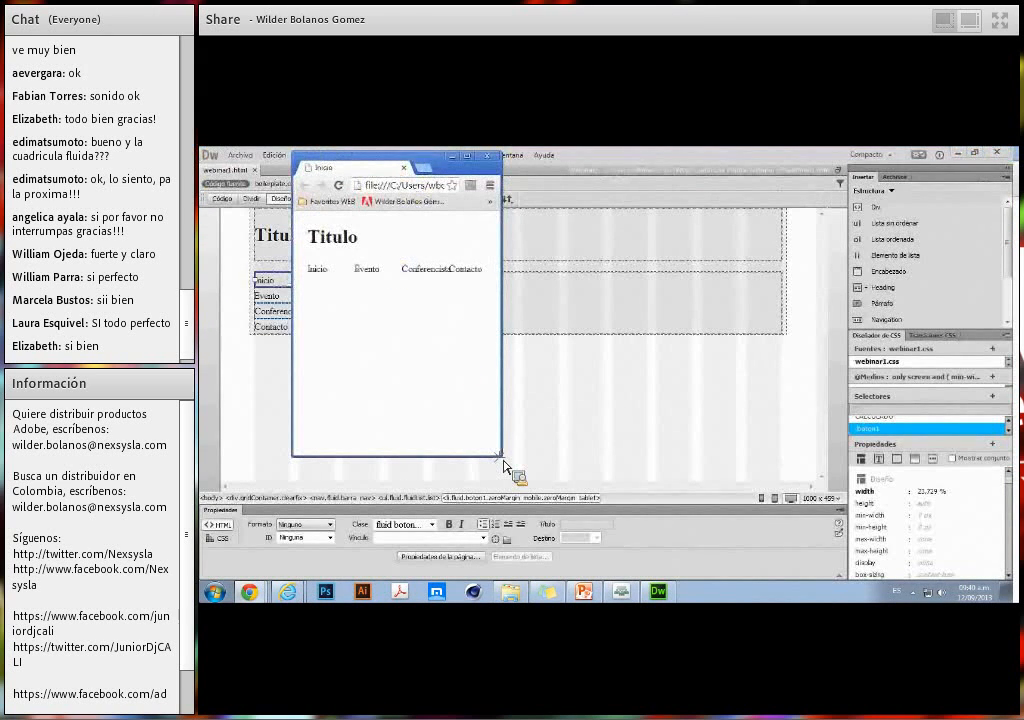
{"action": "left_click_drag", "start_coordinate": [504, 463], "coordinate": [805, 552]}
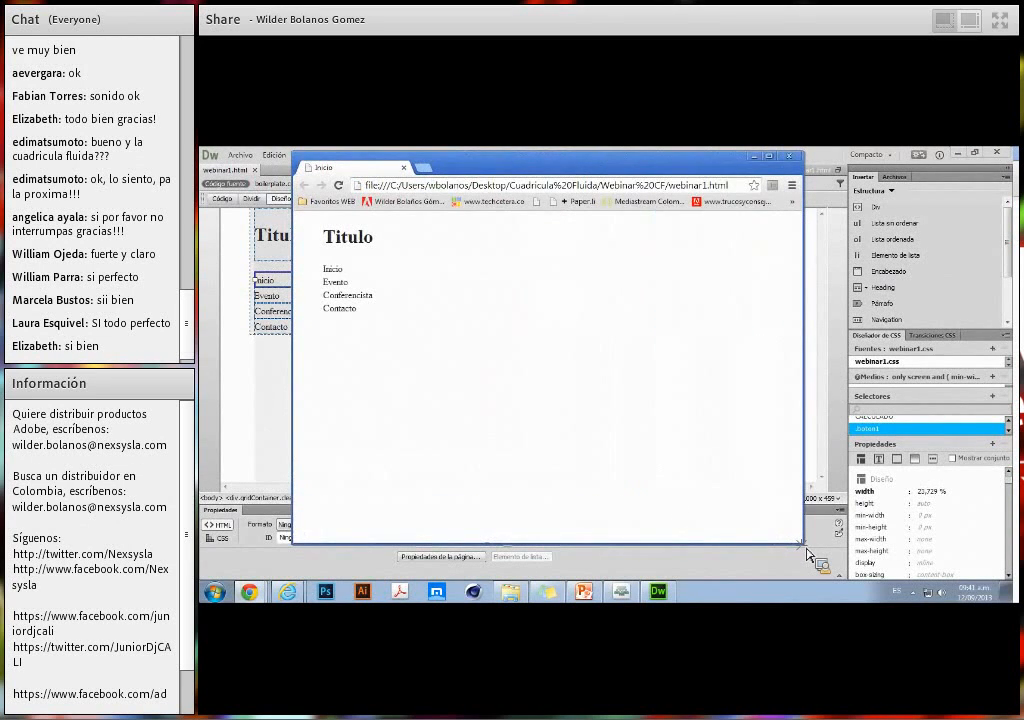
{"action": "left_click", "coordinate": [789, 156]}
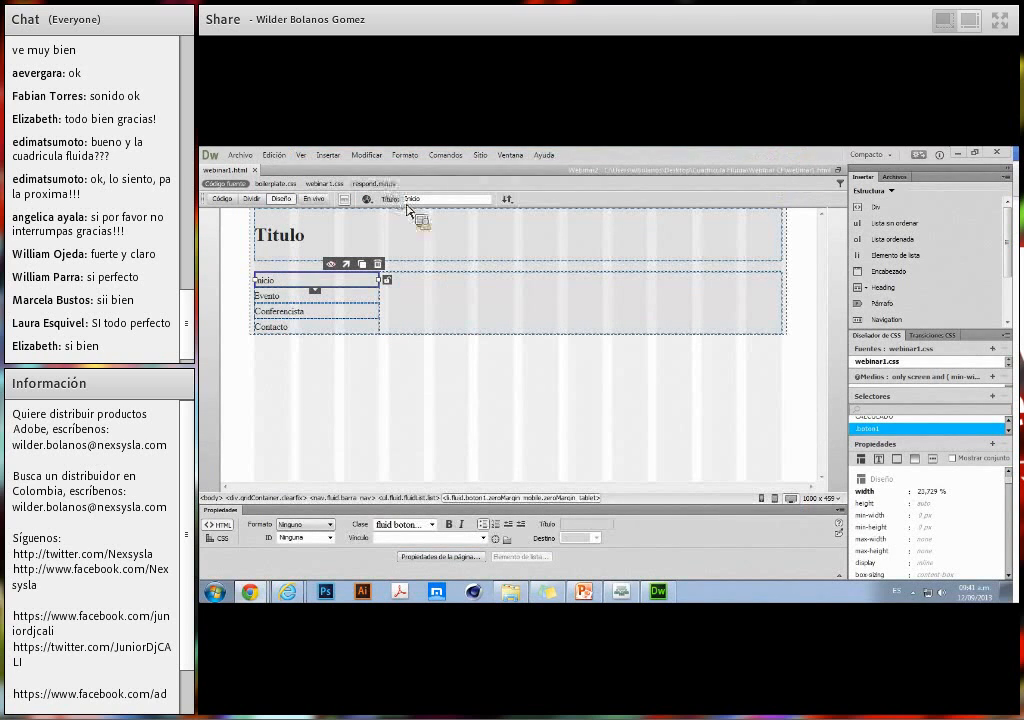
Switch to the mobile layout and insert a fluid Div with the class contenido1 below the navigation buttons.
{"action": "left_click", "coordinate": [761, 497]}
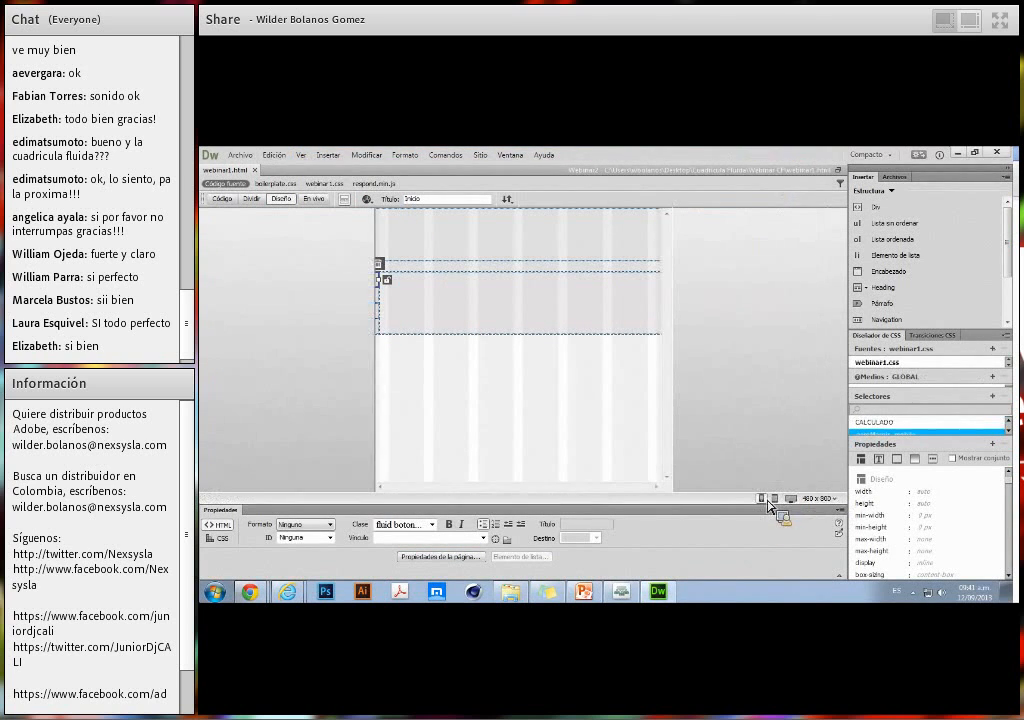
{"action": "left_click", "coordinate": [652, 322]}
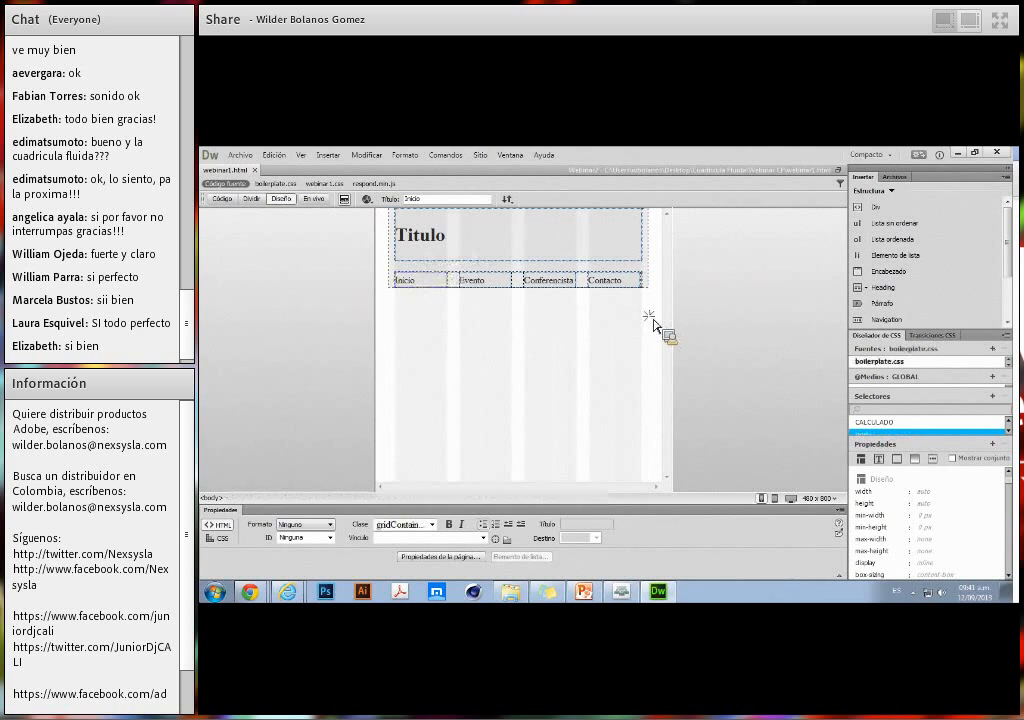
{"action": "left_click", "coordinate": [650, 292]}
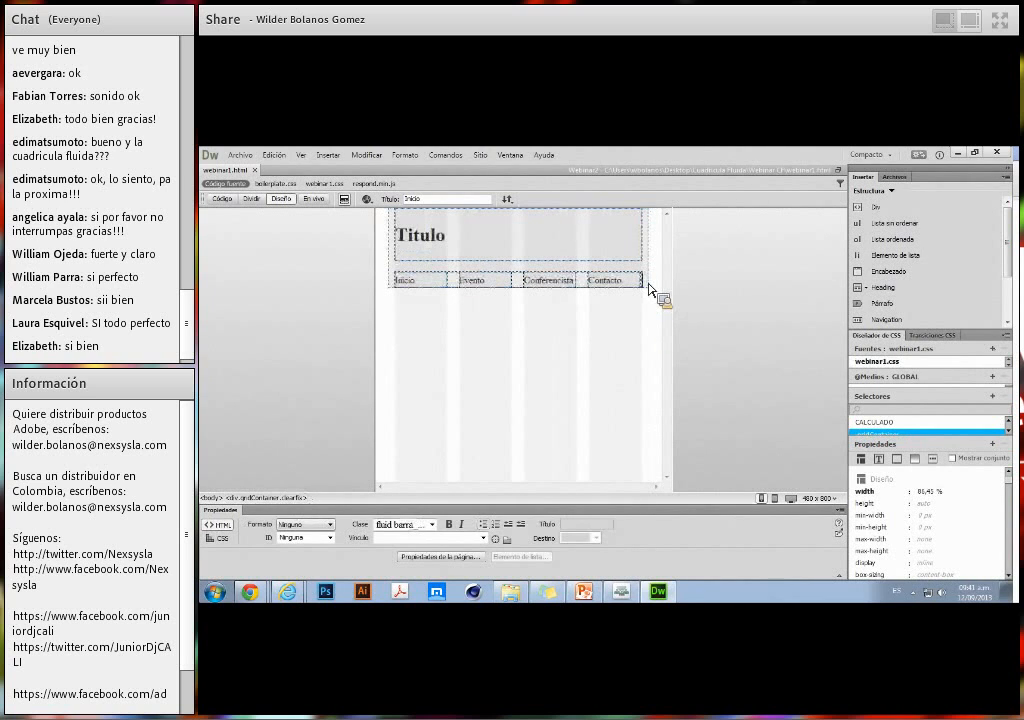
{"action": "left_click", "coordinate": [649, 288]}
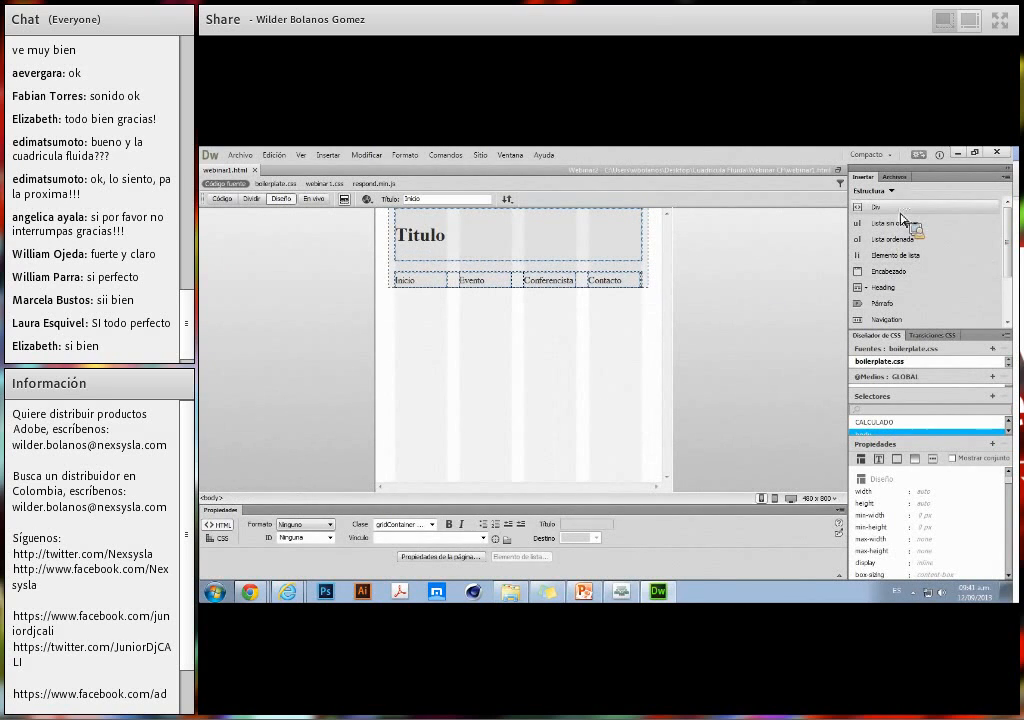
{"action": "left_click_drag", "start_coordinate": [886, 216], "coordinate": [661, 298]}
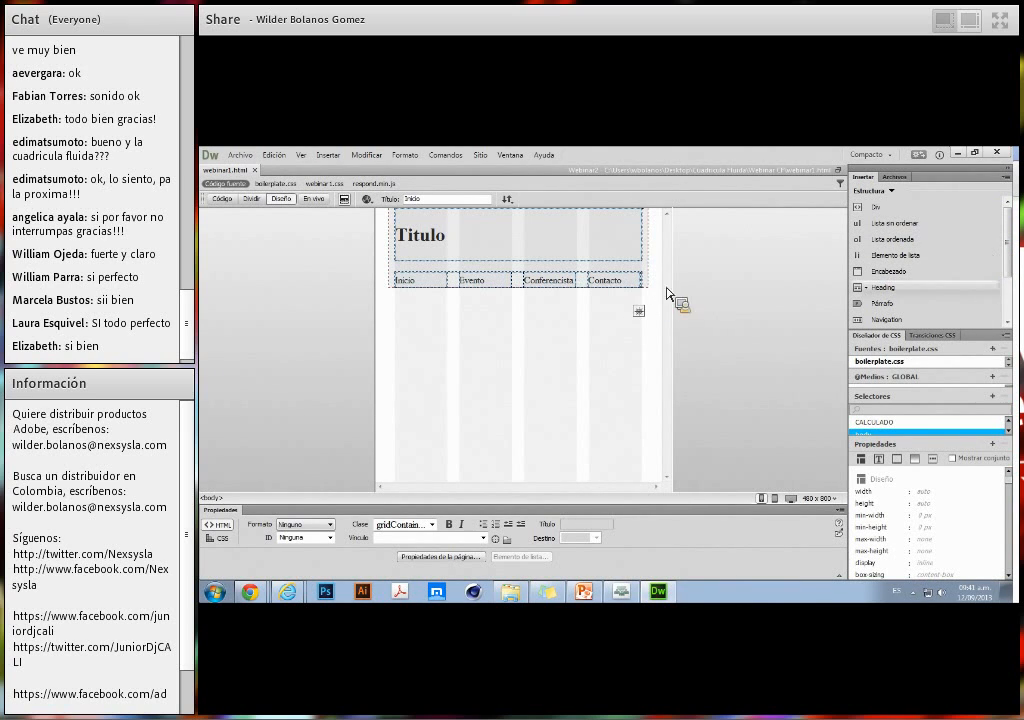
{"action": "left_click", "coordinate": [892, 211]}
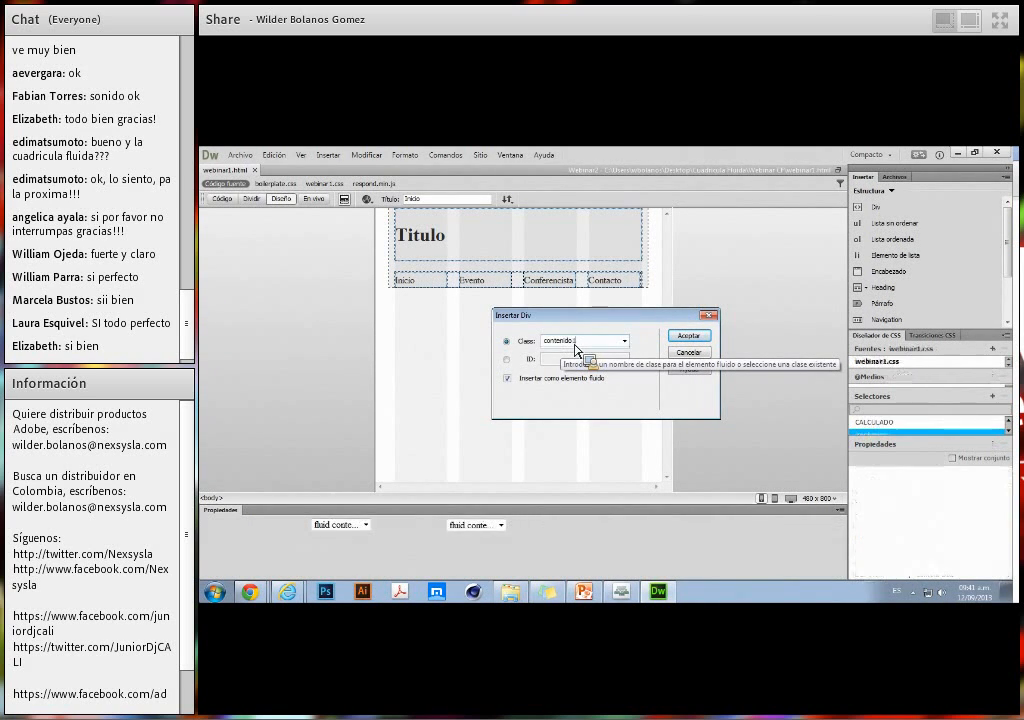
{"action": "key", "text": "Return"}
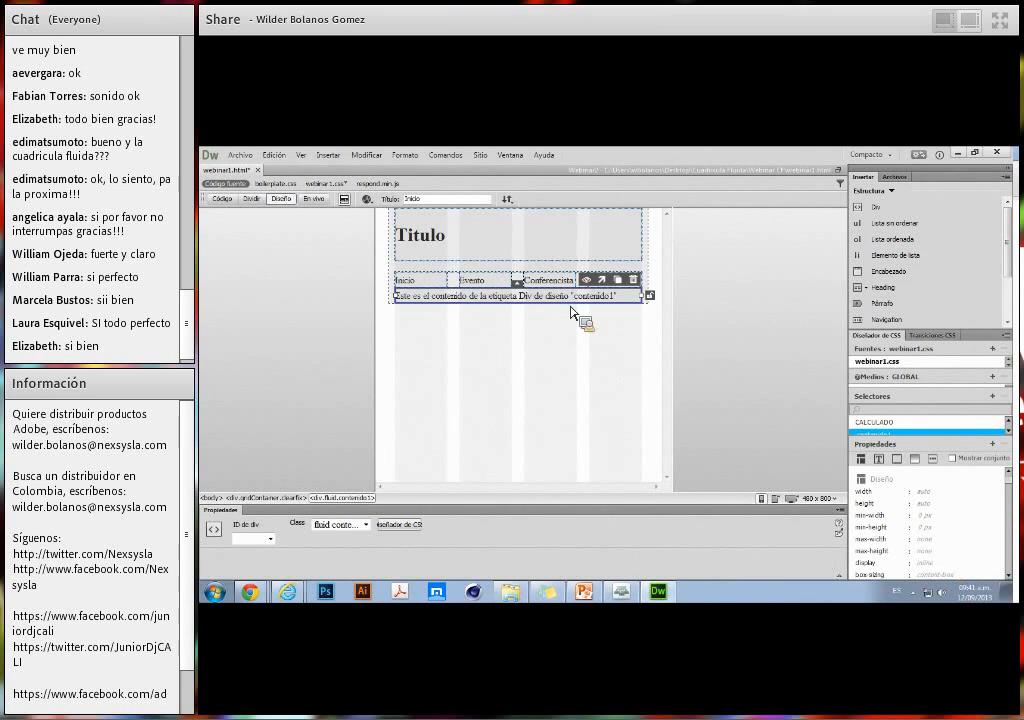
Replace the contenido1 placeholder with the welcome text beginning "Bienvenido al sitio web de las conferencias de Adobe Colombia".
{"action": "left_click", "coordinate": [630, 302]}
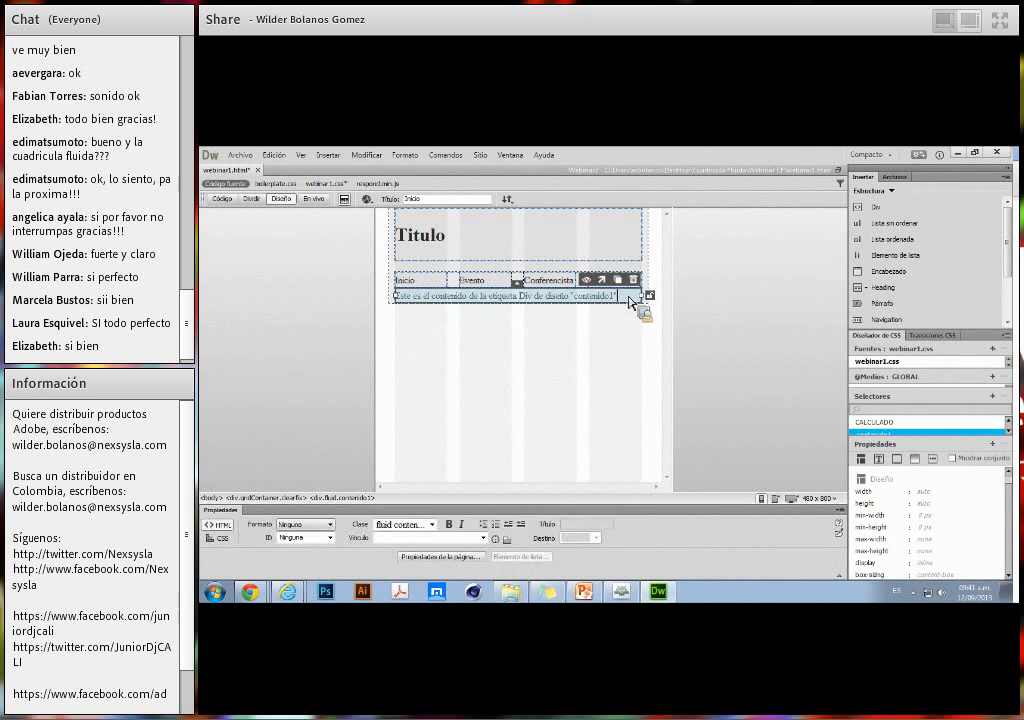
{"action": "left_click_drag", "start_coordinate": [637, 299], "coordinate": [402, 301]}
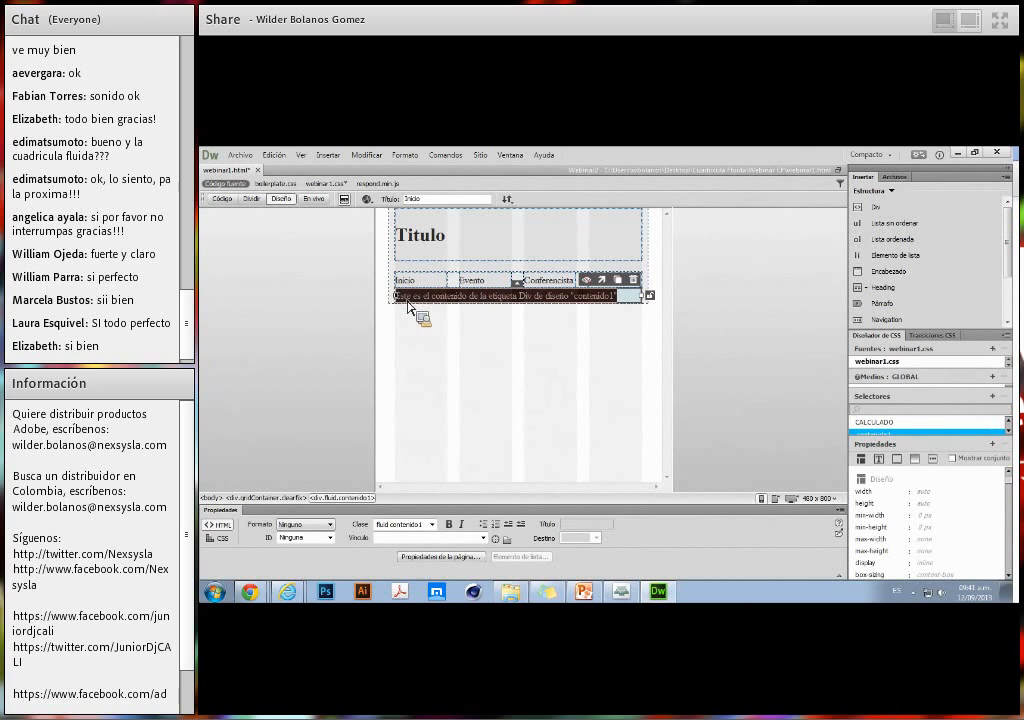
{"action": "left_click", "coordinate": [490, 299]}
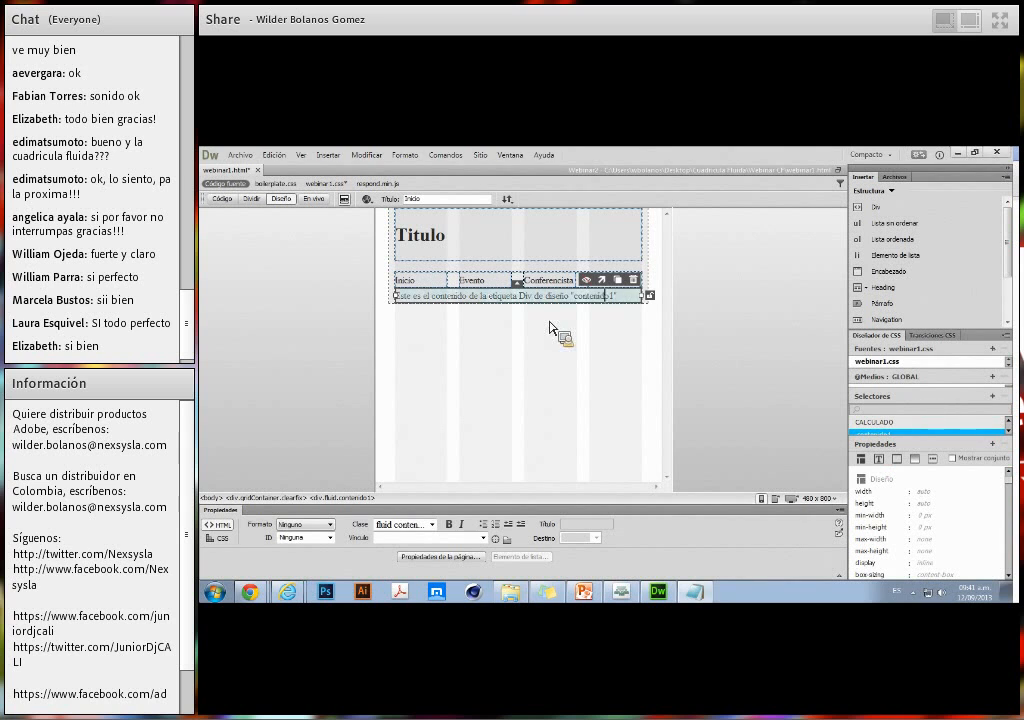
{"action": "left_click_drag", "start_coordinate": [636, 299], "coordinate": [436, 305]}
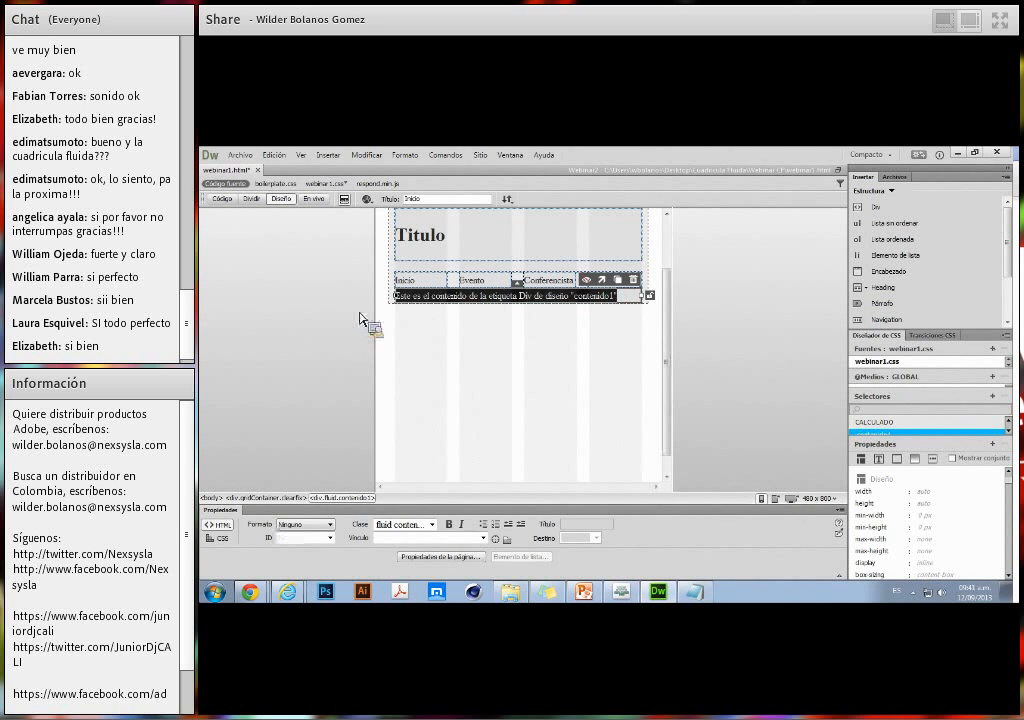
{"action": "type", "text": "Bienvenido al sitio web de las conferencias de Adobe Colombia. Nexsys tiene el gusto de invitarlo a hacer parte de esta iniciativa, queremos que conozca de primera mano las nuevas herramientas y servicios que tiene Adobe para usted. Soluciones de Audio, Video, Diseño, Desarrollo Web, Aplicaciones móviles, fotografía y mucho más, asista a nuestras conferencias en los lugares aquí descritos, venga y conozca sobre los productos que utiliza. La nueva oferta de Adobe CC le tiene formas cómodas de adquirirla, ya sea un paquete completo con las mejores aplicaciones creativas o una aplicación individual. Además puede obtener soporte, almacenamiento, fuentes, publicación de sitios web y apps. Todo esto y muchos más. Lo invitamos a que conozca nuestros eventos y se inscriba a cada uno de ellos. Adobe - Nexsys"}
{"action": "scroll", "coordinate": [416, 318], "scroll_direction": "up", "scroll_amount": 2}
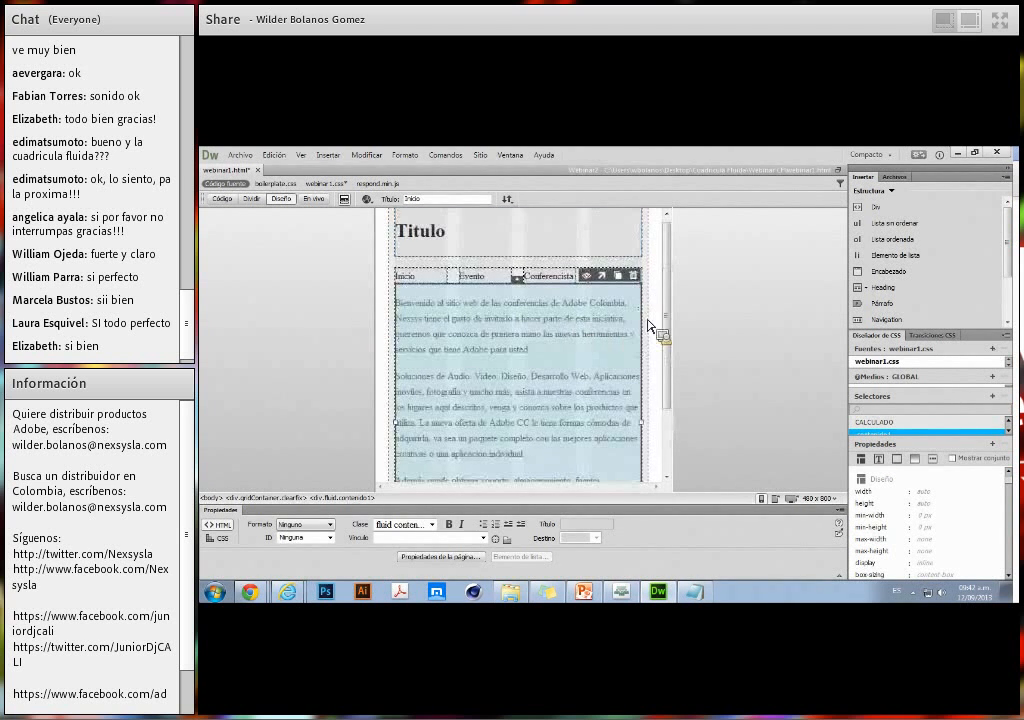
{"action": "scroll", "coordinate": [622, 347], "scroll_direction": "down", "scroll_amount": 3}
{"action": "scroll", "coordinate": [577, 433], "scroll_direction": "up", "scroll_amount": 3}
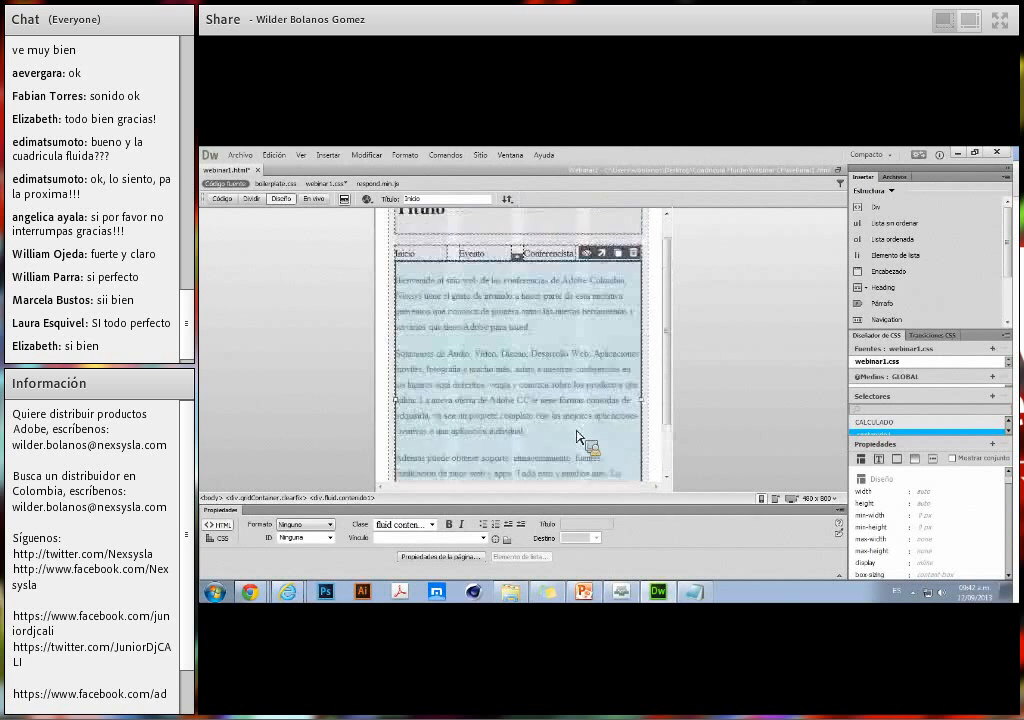
Insert a fluid Div with the class titulo1 after the welcome text block.
{"action": "left_click", "coordinate": [655, 335]}
{"action": "left_click", "coordinate": [590, 373]}
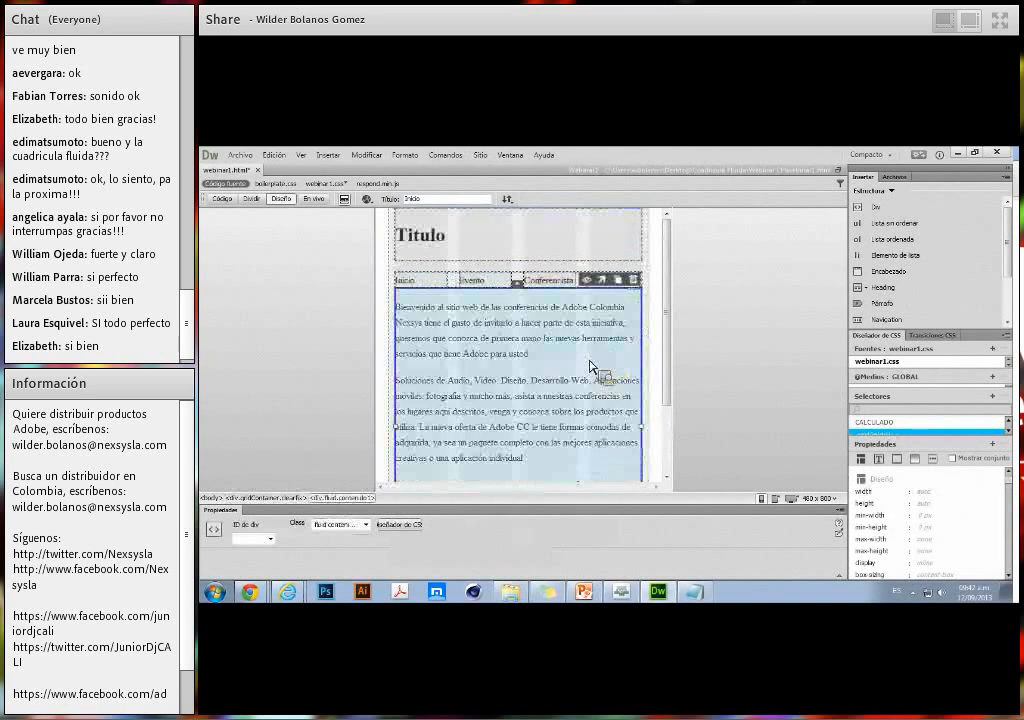
{"action": "scroll", "coordinate": [583, 384], "scroll_direction": "down", "scroll_amount": 3}
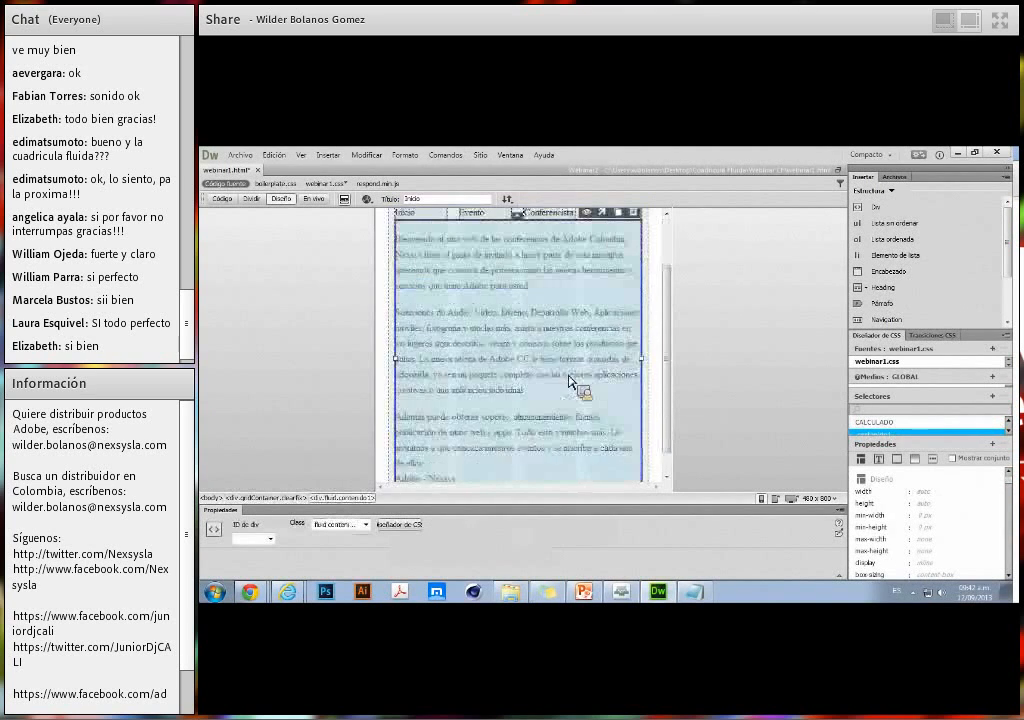
{"action": "left_click", "coordinate": [656, 478]}
{"action": "left_click", "coordinate": [873, 209]}
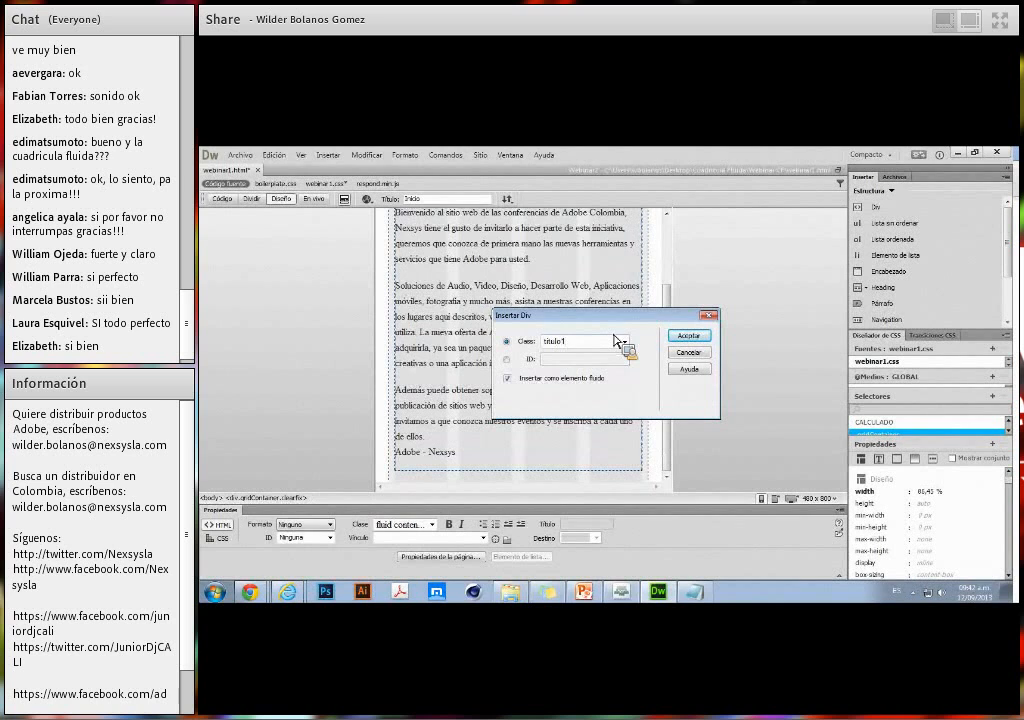
{"action": "key", "text": "Return"}
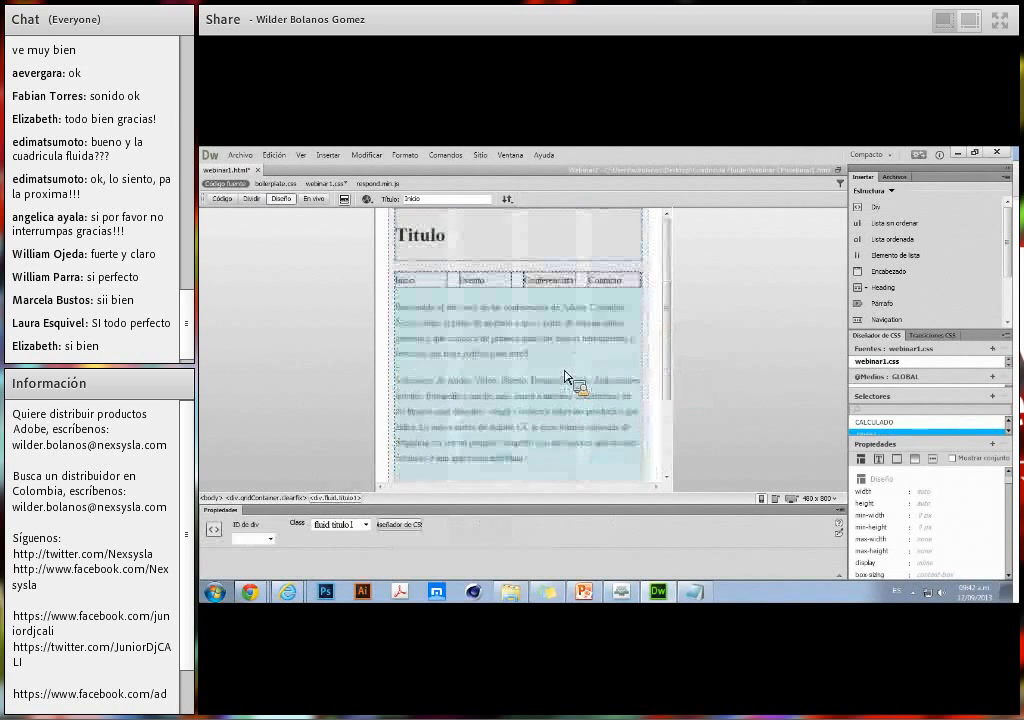
Move the titulo1 Div above the welcome text and replace its placeholder with "Bienvenidos".
{"action": "scroll", "coordinate": [565, 377], "scroll_direction": "down", "scroll_amount": 5}
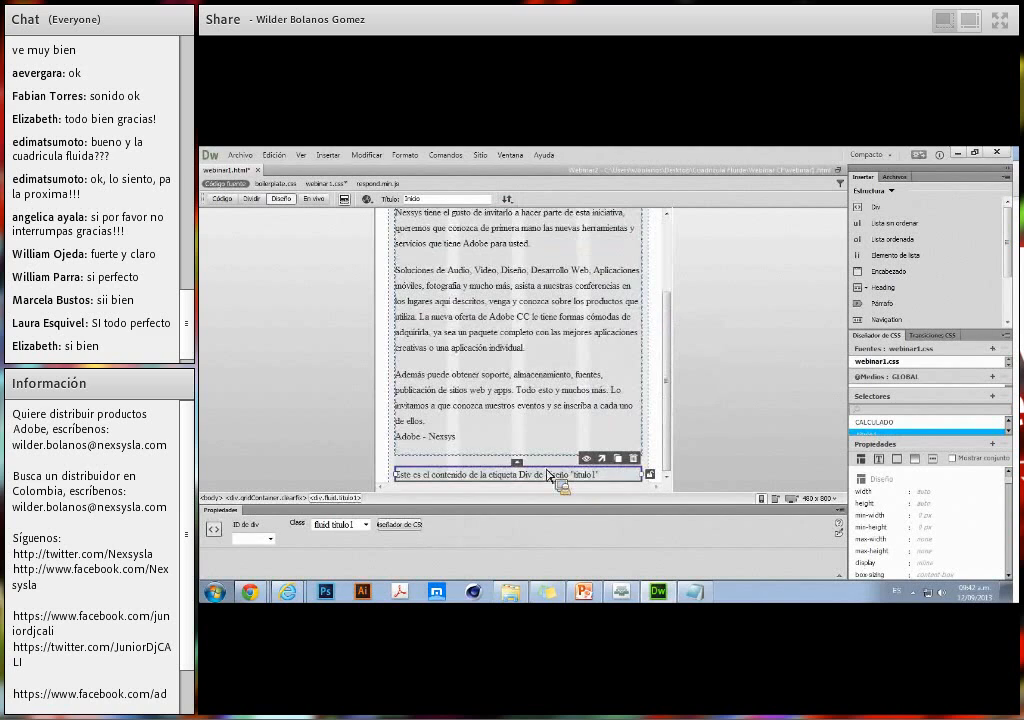
{"action": "left_click", "coordinate": [521, 474]}
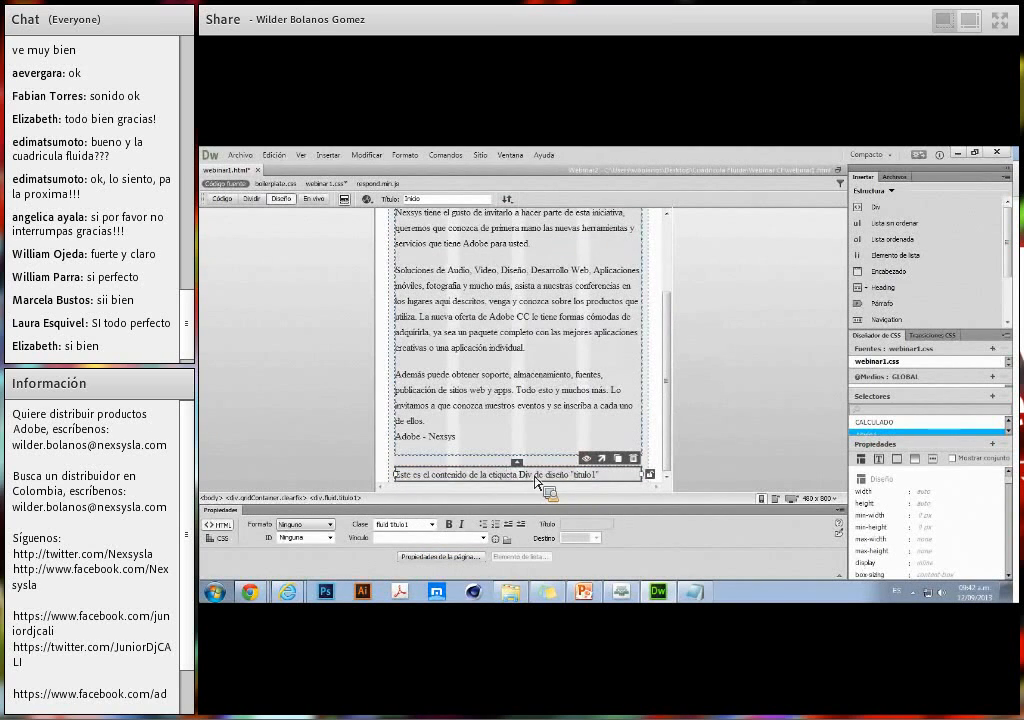
{"action": "left_click_drag", "start_coordinate": [538, 482], "coordinate": [566, 336]}
{"action": "type", "text": "envenidos"}
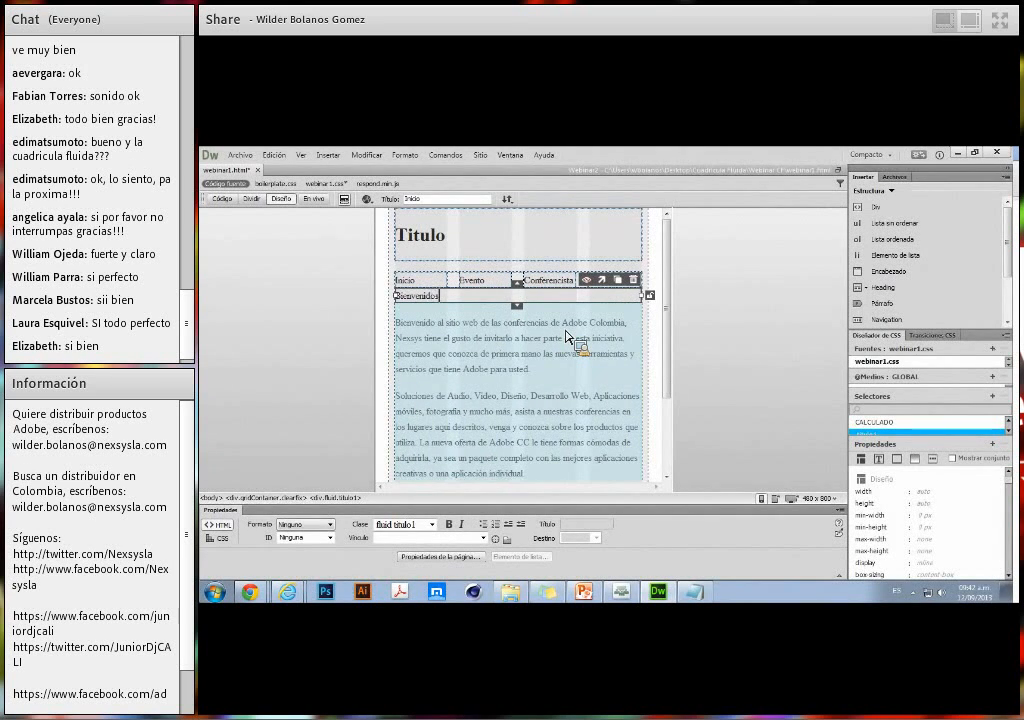
{"action": "left_click", "coordinate": [652, 352]}
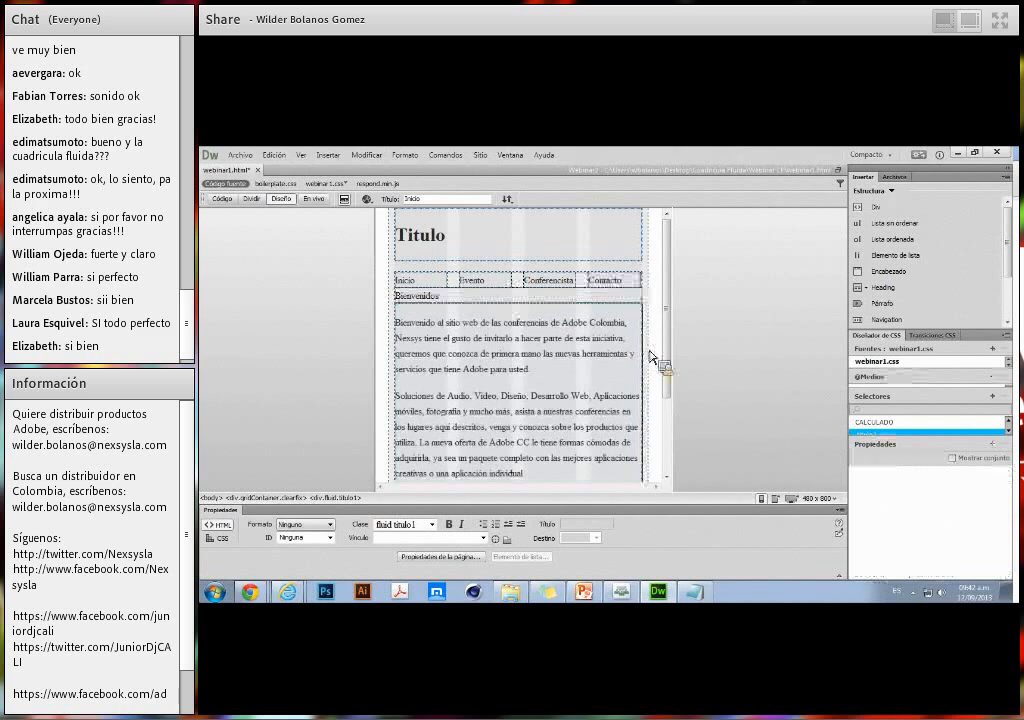
{"action": "left_click_drag", "start_coordinate": [937, 238], "coordinate": [634, 354]}
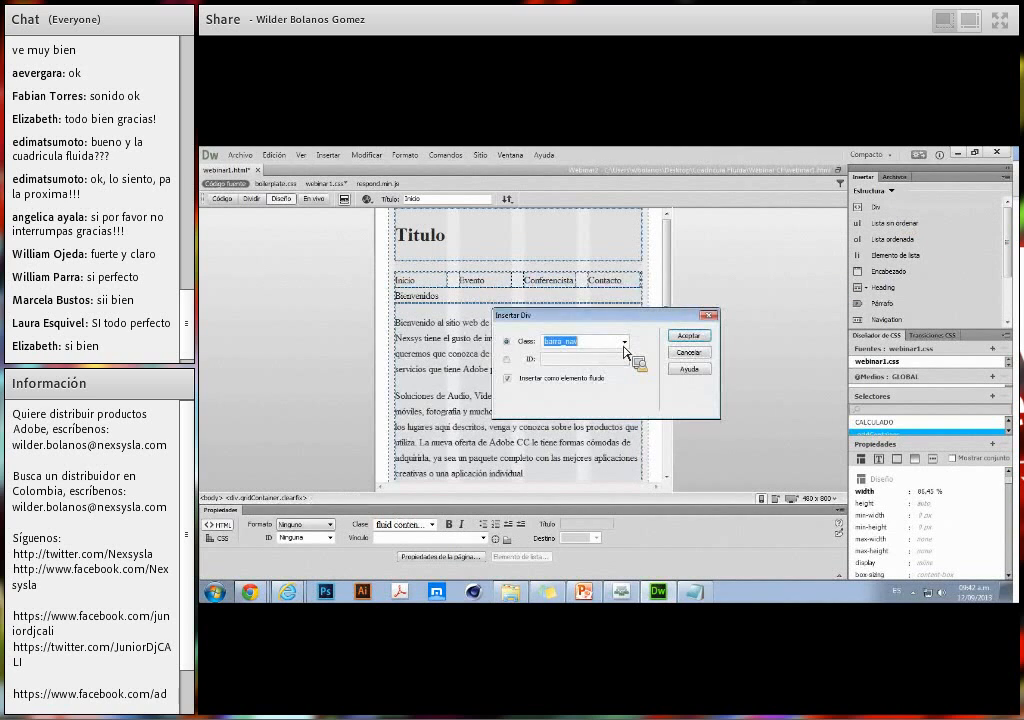
{"action": "double_click", "coordinate": [608, 344]}
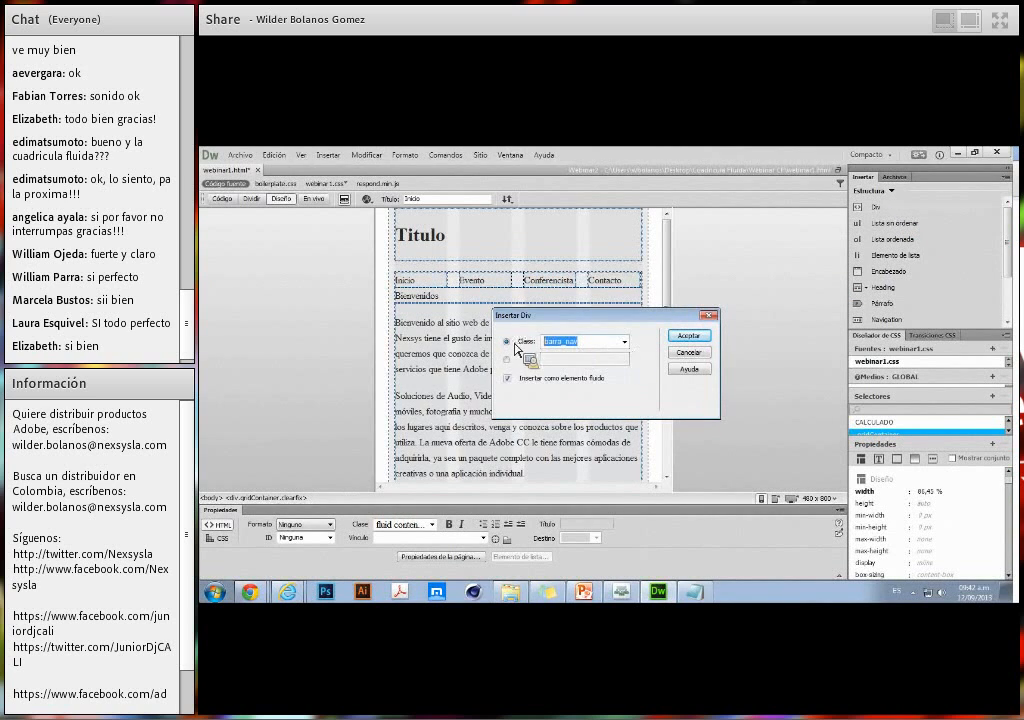
{"action": "type", "text": "espacio"}
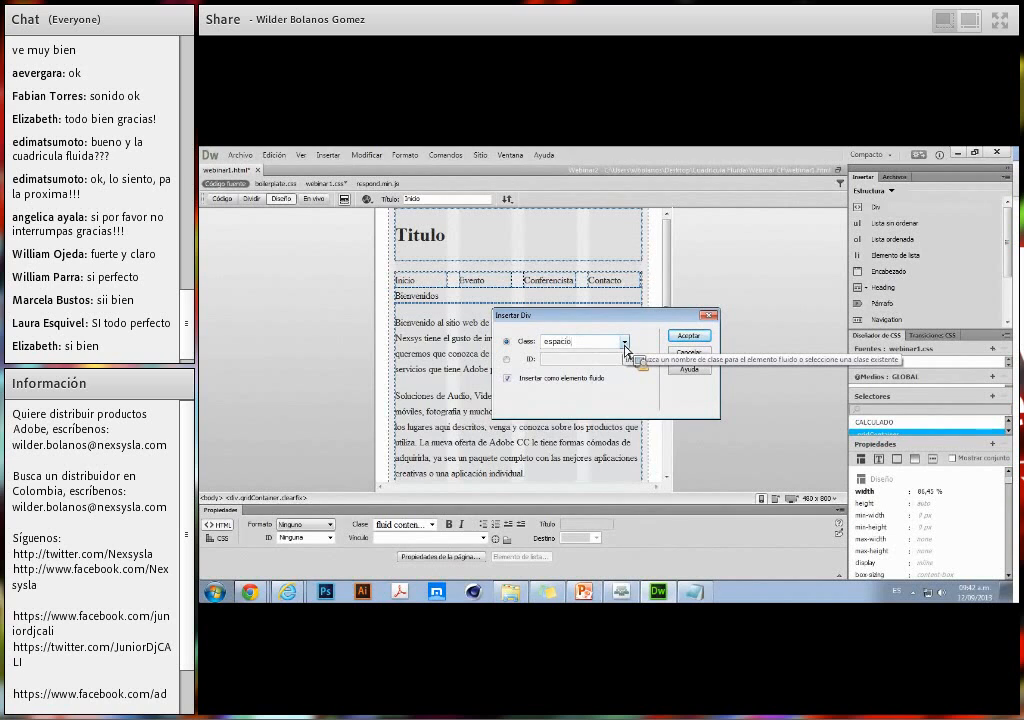
{"action": "left_click", "coordinate": [688, 337]}
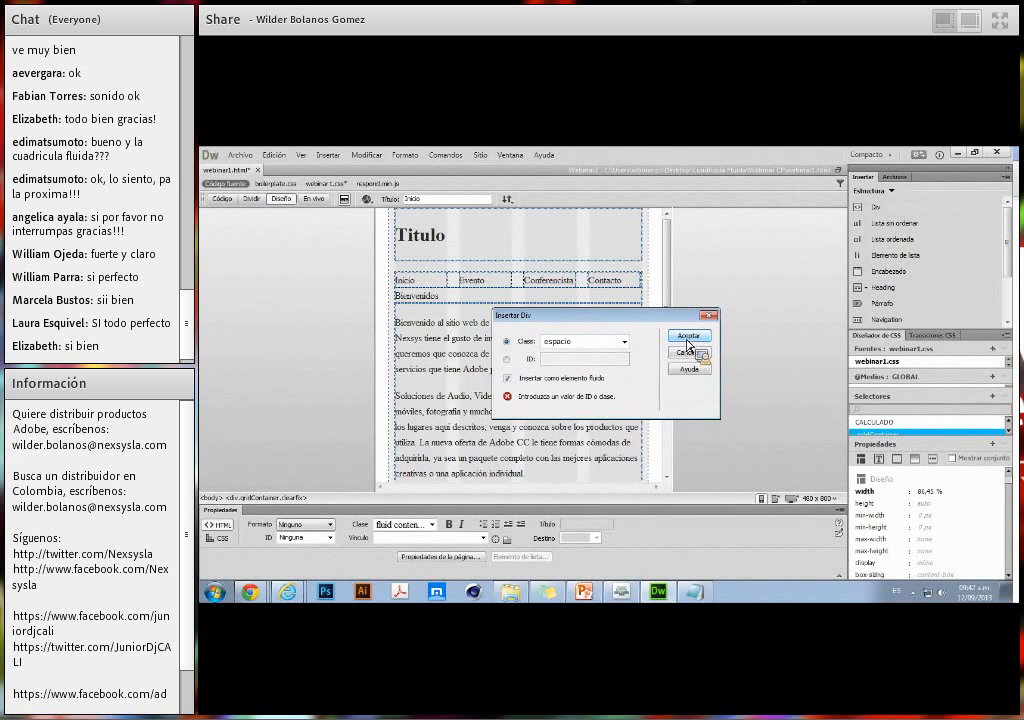
{"action": "left_click", "coordinate": [692, 356]}
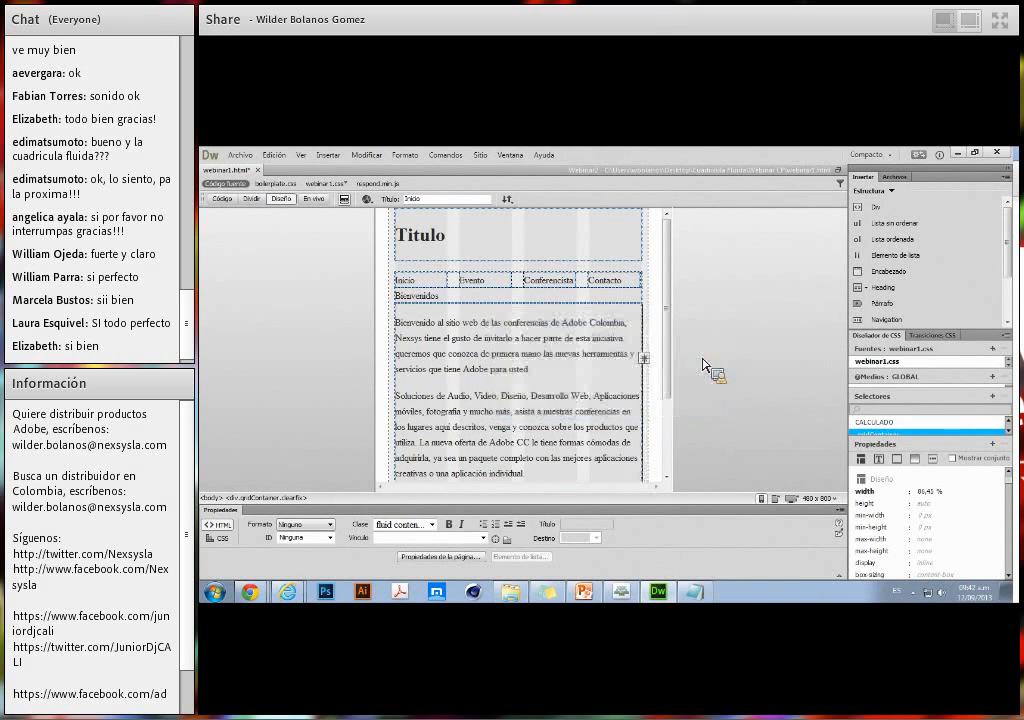
Insert a fluid Div with the class espaci_1 after the welcome text block.
{"action": "scroll", "coordinate": [640, 360], "scroll_direction": "down", "scroll_amount": 3}
{"action": "left_click", "coordinate": [656, 472]}
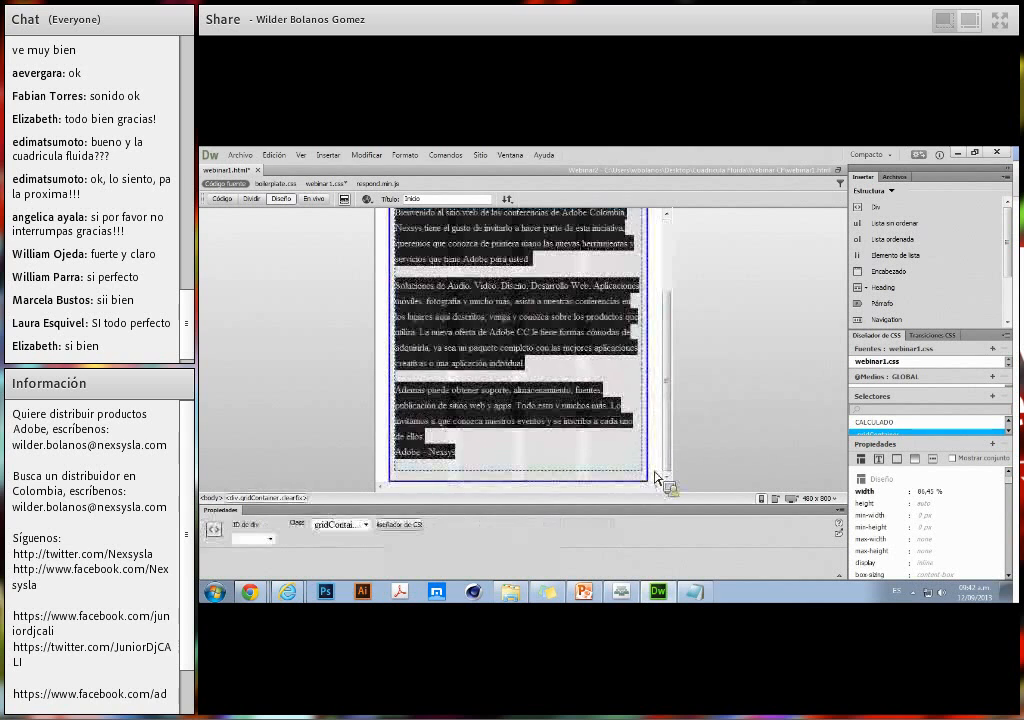
{"action": "left_click", "coordinate": [658, 466]}
{"action": "left_click_drag", "start_coordinate": [895, 232], "coordinate": [578, 270]}
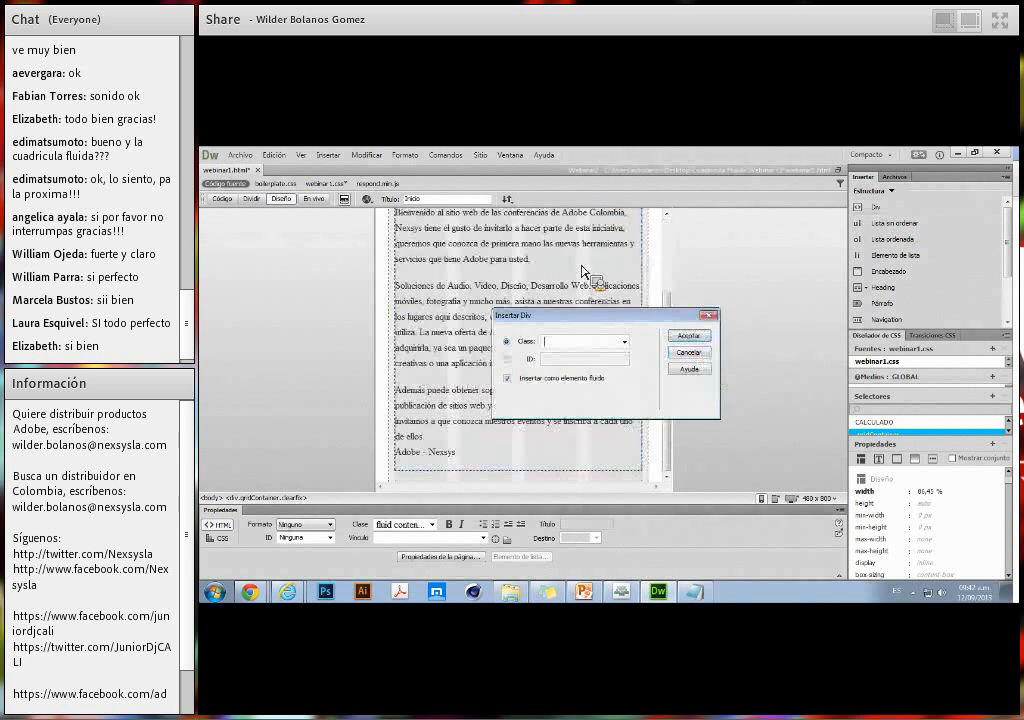
{"action": "type", "text": "espaci_1"}
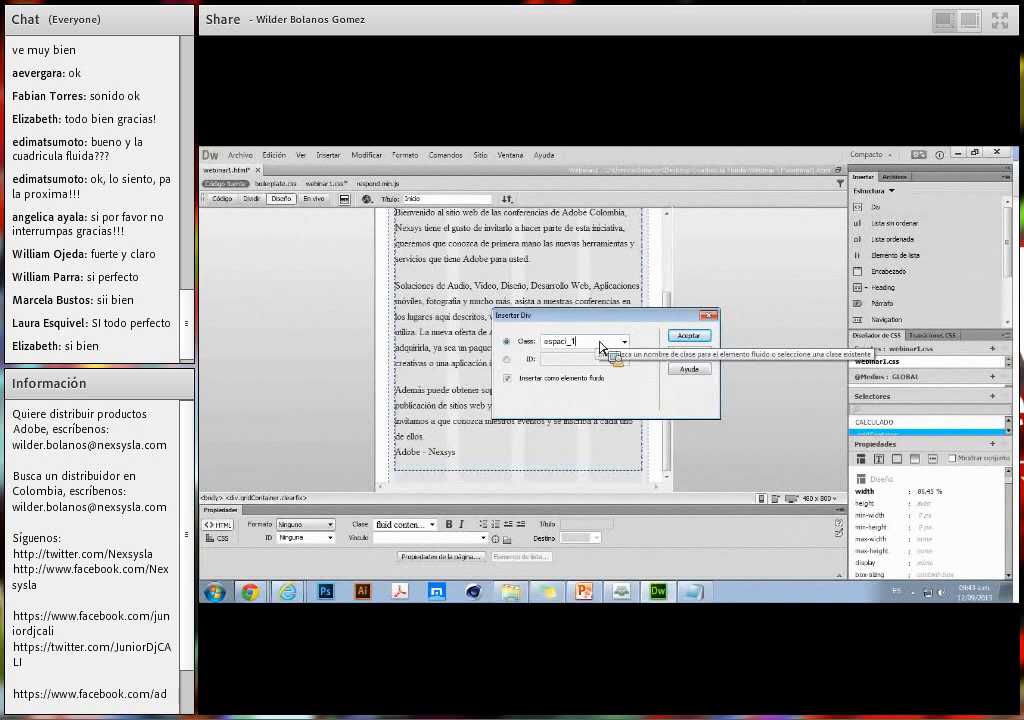
{"action": "key", "text": "Return"}
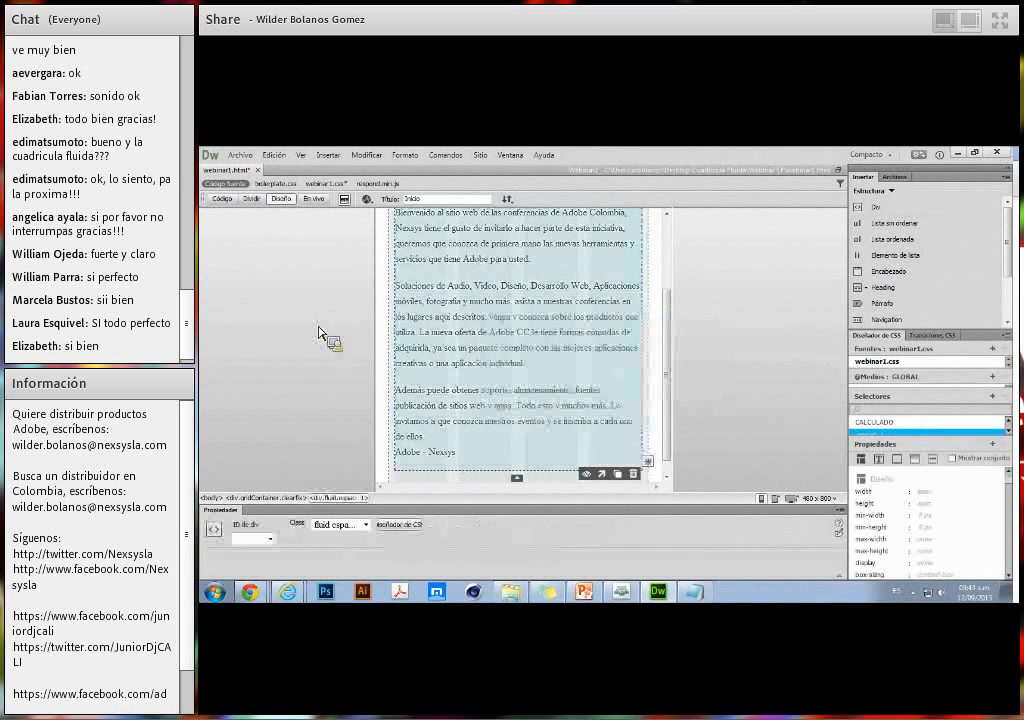
Move the espaci_1 Div up between the navigation buttons and Bienvenidos, and delete its placeholder text.
{"action": "left_click", "coordinate": [518, 464]}
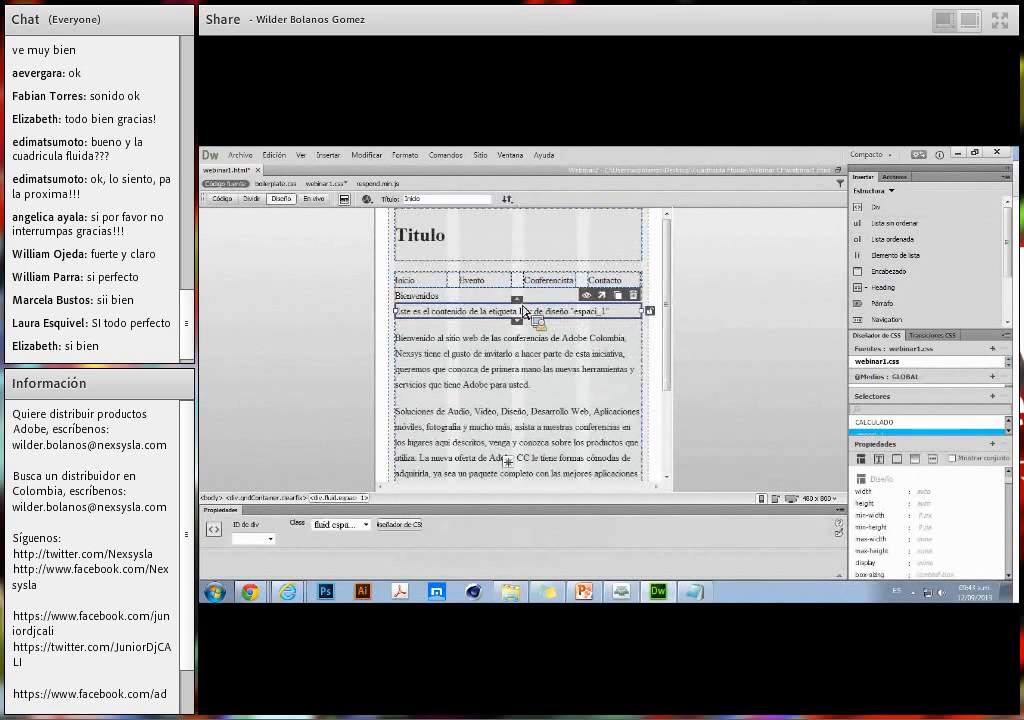
{"action": "left_click", "coordinate": [517, 300]}
{"action": "left_click_drag", "start_coordinate": [612, 300], "coordinate": [465, 305]}
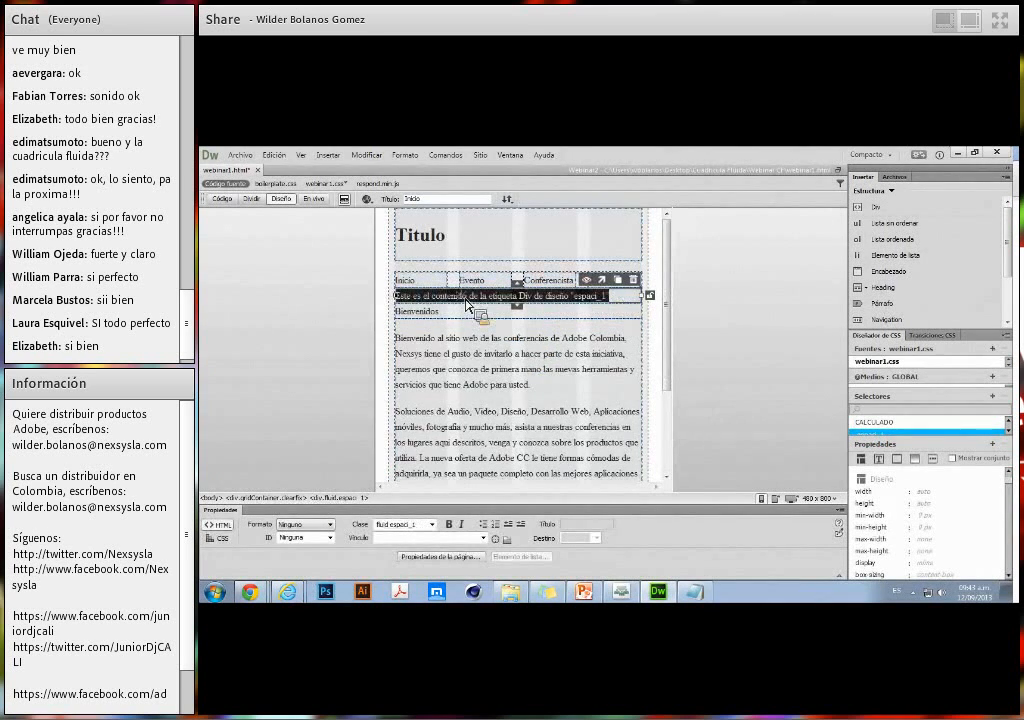
{"action": "key", "text": "Delete"}
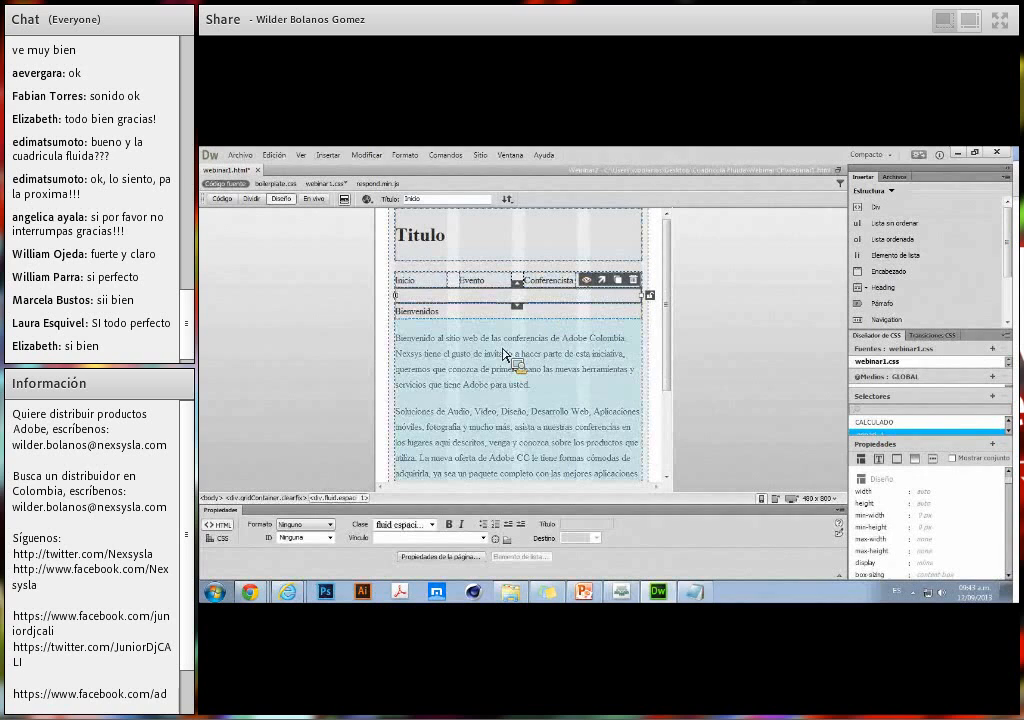
{"action": "left_click", "coordinate": [451, 316]}
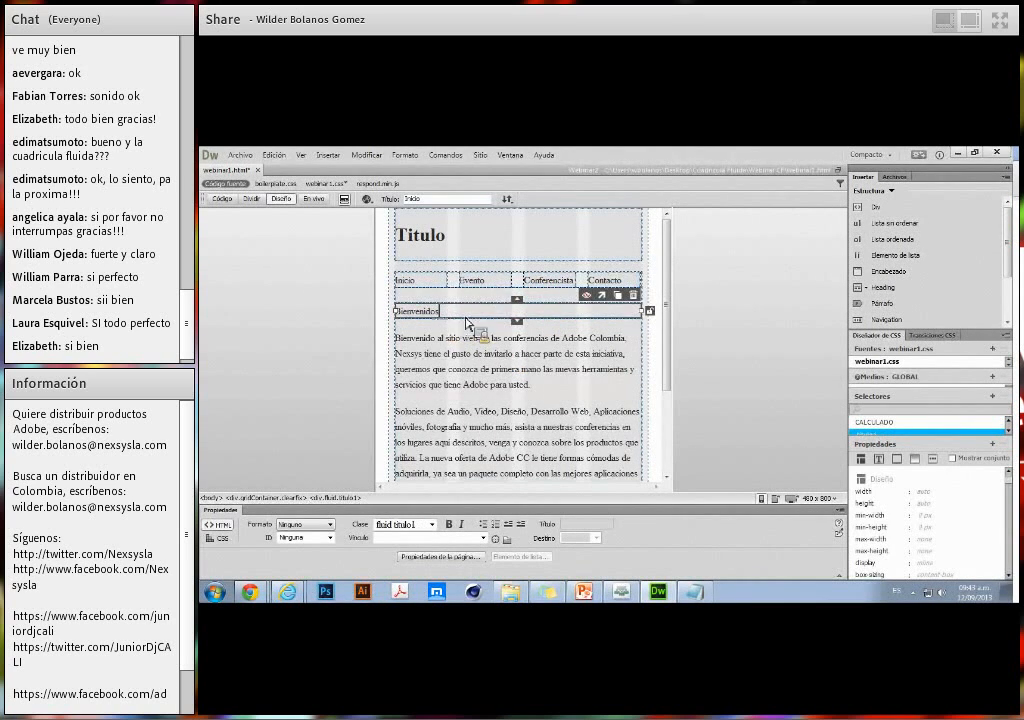
{"action": "left_click", "coordinate": [480, 344]}
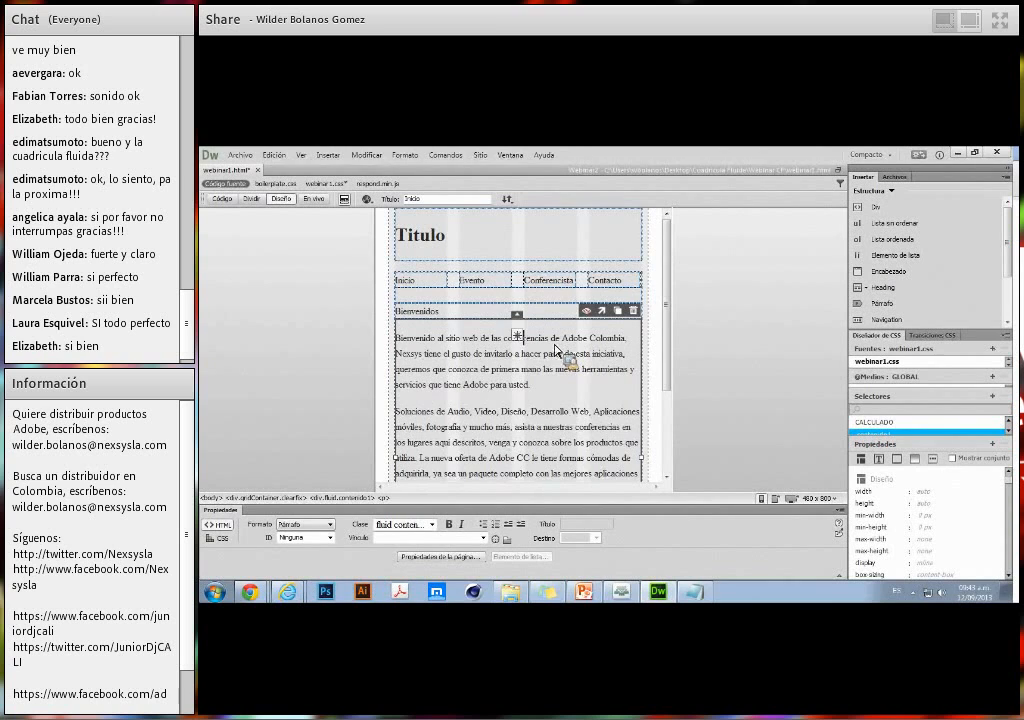
Insert a fluid Div with the class imagen1 after the welcome text block.
{"action": "left_click", "coordinate": [478, 337]}
{"action": "scroll", "coordinate": [484, 337], "scroll_direction": "down", "scroll_amount": 3}
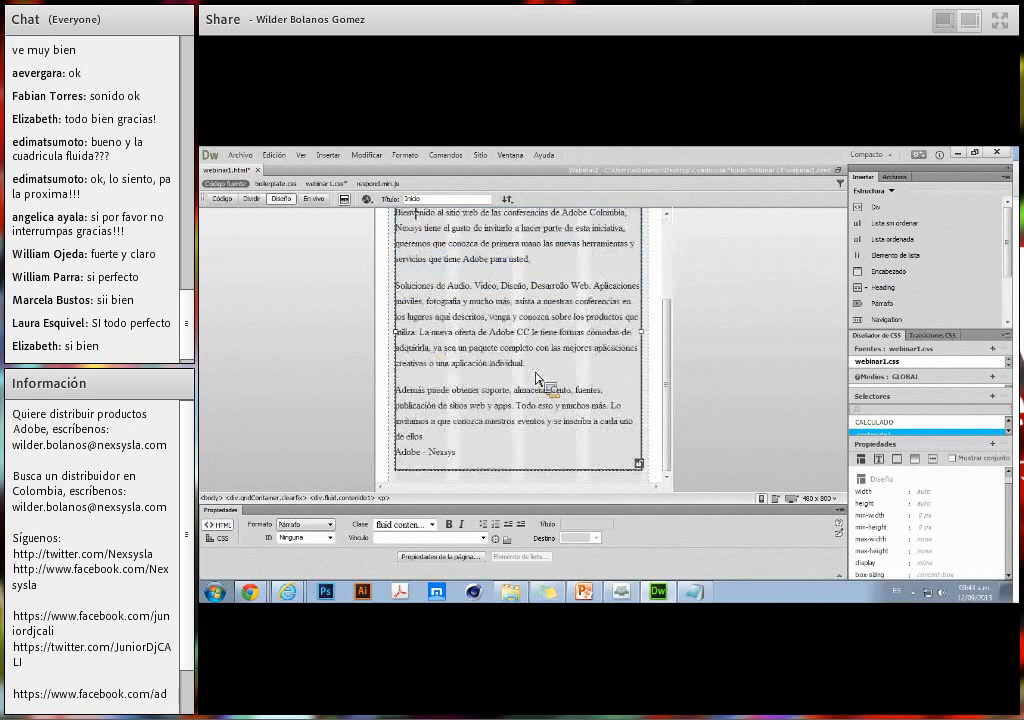
{"action": "left_click", "coordinate": [660, 451]}
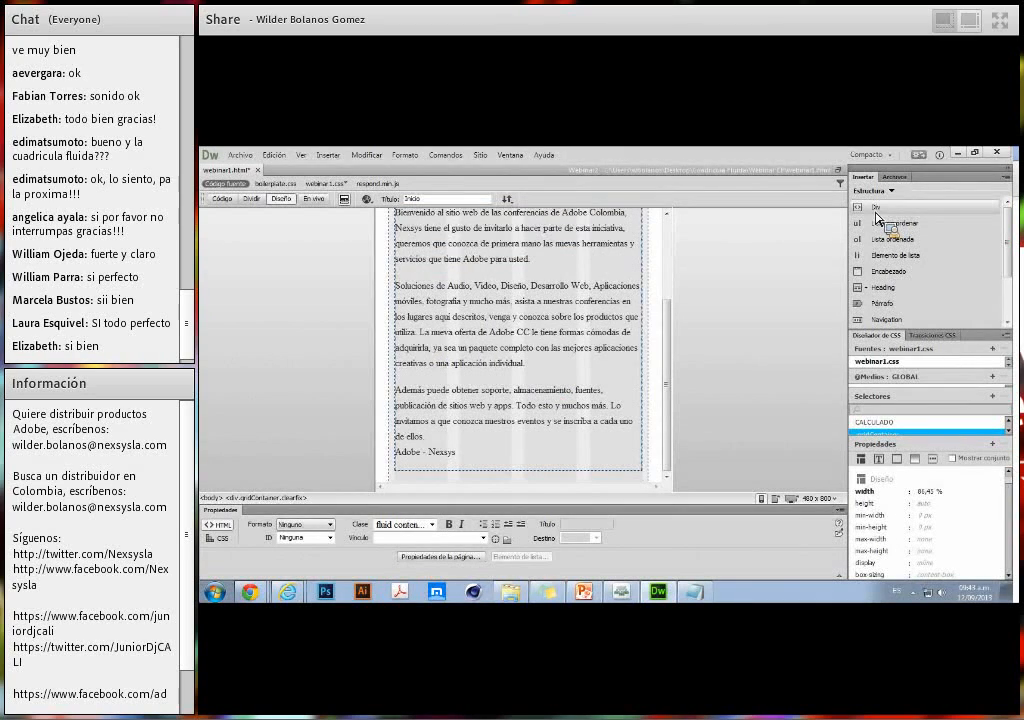
{"action": "left_click_drag", "start_coordinate": [877, 218], "coordinate": [768, 256]}
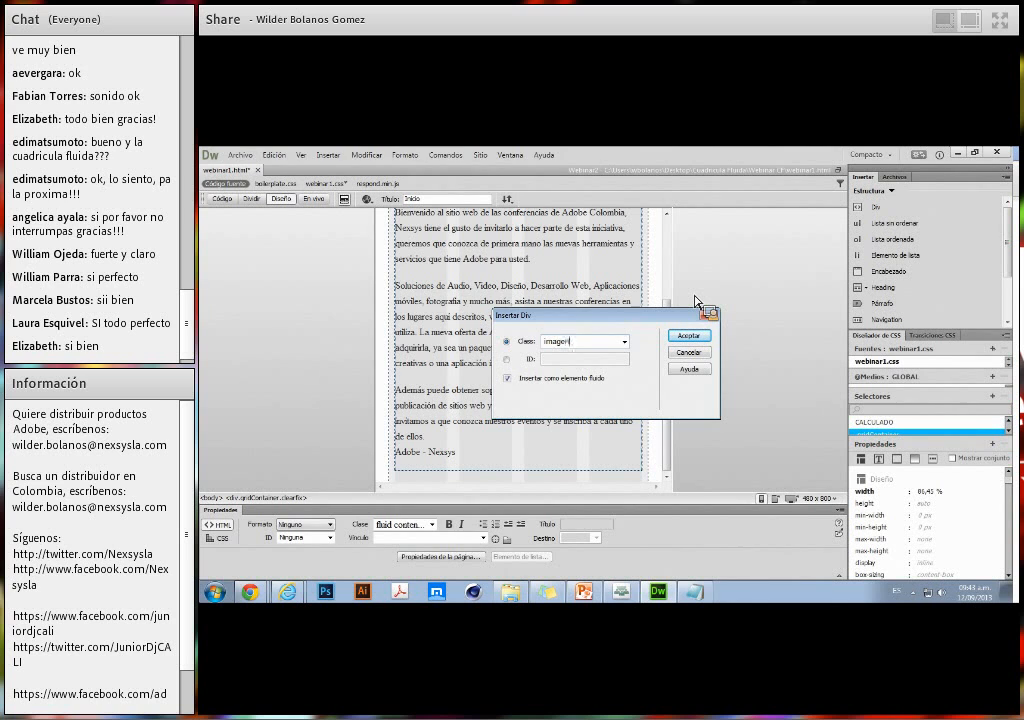
{"action": "left_click", "coordinate": [689, 335]}
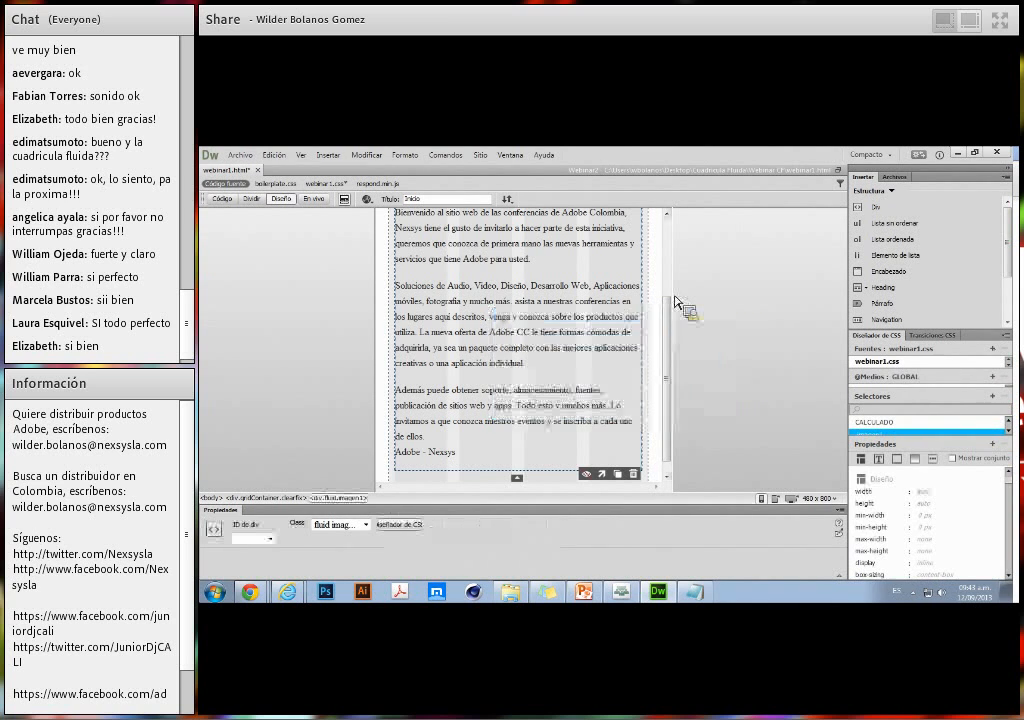
Move the imagen1 Div up between Bienvenidos and the welcome text, and delete its placeholder text.
{"action": "left_click", "coordinate": [517, 464]}
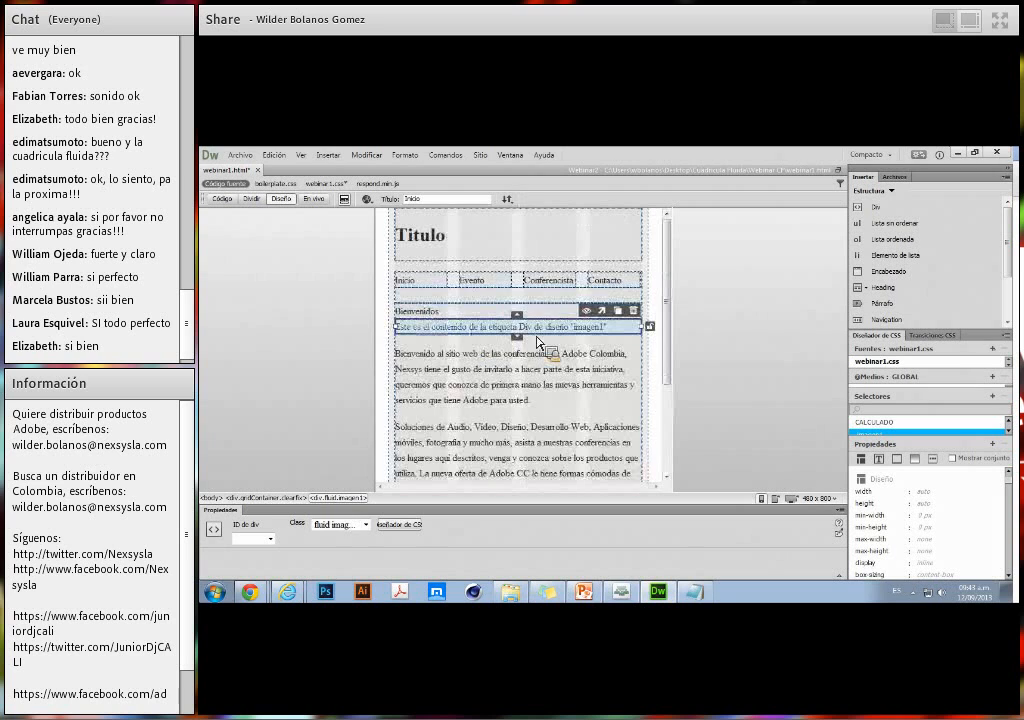
{"action": "left_click_drag", "start_coordinate": [618, 332], "coordinate": [407, 338]}
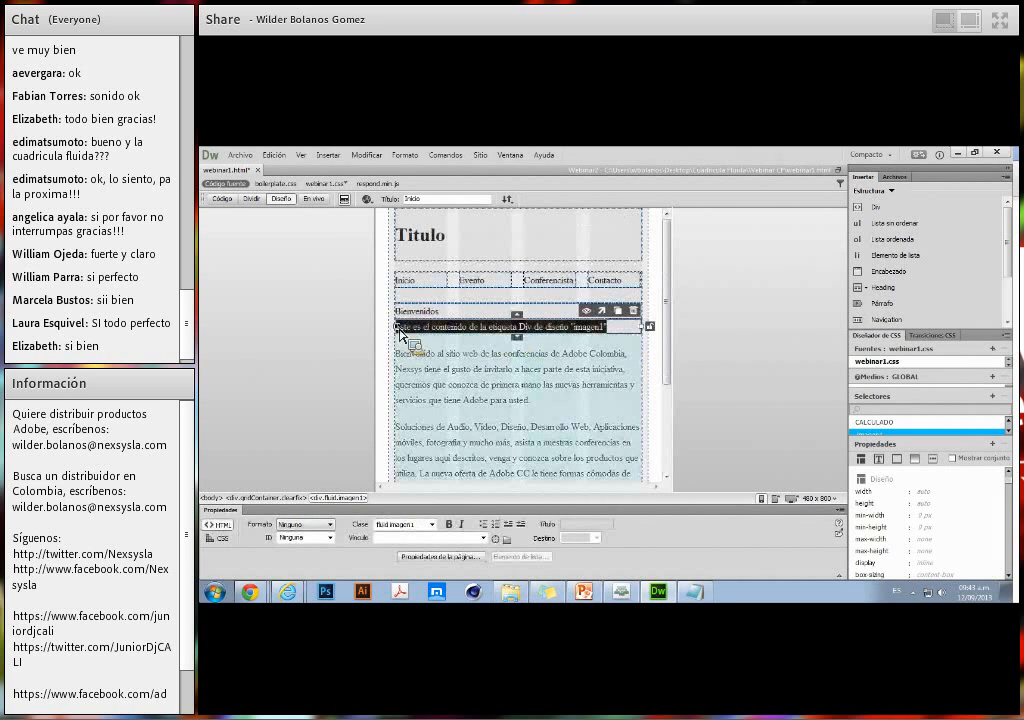
{"action": "key", "text": "Delete"}
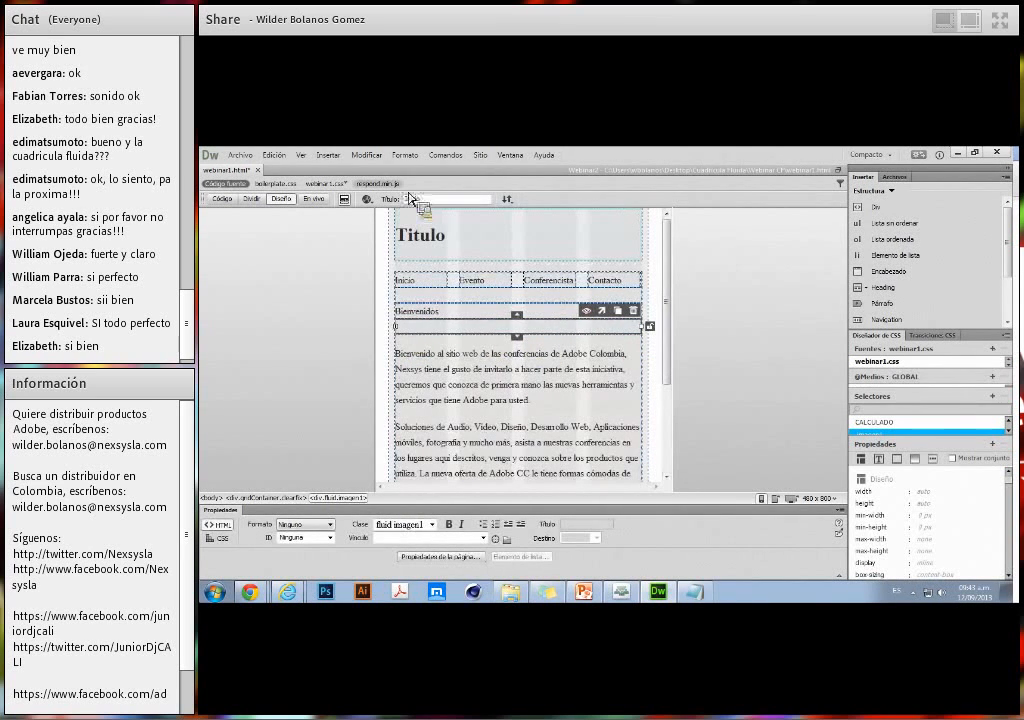
Insert the Adobe Creative Cloud image from the imagenes folder into the empty imagen1 Div.
{"action": "left_click", "coordinate": [329, 156]}
{"action": "left_click", "coordinate": [345, 206]}
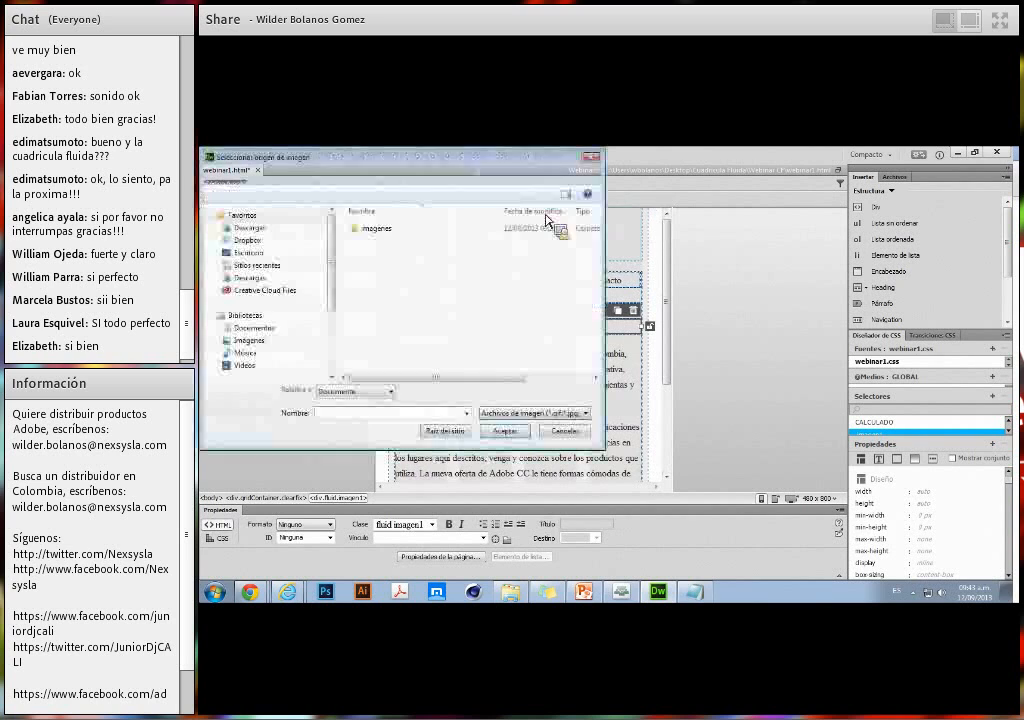
{"action": "double_click", "coordinate": [395, 238]}
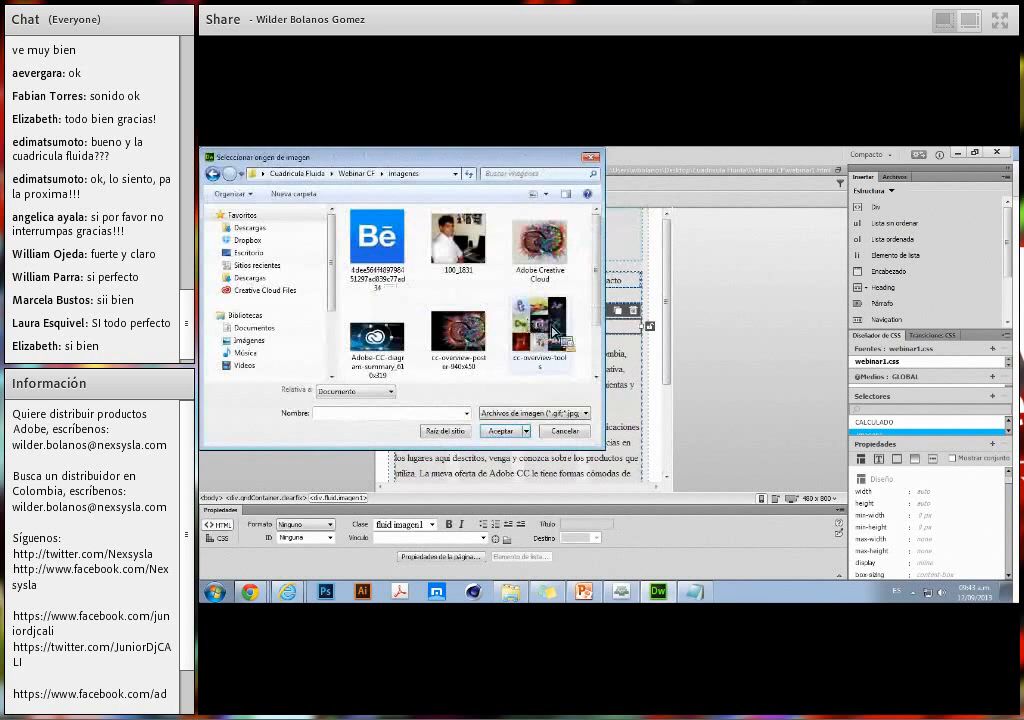
{"action": "scroll", "coordinate": [583, 327], "scroll_direction": "down", "scroll_amount": 1}
{"action": "scroll", "coordinate": [581, 327], "scroll_direction": "up", "scroll_amount": 1}
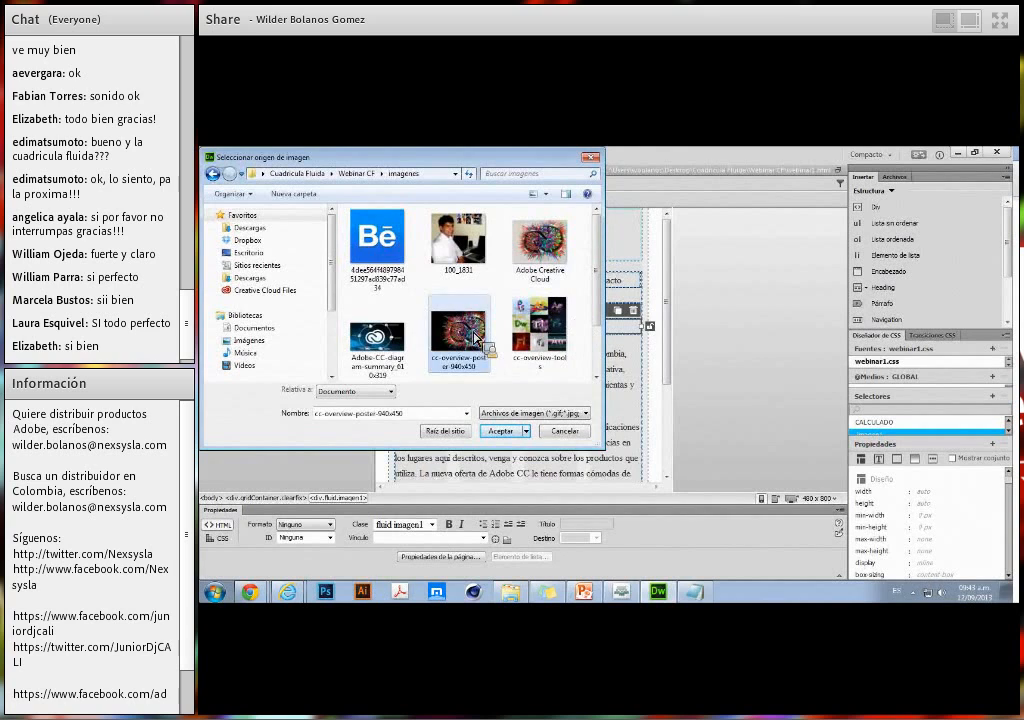
{"action": "left_click", "coordinate": [541, 251]}
{"action": "key", "text": "Return"}
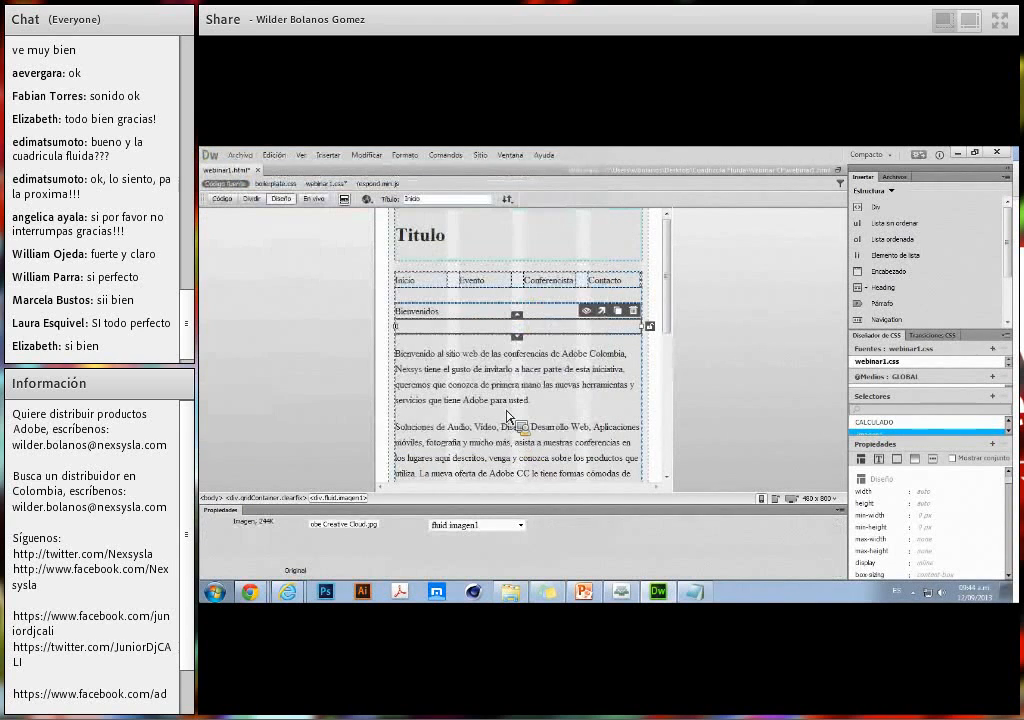
{"action": "scroll", "coordinate": [486, 323], "scroll_direction": "down", "scroll_amount": 3}
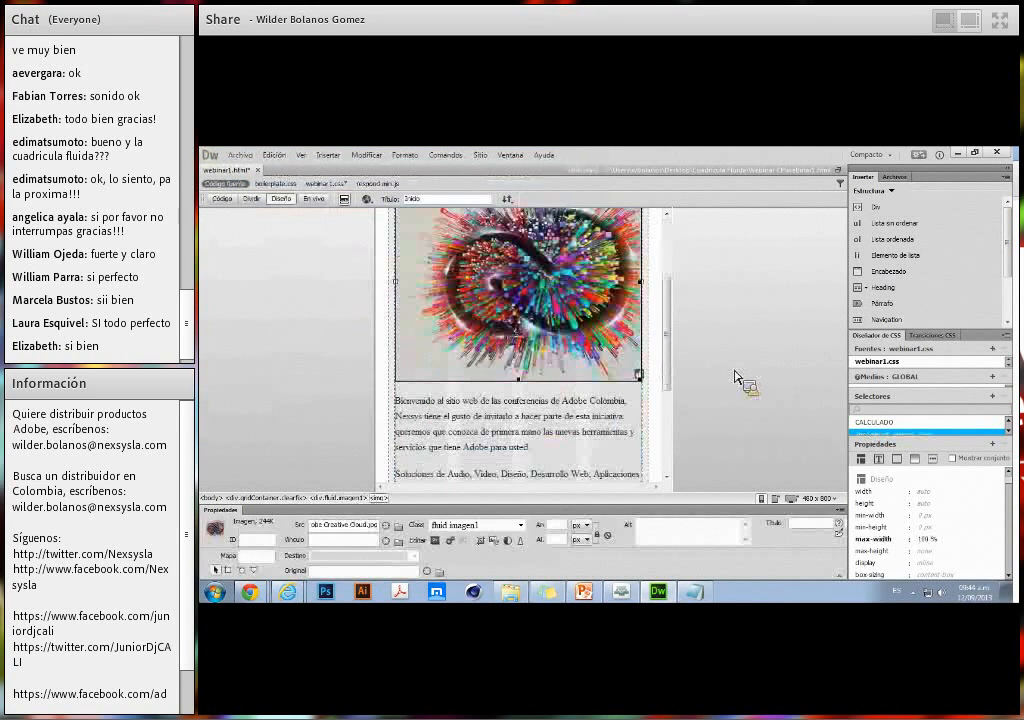
{"action": "scroll", "coordinate": [620, 360], "scroll_direction": "up", "scroll_amount": 4}
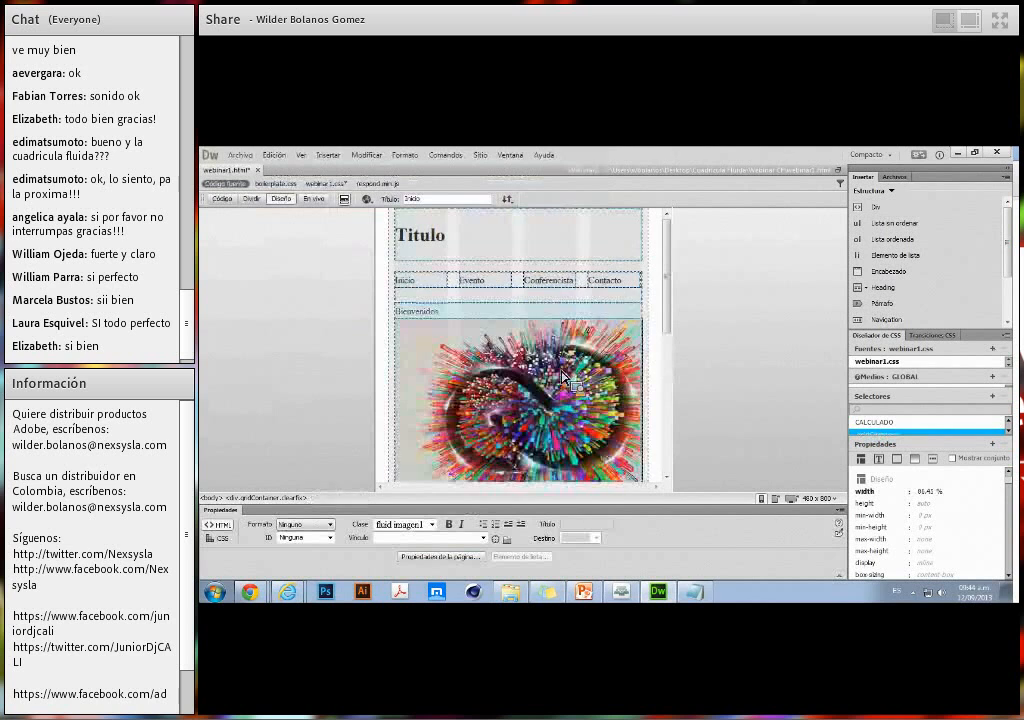
{"action": "scroll", "coordinate": [440, 325], "scroll_direction": "down", "scroll_amount": 5}
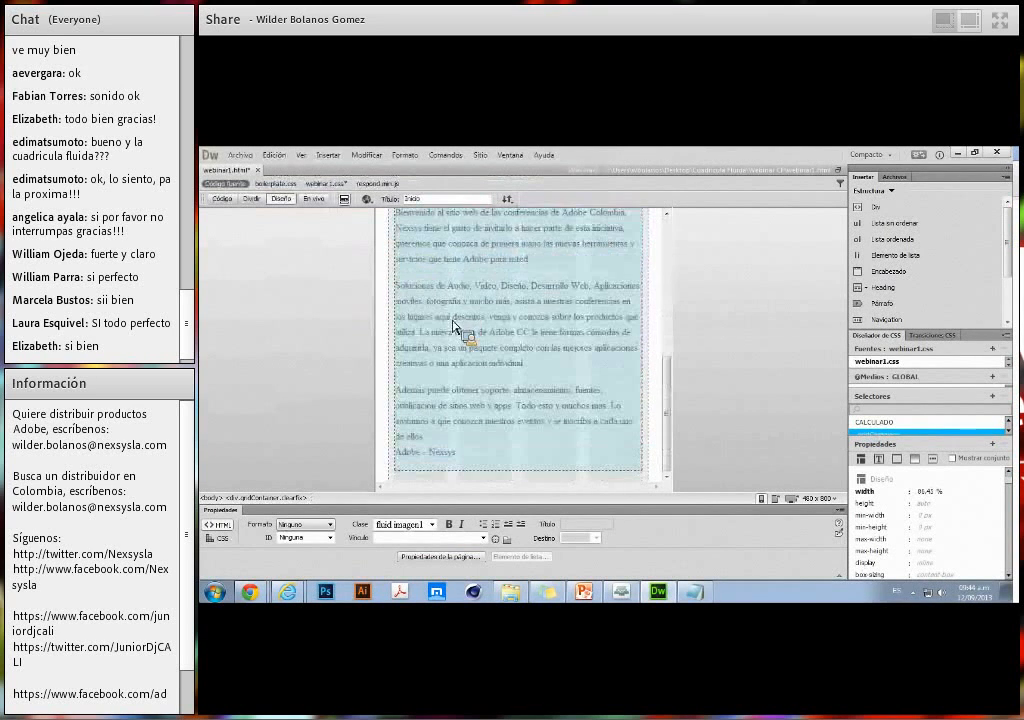
{"action": "scroll", "coordinate": [483, 390], "scroll_direction": "up", "scroll_amount": 6}
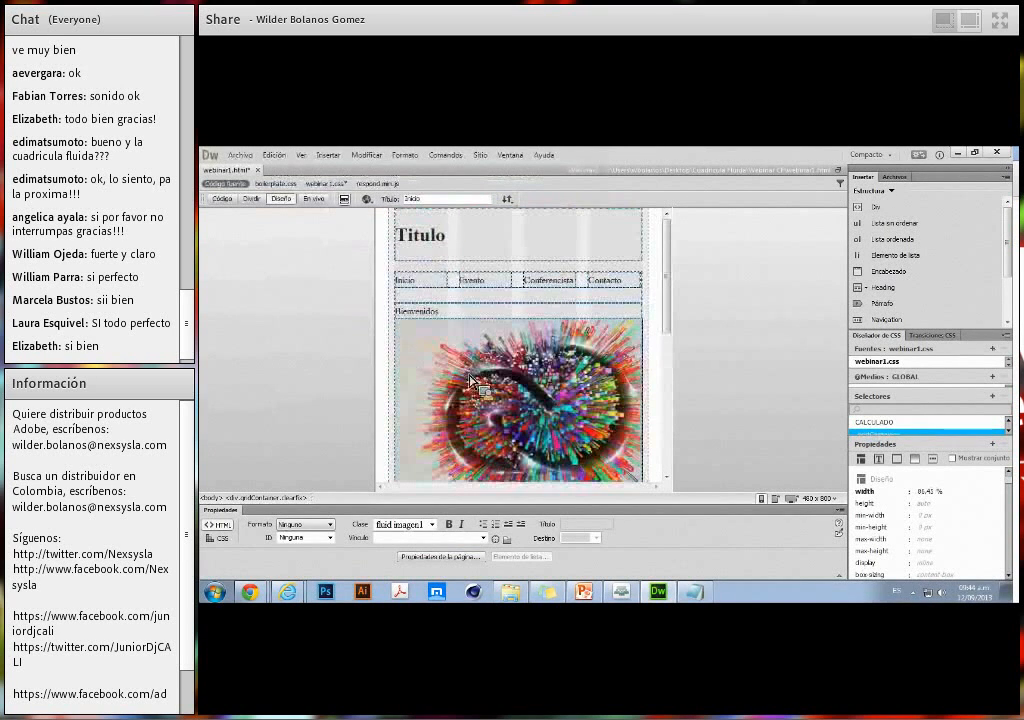
Switch to the tablet layout and narrow the imagen1 Div to four columns, about 48.7 % wide.
{"action": "left_click", "coordinate": [777, 499]}
{"action": "scroll", "coordinate": [469, 309], "scroll_direction": "down", "scroll_amount": 5}
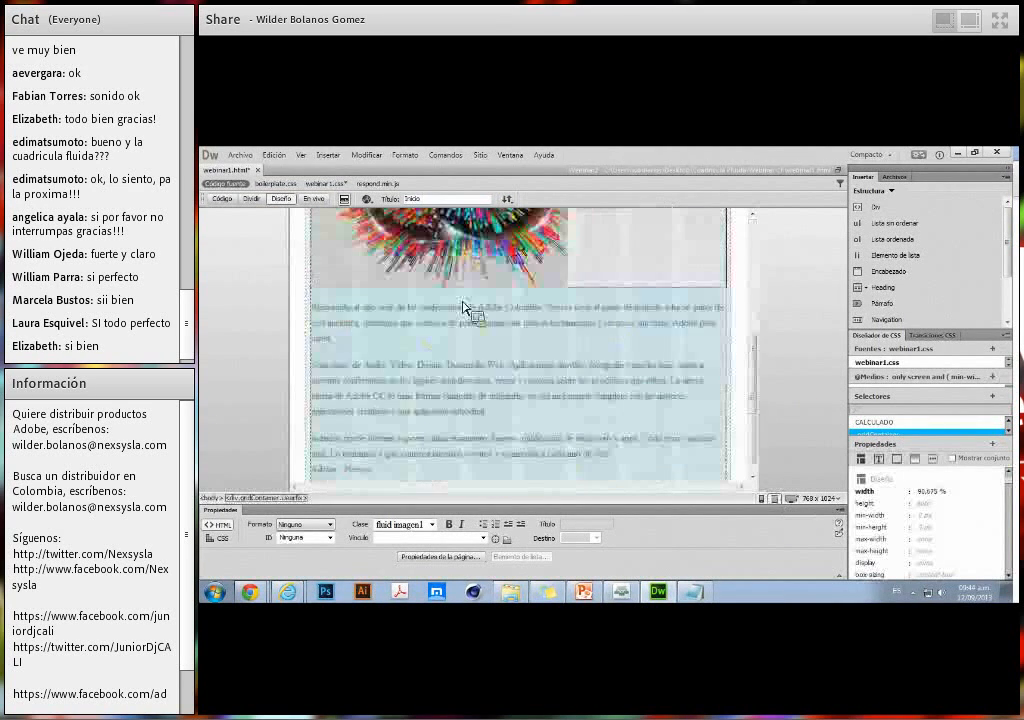
{"action": "scroll", "coordinate": [437, 313], "scroll_direction": "up", "scroll_amount": 5}
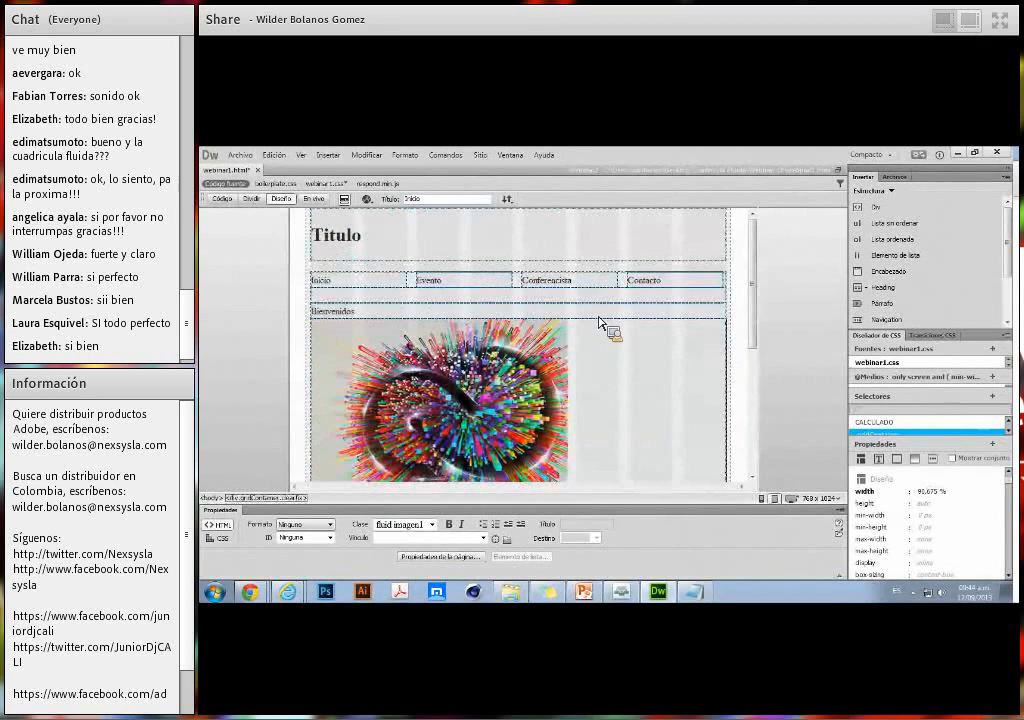
{"action": "left_click", "coordinate": [520, 335]}
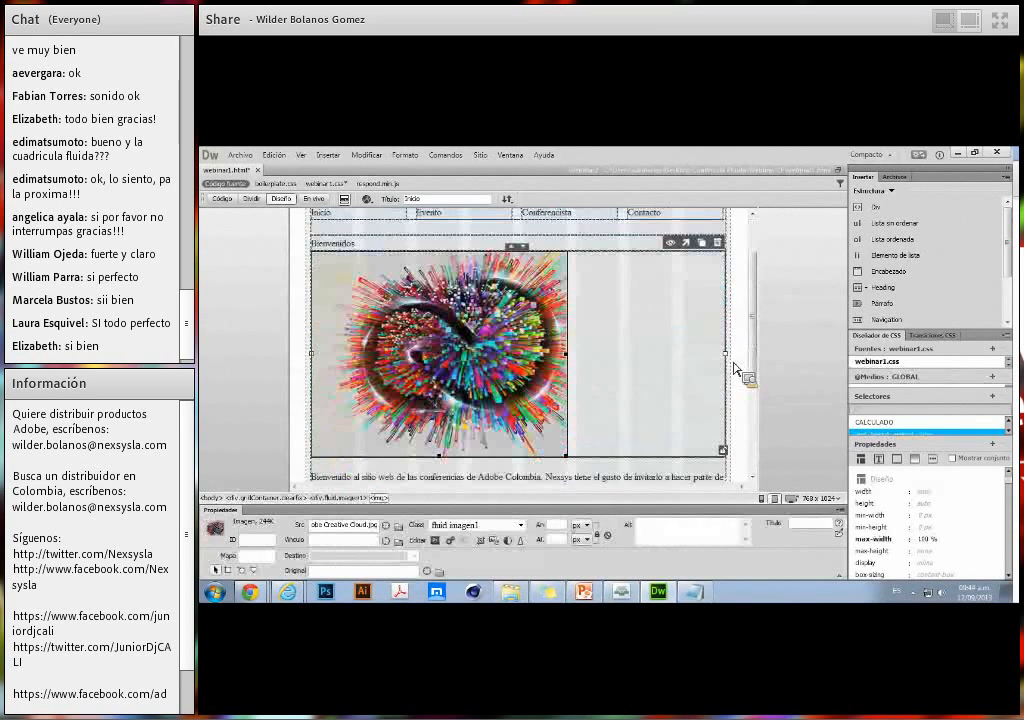
{"action": "left_click_drag", "start_coordinate": [725, 354], "coordinate": [513, 338]}
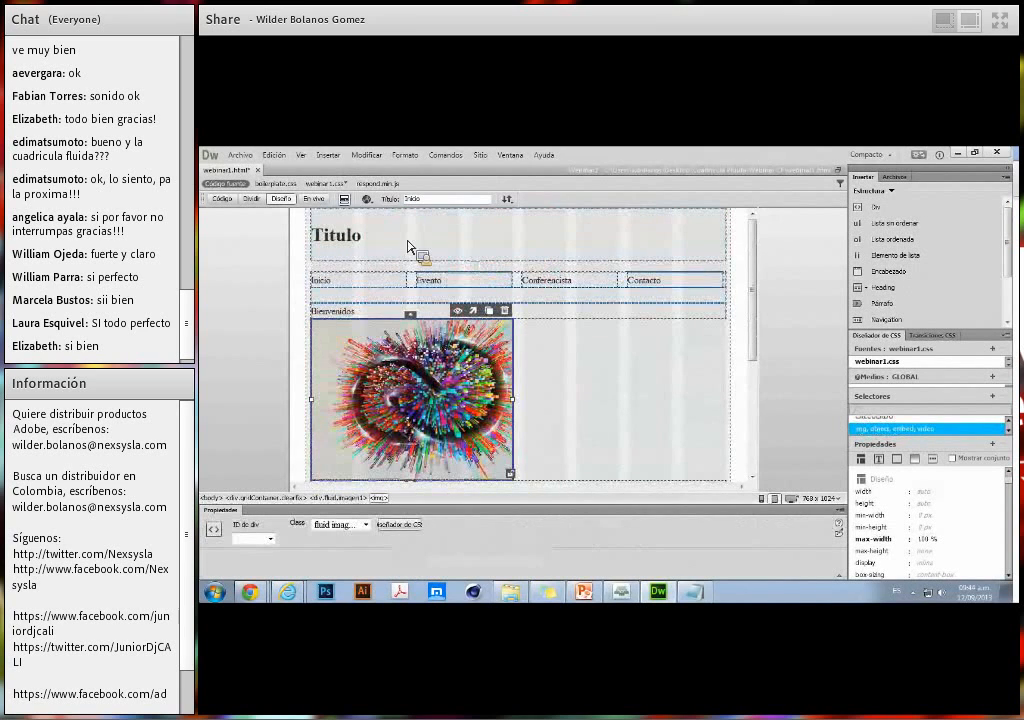
Narrow the welcome text Div to about 48.7 % in the tablet layout and move it up a row beside the image.
{"action": "scroll", "coordinate": [400, 340], "scroll_direction": "down", "scroll_amount": 3}
{"action": "left_click", "coordinate": [377, 366]}
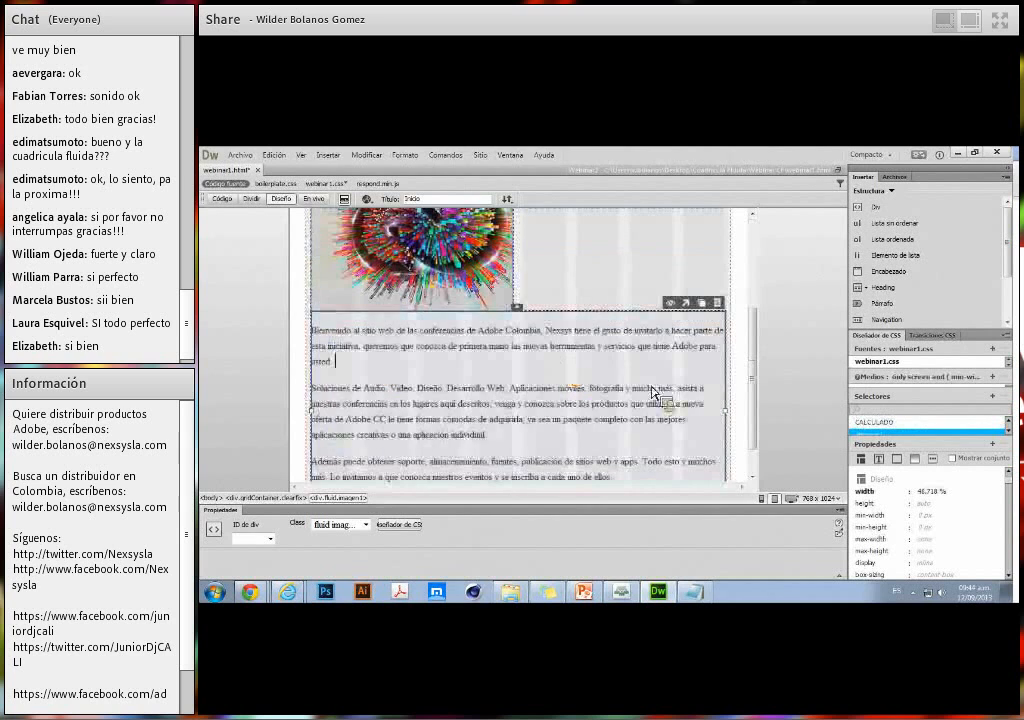
{"action": "left_click_drag", "start_coordinate": [729, 430], "coordinate": [521, 418]}
{"action": "scroll", "coordinate": [490, 383], "scroll_direction": "down", "scroll_amount": 3}
{"action": "left_click", "coordinate": [491, 355]}
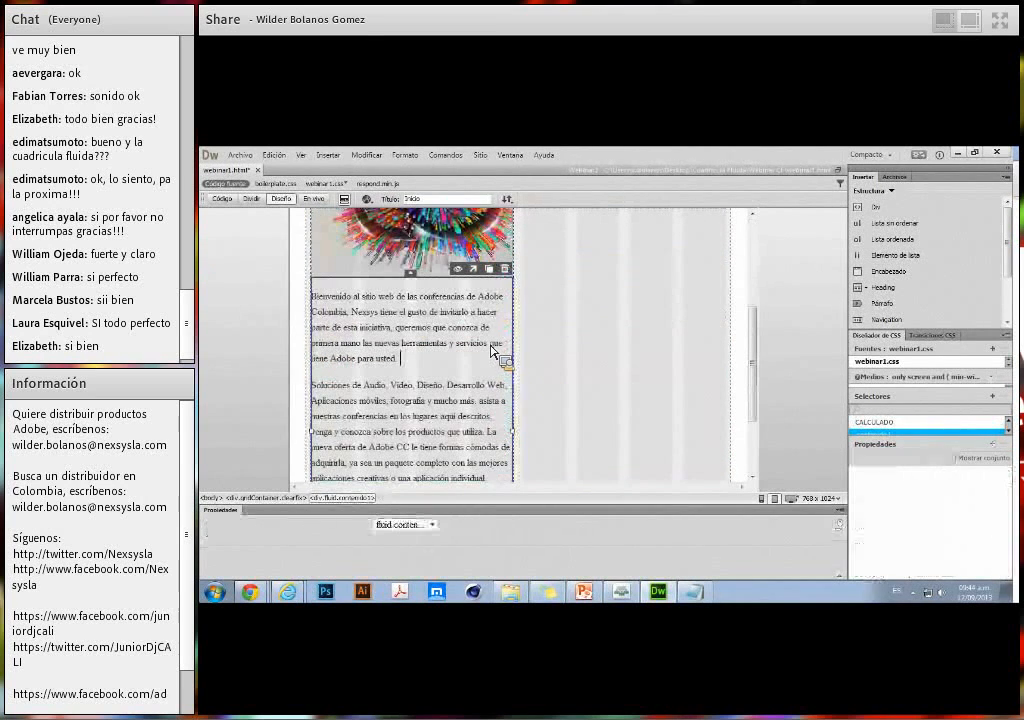
{"action": "left_click", "coordinate": [473, 269]}
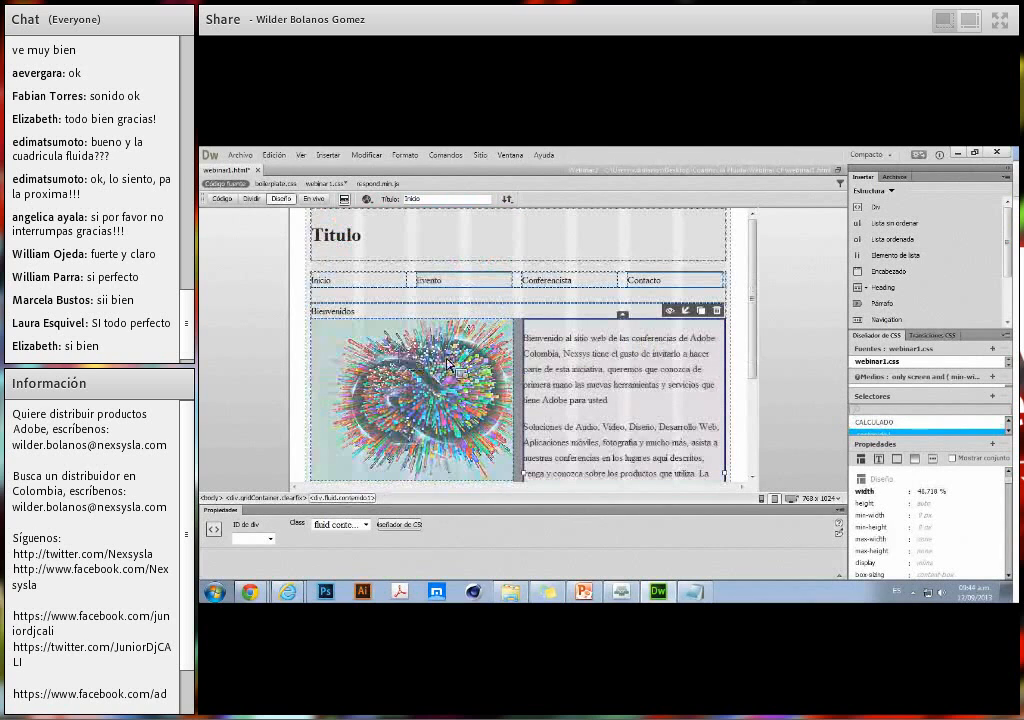
{"action": "scroll", "coordinate": [478, 352], "scroll_direction": "down", "scroll_amount": 1}
{"action": "scroll", "coordinate": [482, 352], "scroll_direction": "down", "scroll_amount": 5}
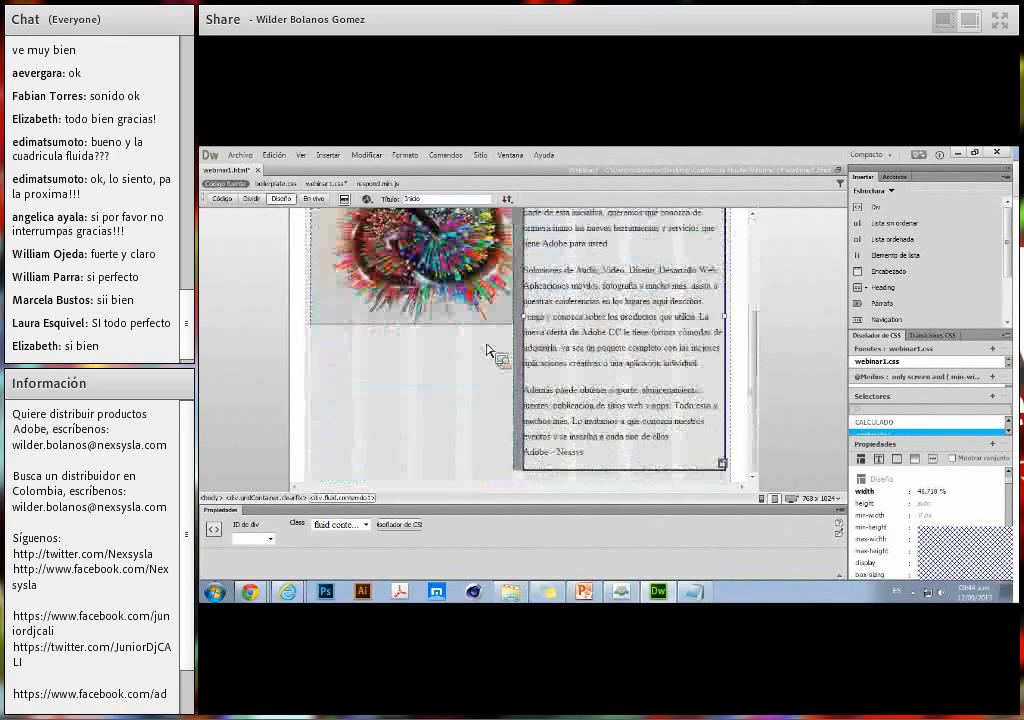
{"action": "scroll", "coordinate": [593, 440], "scroll_direction": "up", "scroll_amount": 4}
{"action": "scroll", "coordinate": [582, 415], "scroll_direction": "down", "scroll_amount": 3}
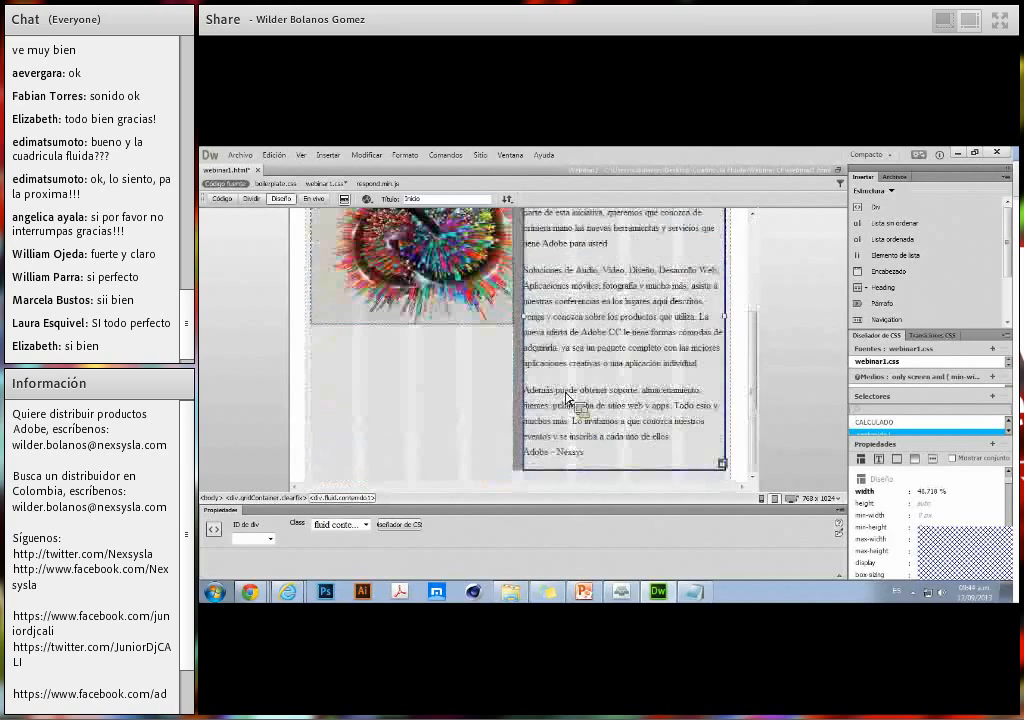
Switch to the desktop layout and narrow the imagen1 Div to about 32.2 % wide.
{"action": "left_click", "coordinate": [793, 499]}
{"action": "scroll", "coordinate": [640, 380], "scroll_direction": "down", "scroll_amount": 2}
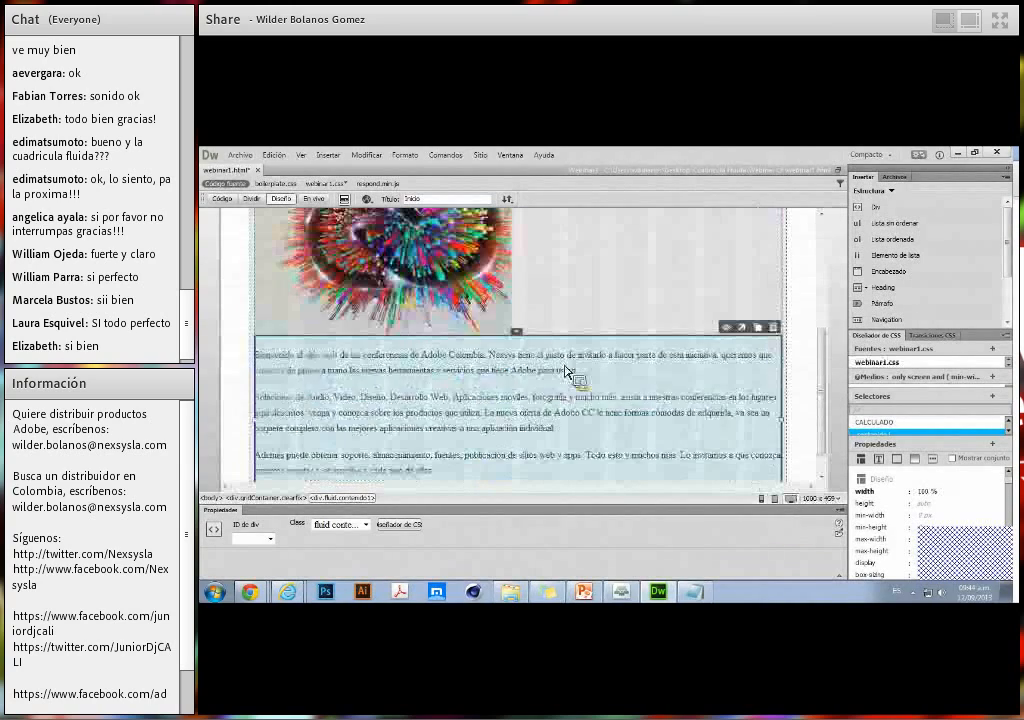
{"action": "scroll", "coordinate": [571, 330], "scroll_direction": "up", "scroll_amount": 5}
{"action": "scroll", "coordinate": [530, 372], "scroll_direction": "down", "scroll_amount": 2}
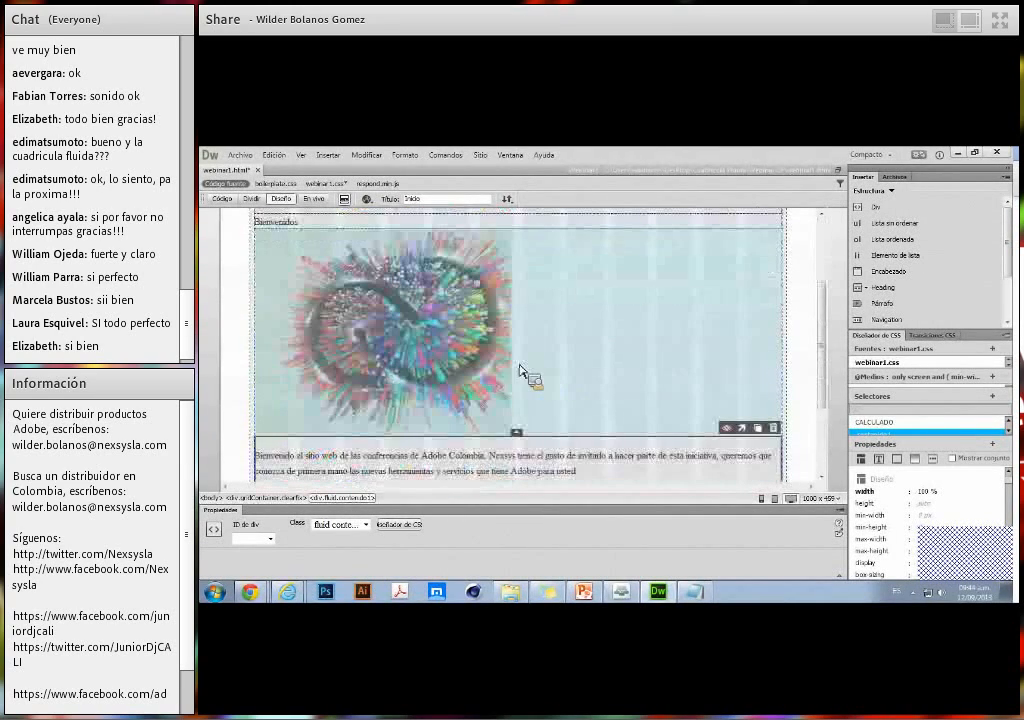
{"action": "scroll", "coordinate": [480, 366], "scroll_direction": "up", "scroll_amount": 2}
{"action": "scroll", "coordinate": [530, 352], "scroll_direction": "down", "scroll_amount": 2}
{"action": "left_click", "coordinate": [530, 352]}
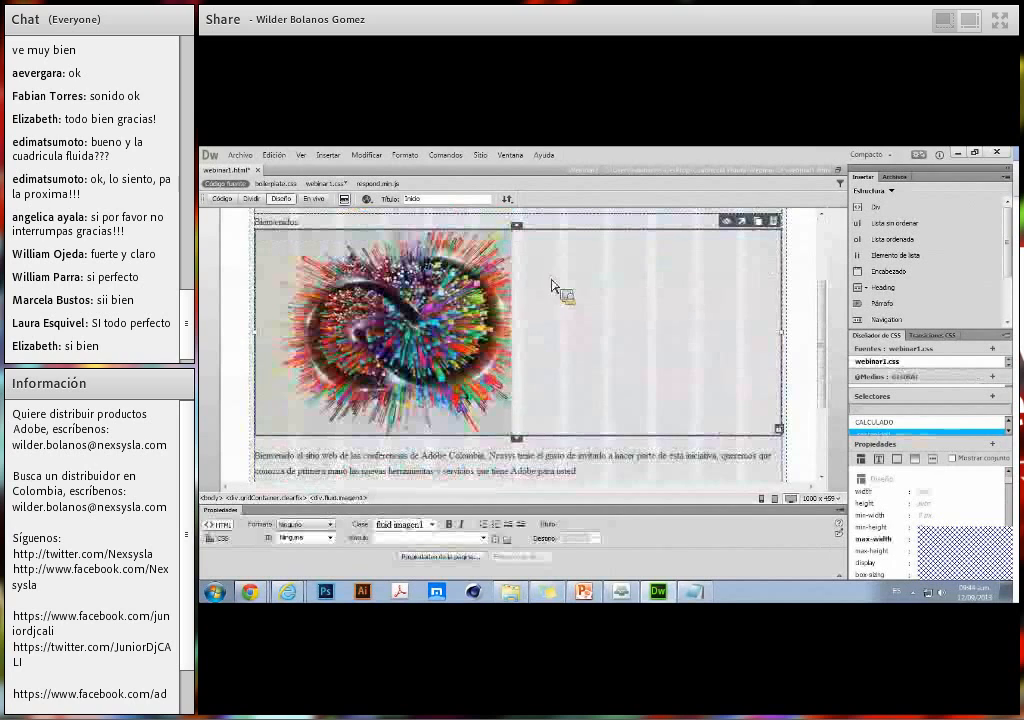
{"action": "left_click_drag", "start_coordinate": [781, 345], "coordinate": [499, 343]}
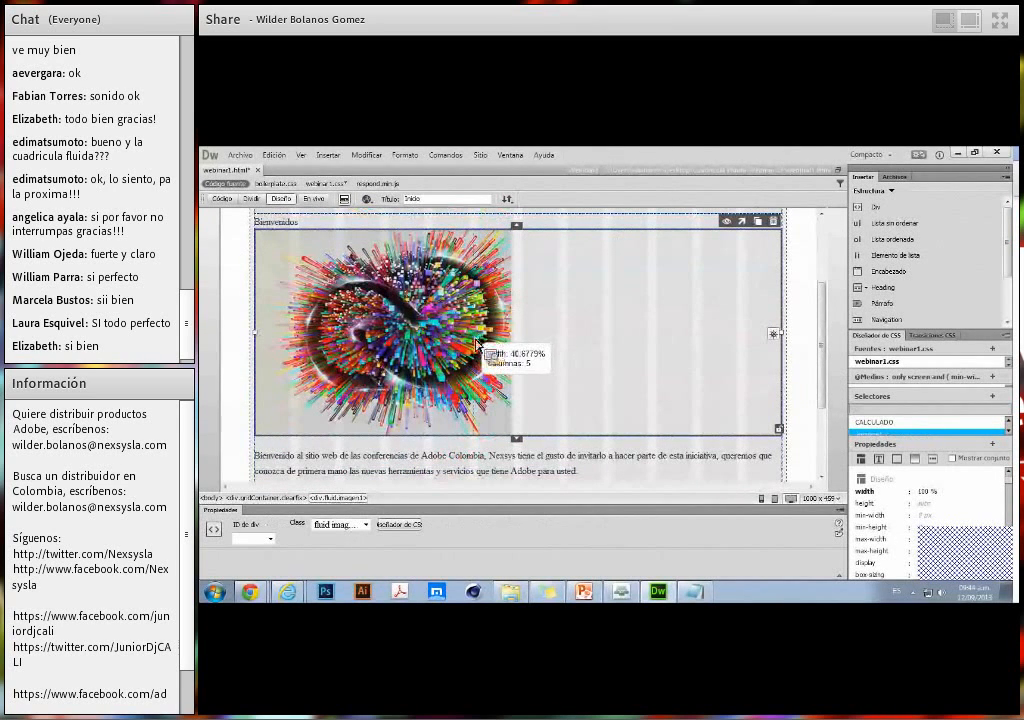
{"action": "left_click_drag", "start_coordinate": [476, 343], "coordinate": [380, 342]}
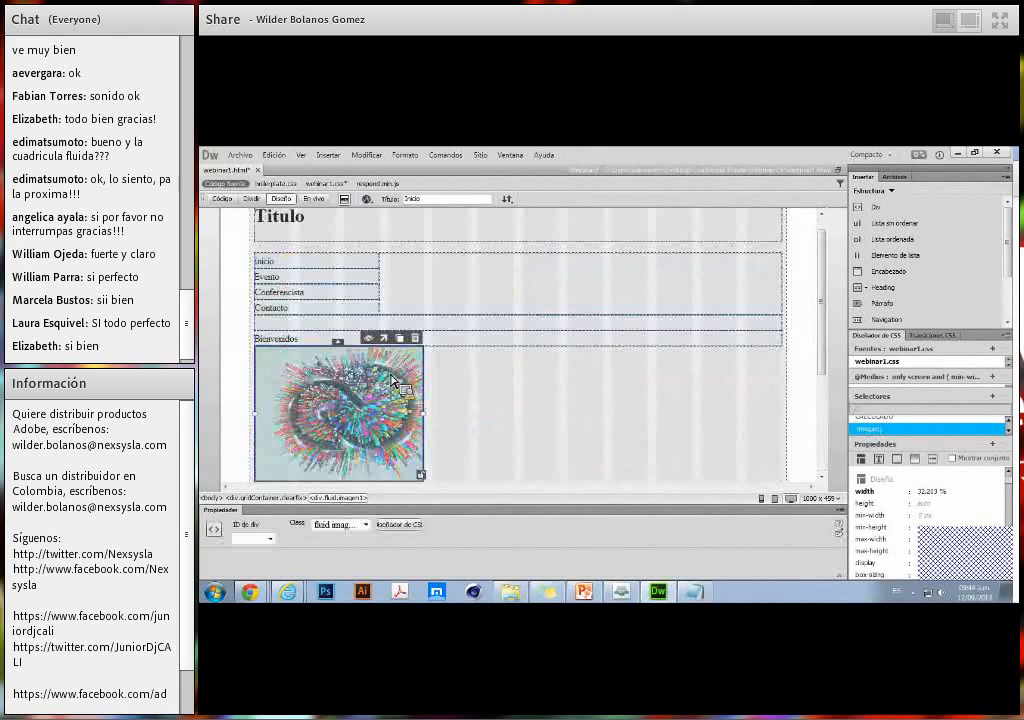
Narrow the welcome text Div to about 66.1 % wide in the desktop layout.
{"action": "scroll", "coordinate": [400, 377], "scroll_direction": "down", "scroll_amount": 4}
{"action": "left_click", "coordinate": [400, 377]}
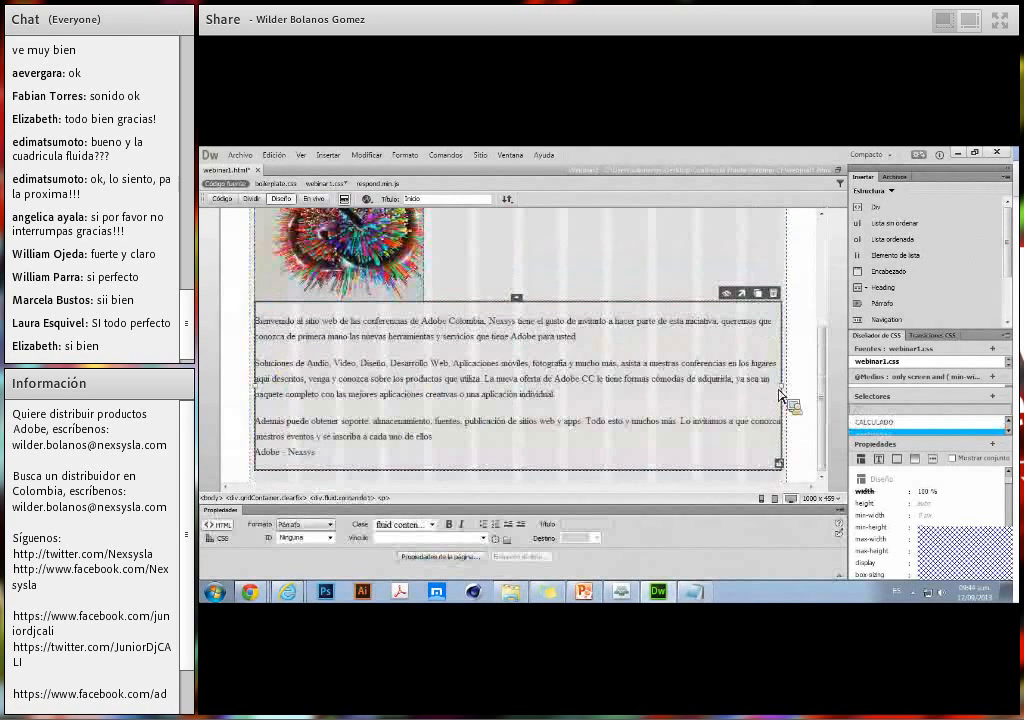
{"action": "left_click_drag", "start_coordinate": [793, 398], "coordinate": [604, 397]}
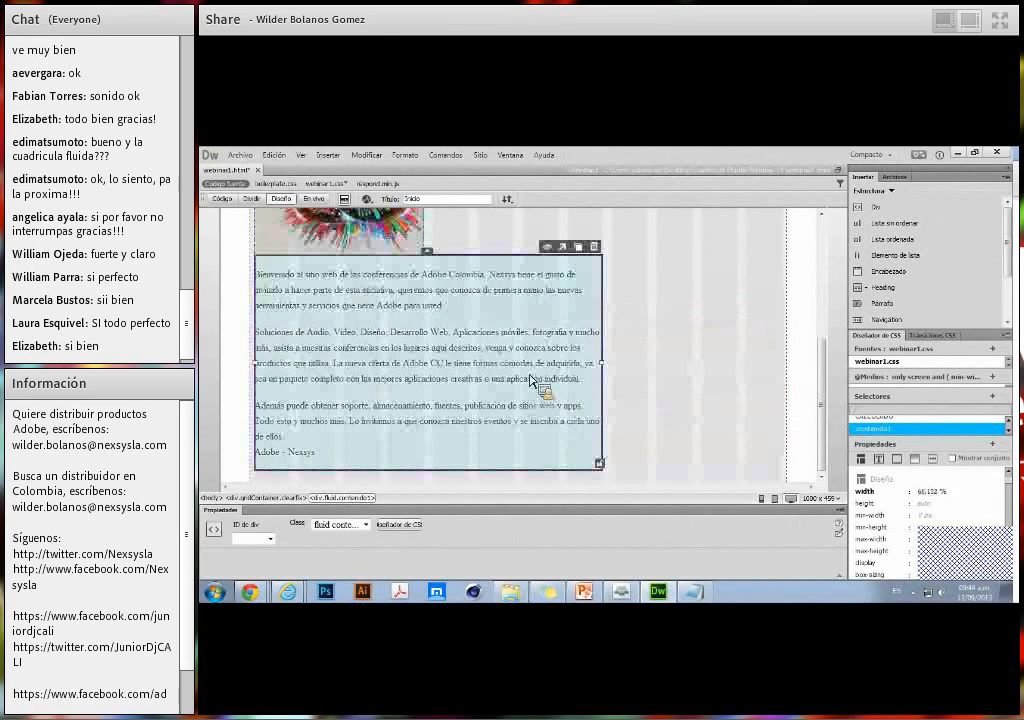
Move the welcome text Div up a row beside the image in the desktop layout, and save the page.
{"action": "left_click", "coordinate": [533, 386]}
{"action": "left_click", "coordinate": [579, 247]}
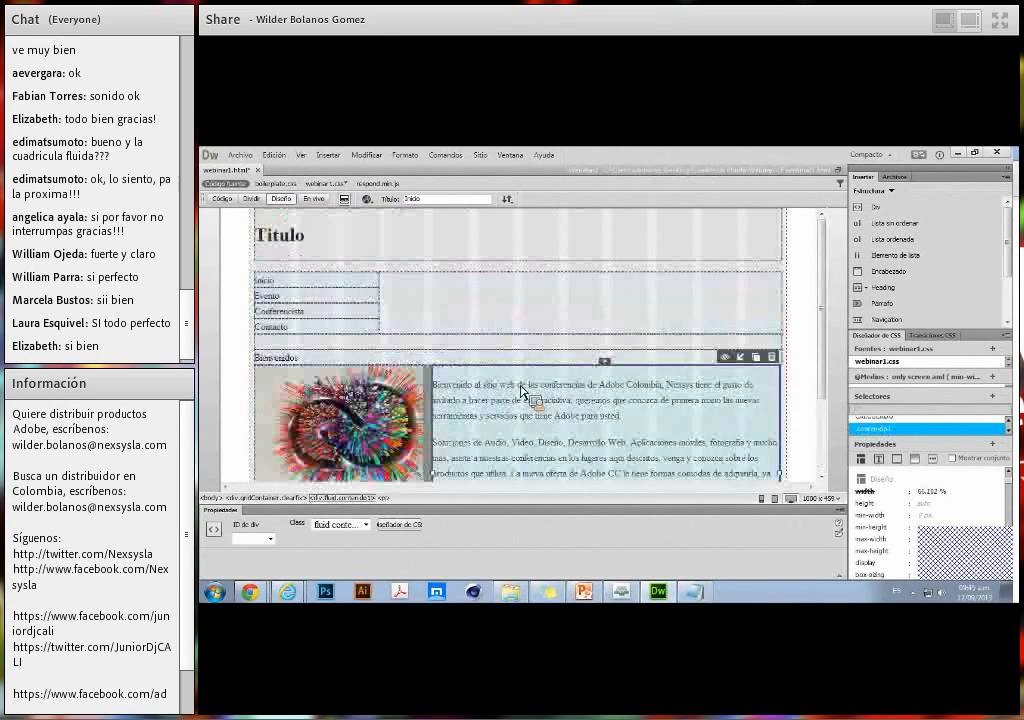
{"action": "scroll", "coordinate": [526, 395], "scroll_direction": "down", "scroll_amount": 2}
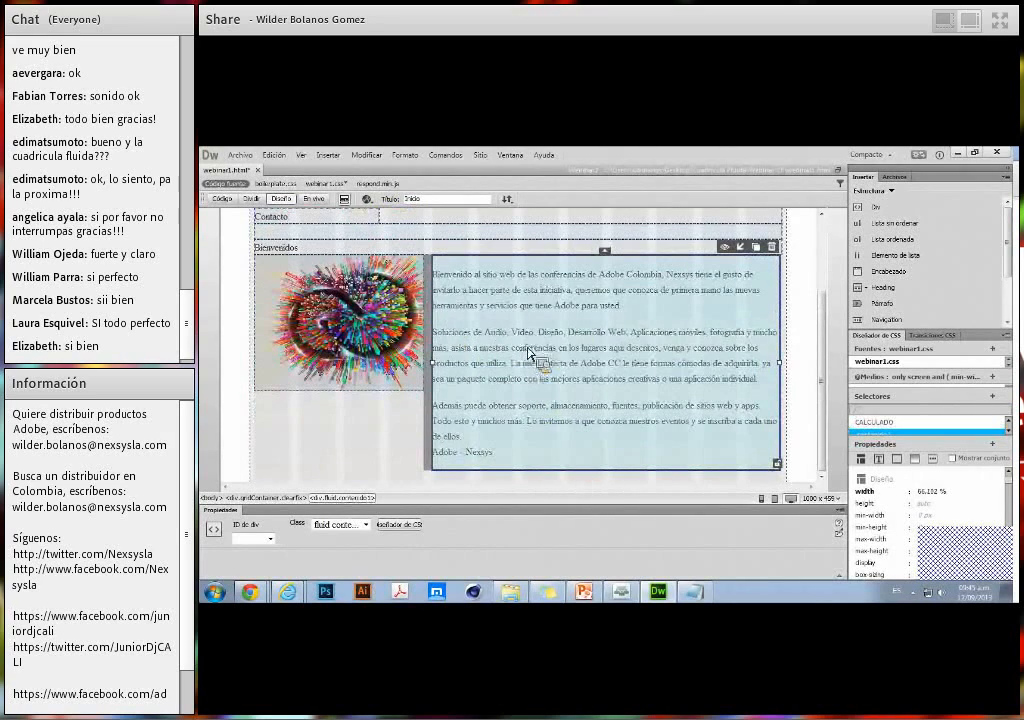
{"action": "left_click", "coordinate": [249, 156]}
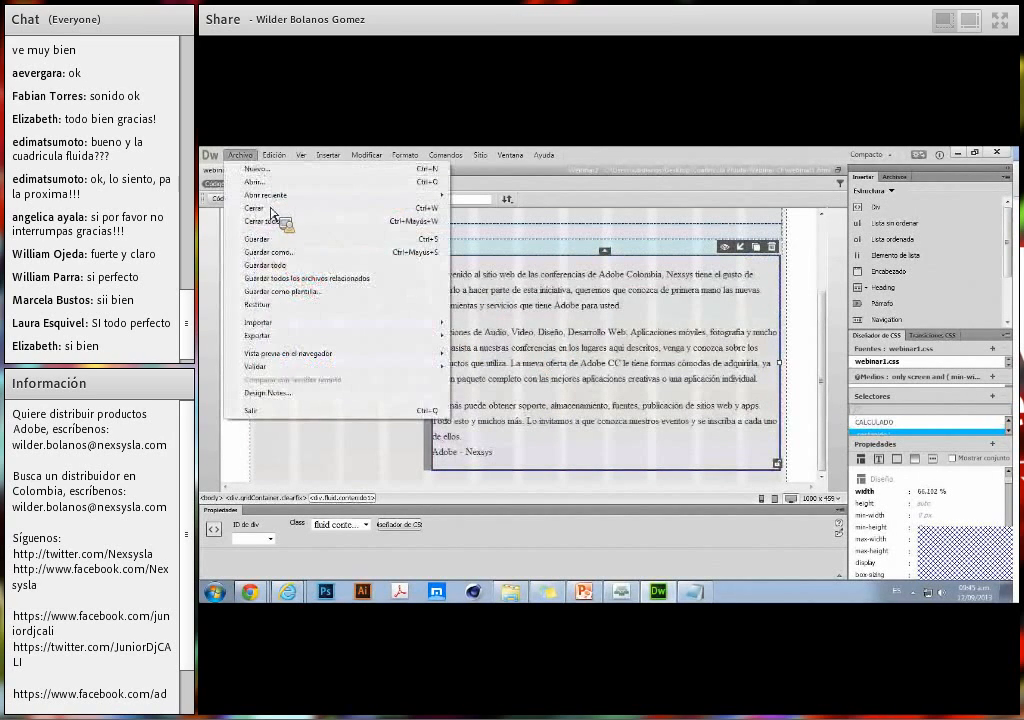
{"action": "left_click", "coordinate": [272, 238]}
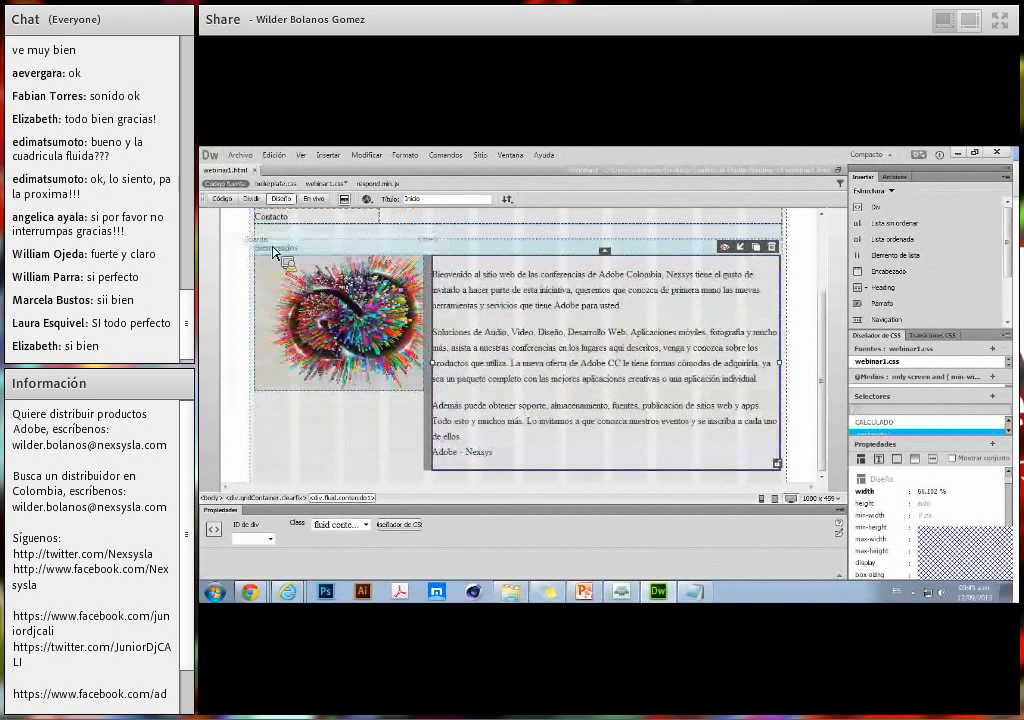
Preview the page in Google Chrome, saving the modified related files.
{"action": "left_click", "coordinate": [367, 199]}
{"action": "left_click", "coordinate": [401, 227]}
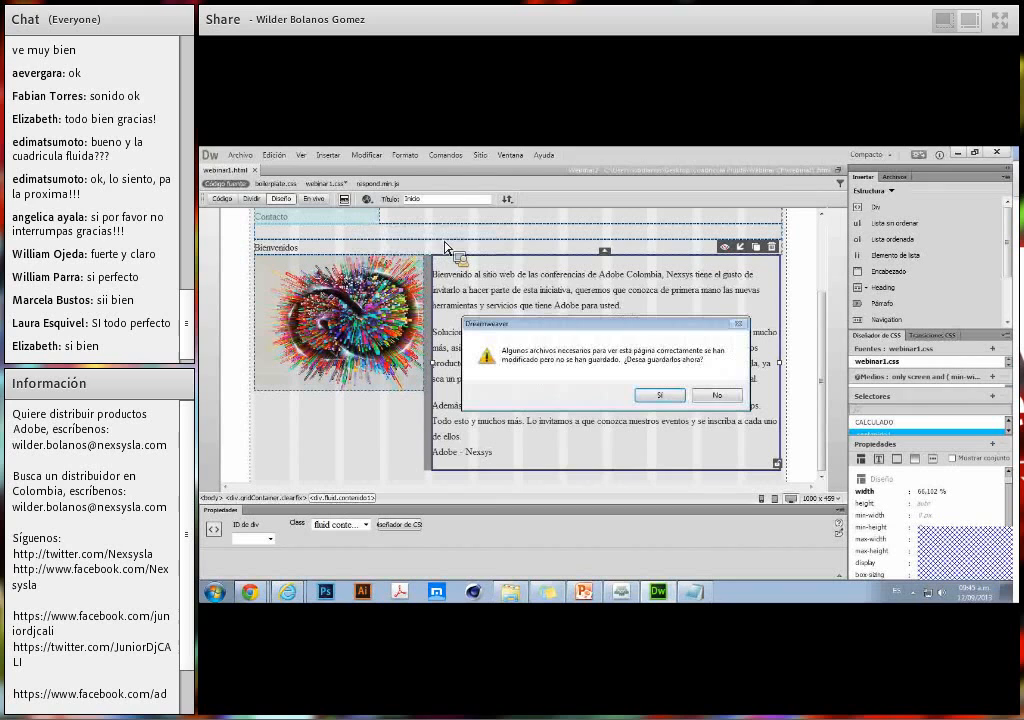
{"action": "left_click", "coordinate": [662, 397]}
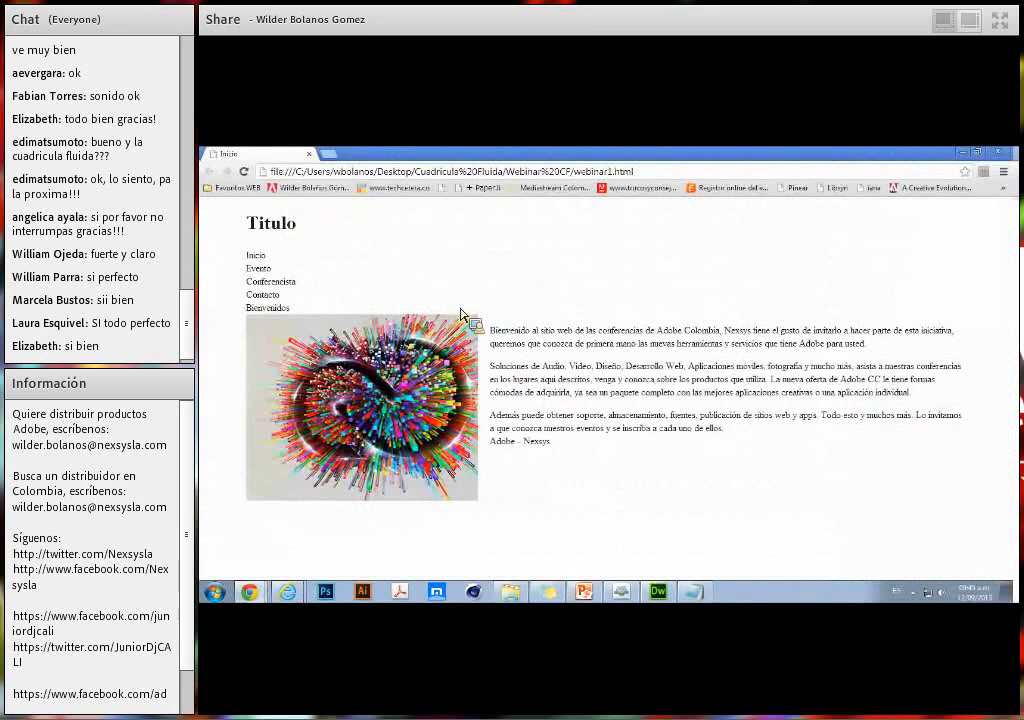
{"action": "key", "text": "alt+Tab"}
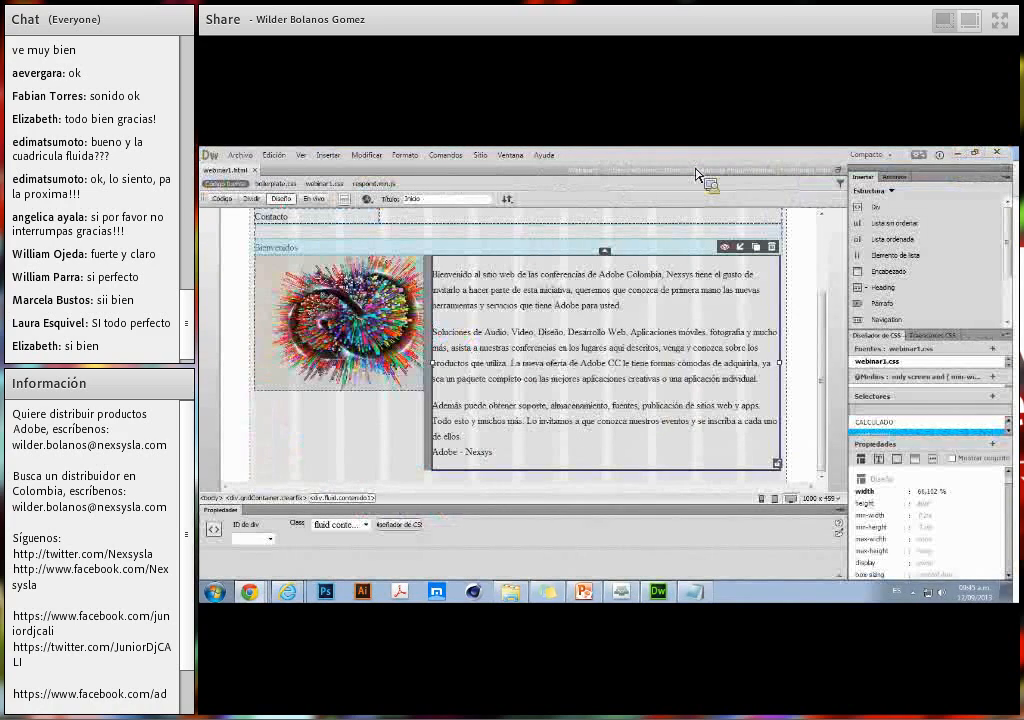
{"action": "key", "text": "alt+Tab"}
Narrow the browser window to phone width, examine the page from title to welcome text, and close the preview.
{"action": "left_click_drag", "start_coordinate": [1002, 253], "coordinate": [756, 180]}
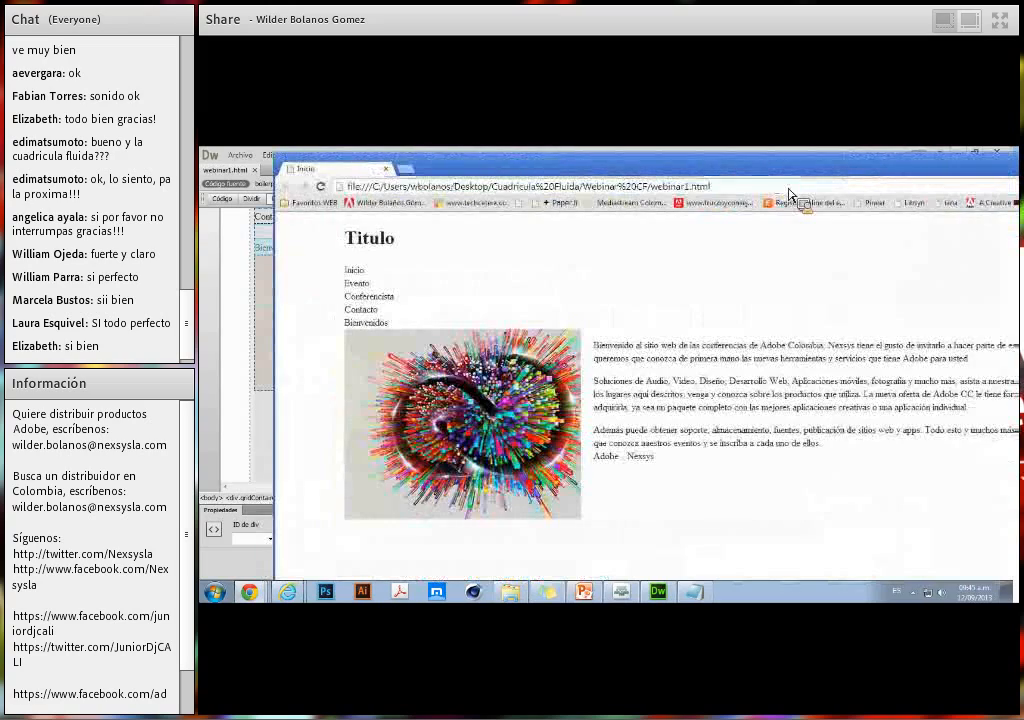
{"action": "mouse_move", "coordinate": [1023, 335]}
{"action": "left_mouse_down"}
{"action": "mouse_move", "coordinate": [998, 594]}
{"action": "mouse_move", "coordinate": [941, 590]}
{"action": "mouse_move", "coordinate": [841, 549]}
{"action": "mouse_move", "coordinate": [730, 553]}
{"action": "mouse_move", "coordinate": [553, 537]}
{"action": "left_mouse_up"}
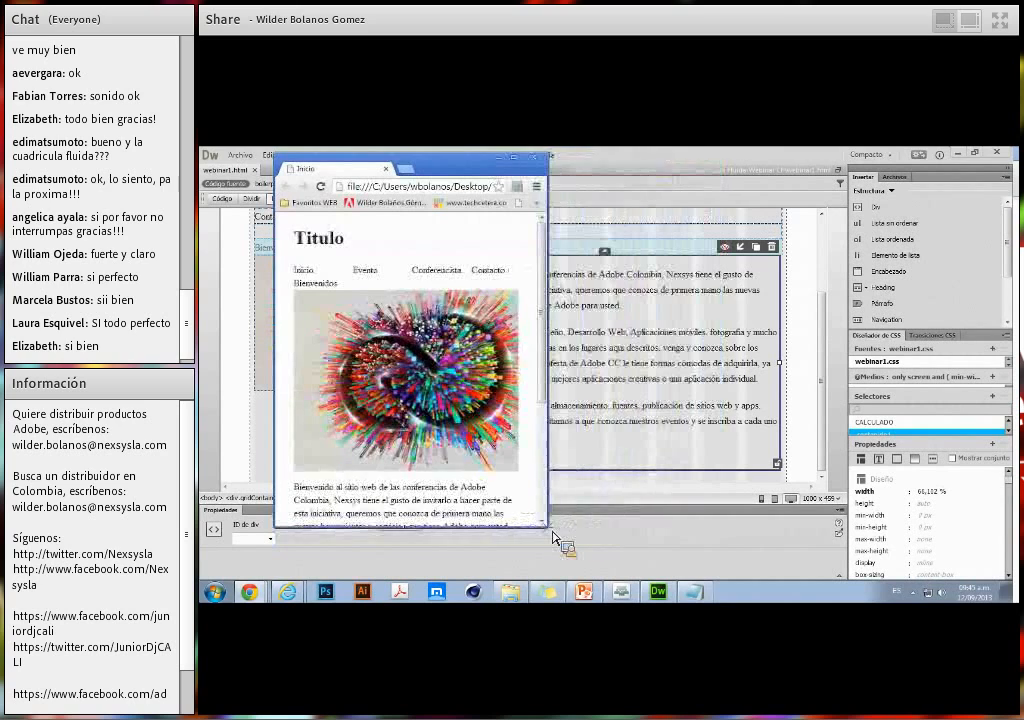
{"action": "scroll", "coordinate": [489, 441], "scroll_direction": "down", "scroll_amount": 4}
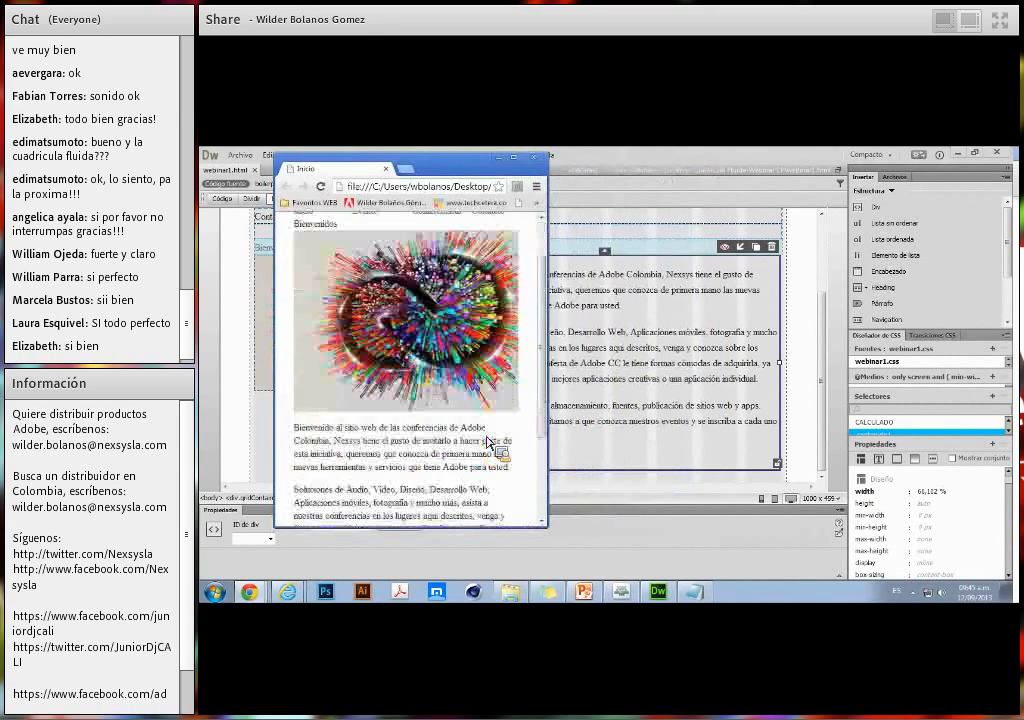
{"action": "scroll", "coordinate": [489, 441], "scroll_direction": "up", "scroll_amount": 5}
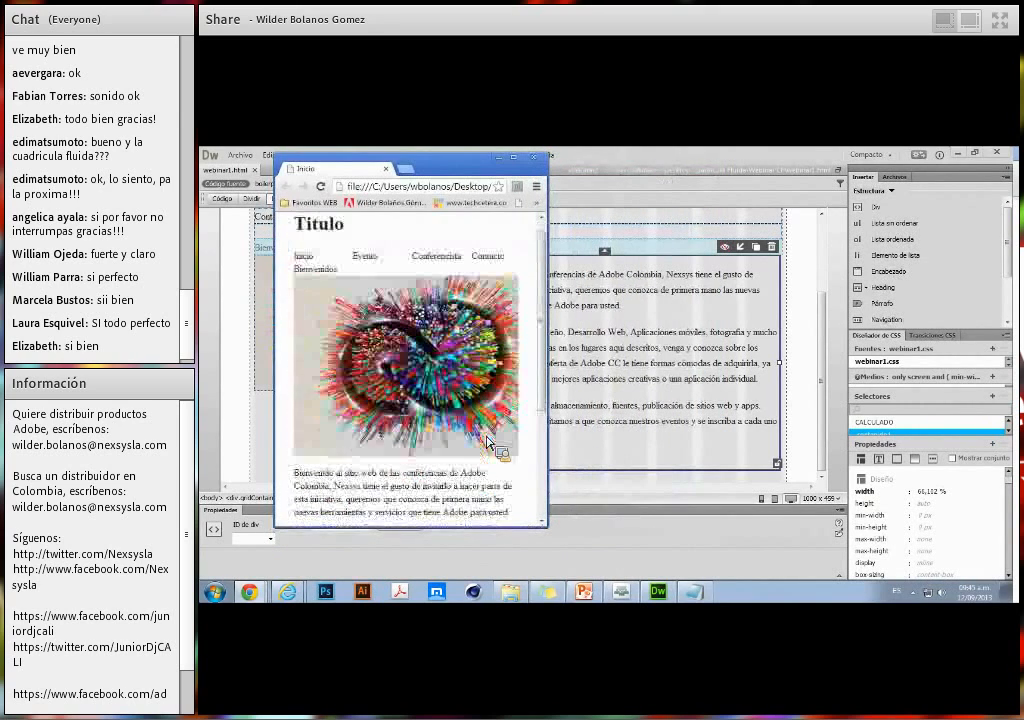
{"action": "scroll", "coordinate": [489, 441], "scroll_direction": "down", "scroll_amount": 1}
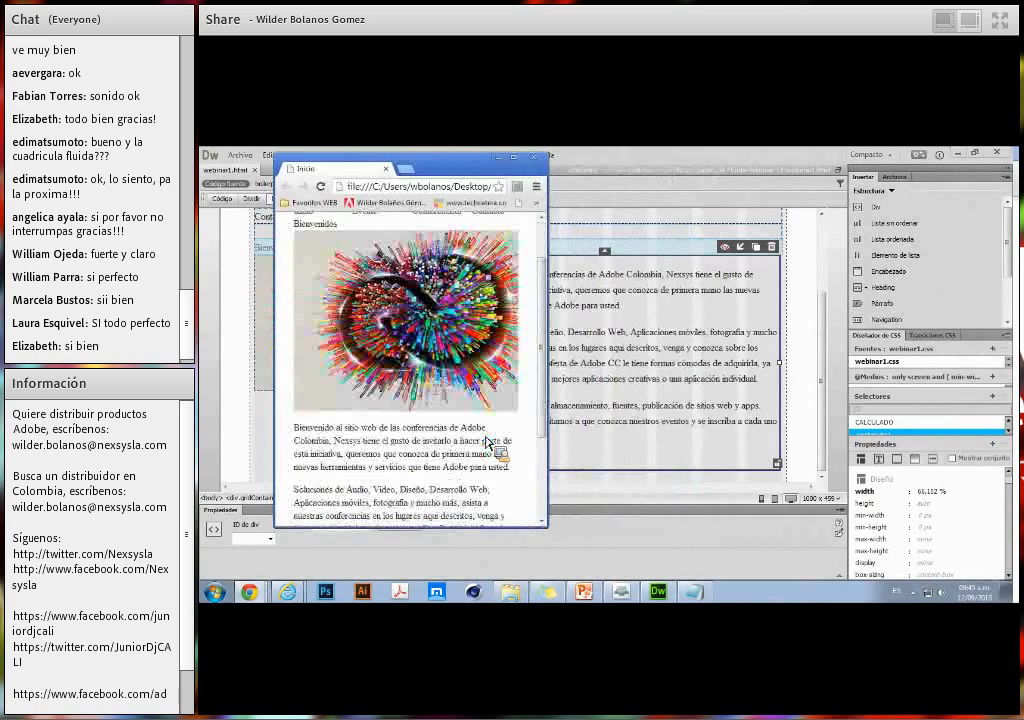
{"action": "scroll", "coordinate": [489, 441], "scroll_direction": "down", "scroll_amount": 2}
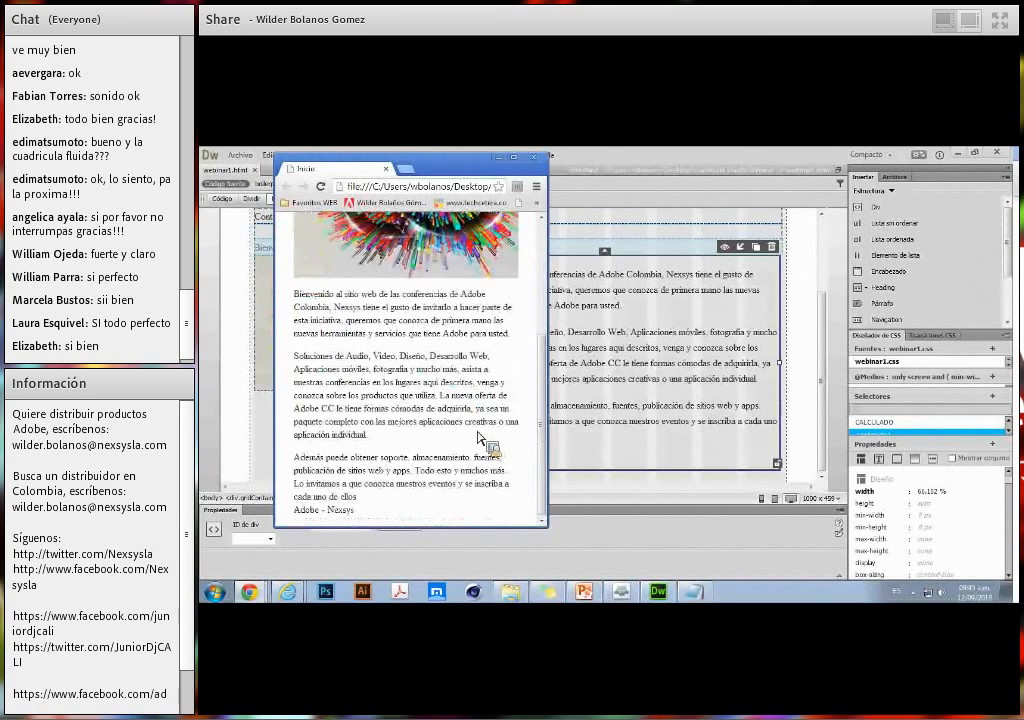
{"action": "left_click", "coordinate": [533, 157]}
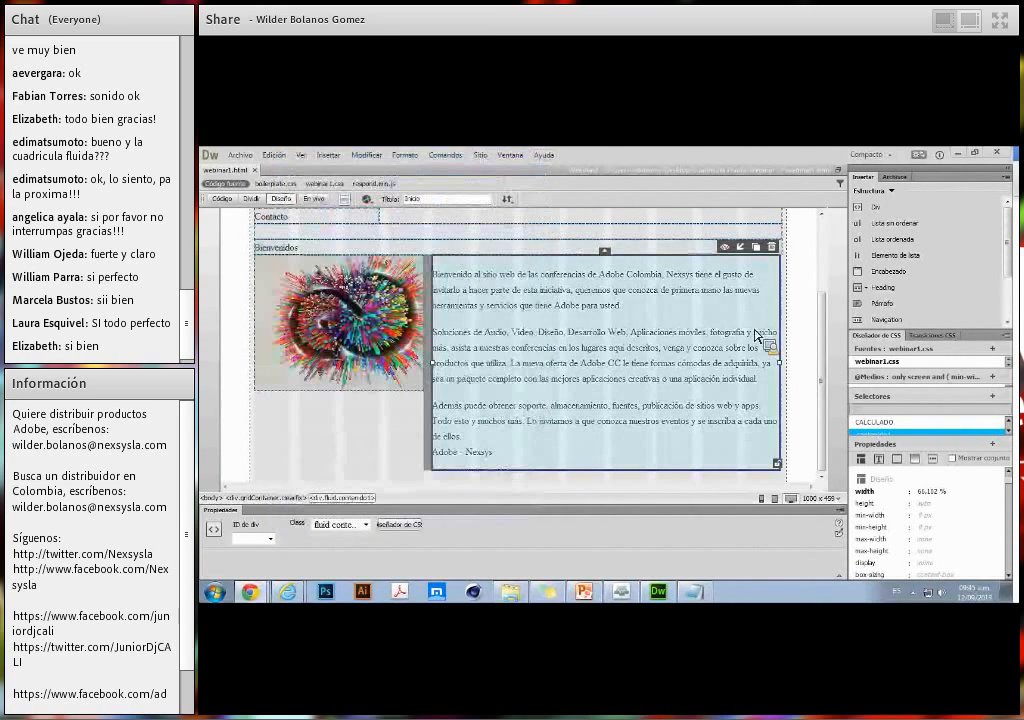
Narrow the navigation buttons to about 15.25 % wide, two columns, in the desktop layout.
{"action": "left_click", "coordinate": [798, 295]}
{"action": "scroll", "coordinate": [796, 295], "scroll_direction": "up", "scroll_amount": 3}
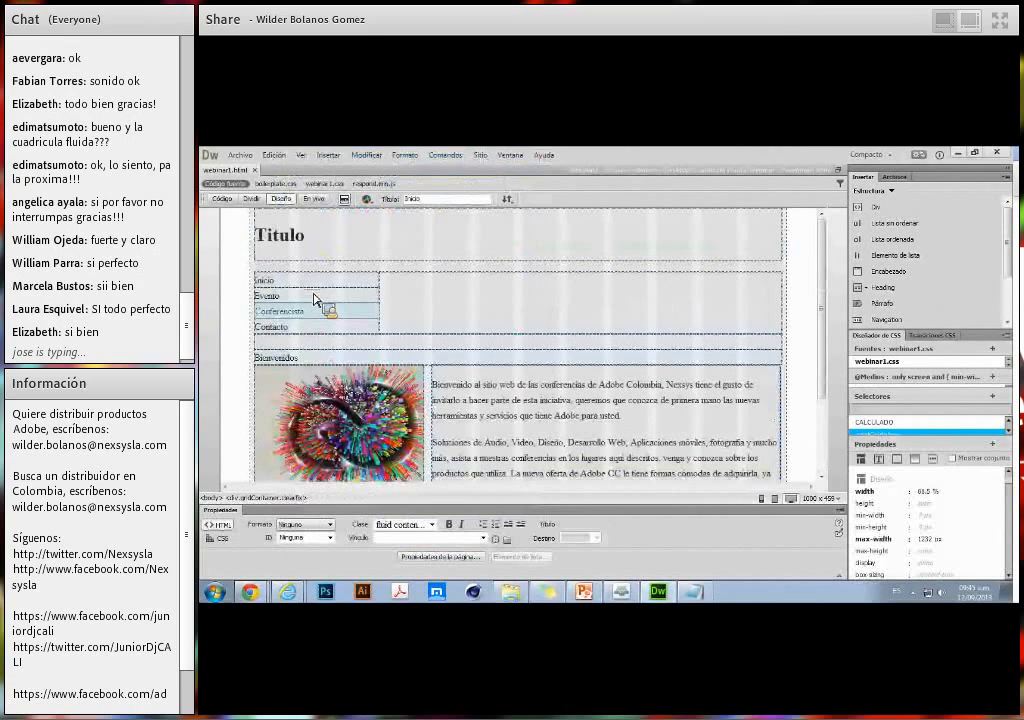
{"action": "left_click_drag", "start_coordinate": [313, 298], "coordinate": [386, 307]}
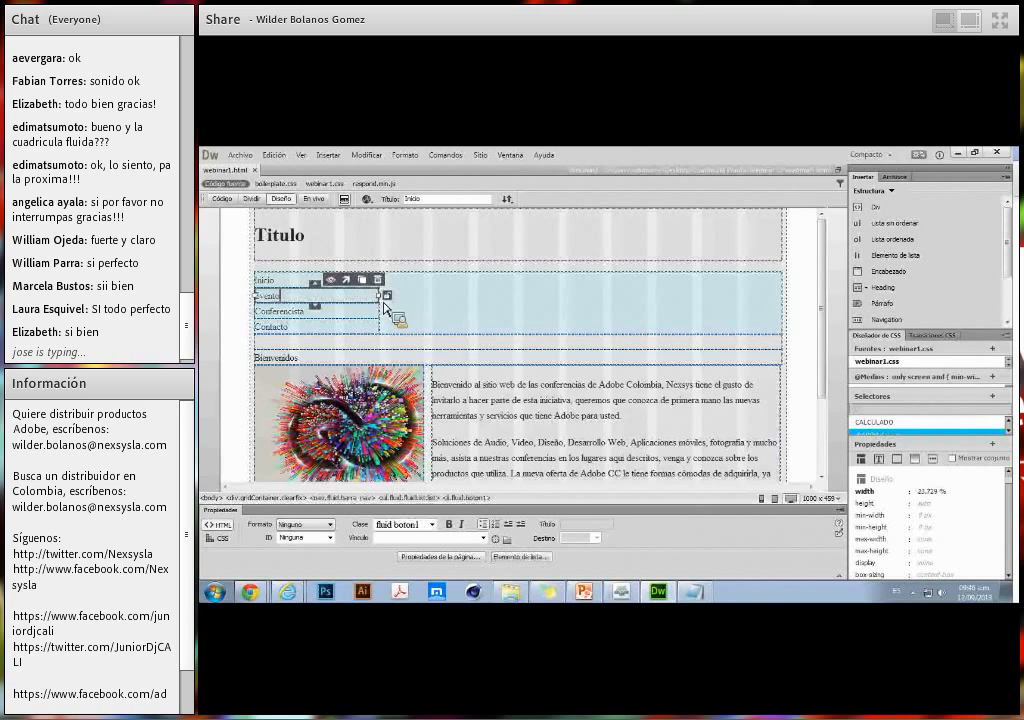
{"action": "left_click", "coordinate": [394, 318]}
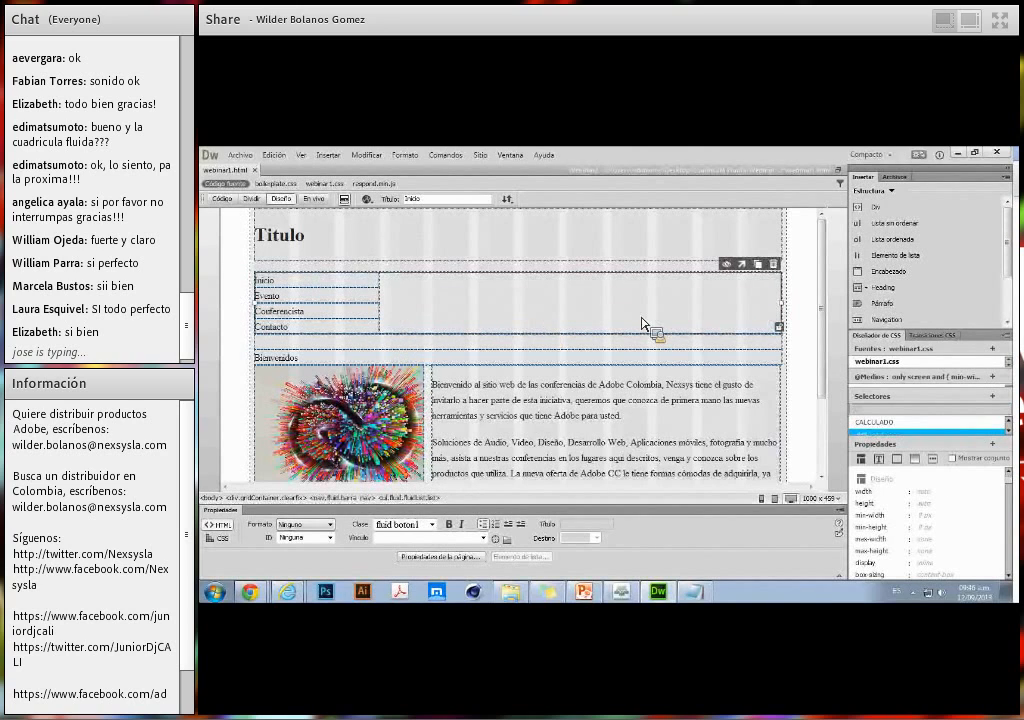
{"action": "left_click", "coordinate": [376, 283]}
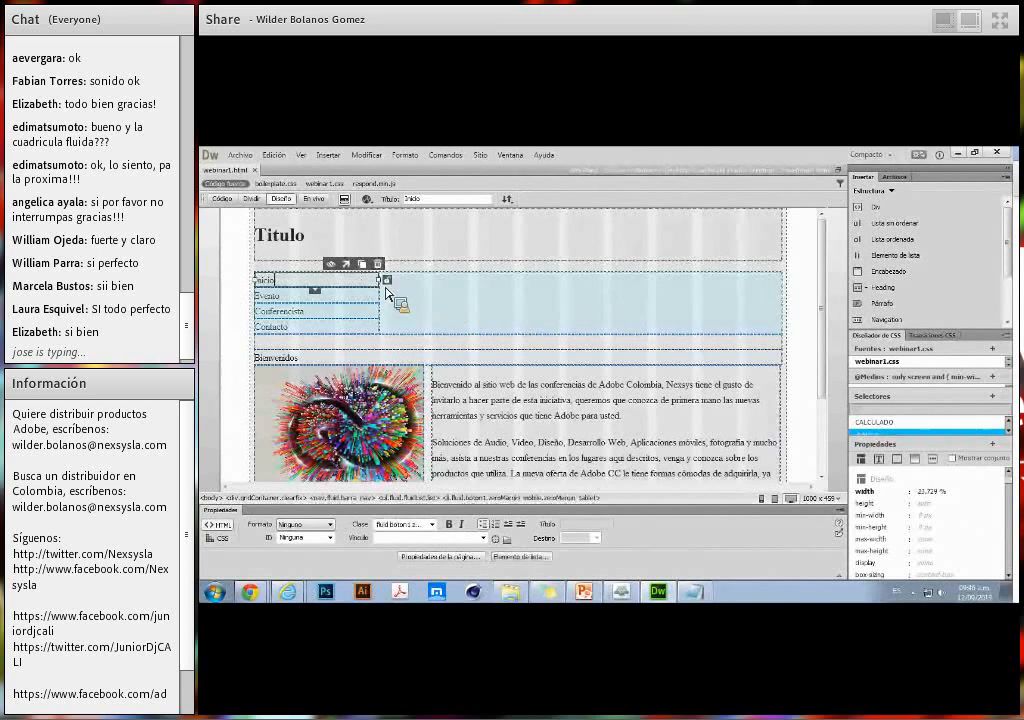
{"action": "left_click_drag", "start_coordinate": [379, 280], "coordinate": [333, 294]}
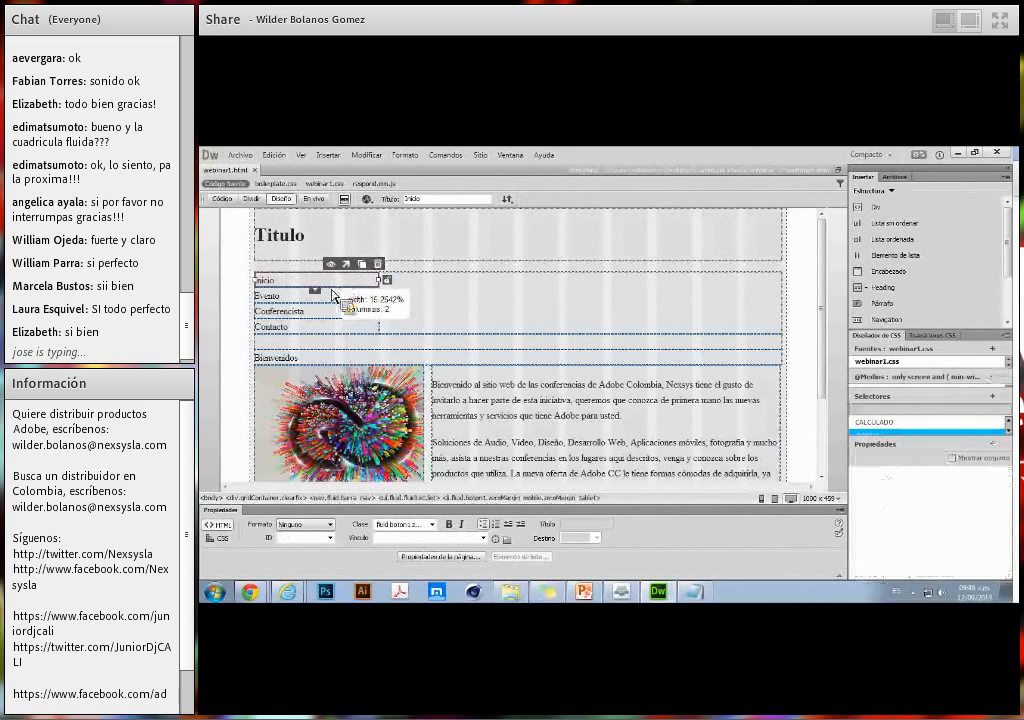
Try to narrow the navigation list to the width of its buttons.
{"action": "left_click", "coordinate": [616, 309]}
{"action": "left_click_drag", "start_coordinate": [781, 304], "coordinate": [361, 334]}
{"action": "left_click", "coordinate": [662, 348]}
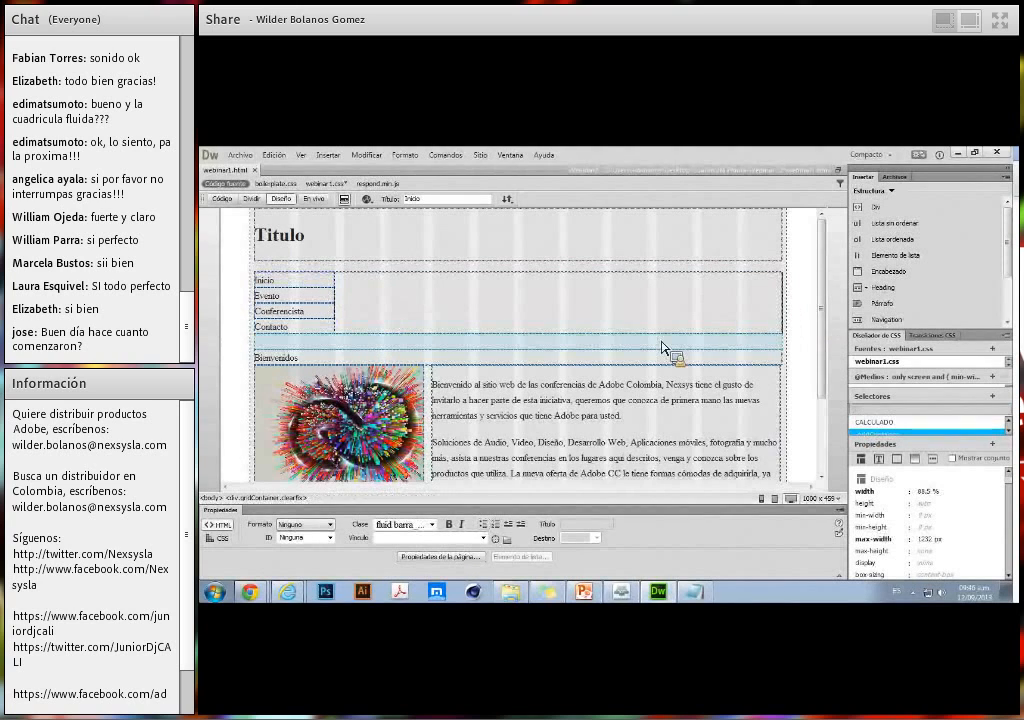
Narrow the empty spacer Div below the navigation bar to 6.78 % wide and give it zero margin in the desktop layout.
{"action": "left_click", "coordinate": [496, 350]}
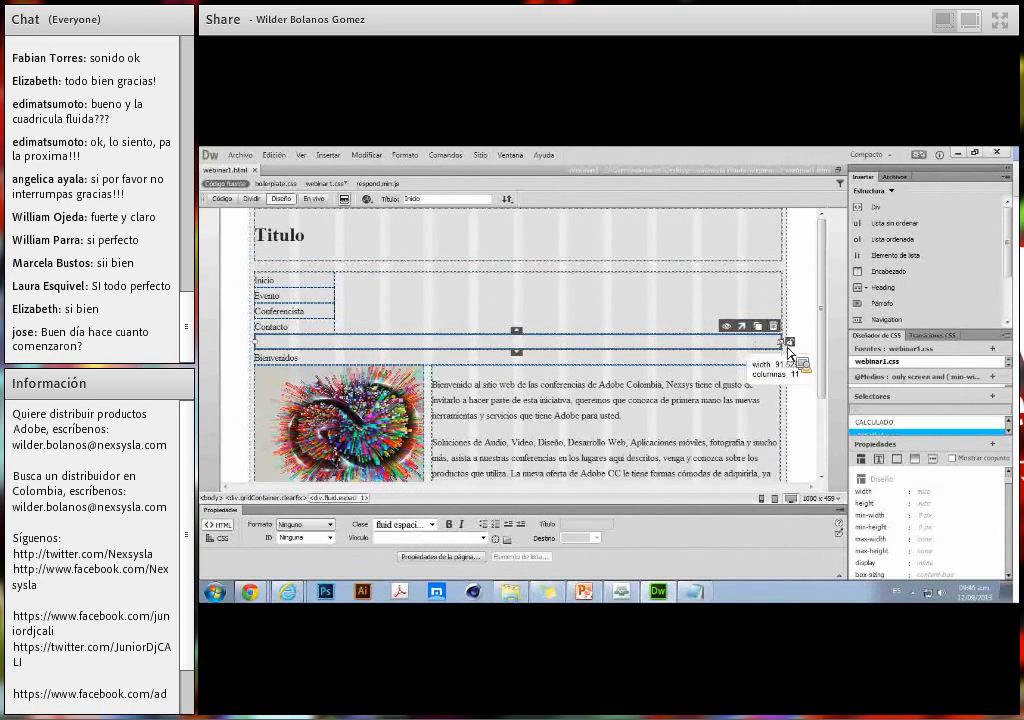
{"action": "mouse_move", "coordinate": [788, 352]}
{"action": "left_mouse_down"}
{"action": "mouse_move", "coordinate": [770, 345]}
{"action": "mouse_move", "coordinate": [778, 348]}
{"action": "left_mouse_up"}
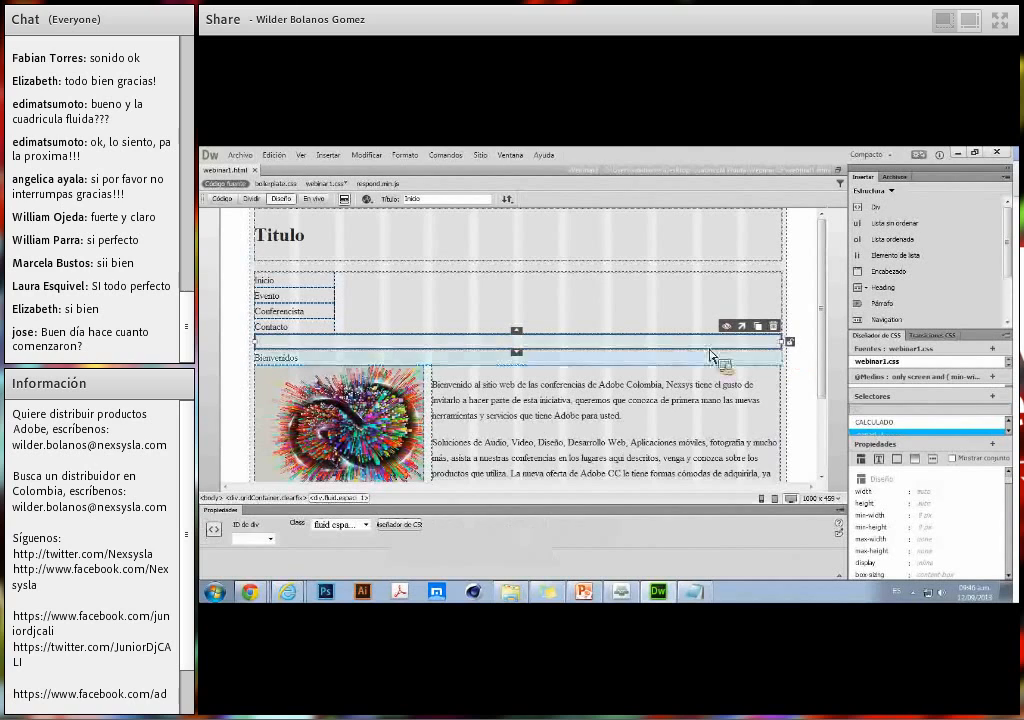
{"action": "scroll", "coordinate": [600, 350], "scroll_direction": "down", "scroll_amount": 2}
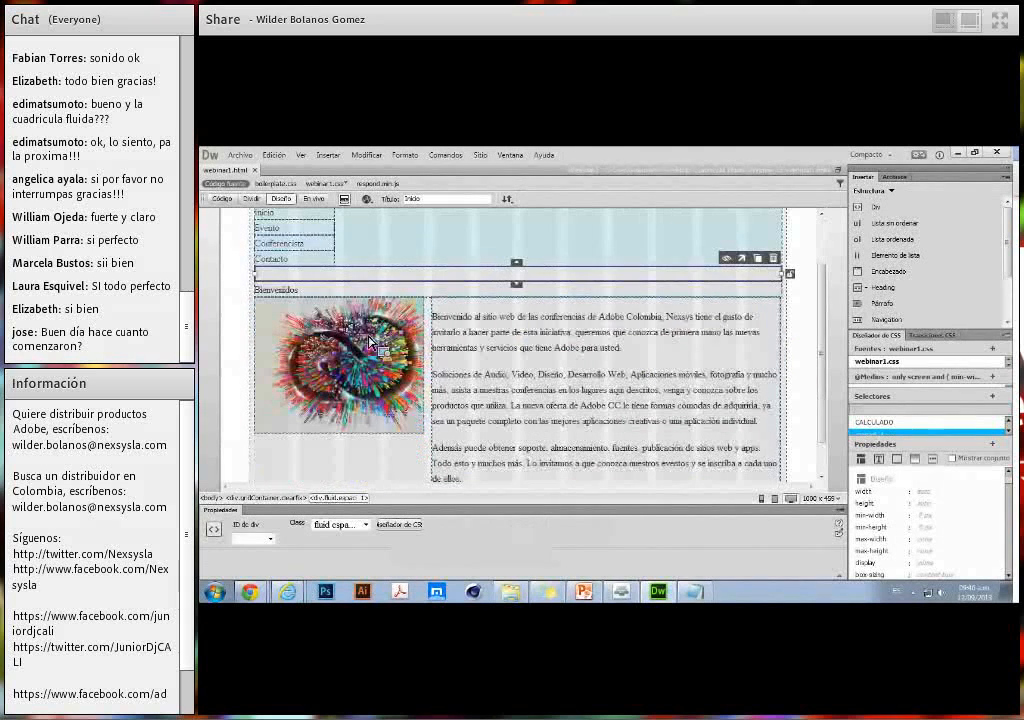
{"action": "scroll", "coordinate": [400, 330], "scroll_direction": "up", "scroll_amount": 2}
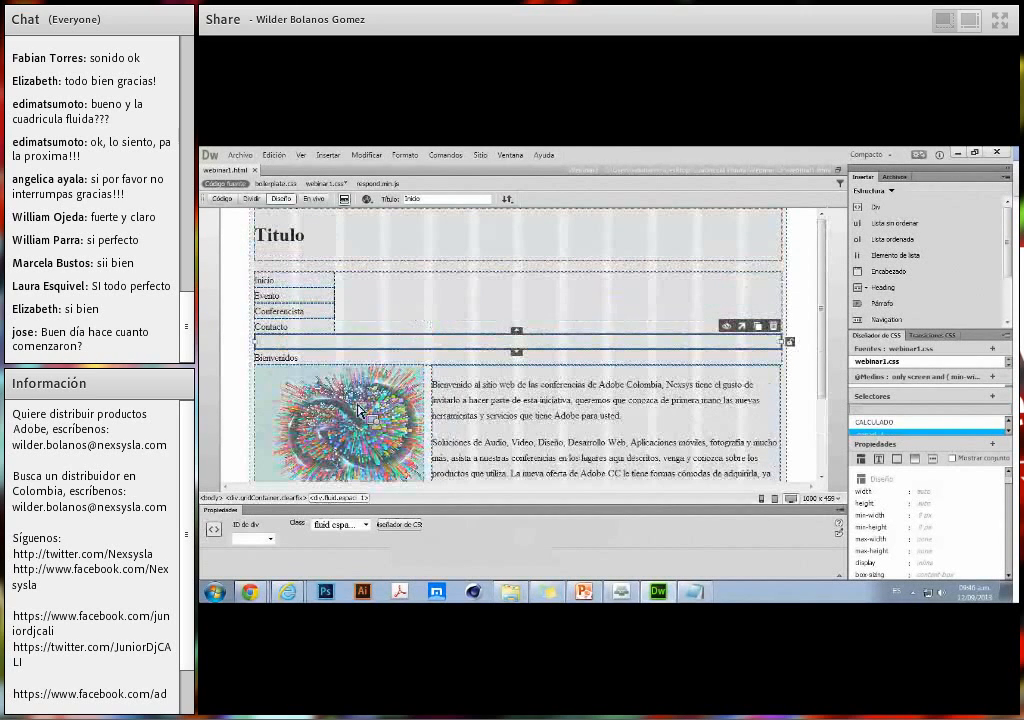
{"action": "left_click_drag", "start_coordinate": [789, 349], "coordinate": [292, 358]}
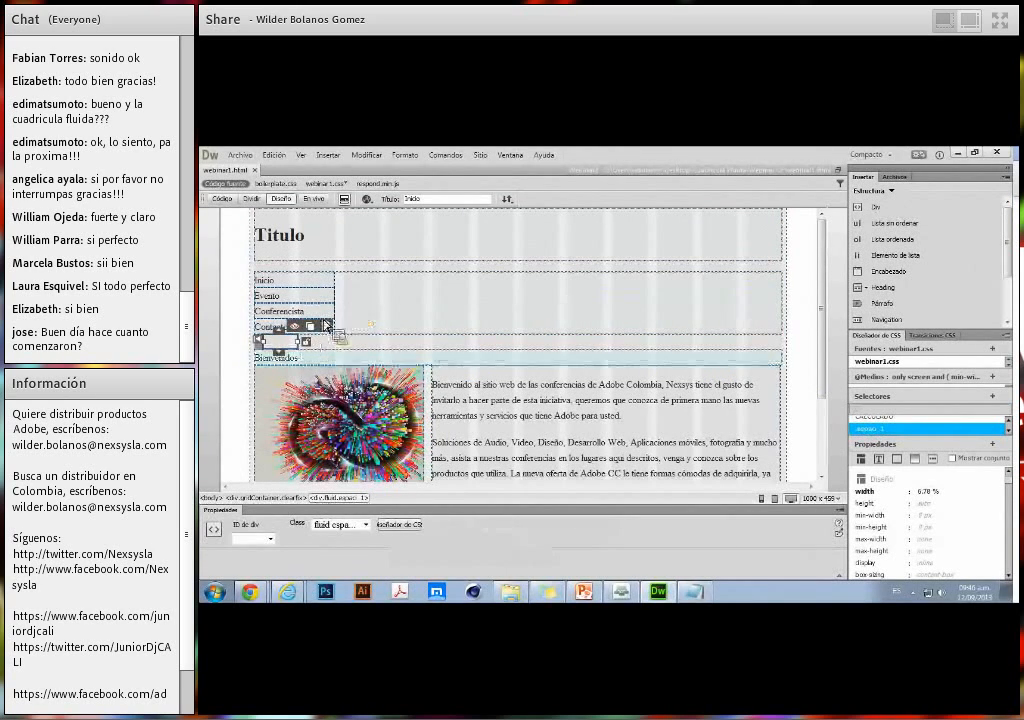
Narrow the navigation bar to about 15.25 % wide so the spacer Div sits beside it.
{"action": "left_click", "coordinate": [436, 333]}
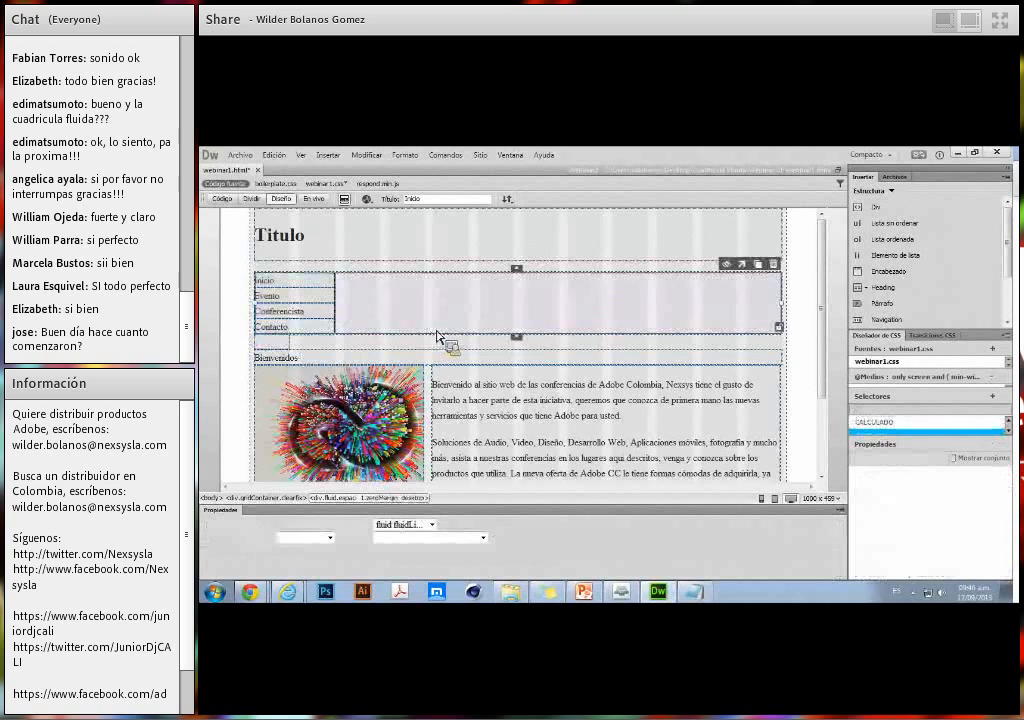
{"action": "left_click_drag", "start_coordinate": [782, 304], "coordinate": [364, 322]}
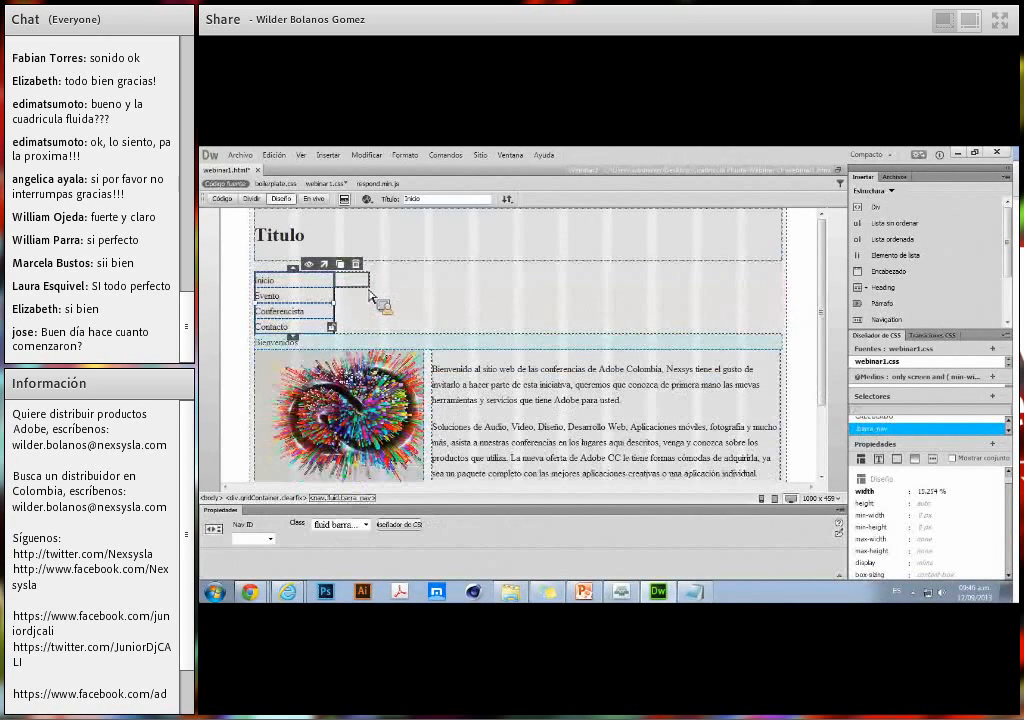
Narrow the Bienvenidos title Div to about 74.6 % wide and move it up a row beside the spacer.
{"action": "left_click", "coordinate": [365, 347]}
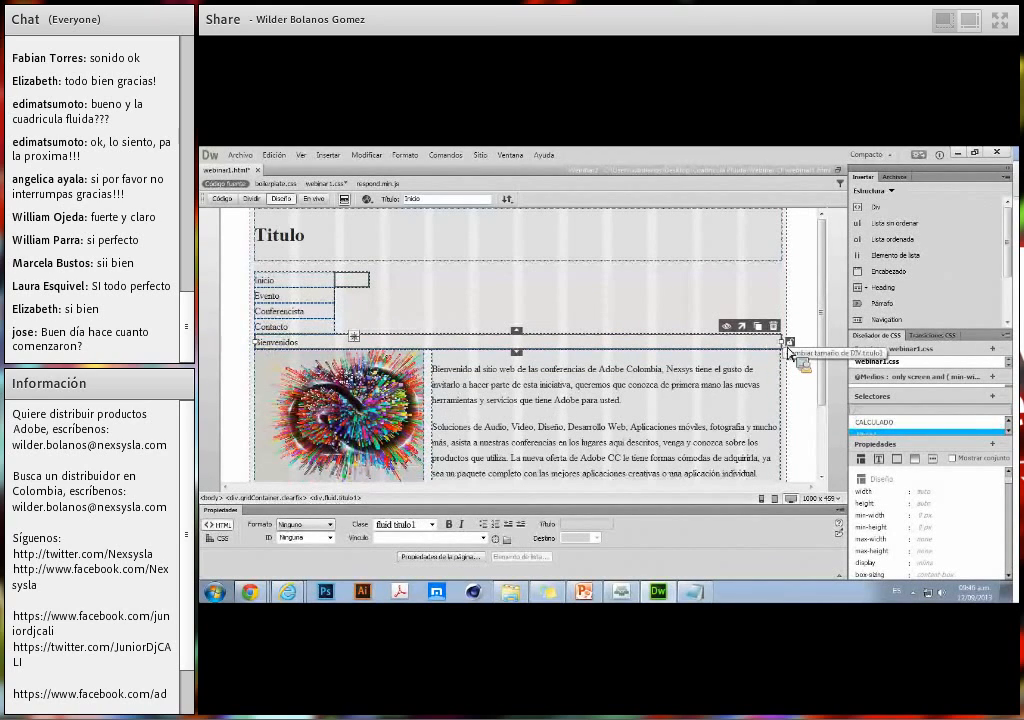
{"action": "left_click_drag", "start_coordinate": [790, 352], "coordinate": [645, 350]}
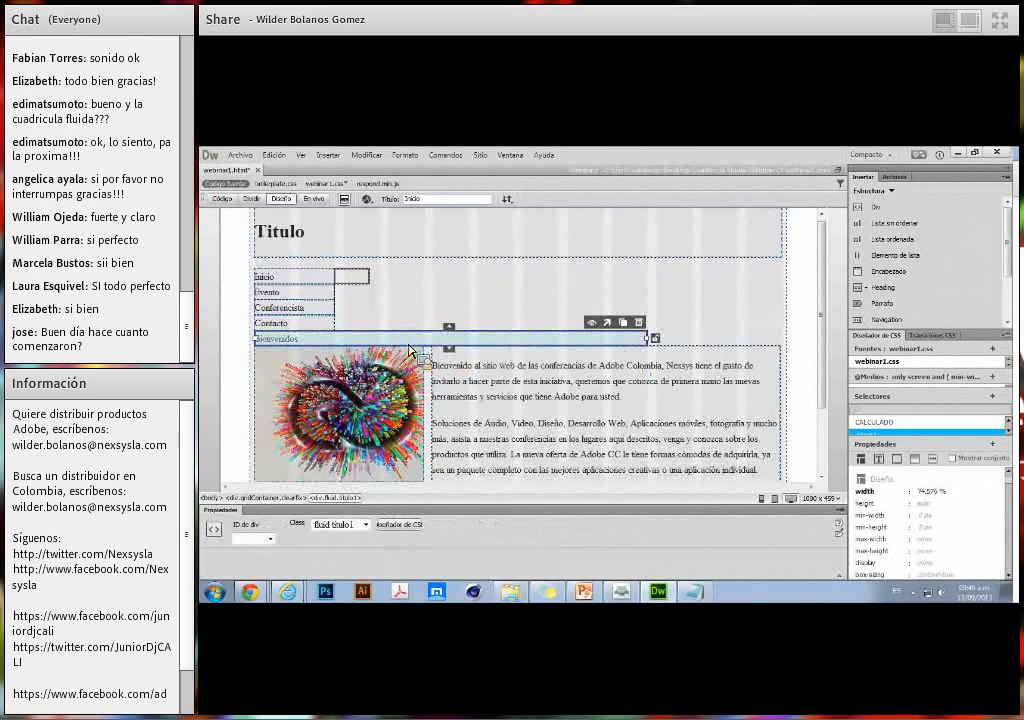
{"action": "left_click", "coordinate": [607, 323]}
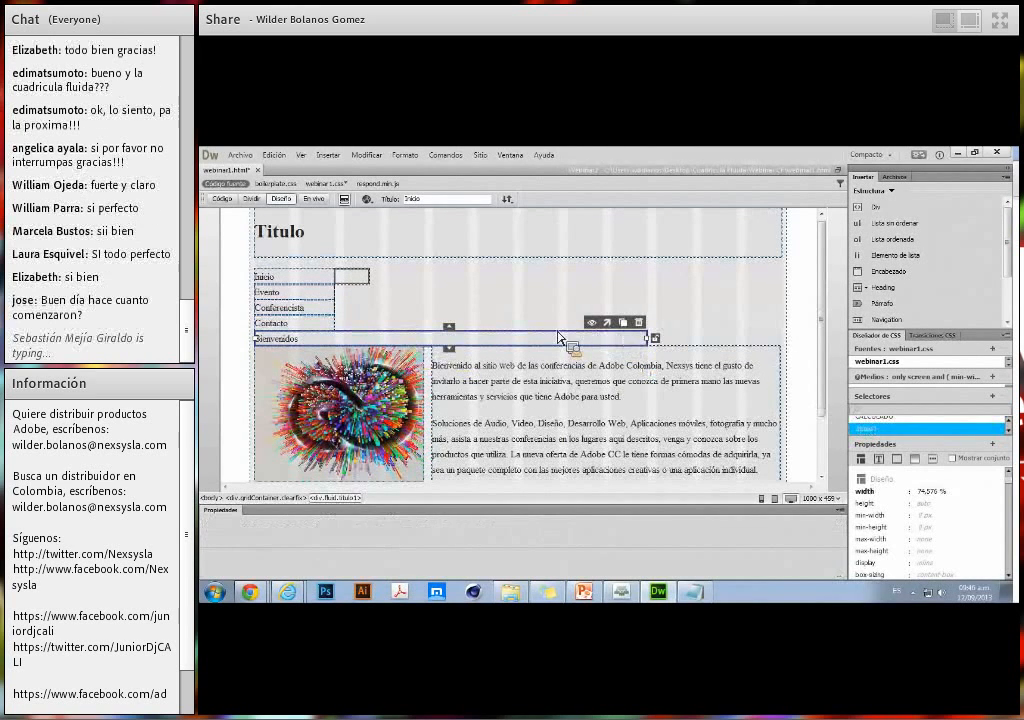
{"action": "left_click", "coordinate": [432, 281]}
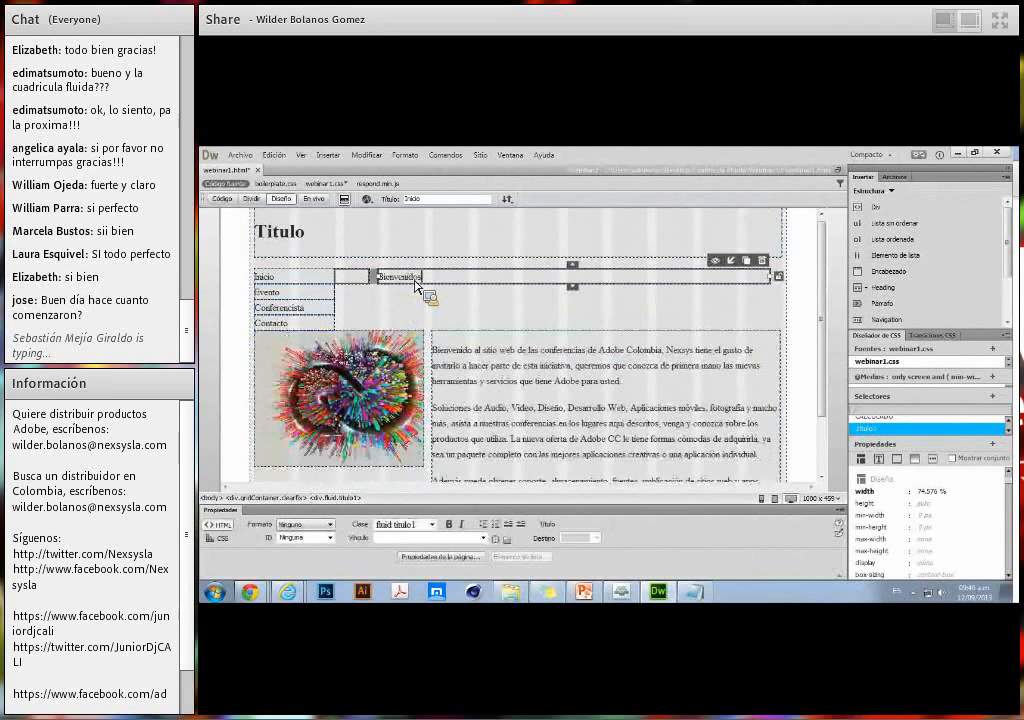
Move the imagen1 Div up a row so it sits beside the navigation buttons, below the title.
{"action": "left_click", "coordinate": [387, 368]}
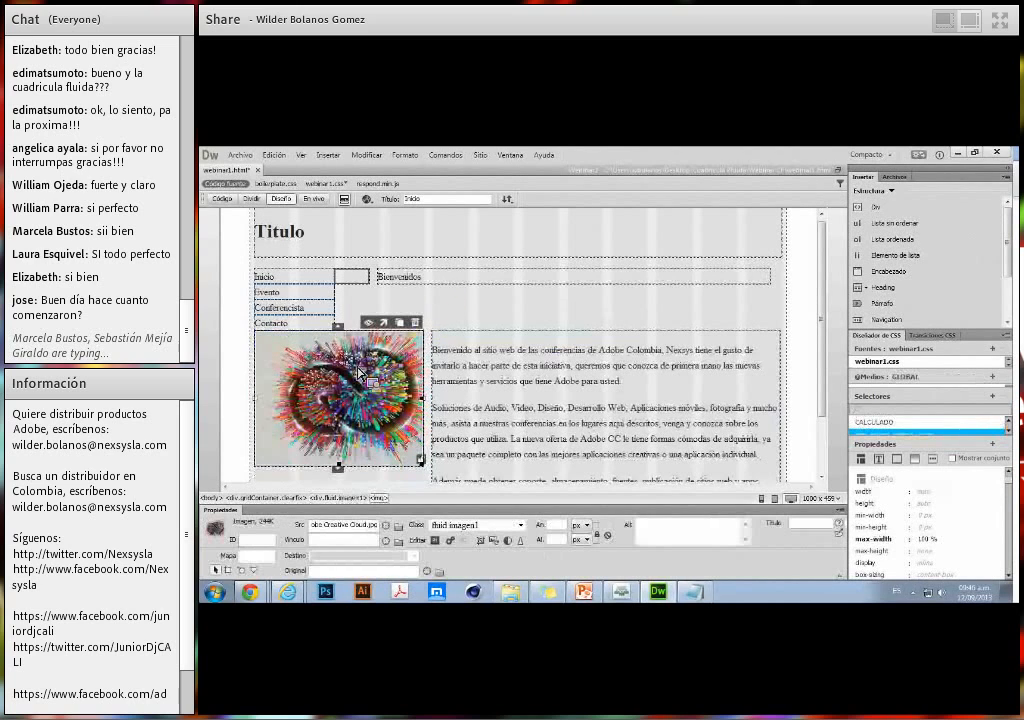
{"action": "left_click", "coordinate": [384, 323]}
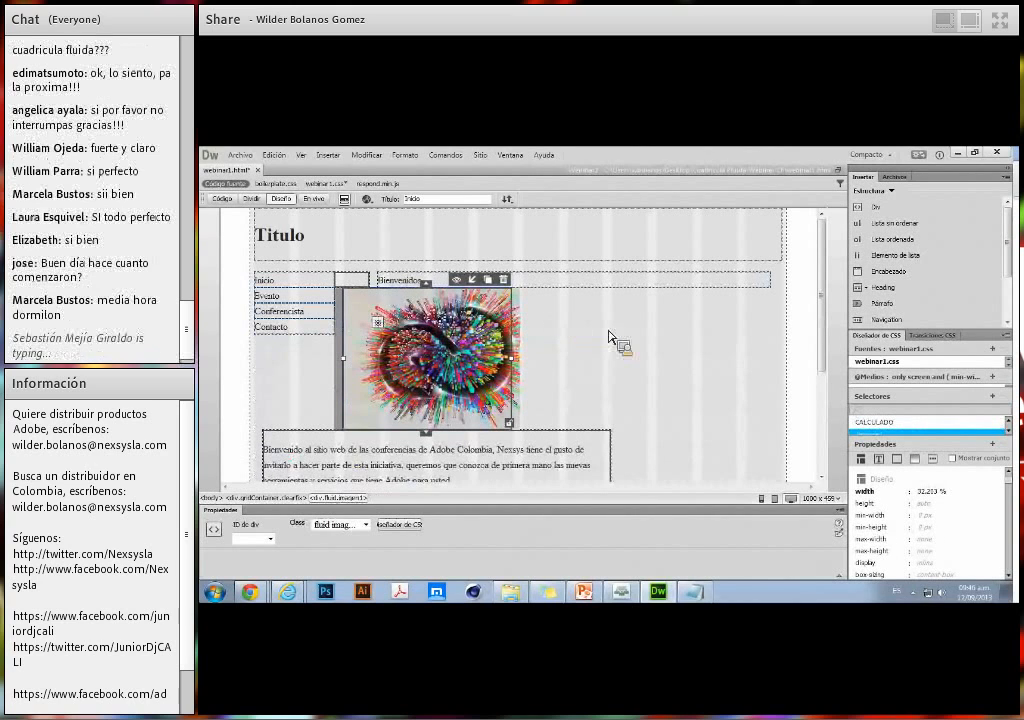
Narrow the welcome text Div and move it up a row beside the image in the desktop layout.
{"action": "scroll", "coordinate": [448, 400], "scroll_direction": "down", "scroll_amount": 3}
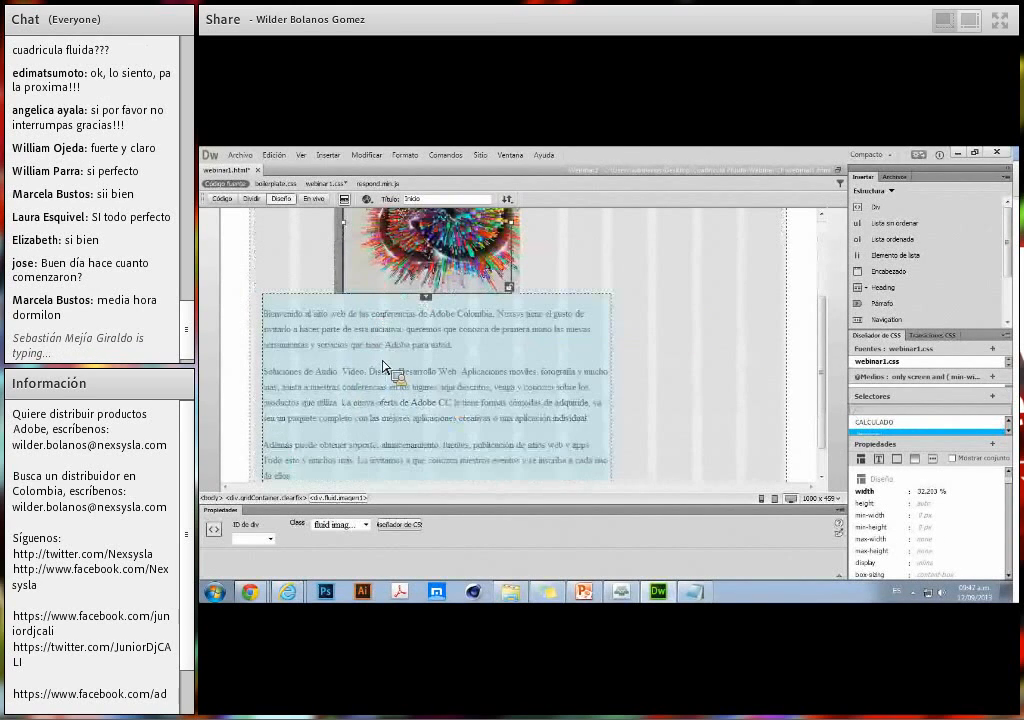
{"action": "left_click", "coordinate": [577, 404]}
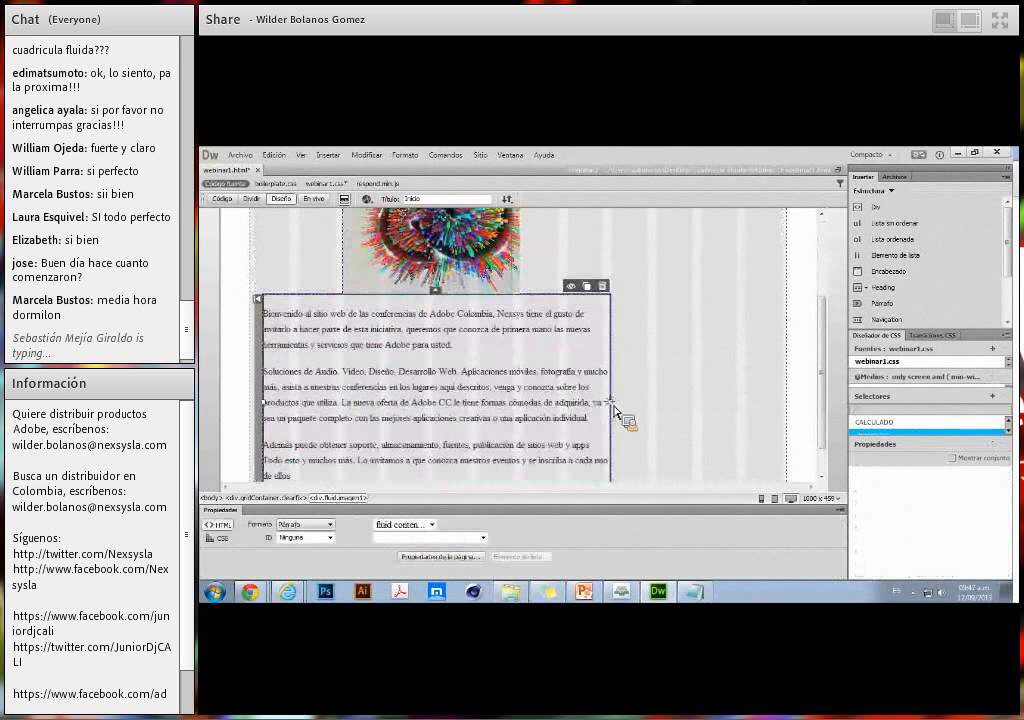
{"action": "left_click_drag", "start_coordinate": [576, 407], "coordinate": [543, 410]}
{"action": "left_click", "coordinate": [808, 300]}
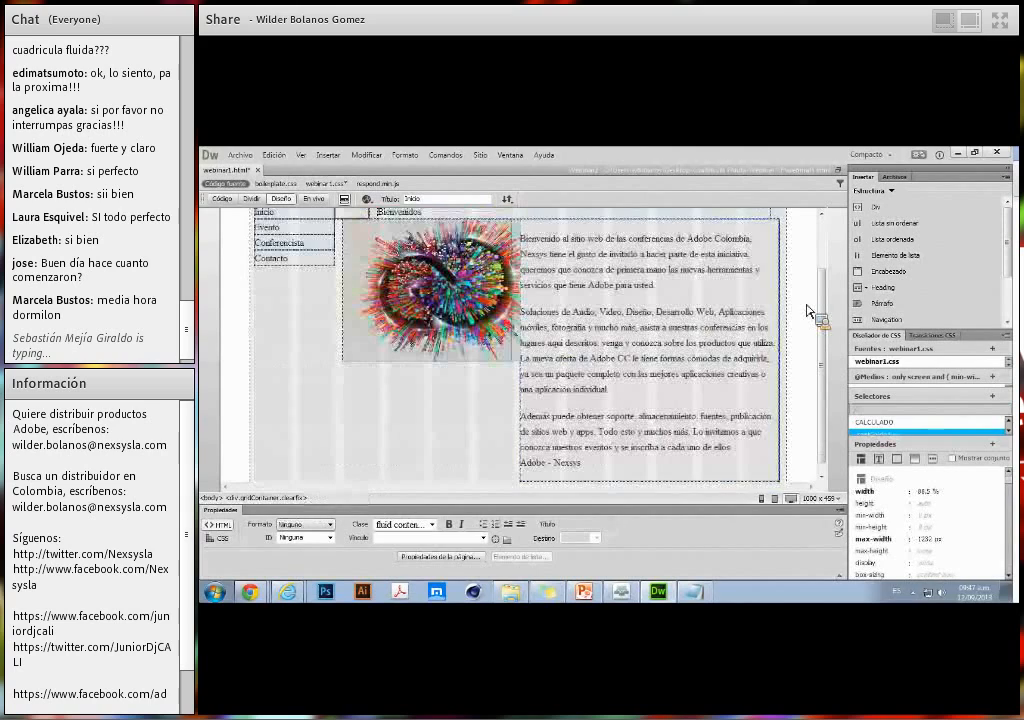
Review the rearranged desktop layout and switch to the mobile layout.
{"action": "scroll", "coordinate": [808, 300], "scroll_direction": "up", "scroll_amount": 1}
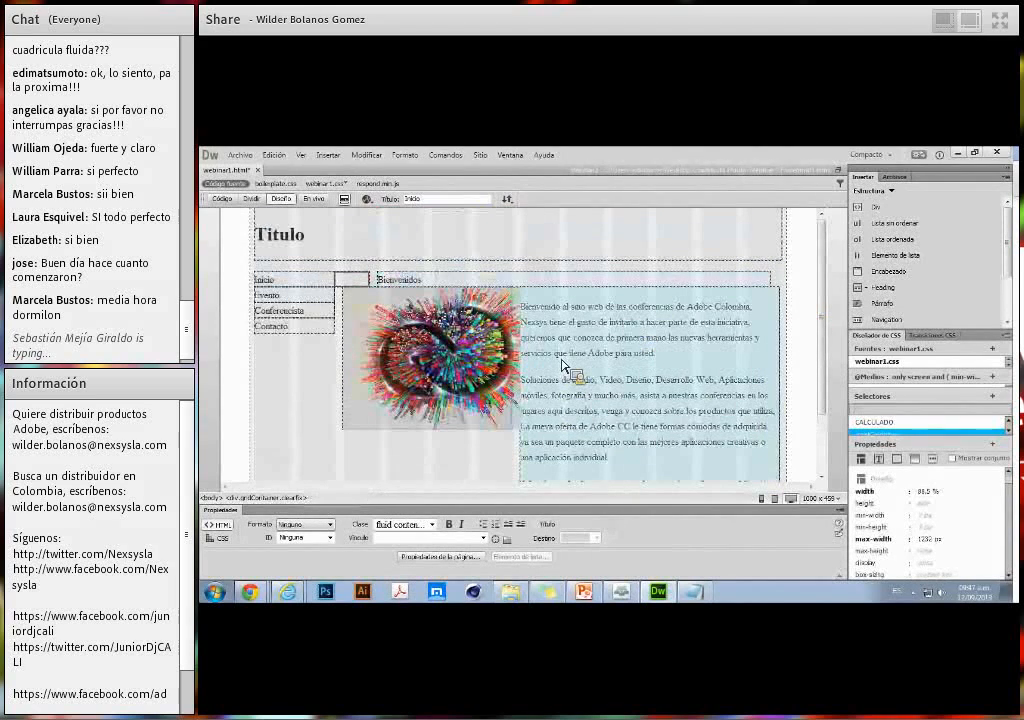
{"action": "scroll", "coordinate": [566, 360], "scroll_direction": "down", "scroll_amount": 3}
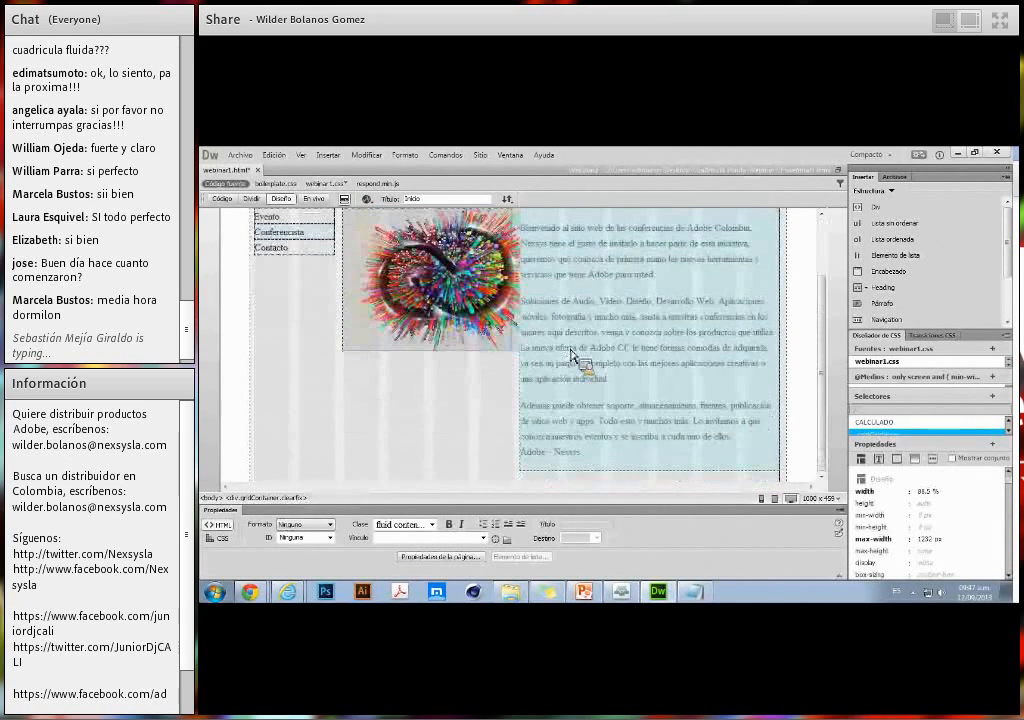
{"action": "left_click", "coordinate": [772, 499]}
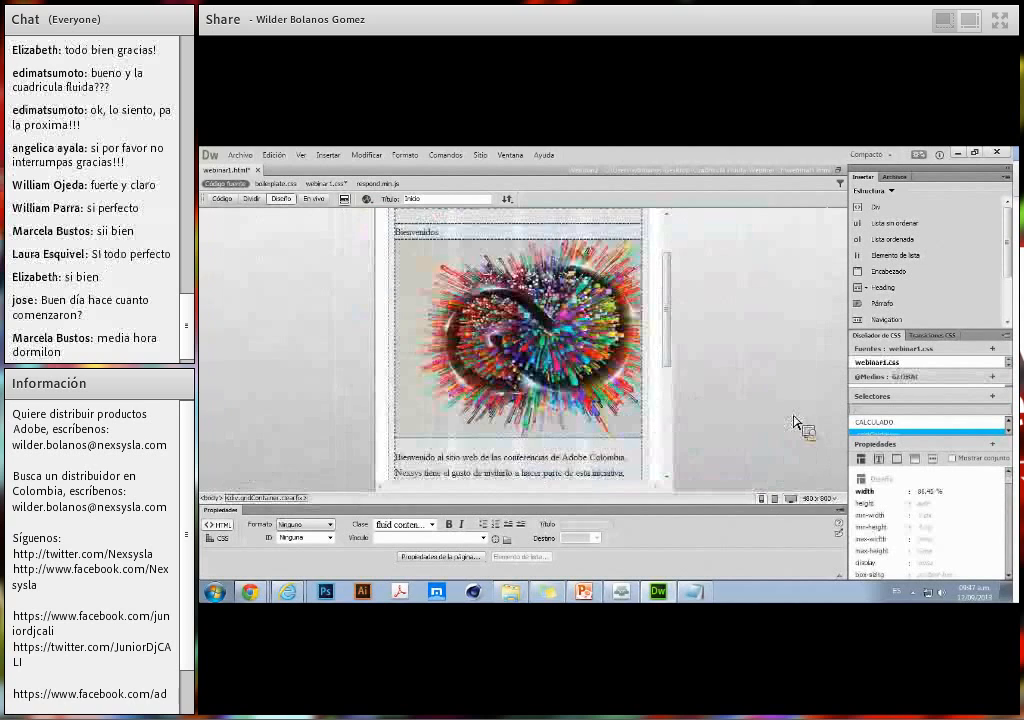
Insert a fluid Div with the class titulo2 below the welcome text and replace its placeholder with "Eventos".
{"action": "scroll", "coordinate": [800, 423], "scroll_direction": "down", "scroll_amount": 5}
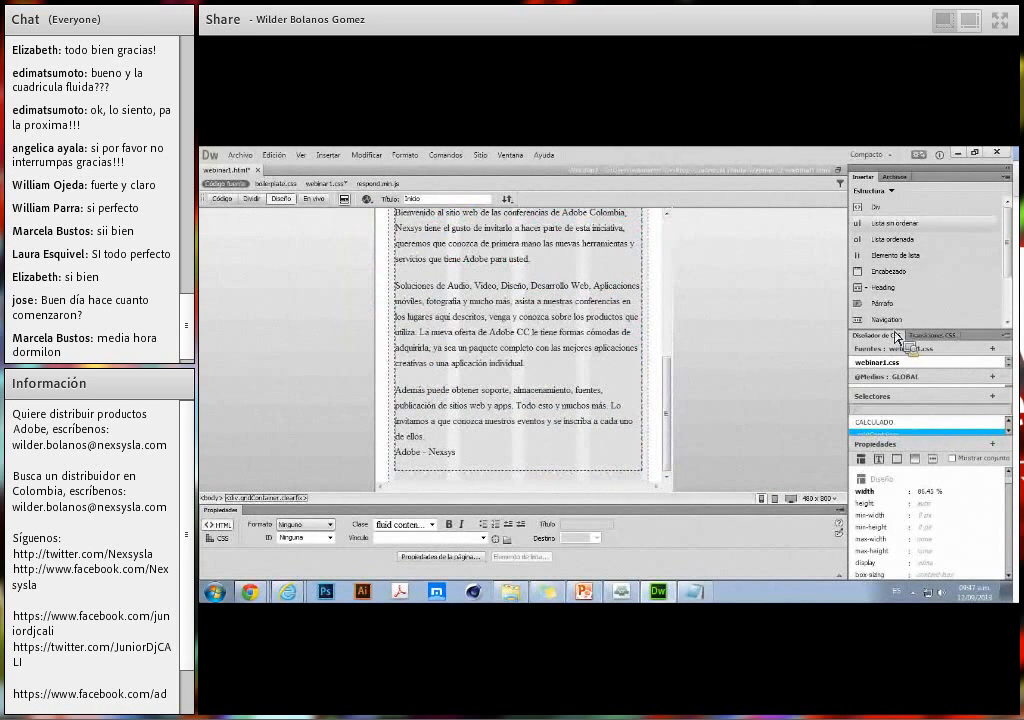
{"action": "left_click", "coordinate": [886, 210]}
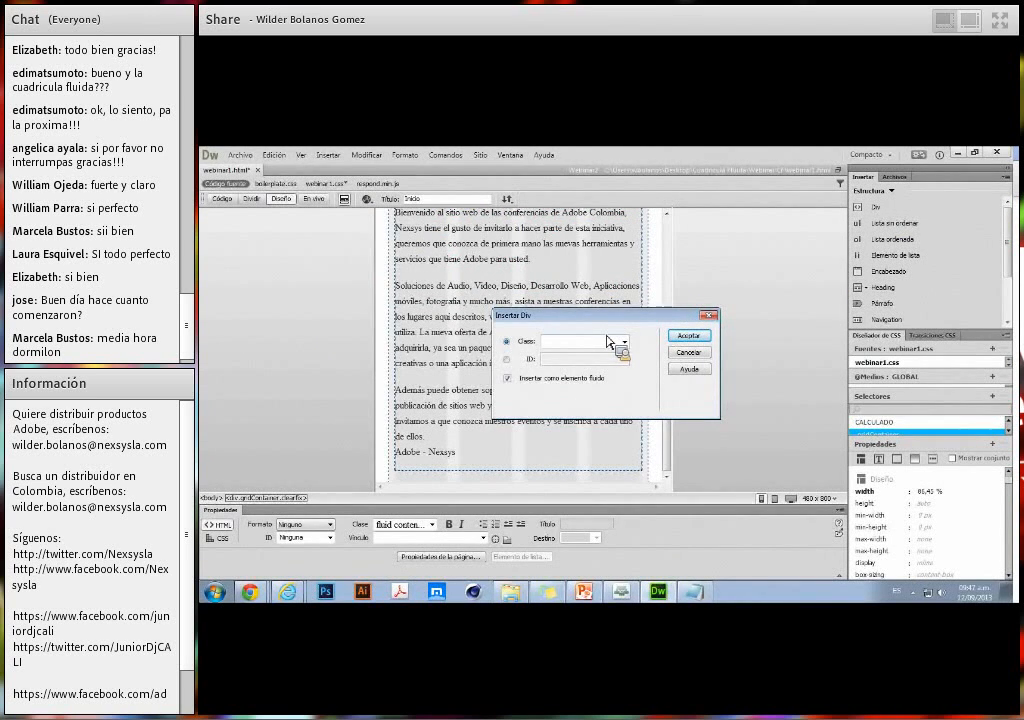
{"action": "type", "text": "titulo2"}
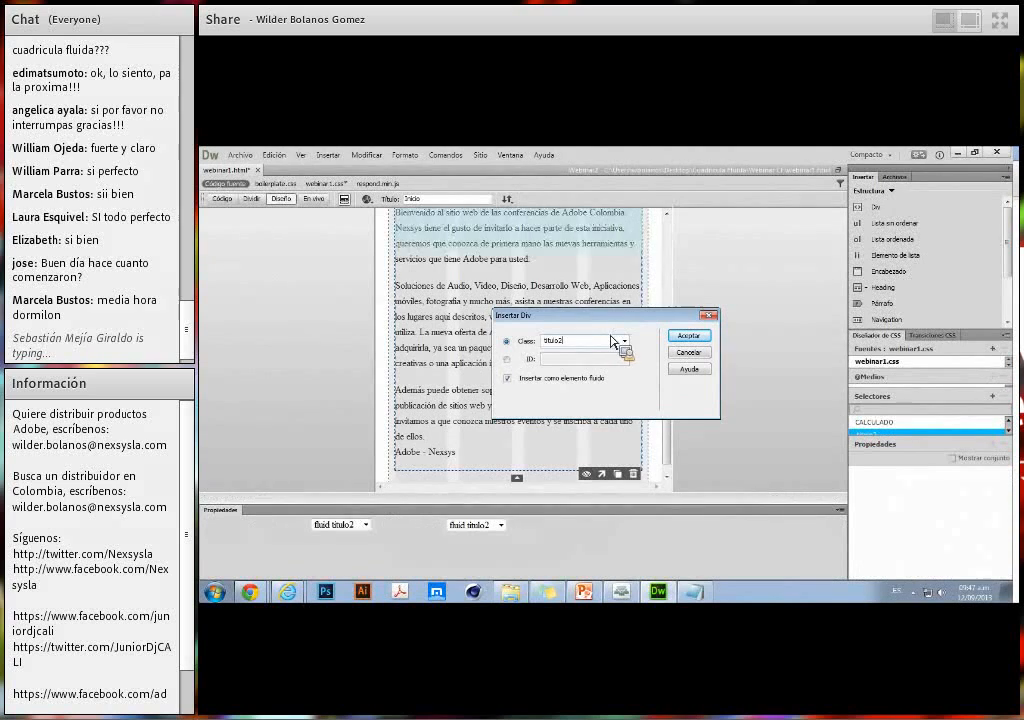
{"action": "key", "text": "Return"}
{"action": "left_click_drag", "start_coordinate": [524, 474], "coordinate": [411, 484]}
{"action": "type", "text": "Eventos"}
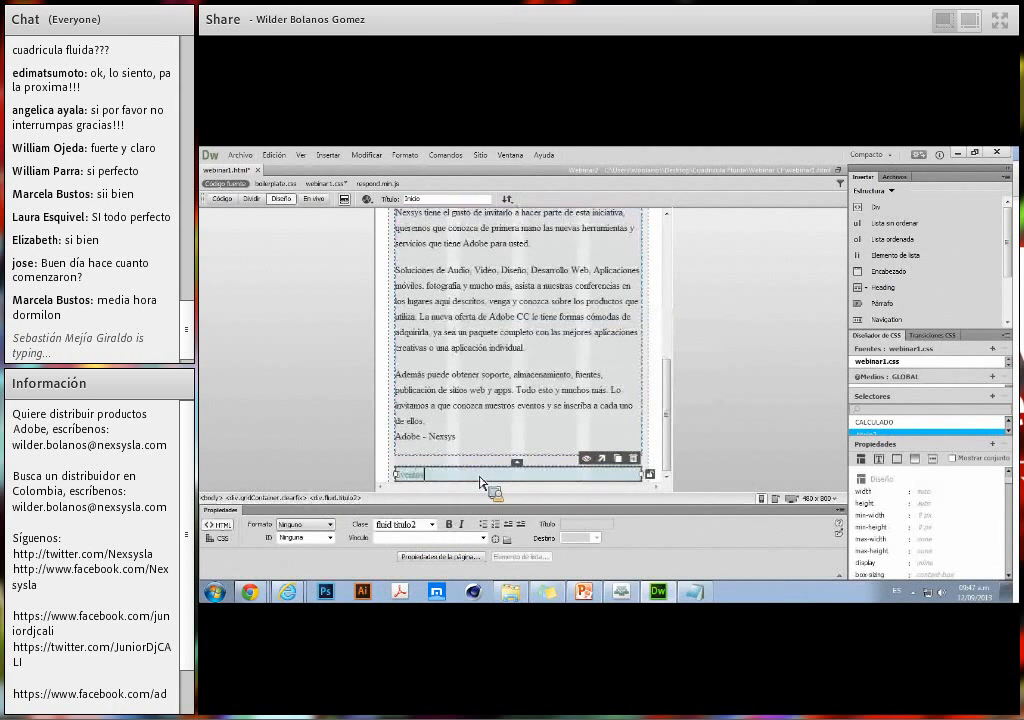
Insert a fluid Div with the class imagen2 below the Eventos title.
{"action": "left_click", "coordinate": [661, 467]}
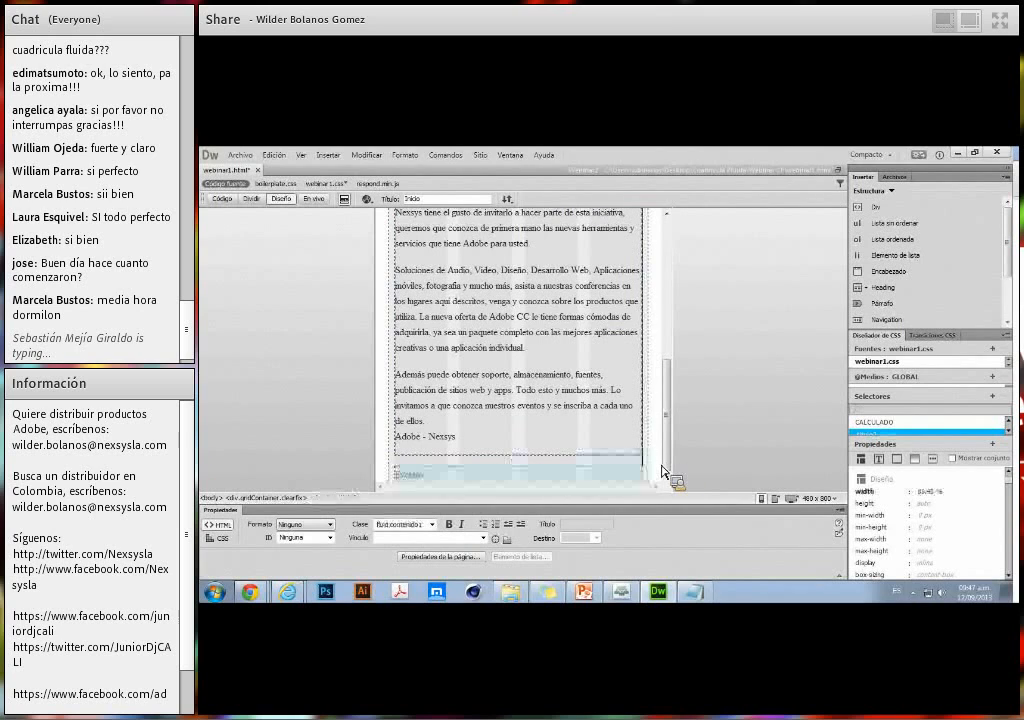
{"action": "left_click", "coordinate": [651, 482]}
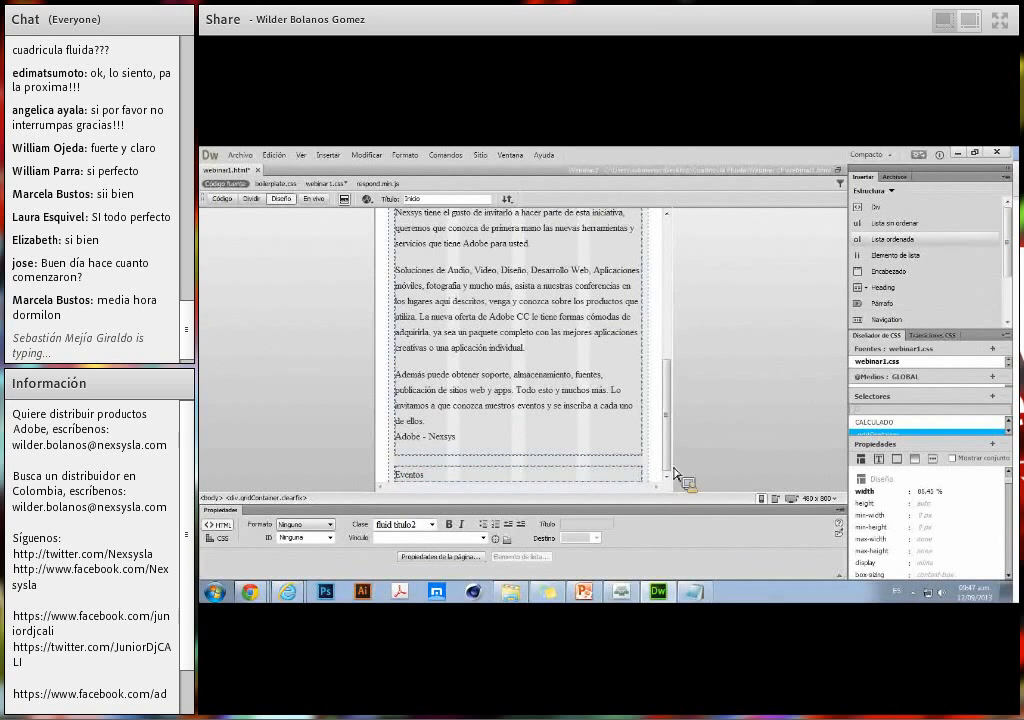
{"action": "left_click", "coordinate": [876, 207]}
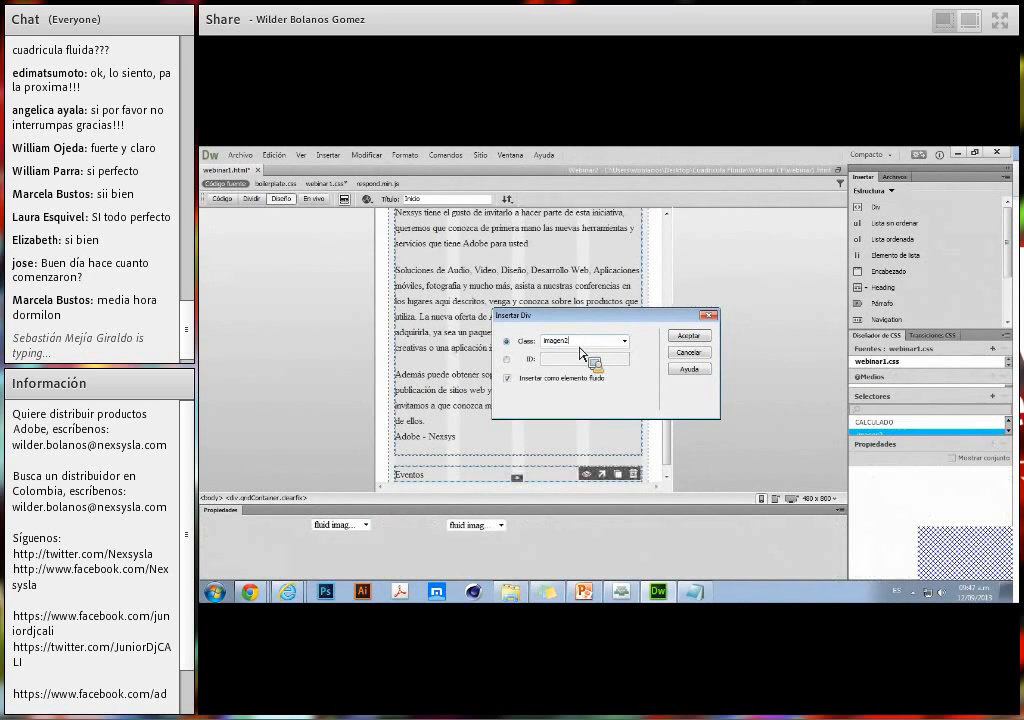
{"action": "key", "text": "Return"}
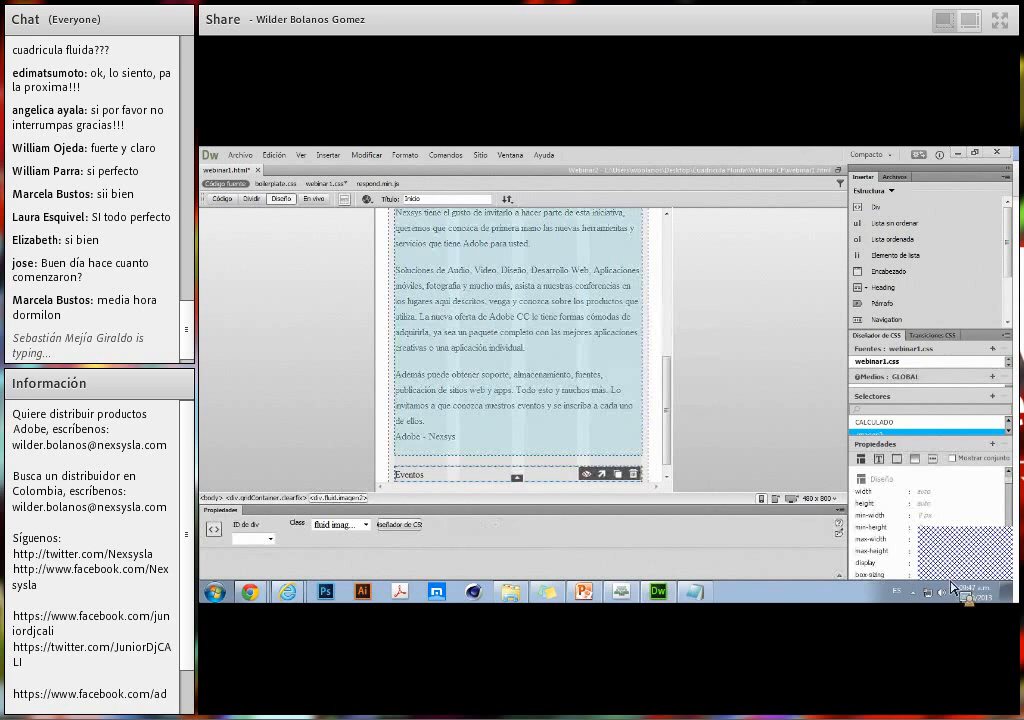
{"action": "scroll", "coordinate": [674, 460], "scroll_direction": "down", "scroll_amount": 1}
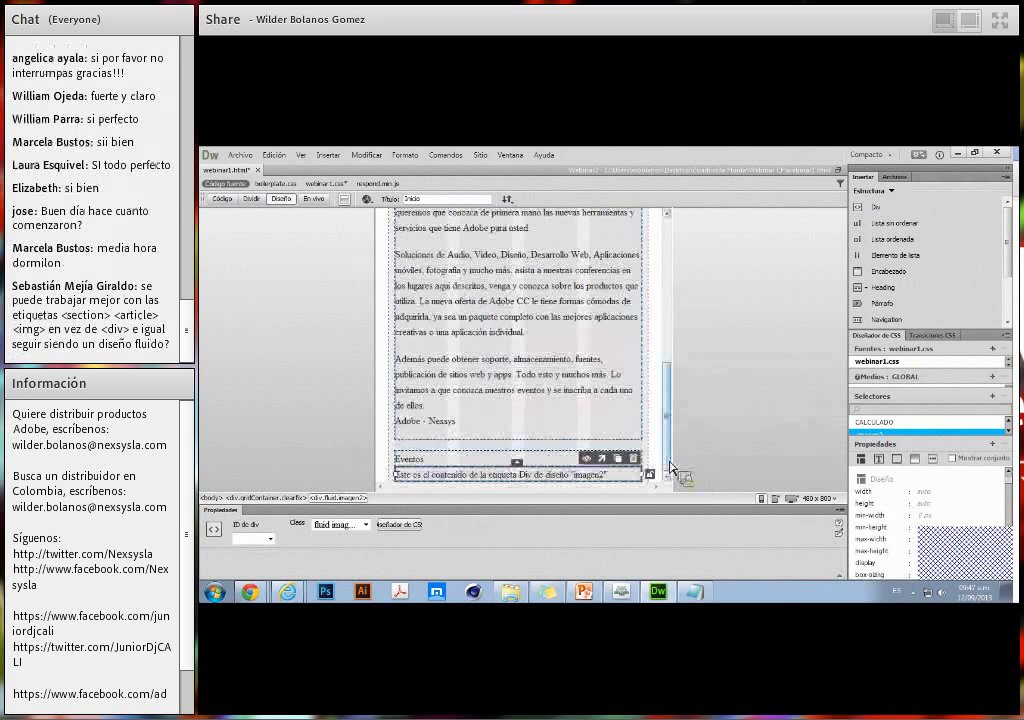
Insert a fluid Div with the class contenido2 below the imagen2 Div.
{"action": "double_click", "coordinate": [658, 475]}
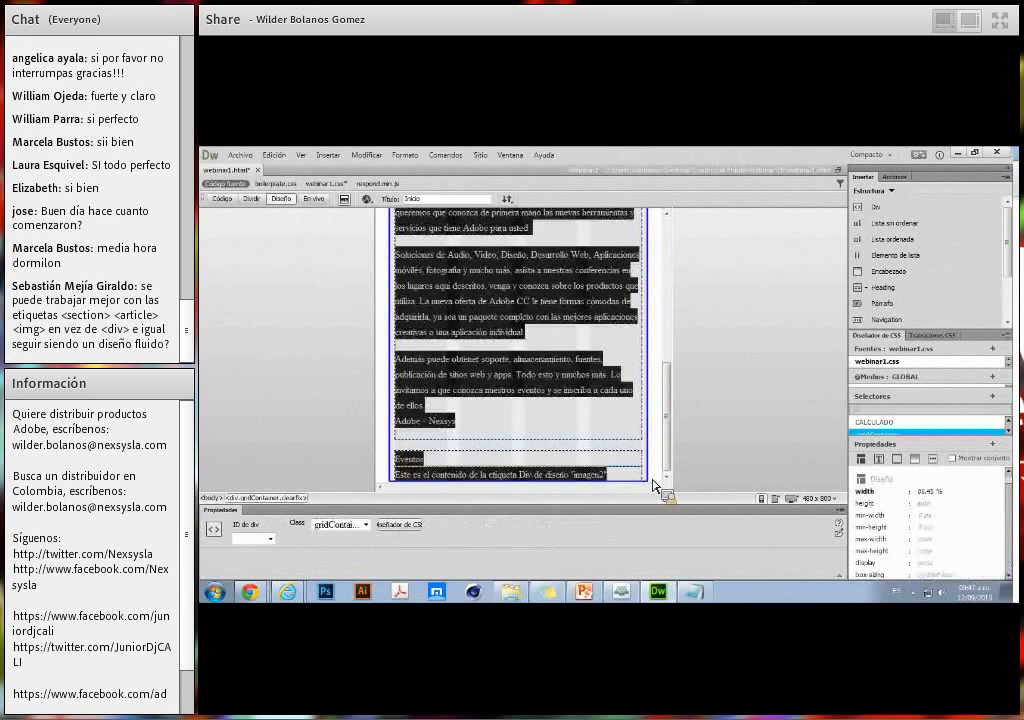
{"action": "left_click", "coordinate": [651, 482]}
{"action": "left_click", "coordinate": [872, 207]}
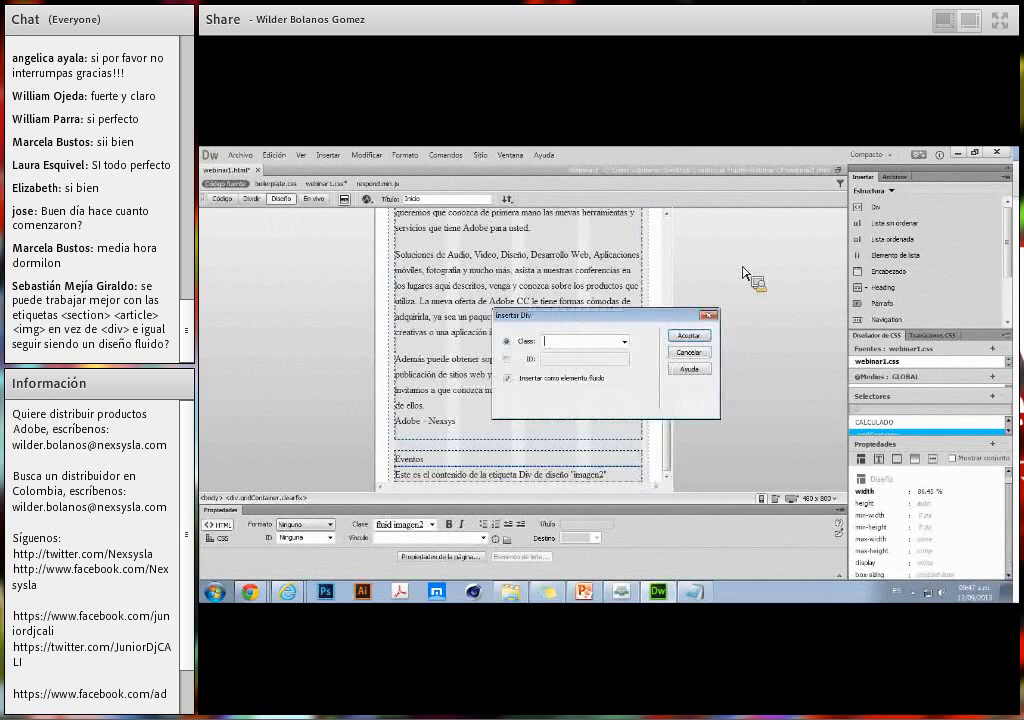
{"action": "type", "text": "ca"}
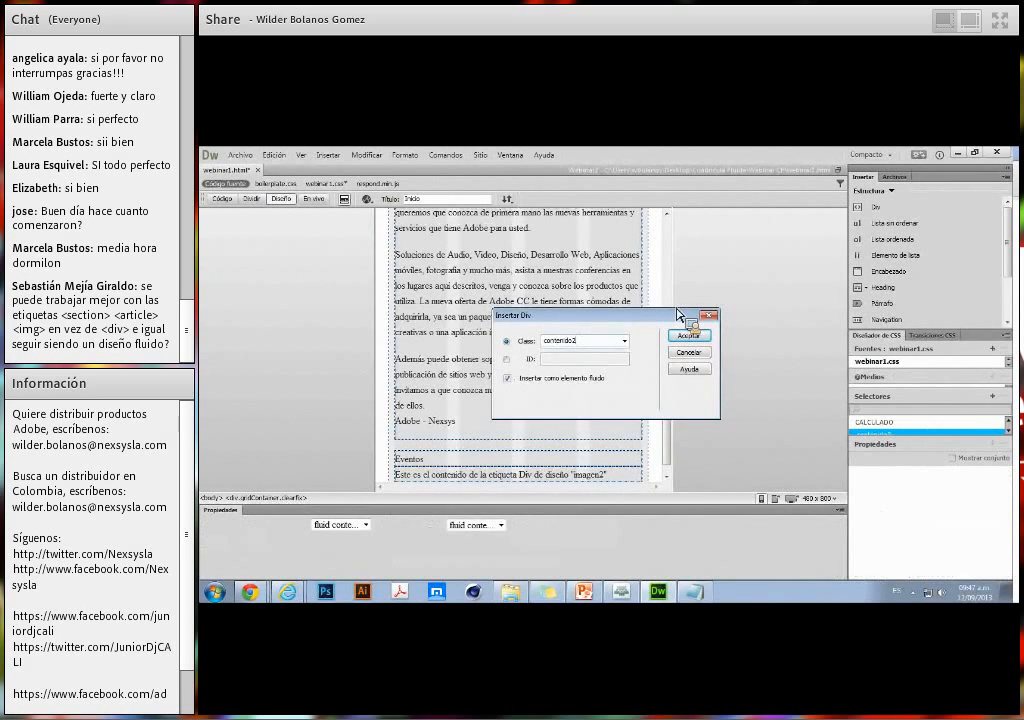
{"action": "left_click", "coordinate": [688, 335]}
Replace the placeholder text in the imagen2 Div with the image Adobe-CC-diagram-summary_610x319 from the imagenes folder.
{"action": "left_click", "coordinate": [447, 444]}
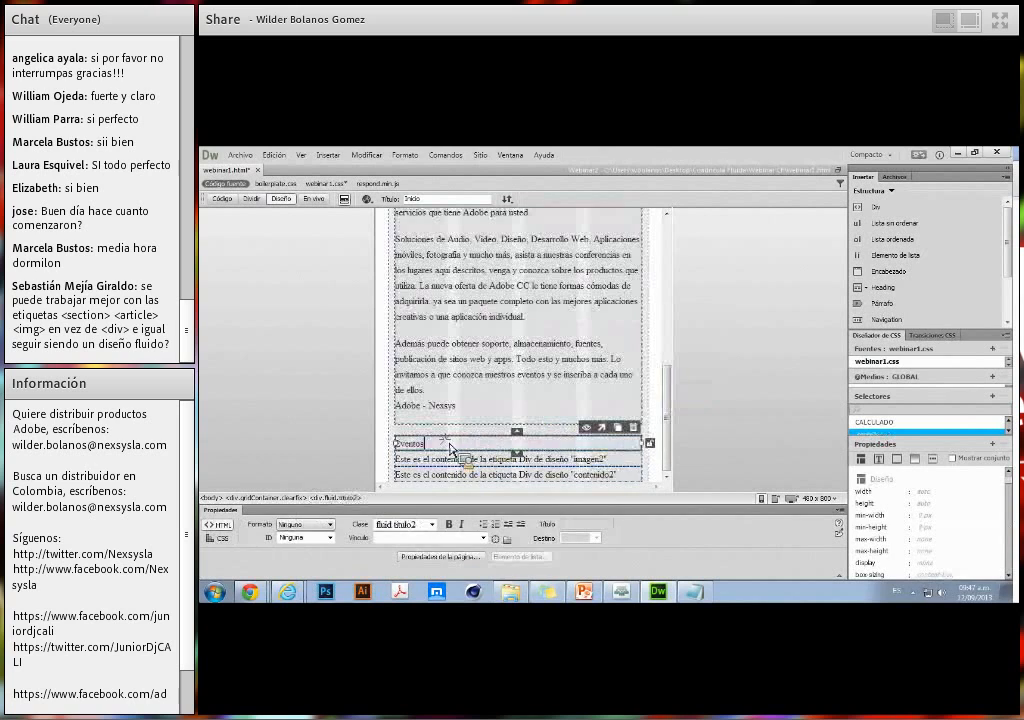
{"action": "left_click", "coordinate": [396, 460]}
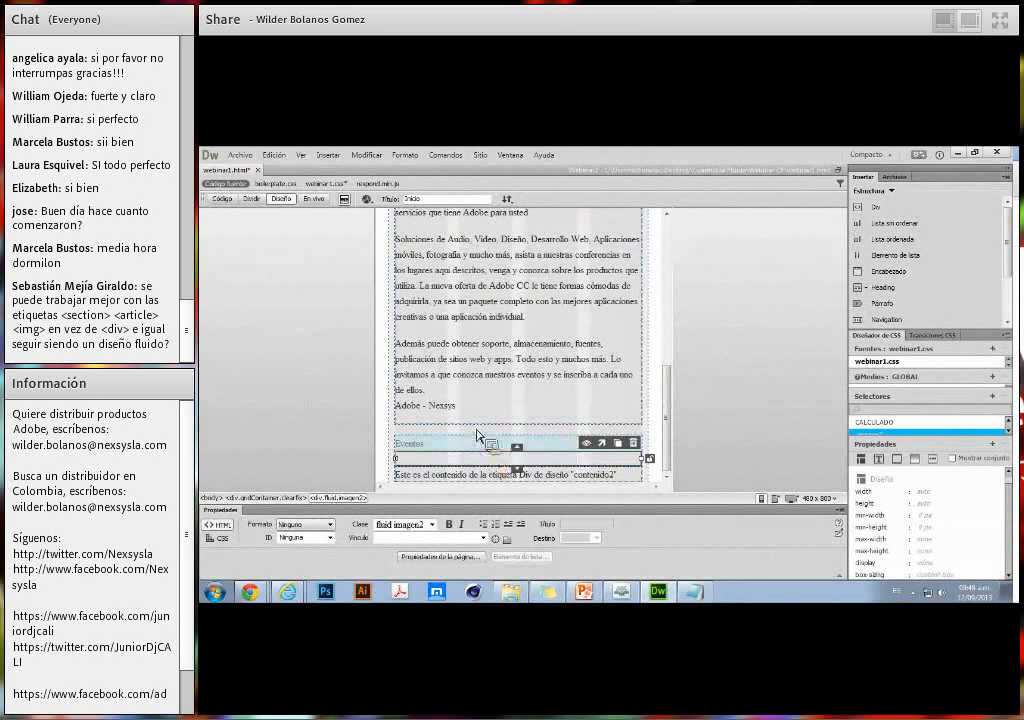
{"action": "left_click", "coordinate": [328, 156]}
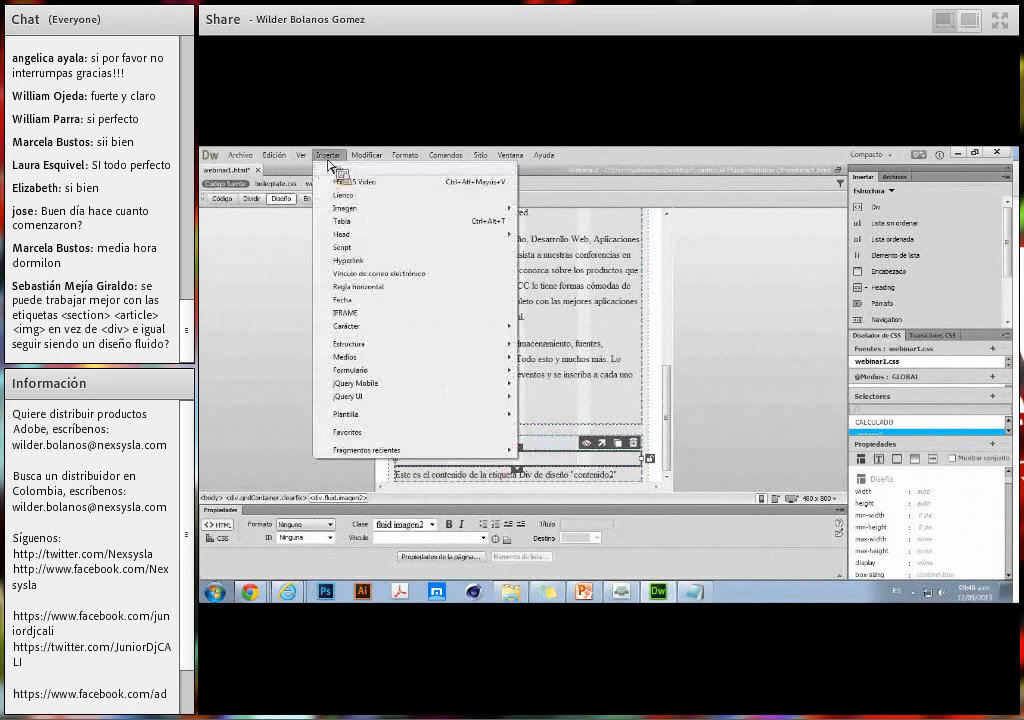
{"action": "left_click", "coordinate": [385, 210]}
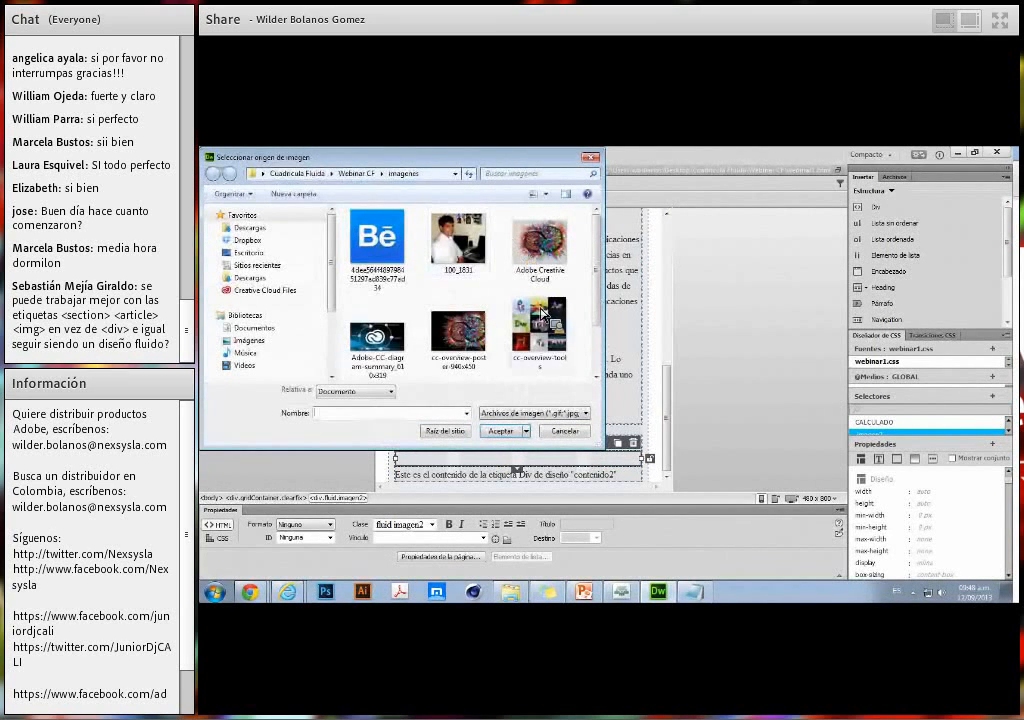
{"action": "scroll", "coordinate": [503, 298], "scroll_direction": "down", "scroll_amount": 1}
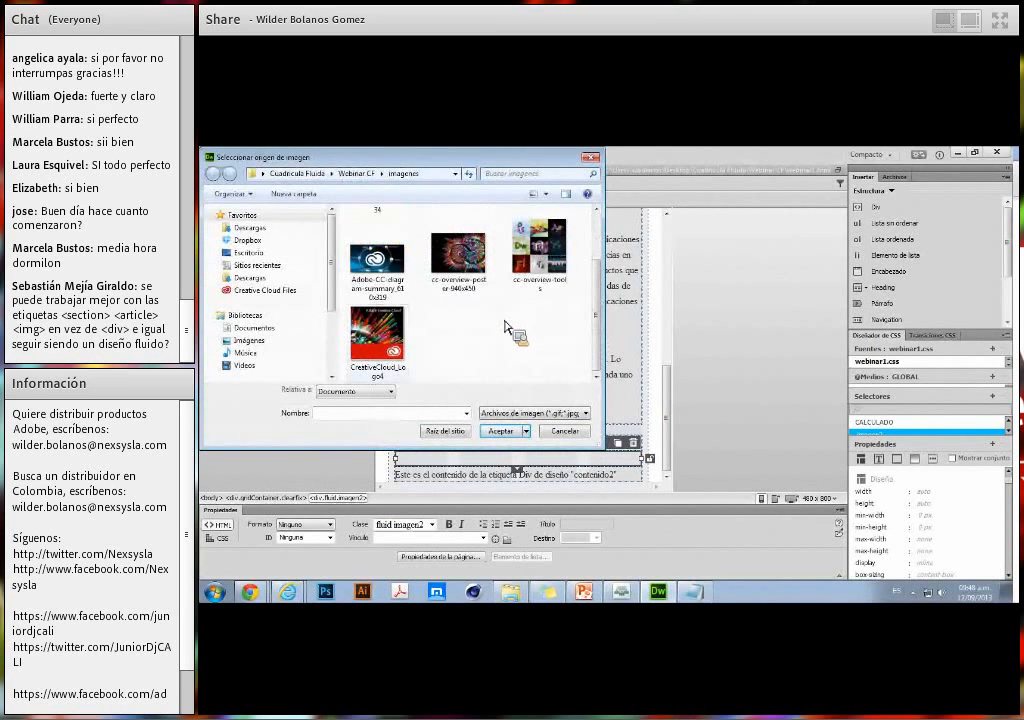
{"action": "double_click", "coordinate": [389, 268]}
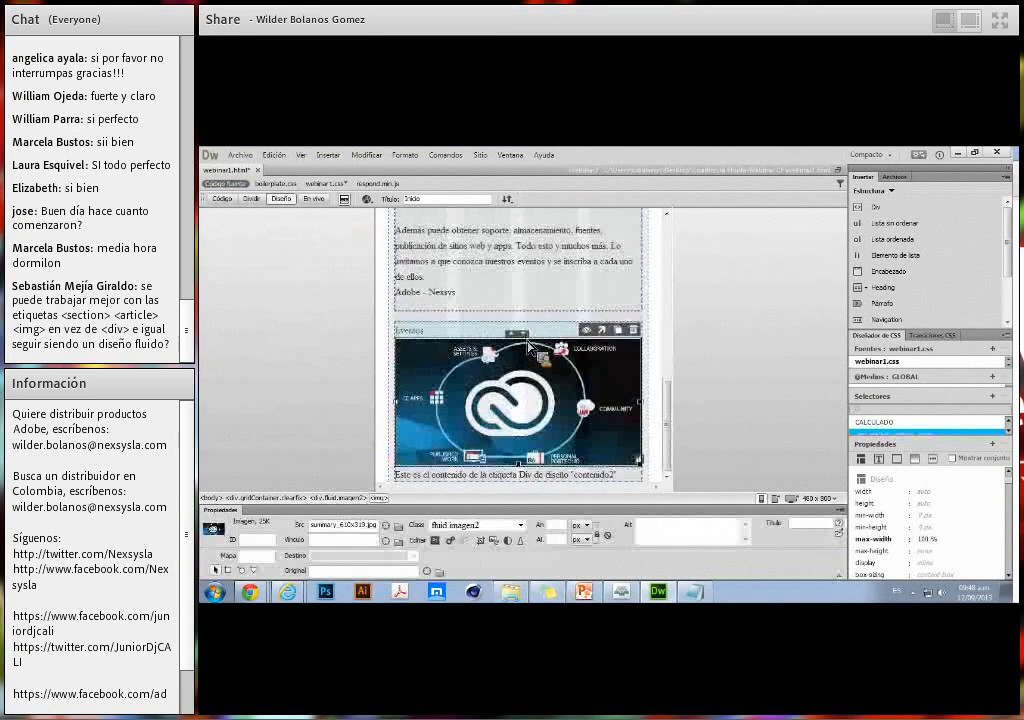
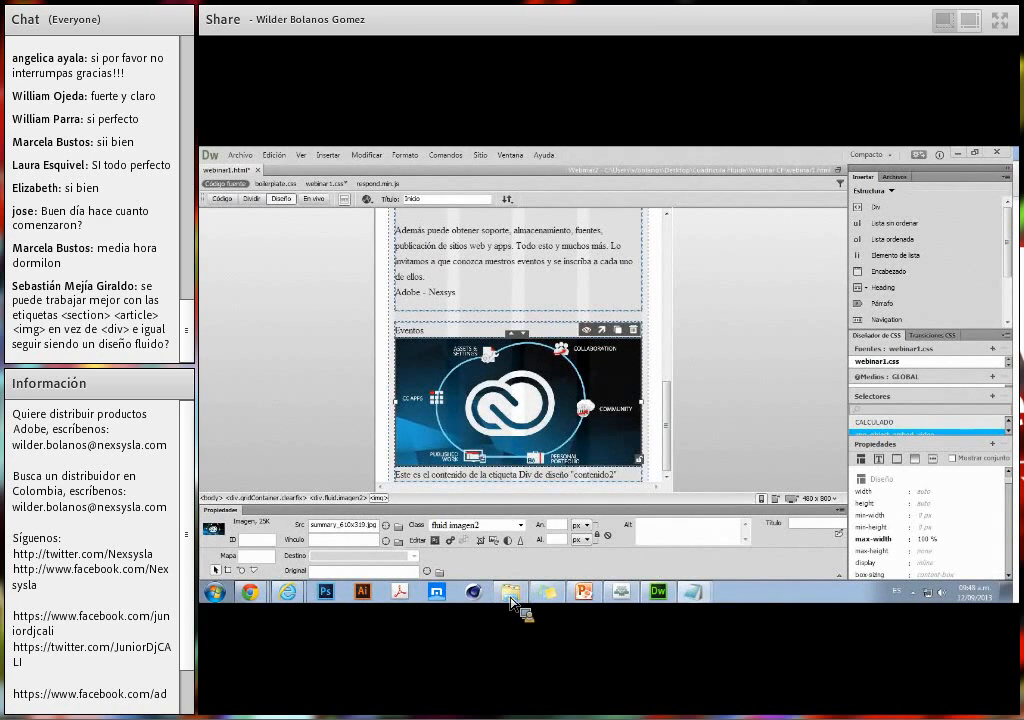
Replace the contenido2 Div's placeholder with the prepared text about Adobe Creative Cloud para equipos.
{"action": "left_click", "coordinate": [641, 478]}
{"action": "left_click", "coordinate": [390, 481]}
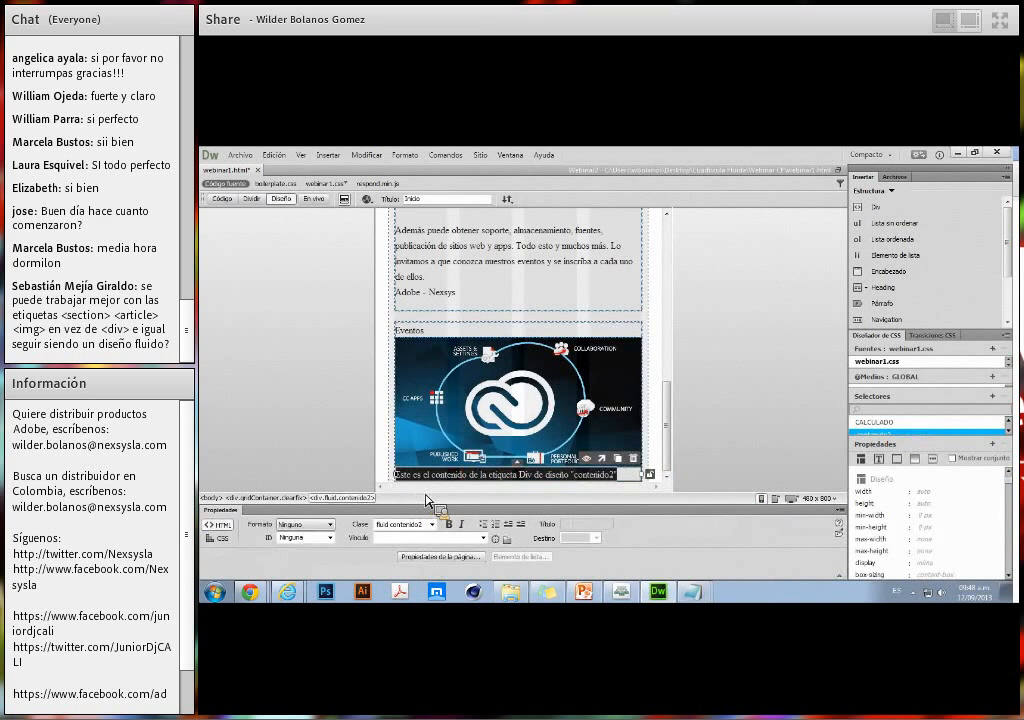
{"action": "mouse_move", "coordinate": [425, 500]}
{"action": "left_mouse_down"}
{"action": "mouse_move", "coordinate": [507, 473]}
{"action": "mouse_move", "coordinate": [521, 421]}
{"action": "mouse_move", "coordinate": [503, 412]}
{"action": "mouse_move", "coordinate": [530, 359]}
{"action": "mouse_move", "coordinate": [530, 384]}
{"action": "mouse_move", "coordinate": [633, 453]}
{"action": "mouse_move", "coordinate": [663, 462]}
{"action": "mouse_move", "coordinate": [709, 434]}
{"action": "mouse_move", "coordinate": [660, 478]}
{"action": "left_mouse_up"}
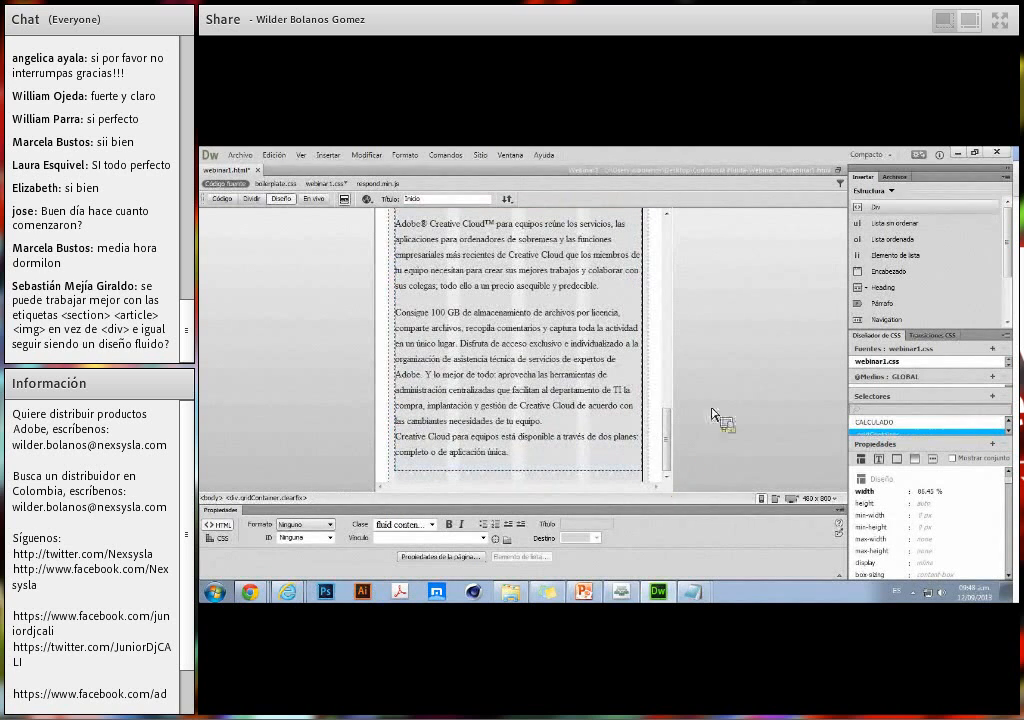
Insert two fluid Divs with the classes titulo3 and imagen3 below the Creative Cloud text.
{"action": "left_click", "coordinate": [874, 208]}
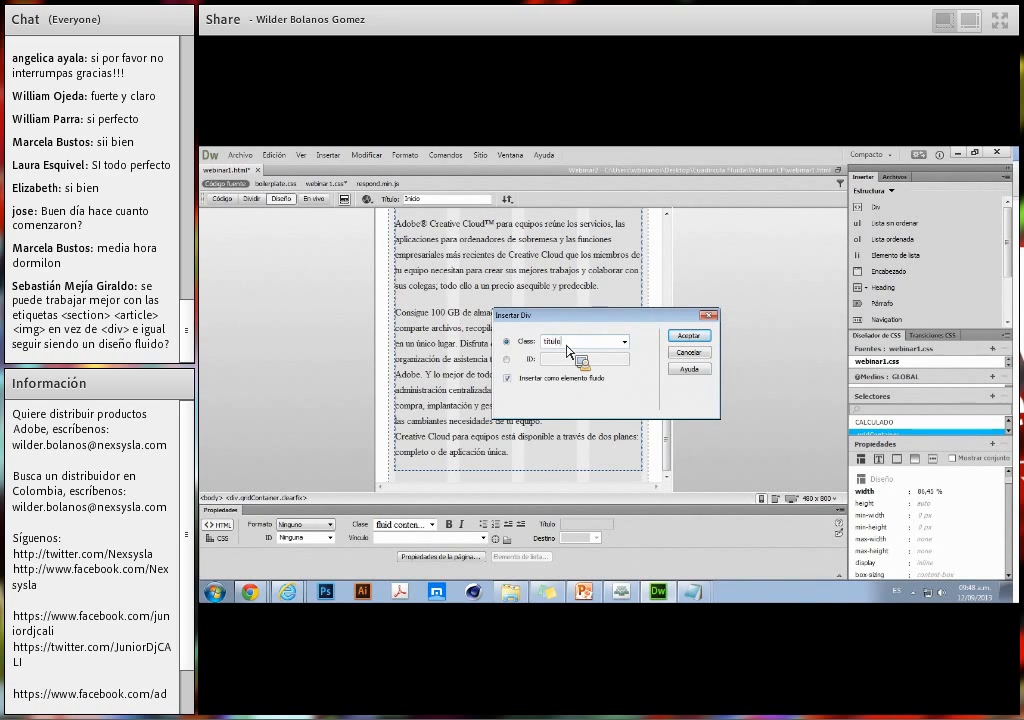
{"action": "type", "text": "3"}
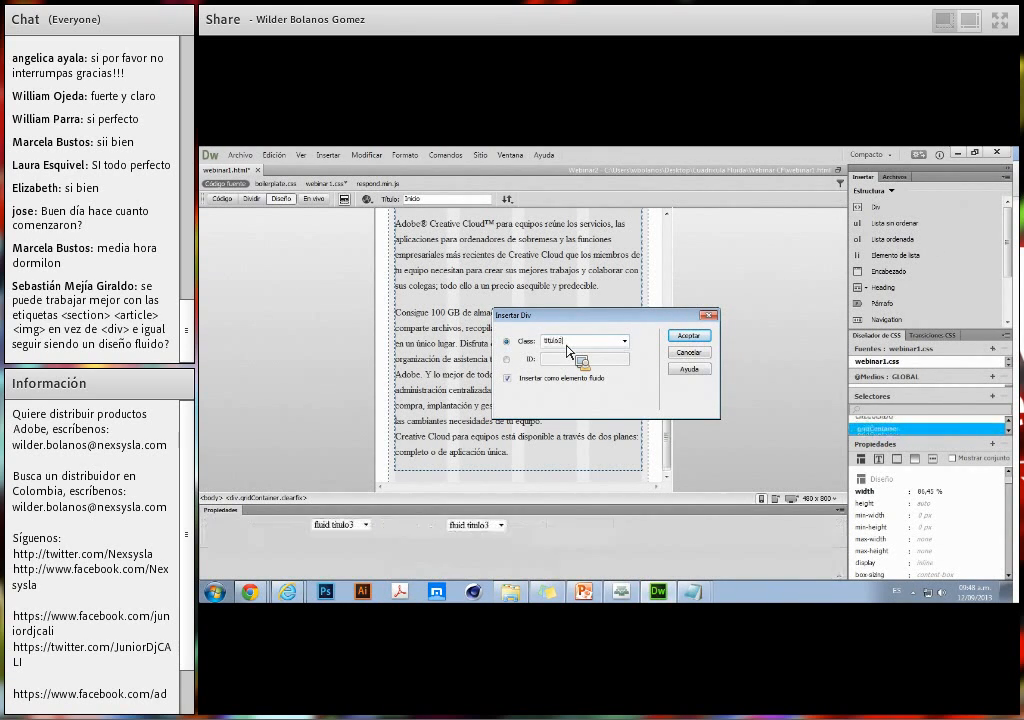
{"action": "key", "text": "Return"}
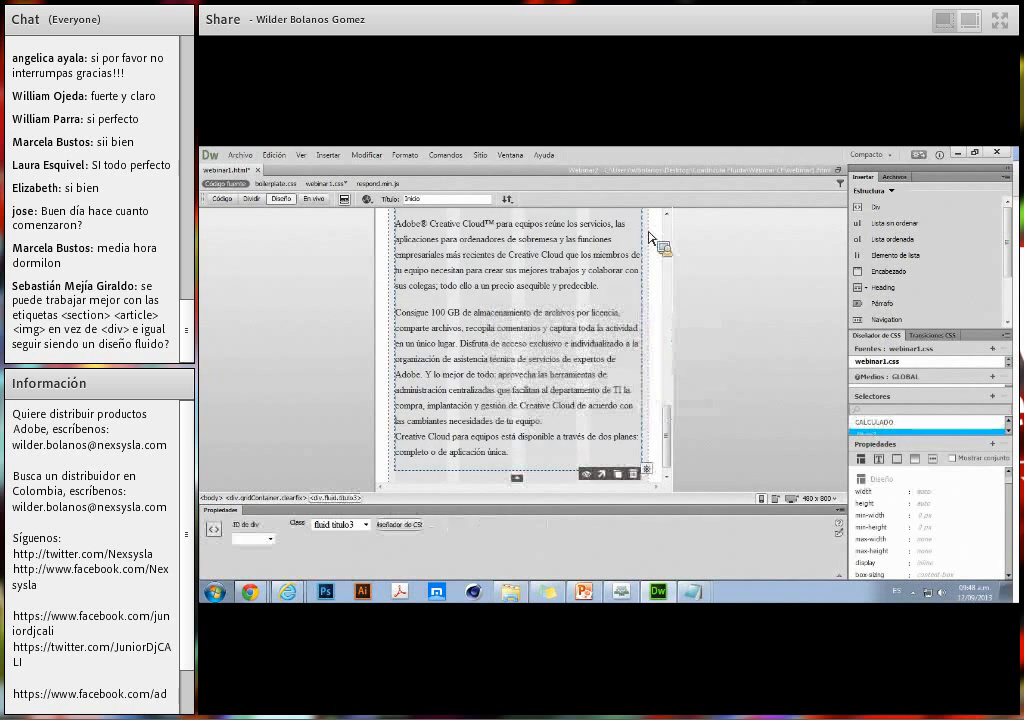
{"action": "left_click", "coordinate": [660, 486]}
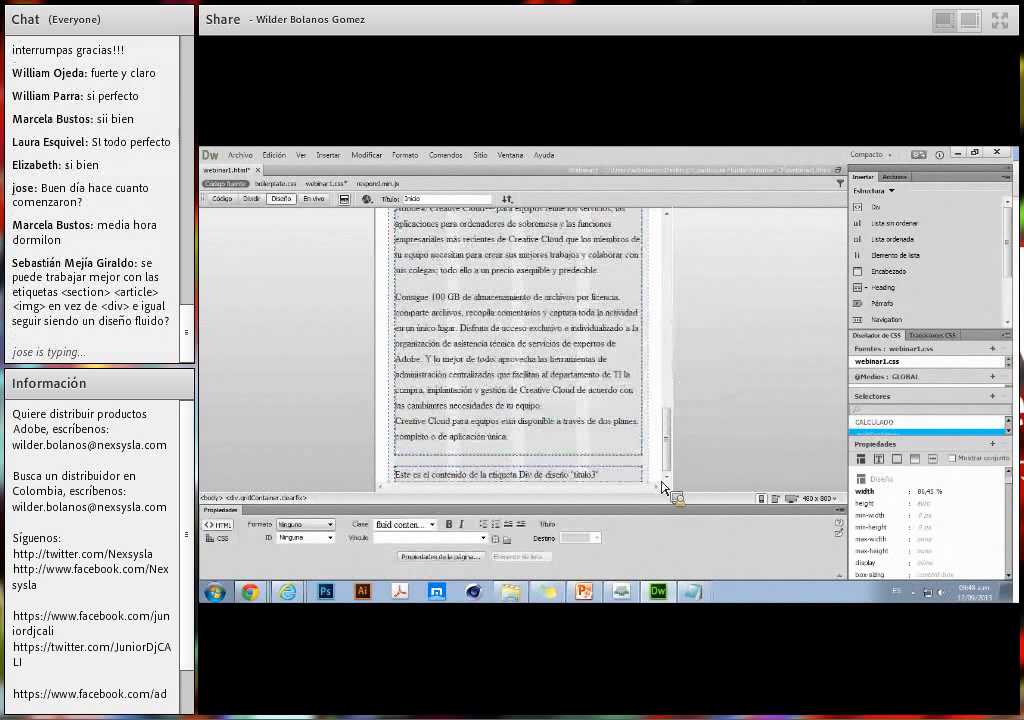
{"action": "left_click", "coordinate": [898, 212]}
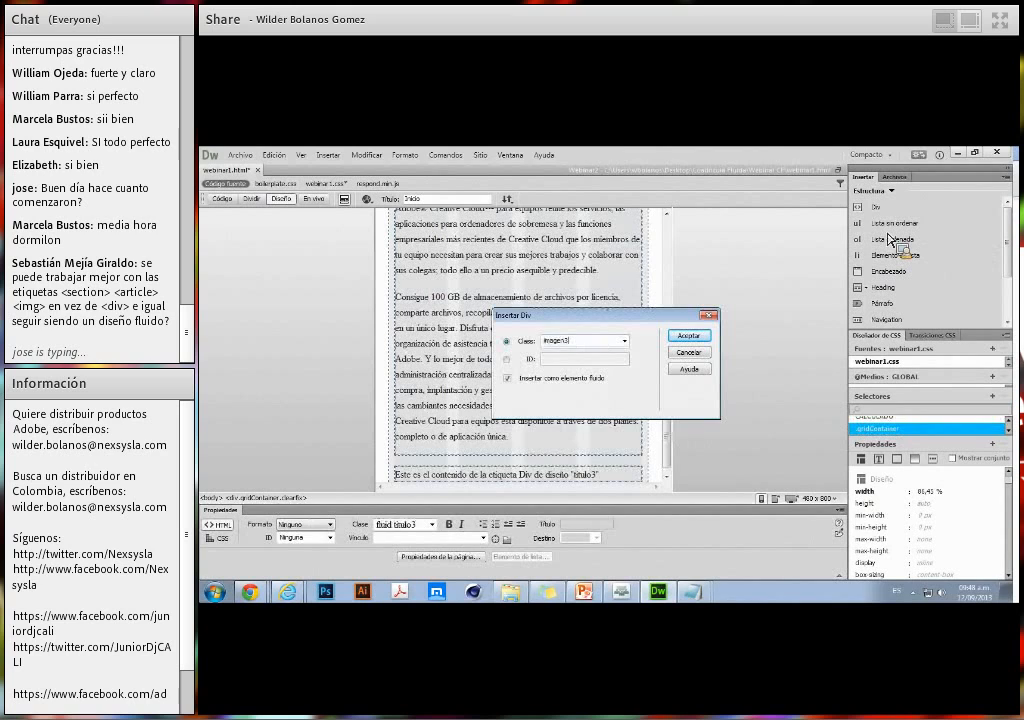
{"action": "key", "text": "Return"}
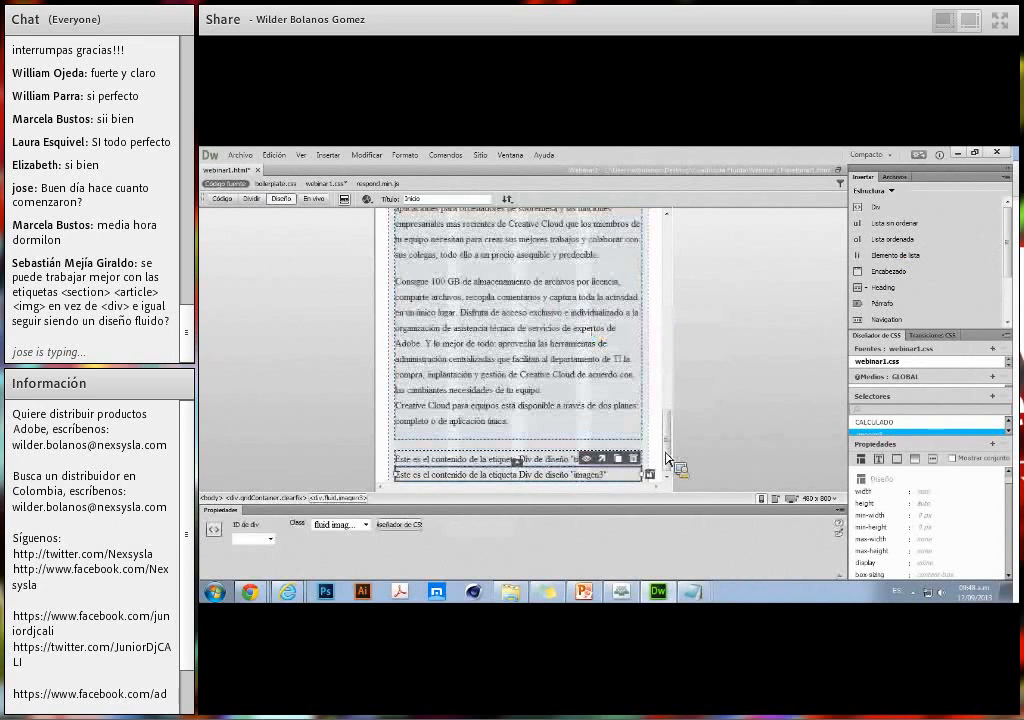
Insert a fluid Div with the class contenido3 below the imagen3 Div.
{"action": "left_click", "coordinate": [895, 209]}
{"action": "type", "text": "cu"}
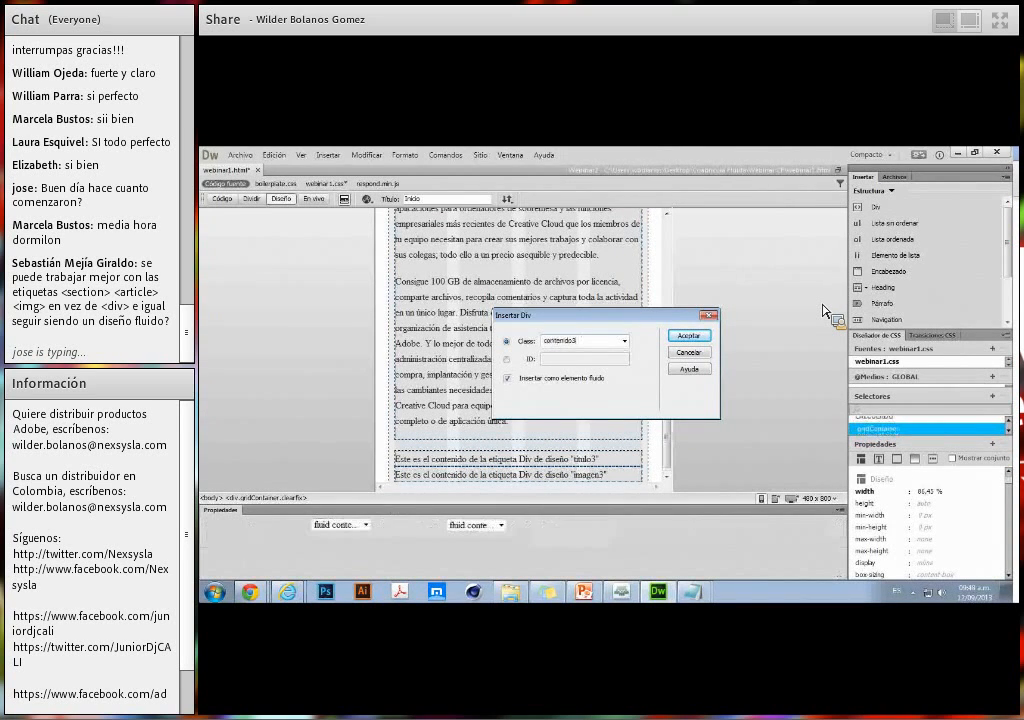
{"action": "key", "text": "Return"}
{"action": "scroll", "coordinate": [381, 298], "scroll_direction": "down", "scroll_amount": 1}
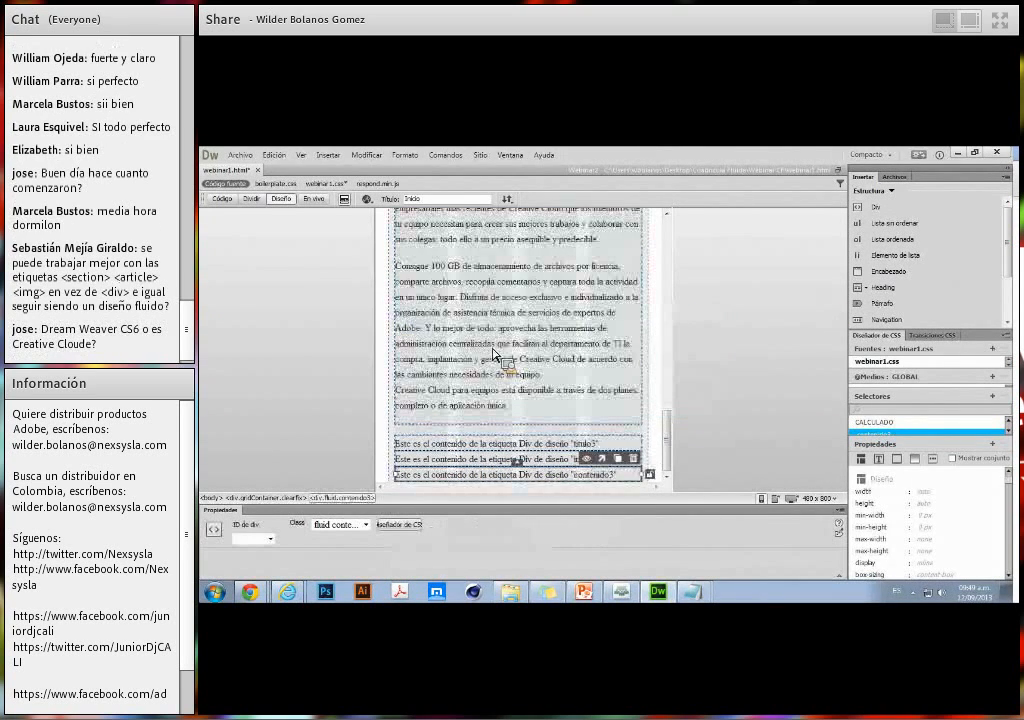
Replace the titulo3 Div's placeholder with the single-line title "Conferencista".
{"action": "left_click_drag", "start_coordinate": [600, 443], "coordinate": [575, 485]}
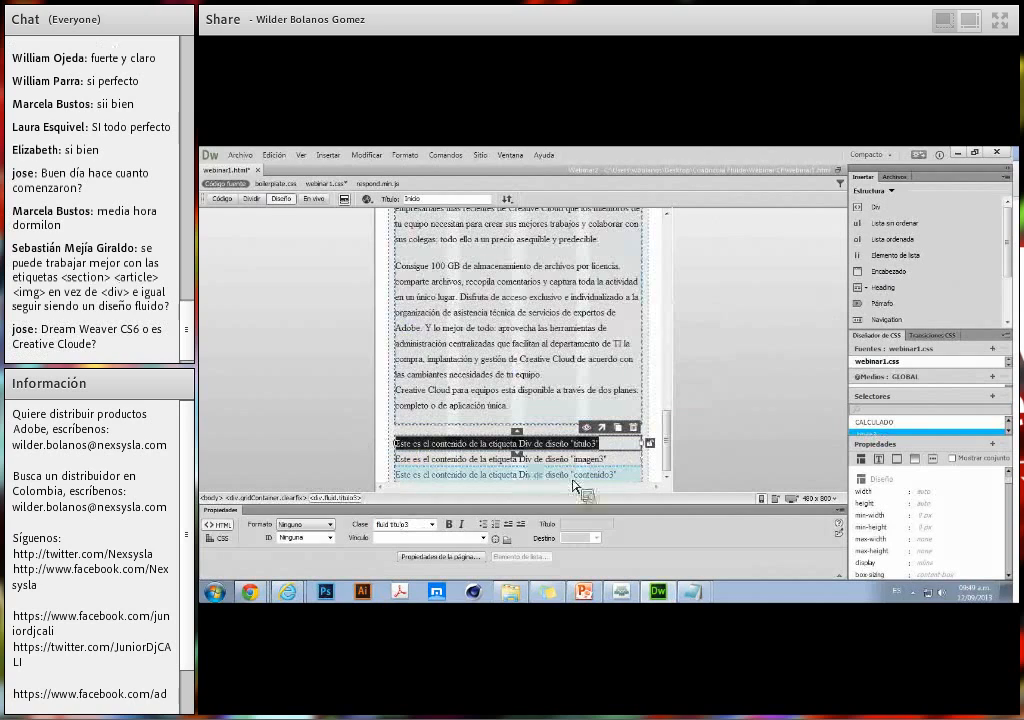
{"action": "type", "text": "Conferen"}
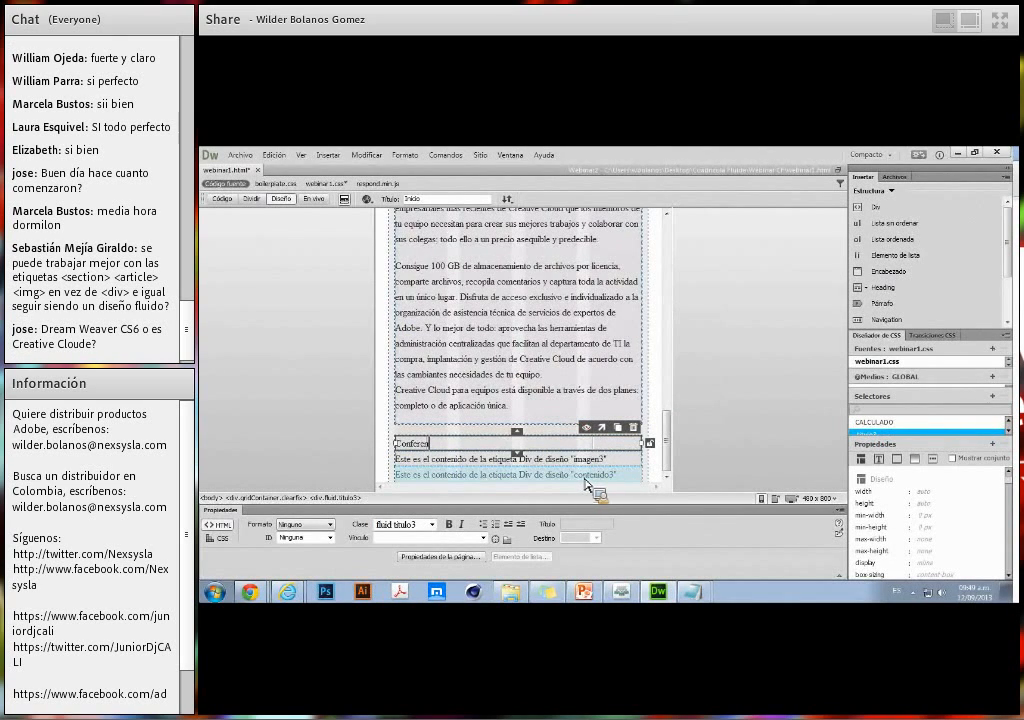
{"action": "type", "text": "cista"}
{"action": "key", "text": "Return"}
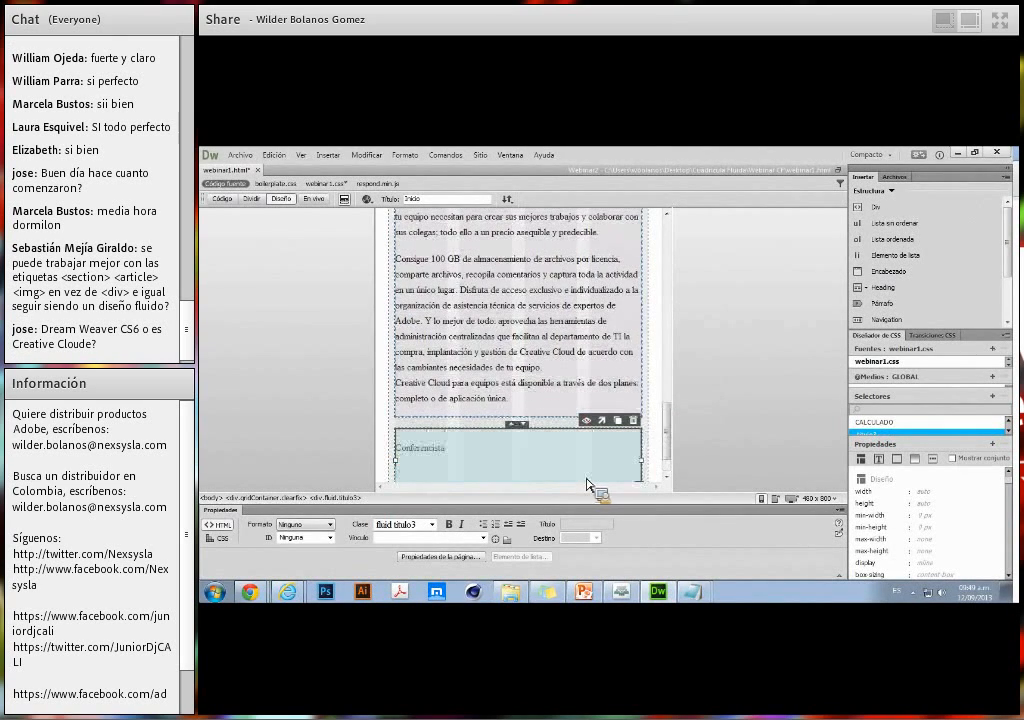
{"action": "key", "text": "BackSpace"}
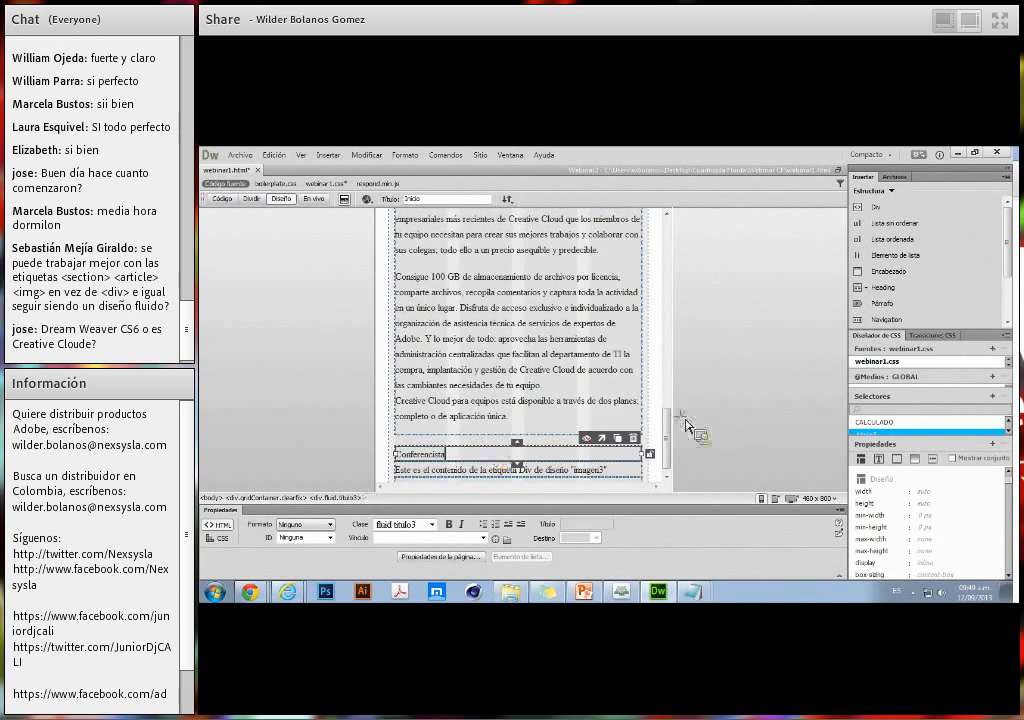
Replace the imagen3 Div's placeholder text with the image 100_1831 from the imagenes folder.
{"action": "left_click", "coordinate": [614, 474]}
{"action": "left_click_drag", "start_coordinate": [612, 462], "coordinate": [397, 430]}
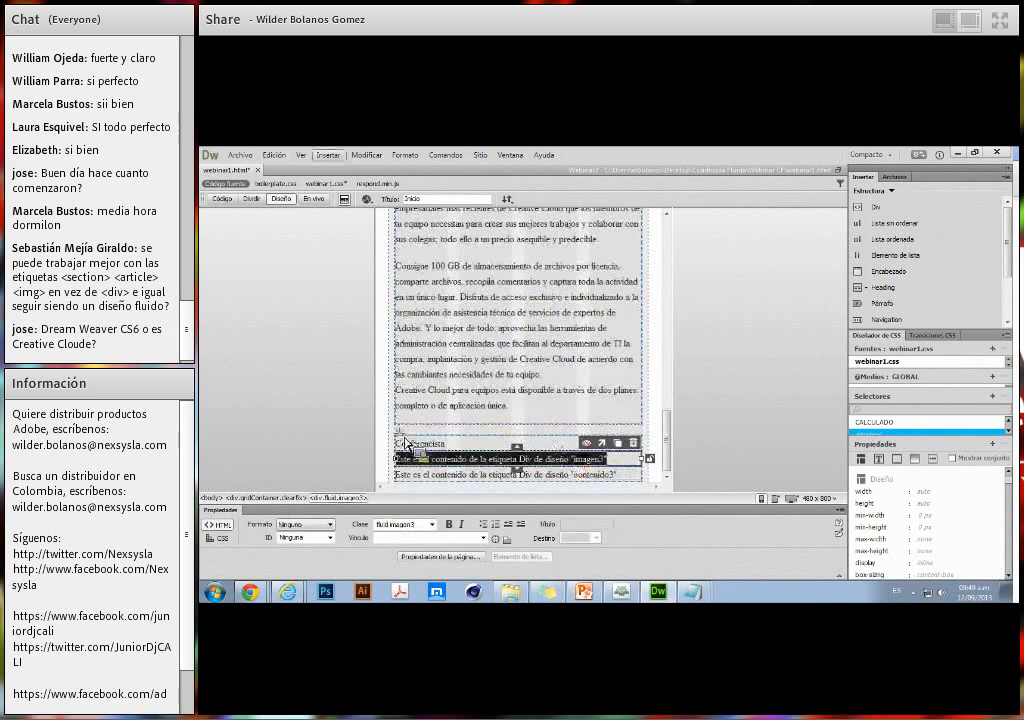
{"action": "key", "text": "Delete"}
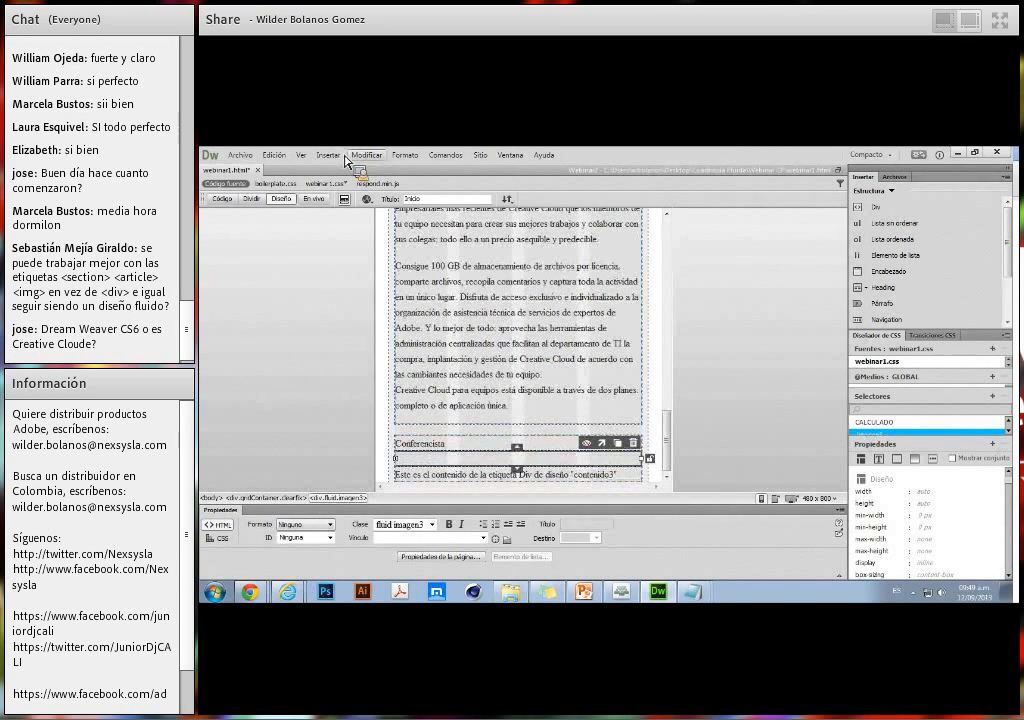
{"action": "left_click", "coordinate": [338, 156]}
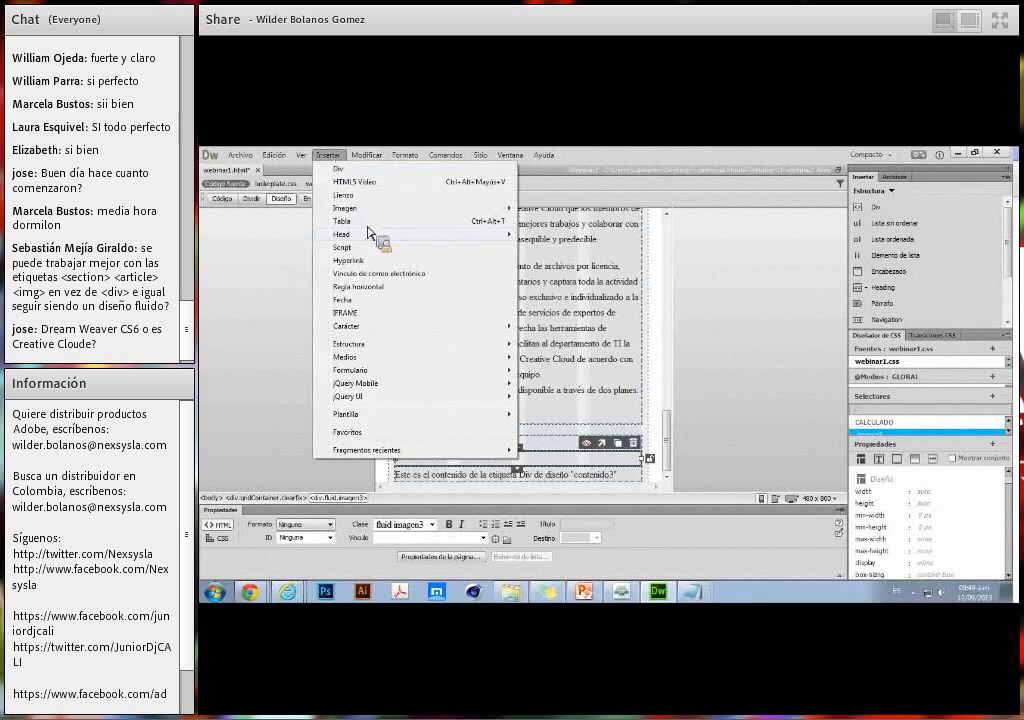
{"action": "mouse_move", "coordinate": [393, 212]}
{"action": "left_click", "coordinate": [550, 208]}
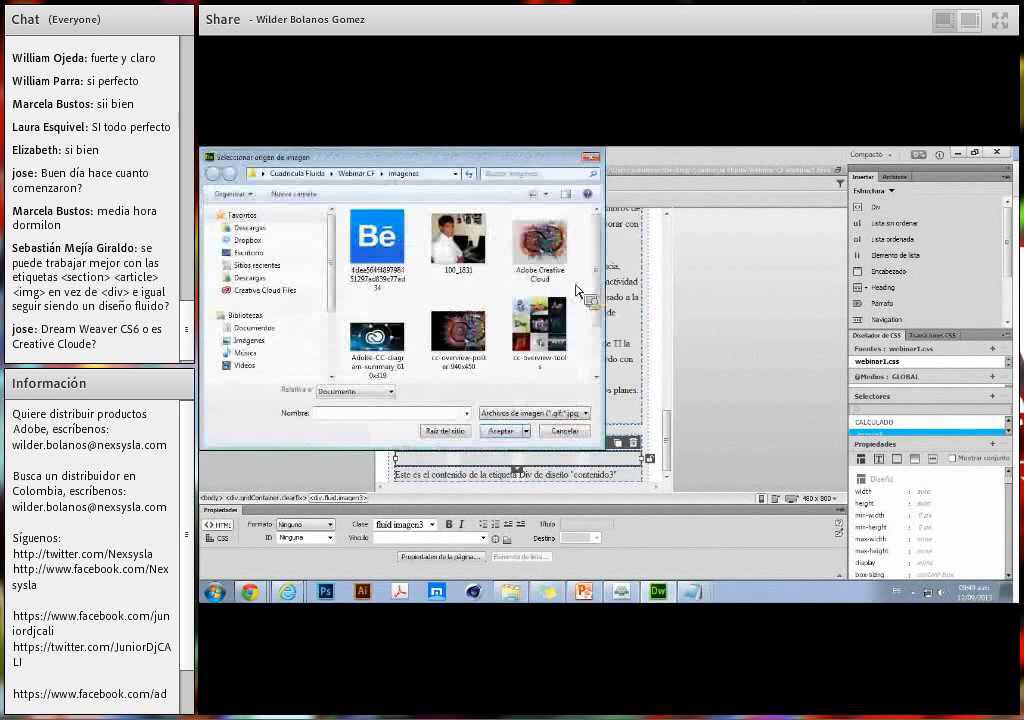
{"action": "double_click", "coordinate": [472, 252]}
{"action": "scroll", "coordinate": [528, 366], "scroll_direction": "down", "scroll_amount": 3}
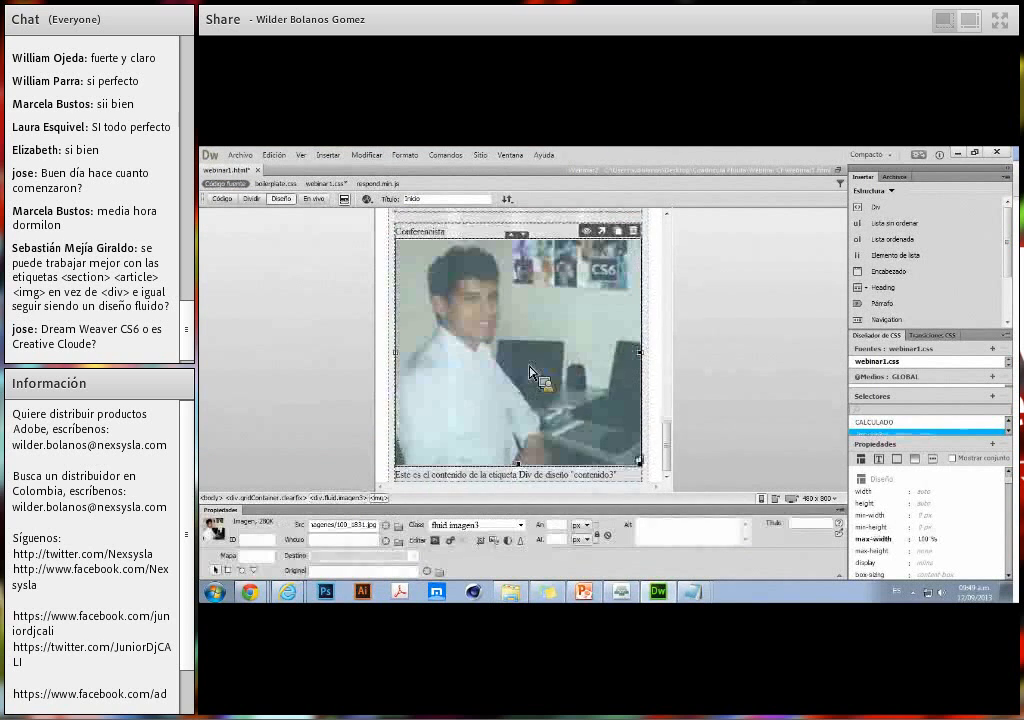
Replace the contenido3 Div's placeholder with the prepared speaker biography text.
{"action": "left_click", "coordinate": [626, 478]}
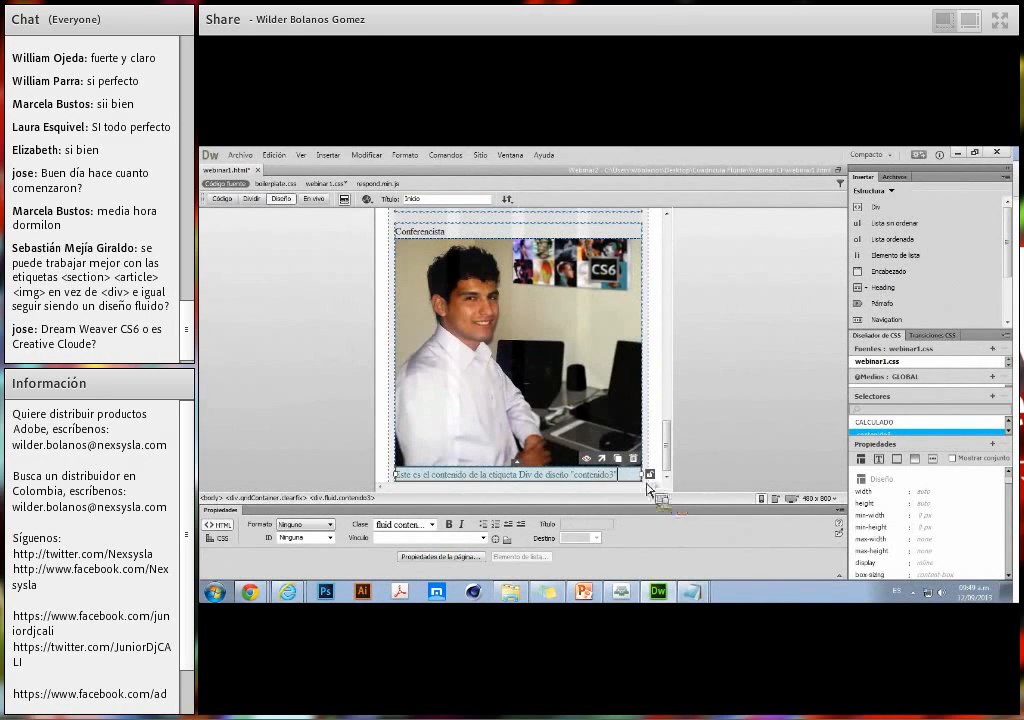
{"action": "left_click_drag", "start_coordinate": [628, 478], "coordinate": [382, 476]}
{"action": "key", "text": "ctrl+v"}
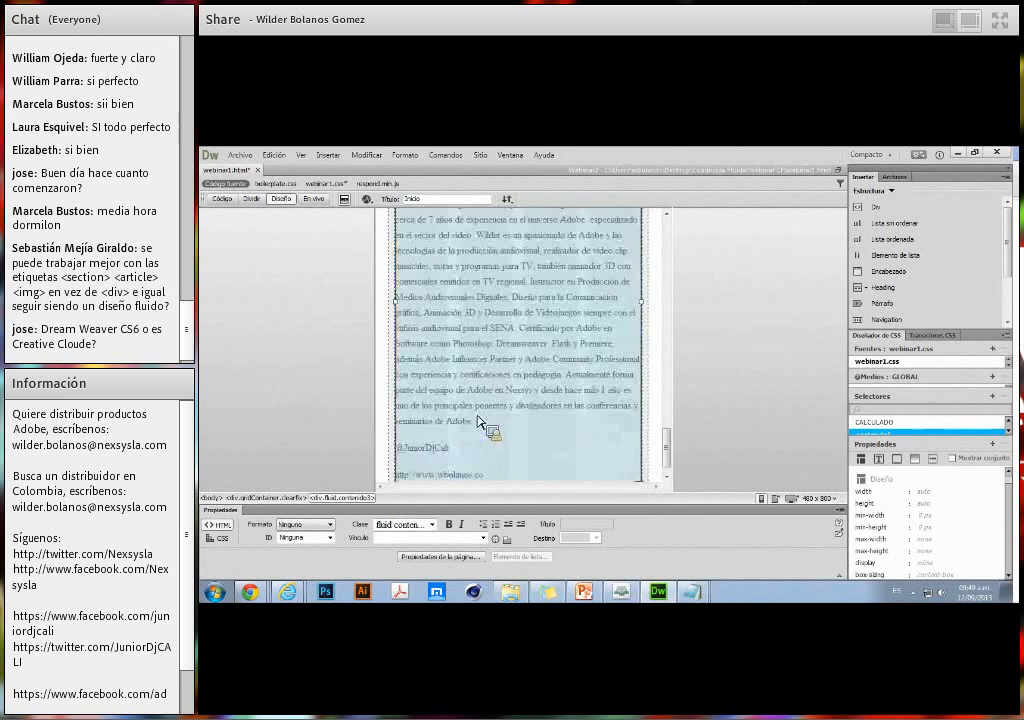
{"action": "scroll", "coordinate": [480, 416], "scroll_direction": "down", "scroll_amount": 1}
Insert a fluid footer element with the class pie below the contenido3 Div.
{"action": "left_click", "coordinate": [656, 478]}
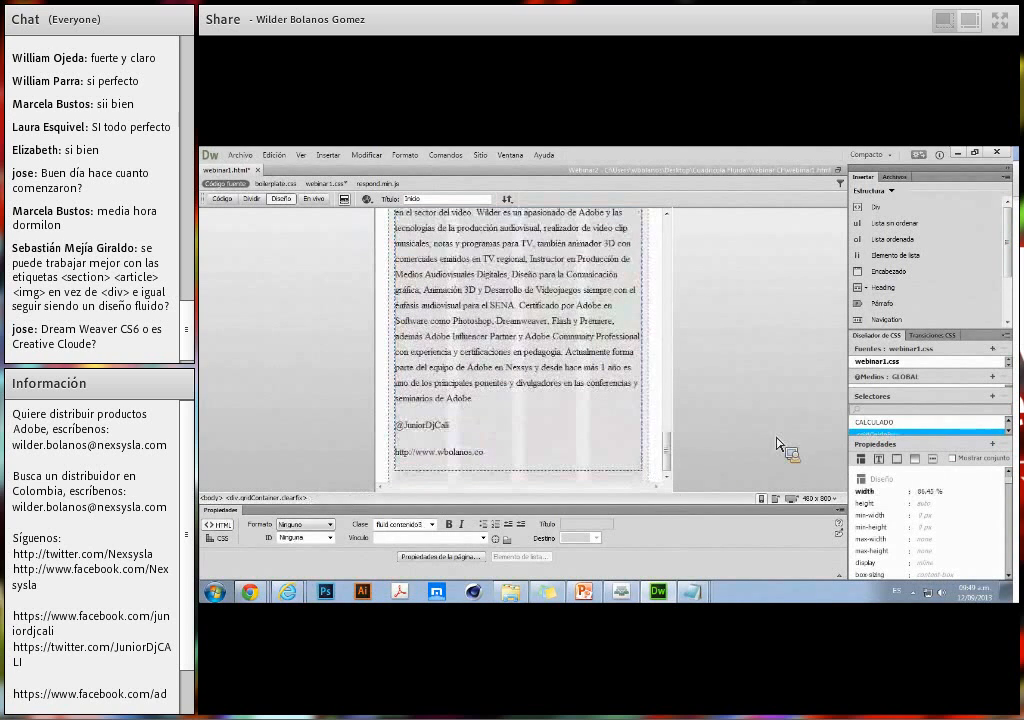
{"action": "left_click_drag", "start_coordinate": [1007, 245], "coordinate": [1008, 290]}
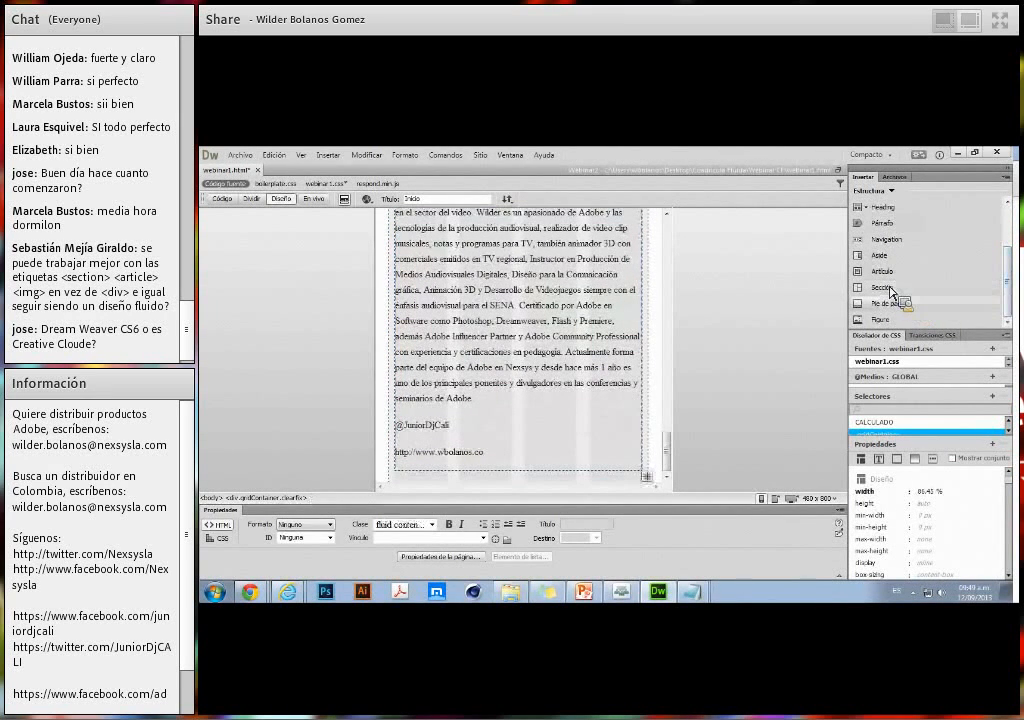
{"action": "left_click_drag", "start_coordinate": [890, 288], "coordinate": [893, 322]}
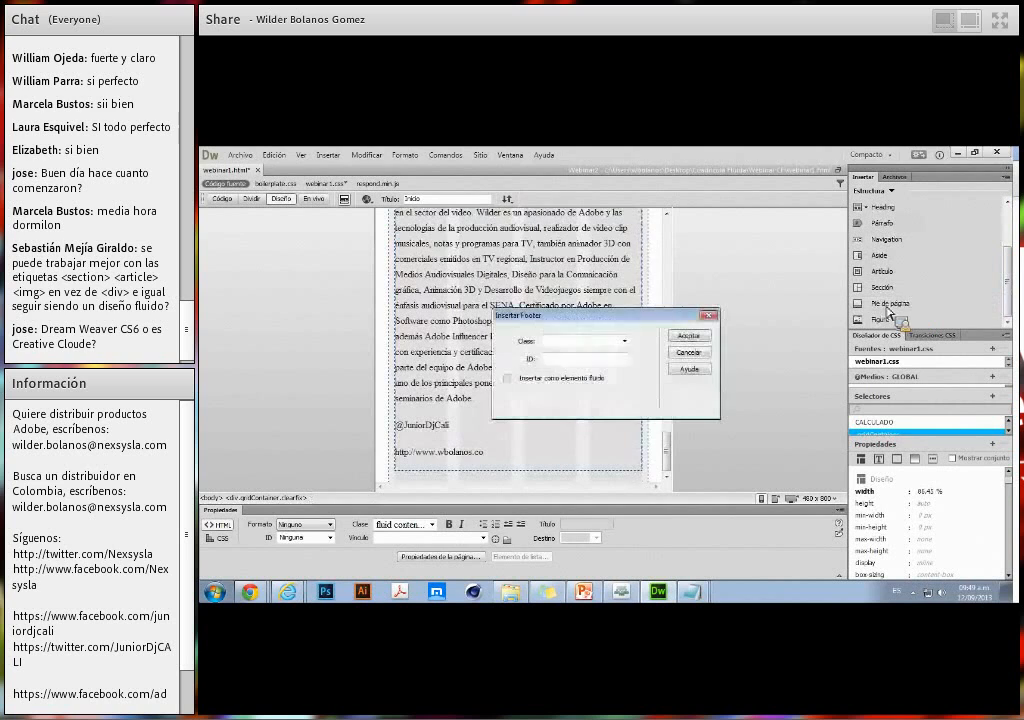
{"action": "type", "text": "pie"}
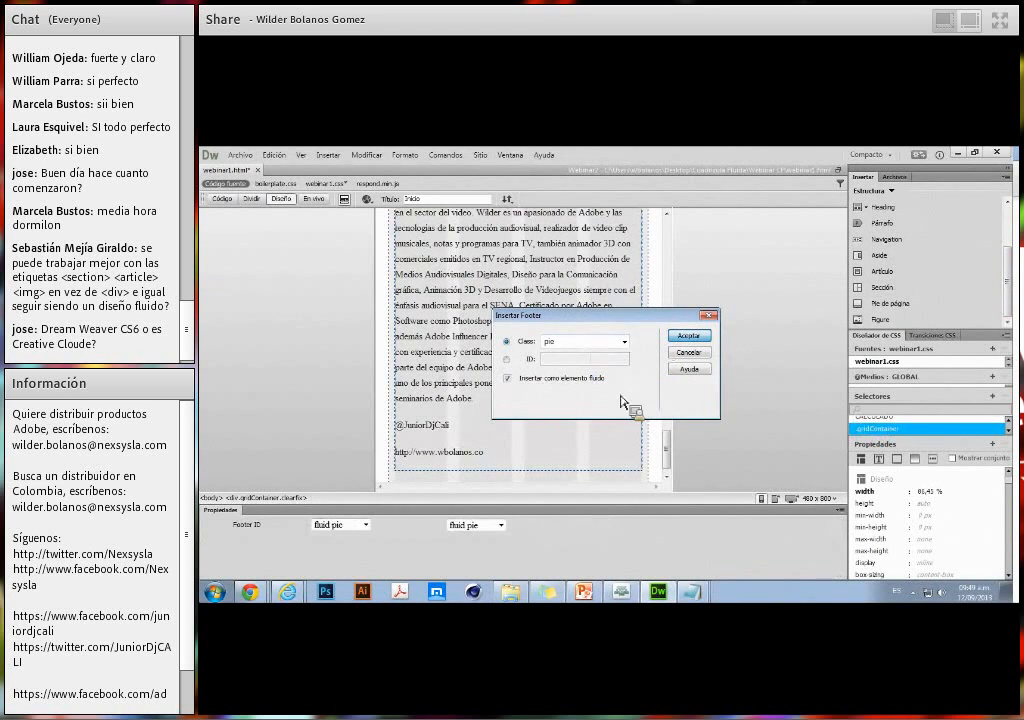
{"action": "key", "text": "Return"}
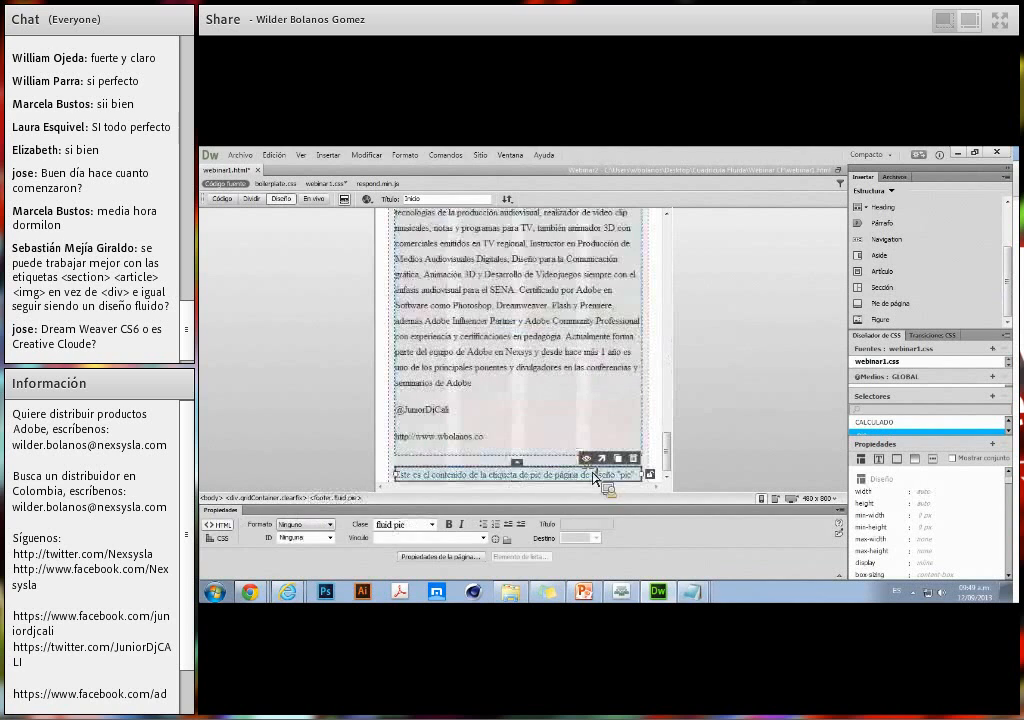
Replace the footer's placeholder with the text "Adobe Nexsys. Derechos reservados 2013".
{"action": "left_click_drag", "start_coordinate": [636, 476], "coordinate": [390, 473]}
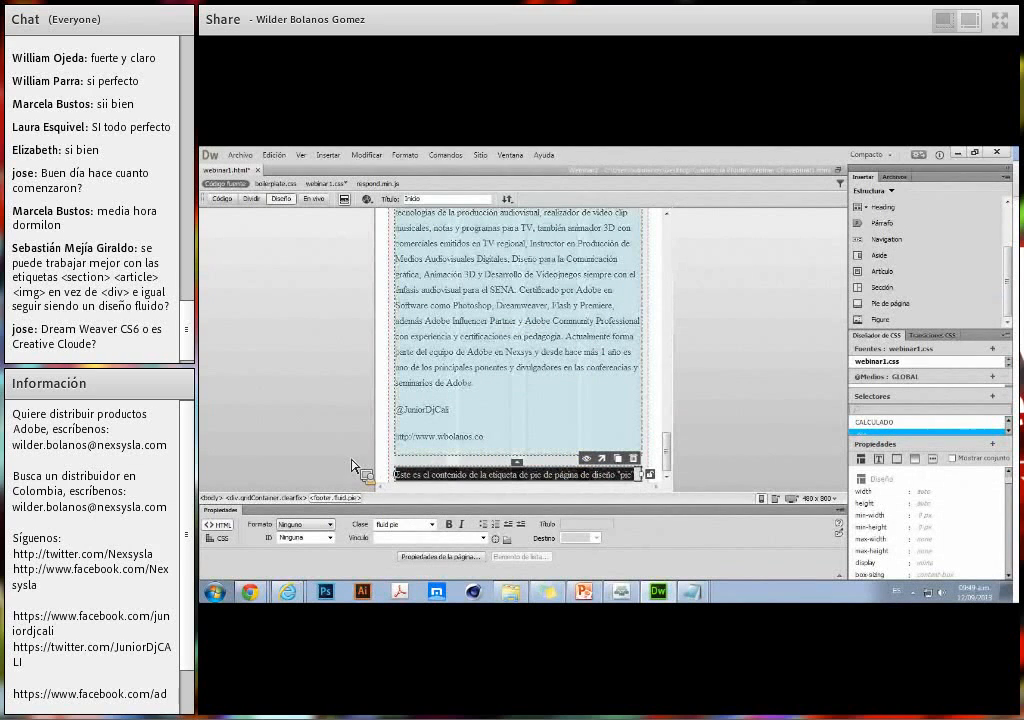
{"action": "type", "text": "Adobe Nexsys "}
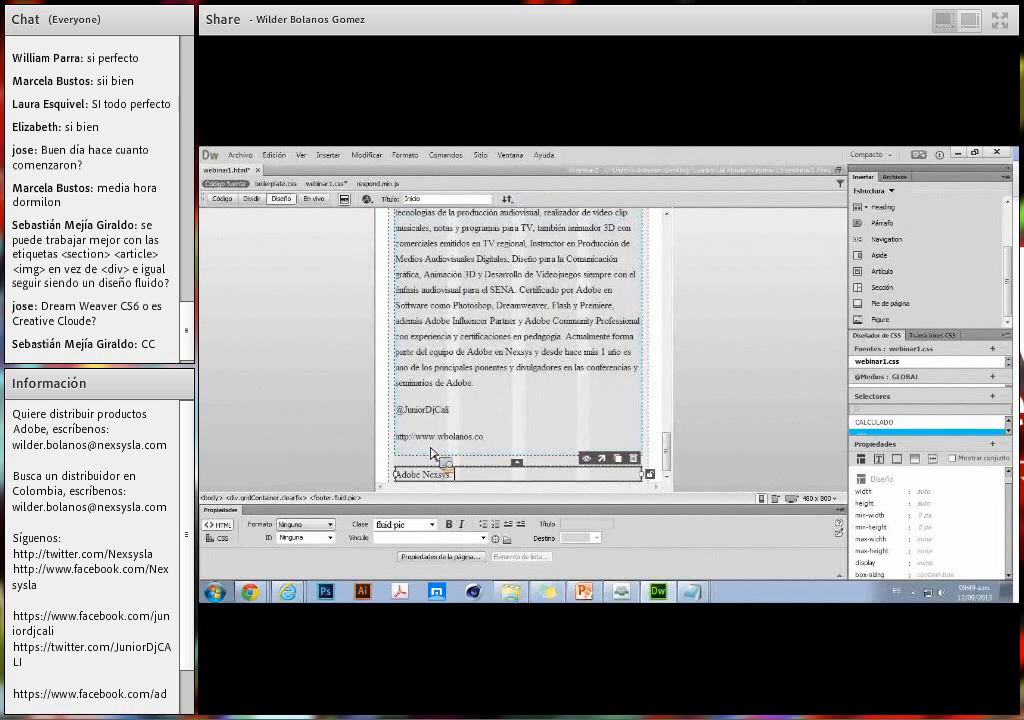
{"action": "type", "text": " Todo"}
{"action": "key", "text": "BackSpace"}
{"action": "key", "text": "BackSpace"}
{"action": "key", "text": "BackSpace"}
{"action": "key", "text": "BackSpace"}
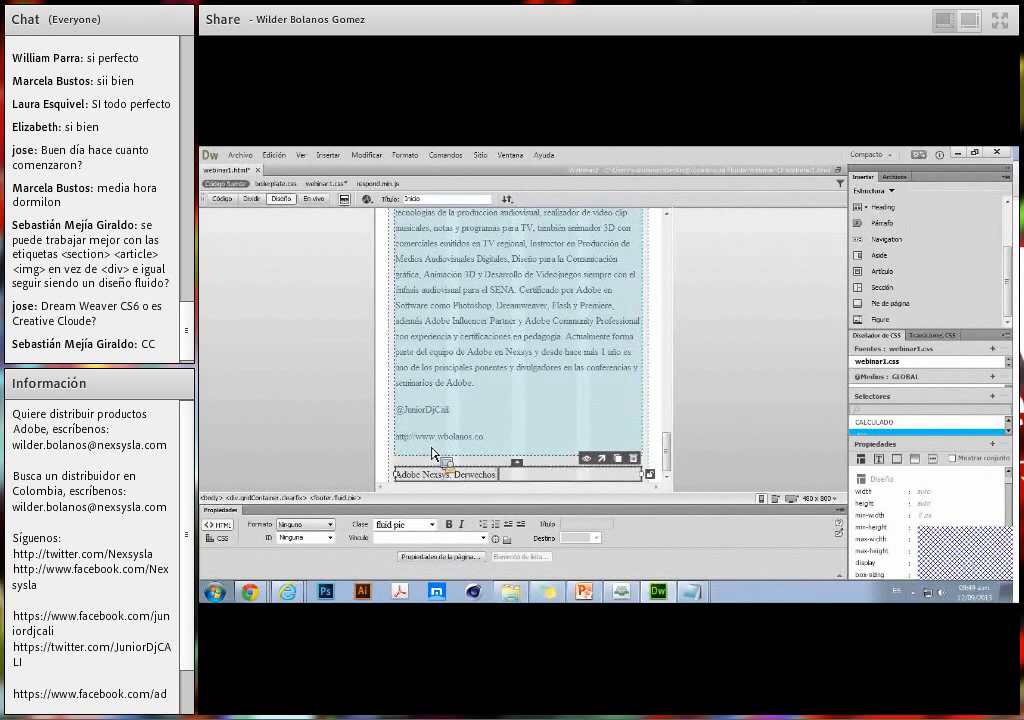
{"action": "key", "text": "BackSpace"}
{"action": "key", "text": "BackSpace"}
{"action": "key", "text": "BackSpace"}
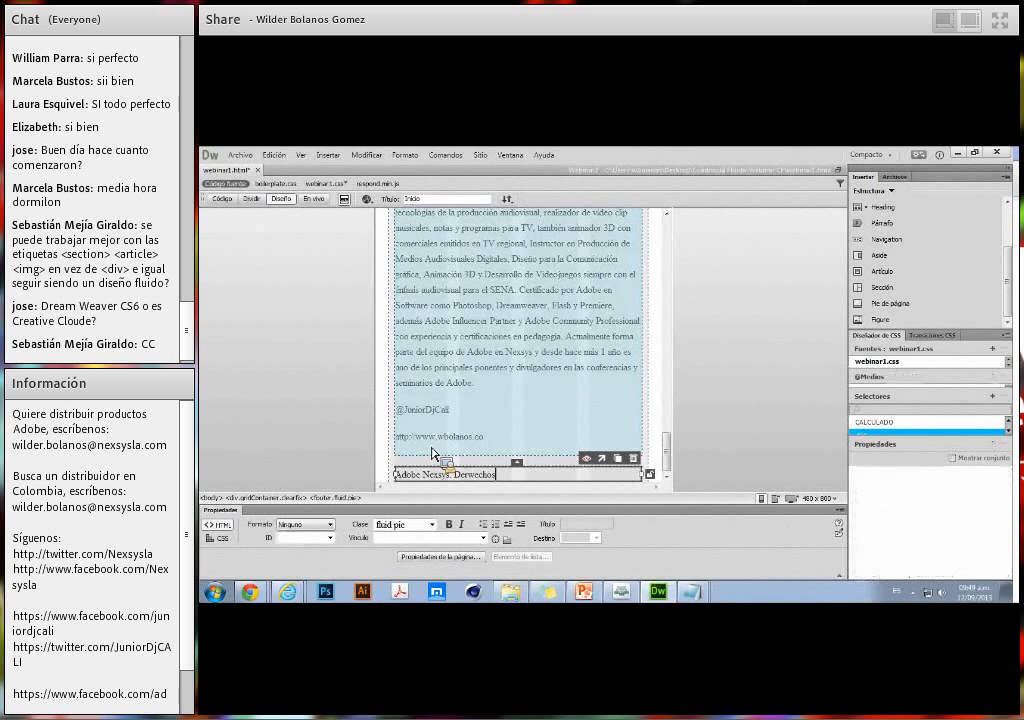
{"action": "type", "text": "e"}
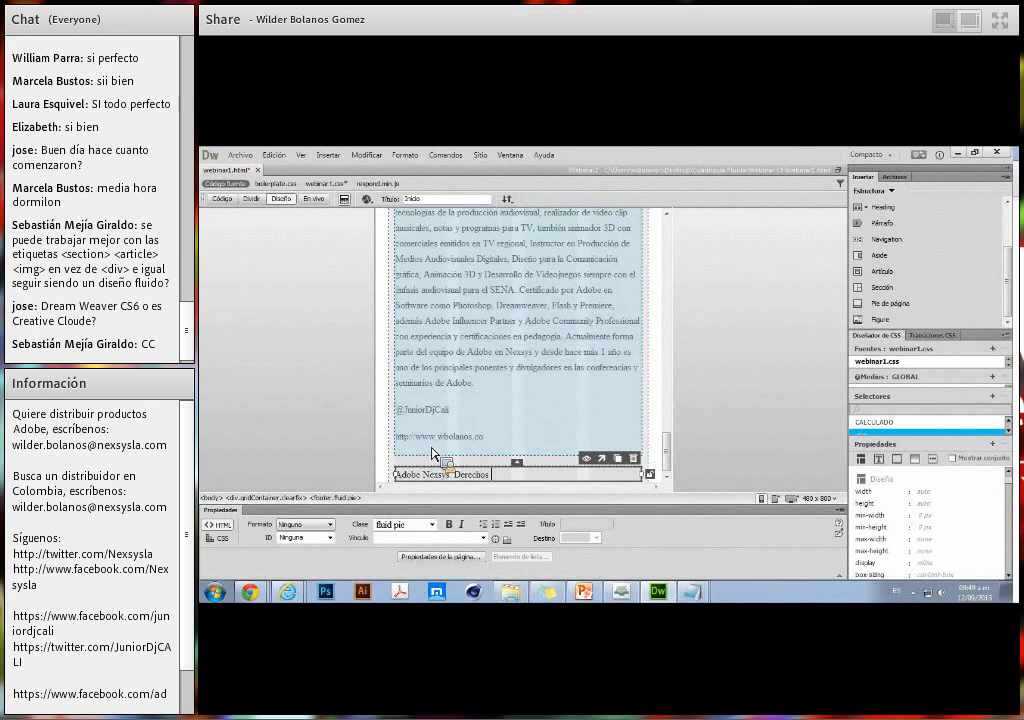
{"action": "type", "text": "chos reservados"}
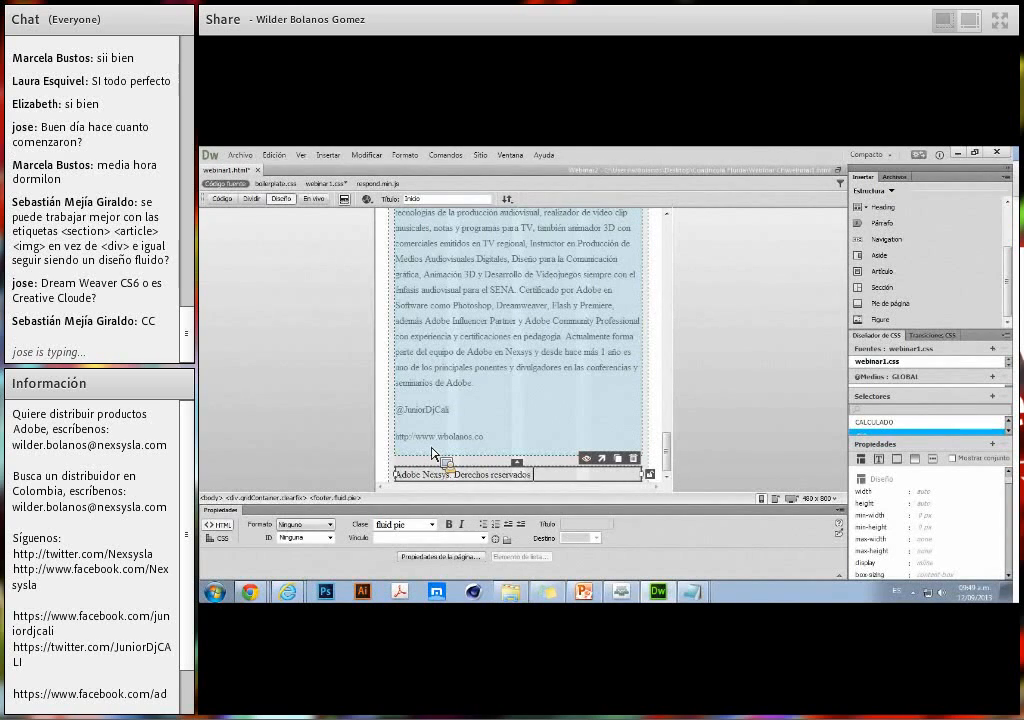
{"action": "type", "text": " 2013"}
Review the whole page in the mobile layout, from the footer up to the header and navigation.
{"action": "scroll", "coordinate": [620, 410], "scroll_direction": "up", "scroll_amount": 10}
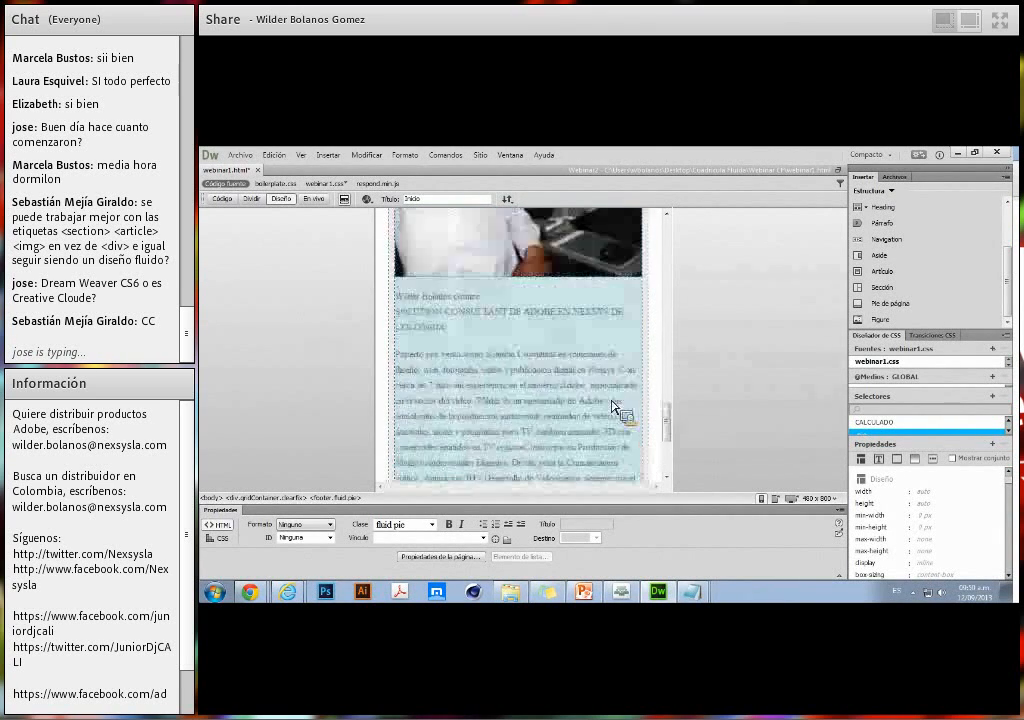
{"action": "scroll", "coordinate": [613, 404], "scroll_direction": "up", "scroll_amount": 10}
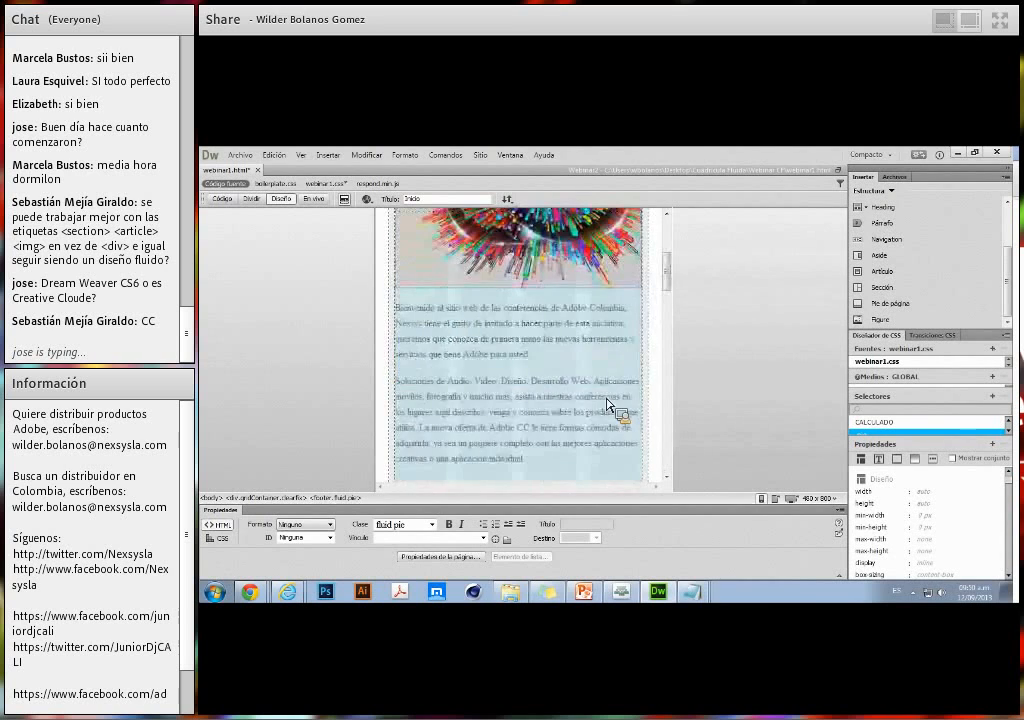
{"action": "scroll", "coordinate": [609, 402], "scroll_direction": "down", "scroll_amount": 10}
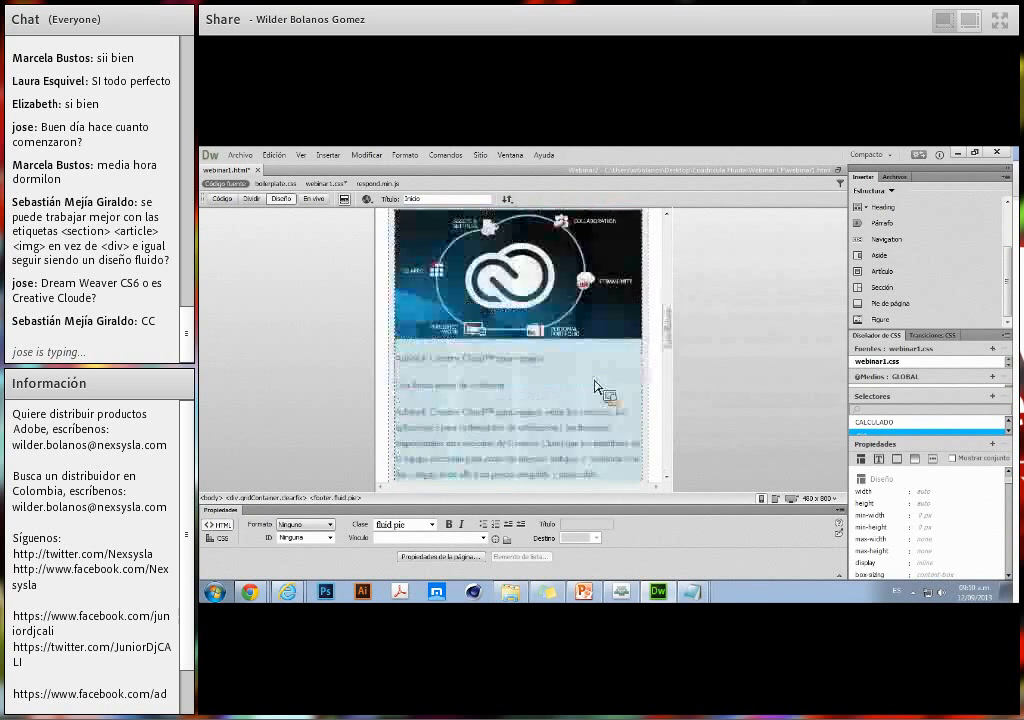
{"action": "scroll", "coordinate": [608, 395], "scroll_direction": "down", "scroll_amount": 10}
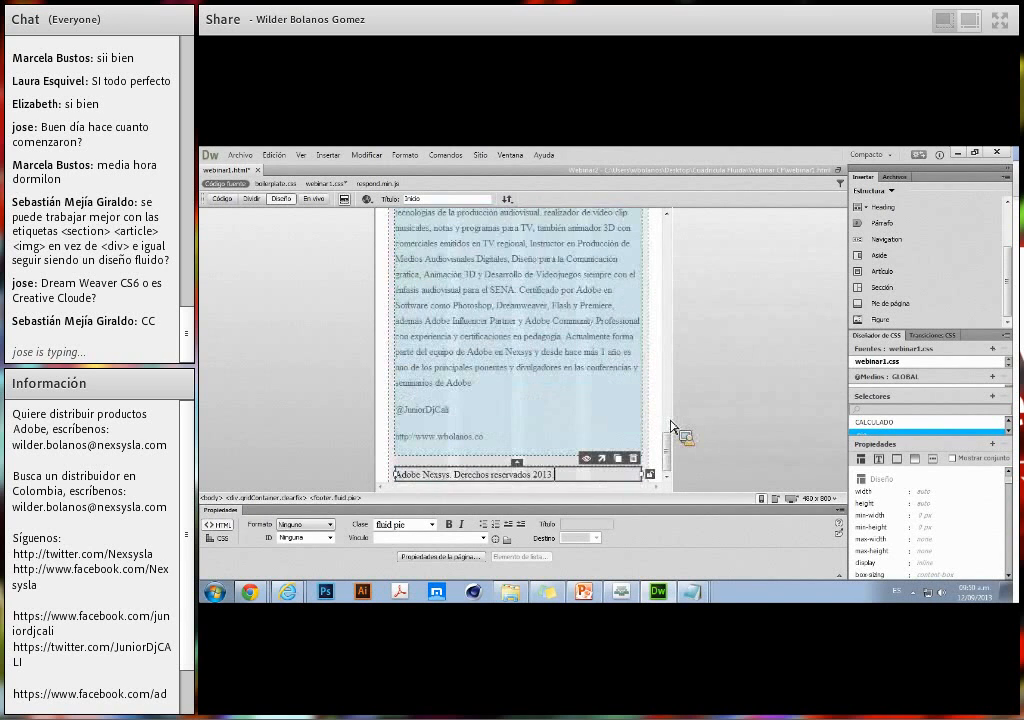
{"action": "scroll", "coordinate": [494, 386], "scroll_direction": "up", "scroll_amount": 10}
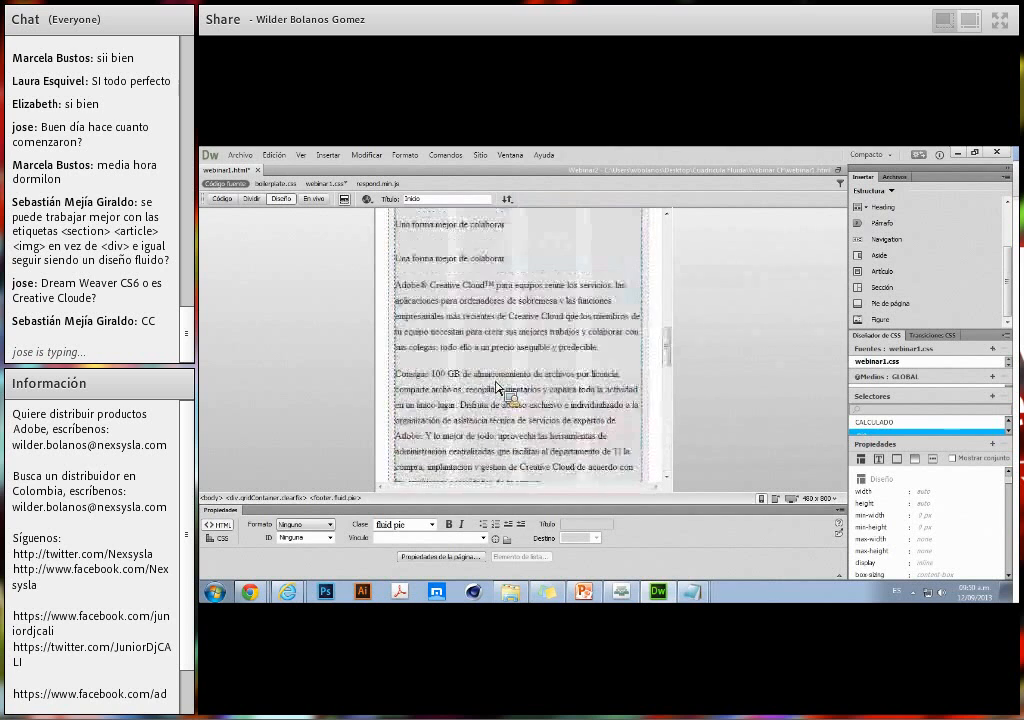
{"action": "scroll", "coordinate": [496, 386], "scroll_direction": "up", "scroll_amount": 10}
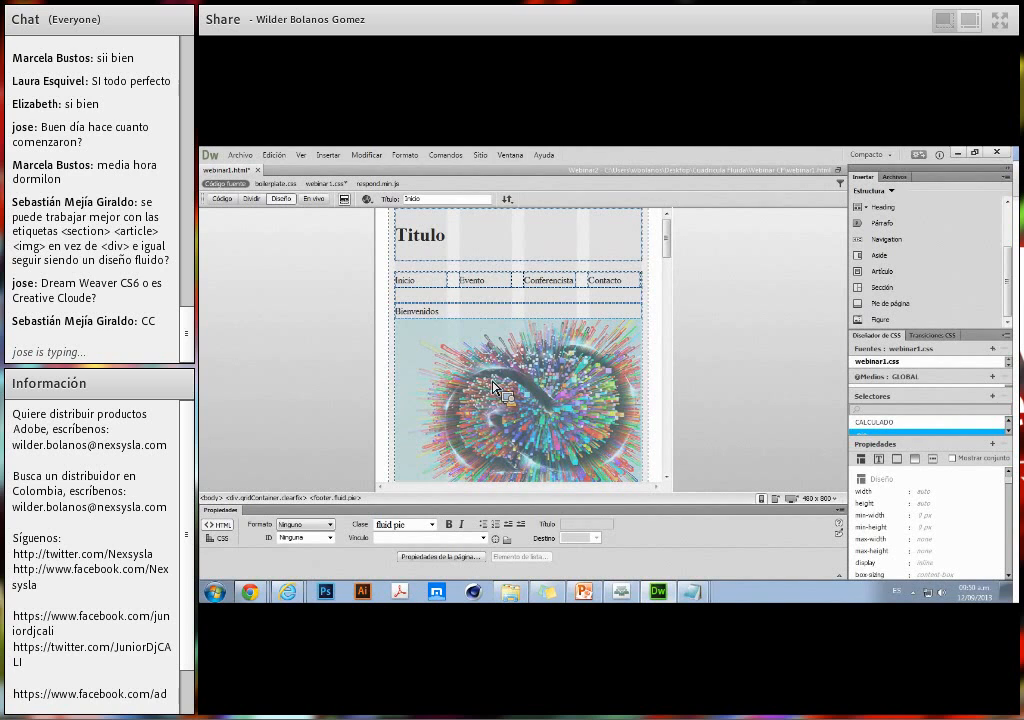
Switch to the 768 x 1024 tablet layout and narrow the imagen2 Div to four columns, 48.7179% wide.
{"action": "left_click", "coordinate": [773, 498]}
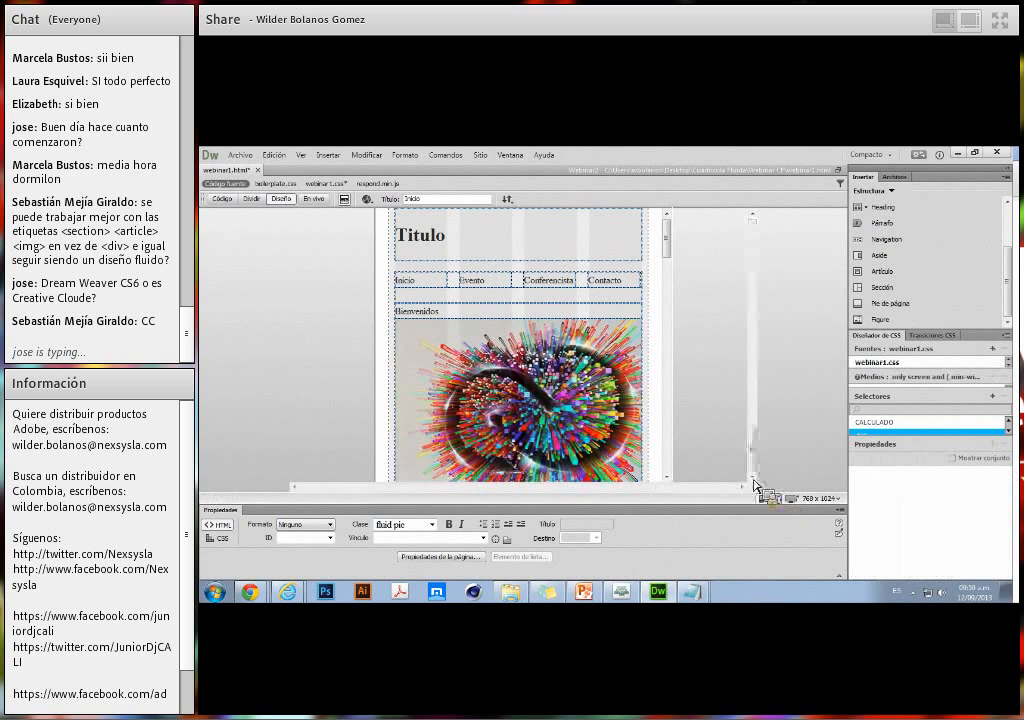
{"action": "scroll", "coordinate": [535, 423], "scroll_direction": "up", "scroll_amount": 10}
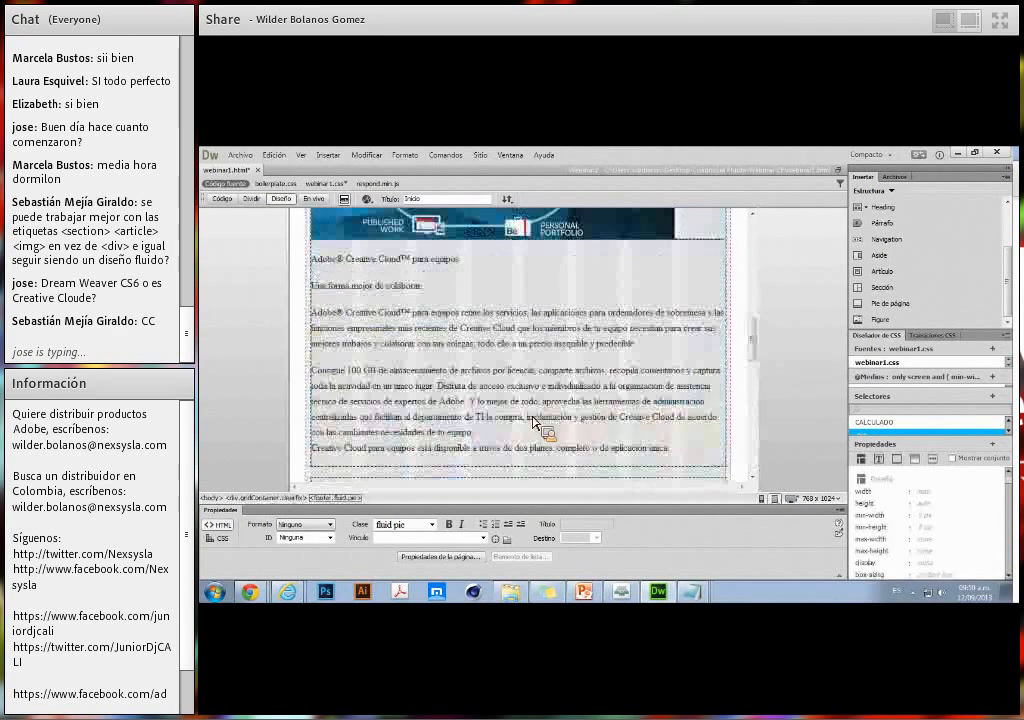
{"action": "scroll", "coordinate": [535, 423], "scroll_direction": "up", "scroll_amount": 10}
{"action": "scroll", "coordinate": [535, 415], "scroll_direction": "down", "scroll_amount": 3}
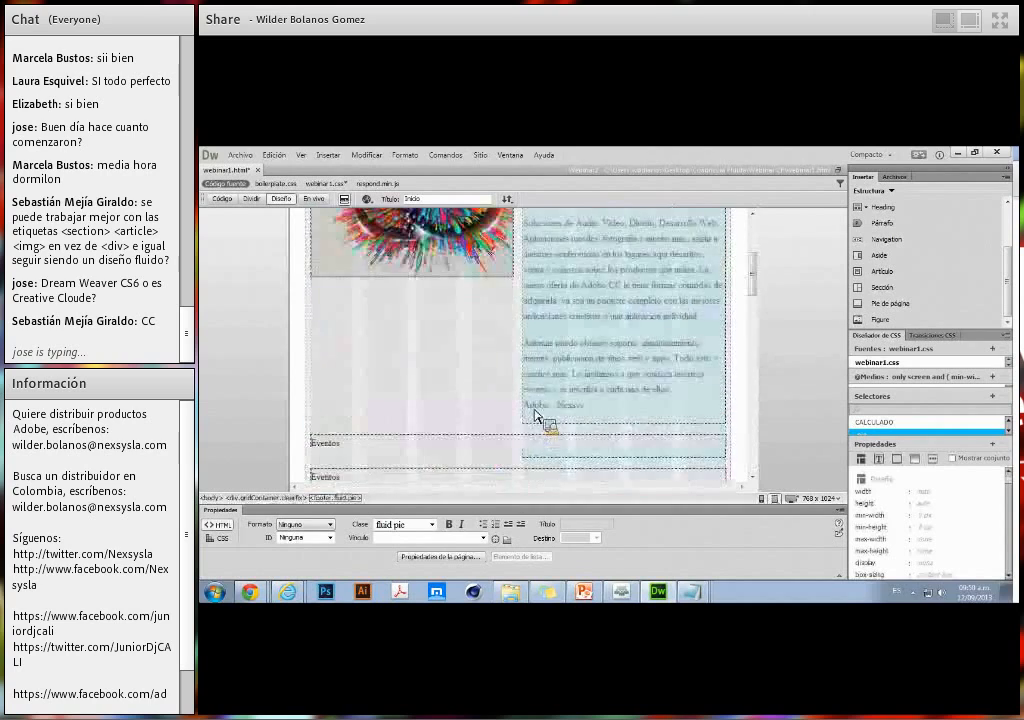
{"action": "scroll", "coordinate": [535, 414], "scroll_direction": "down", "scroll_amount": 4}
{"action": "scroll", "coordinate": [498, 343], "scroll_direction": "up", "scroll_amount": 6}
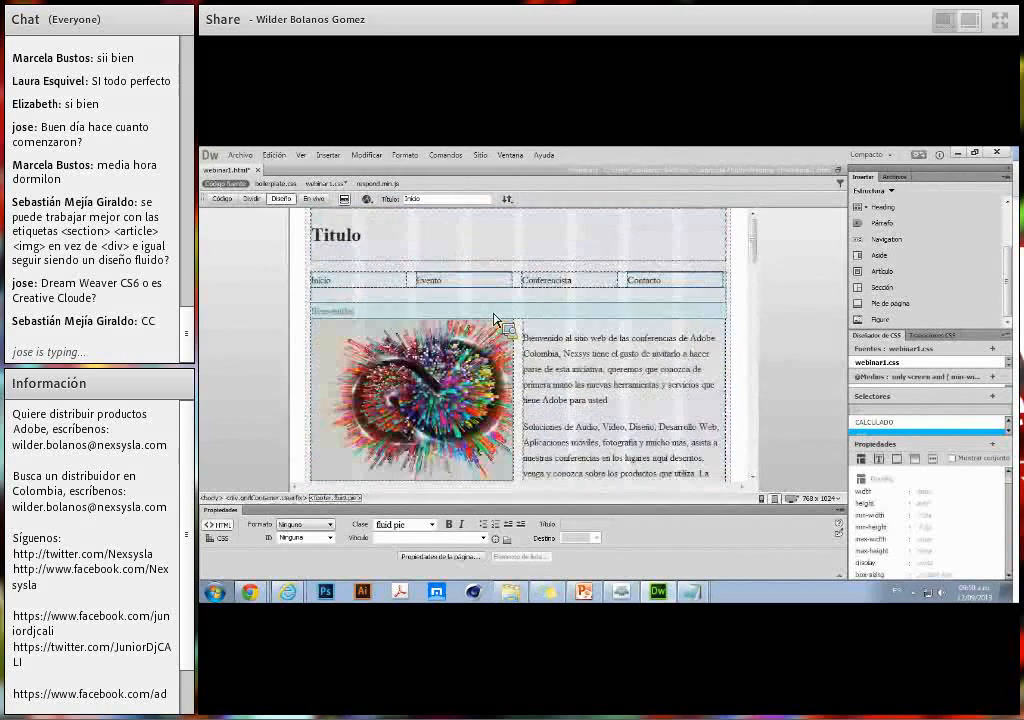
{"action": "scroll", "coordinate": [496, 320], "scroll_direction": "down", "scroll_amount": 3}
{"action": "scroll", "coordinate": [520, 383], "scroll_direction": "down", "scroll_amount": 5}
{"action": "left_click", "coordinate": [582, 408]}
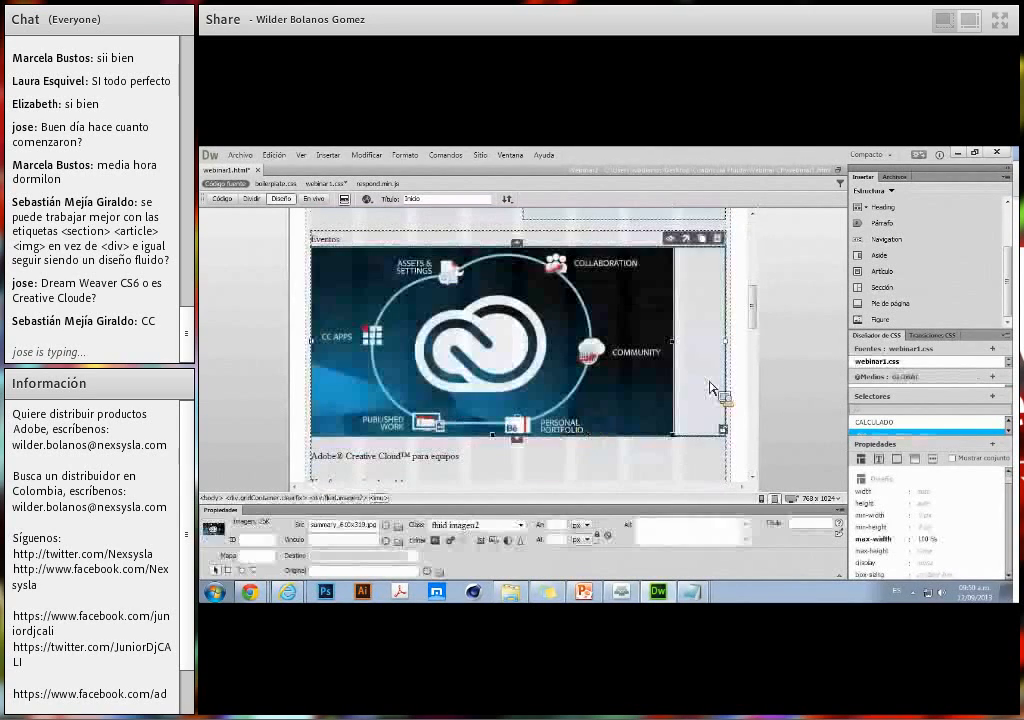
{"action": "left_click_drag", "start_coordinate": [725, 342], "coordinate": [496, 341]}
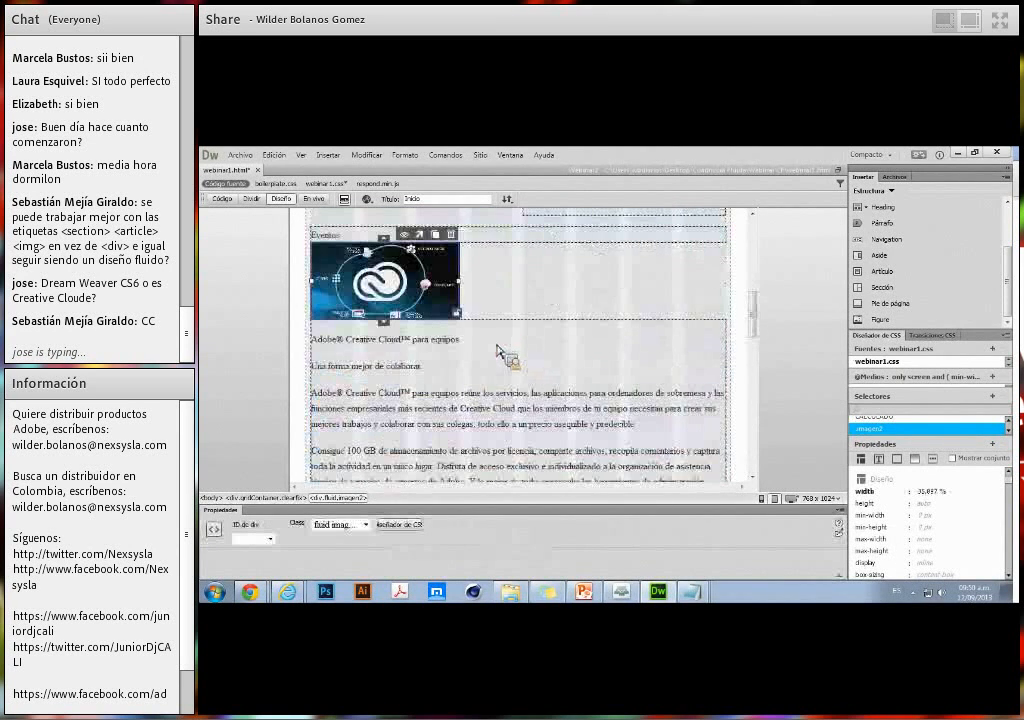
{"action": "left_click_drag", "start_coordinate": [508, 295], "coordinate": [507, 297]}
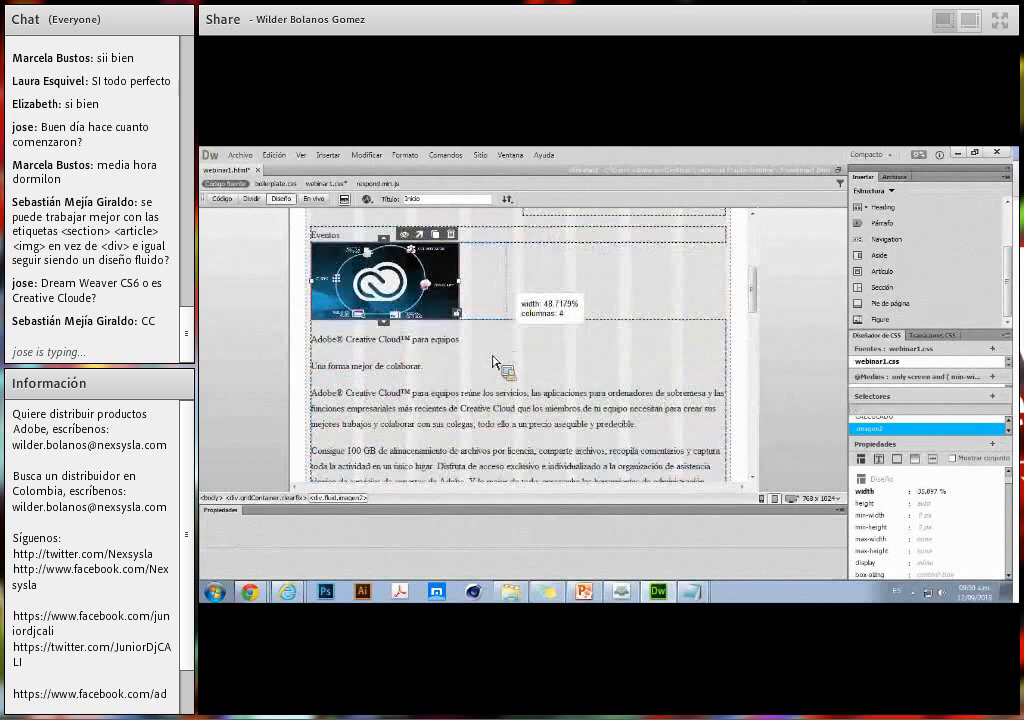
Narrow the contenido2 Div with the Creative Cloud text to four columns, 48.7179% wide, in the tablet layout.
{"action": "scroll", "coordinate": [494, 391], "scroll_direction": "down", "scroll_amount": 5}
{"action": "left_click", "coordinate": [568, 338]}
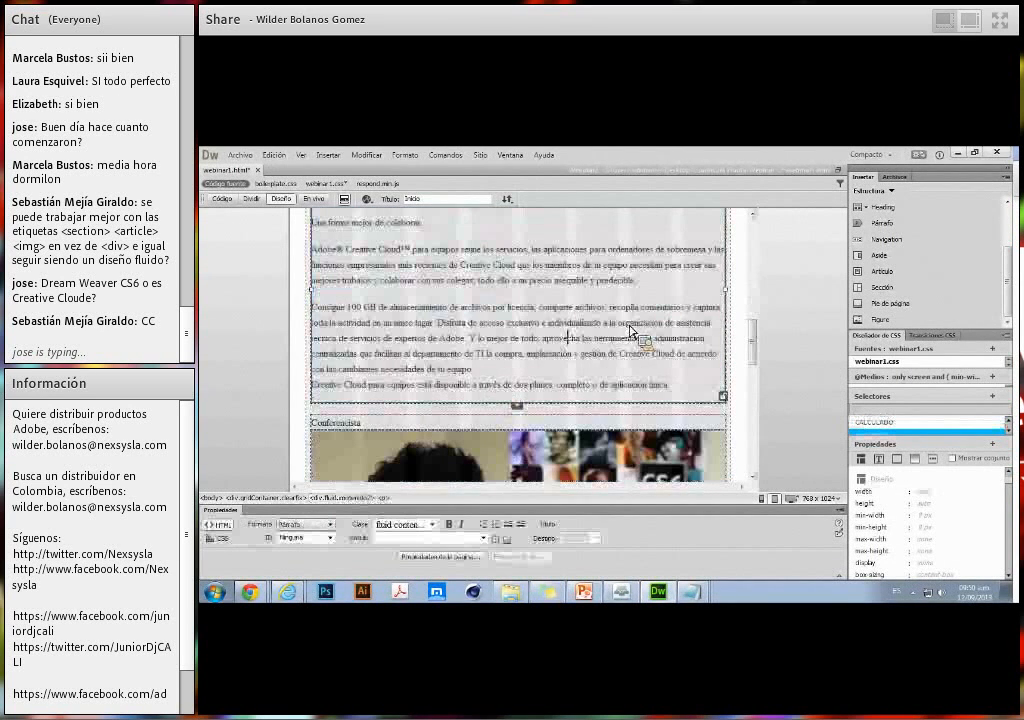
{"action": "left_click", "coordinate": [730, 302]}
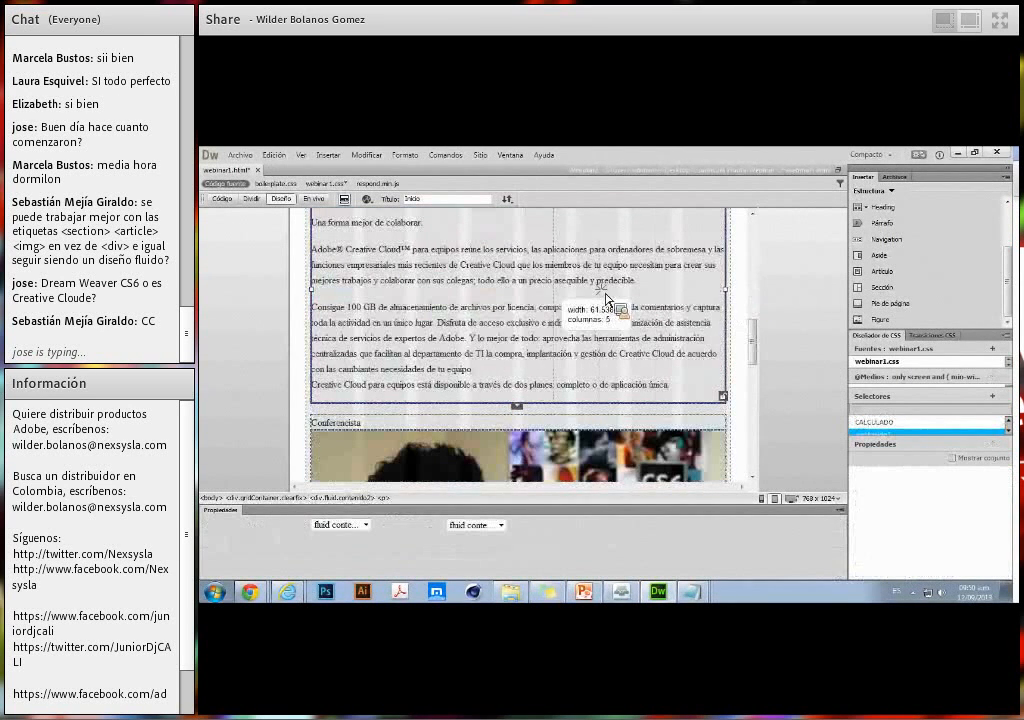
{"action": "left_click_drag", "start_coordinate": [533, 304], "coordinate": [532, 304]}
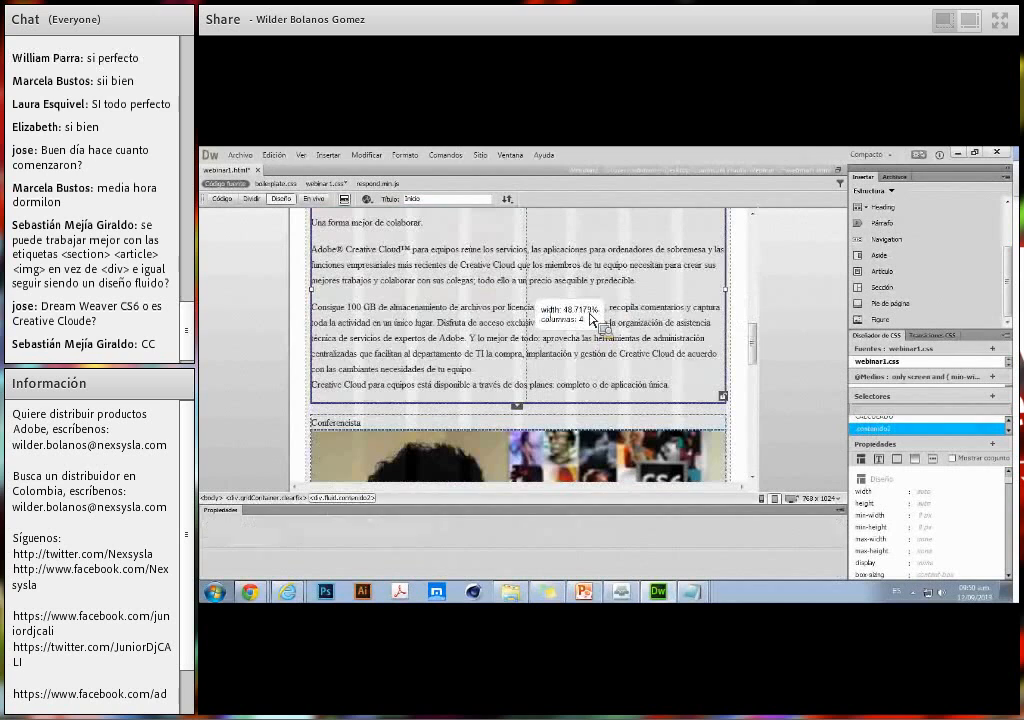
{"action": "scroll", "coordinate": [588, 315], "scroll_direction": "up", "scroll_amount": 4}
{"action": "scroll", "coordinate": [588, 320], "scroll_direction": "up", "scroll_amount": 2}
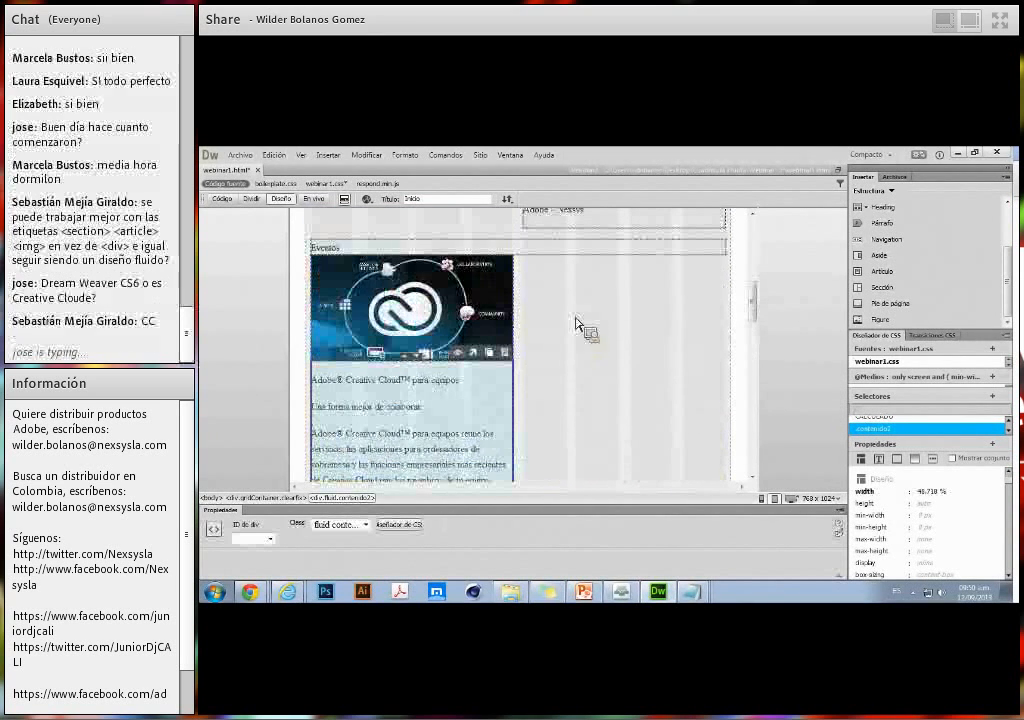
Move the contenido2 Div up one row in the tablet layout so it sits beside the imagen2 Div.
{"action": "left_click", "coordinate": [473, 353]}
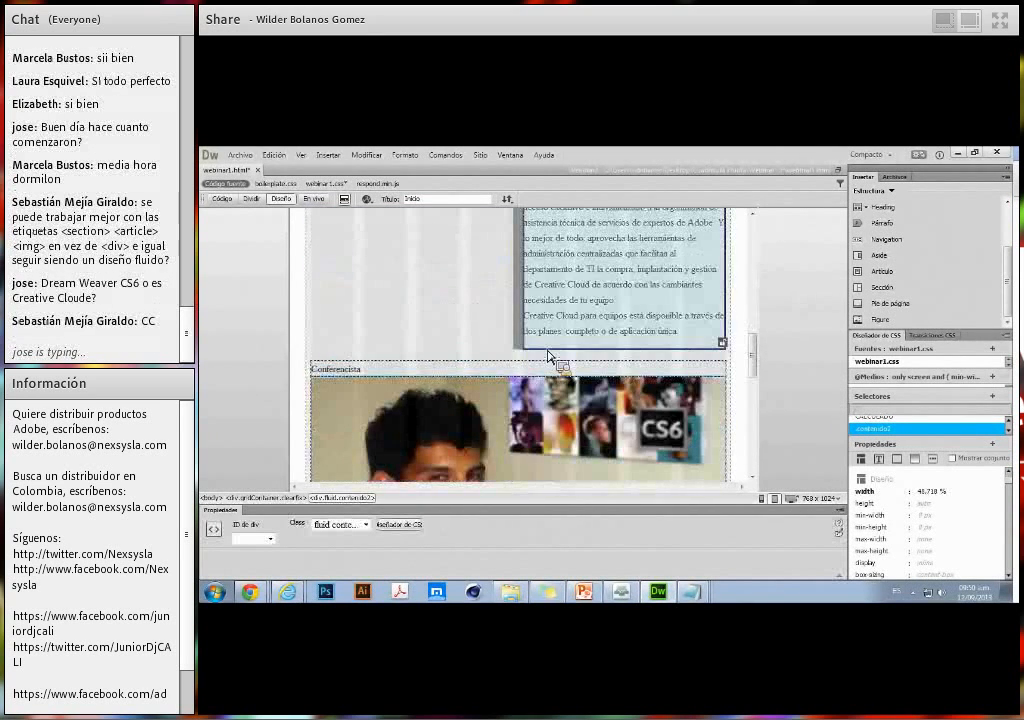
{"action": "scroll", "coordinate": [566, 357], "scroll_direction": "up", "scroll_amount": 4}
{"action": "scroll", "coordinate": [470, 360], "scroll_direction": "down", "scroll_amount": 5}
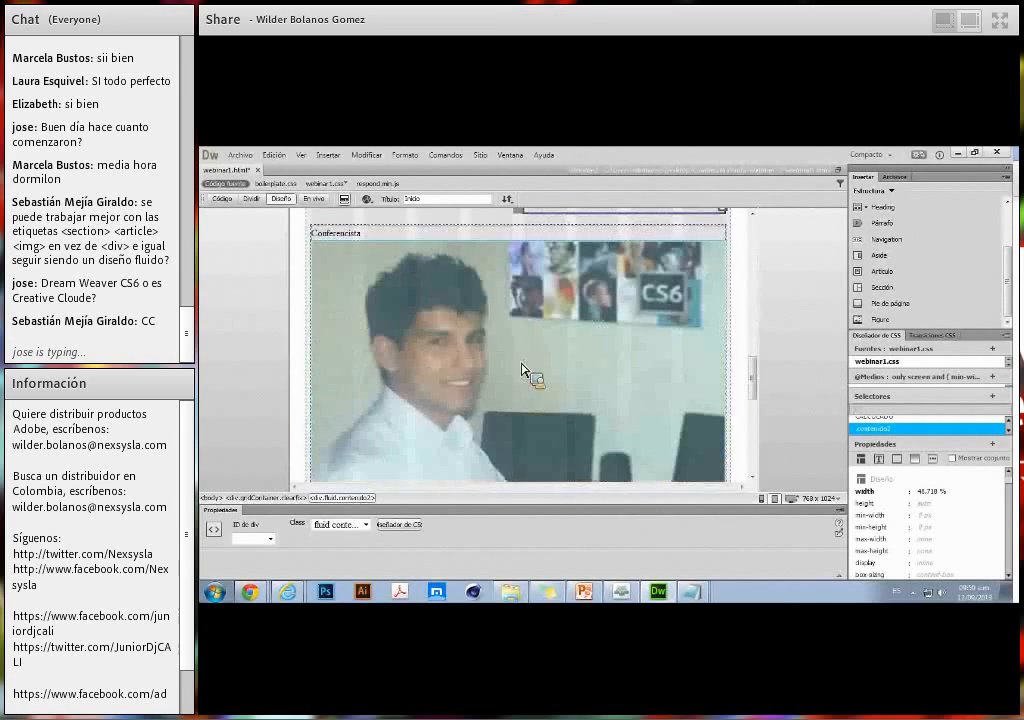
Narrow the contenido3 Div with the speaker's biography to 48.718% wide in the tablet layout.
{"action": "left_click", "coordinate": [545, 367]}
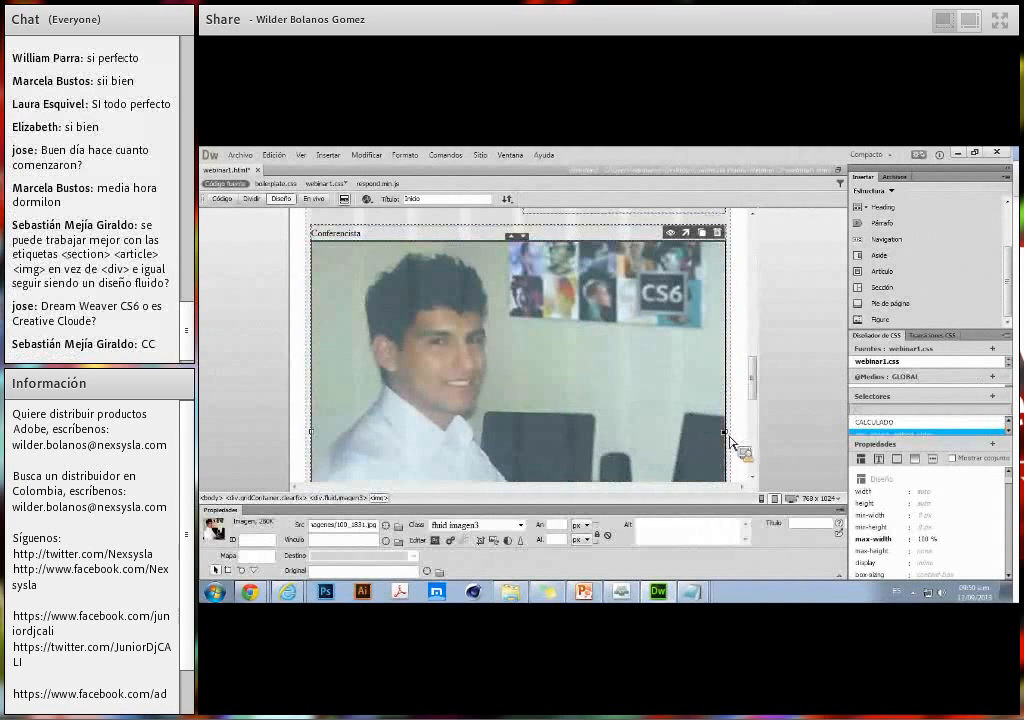
{"action": "scroll", "coordinate": [730, 440], "scroll_direction": "down", "scroll_amount": 5}
{"action": "left_click", "coordinate": [707, 410]}
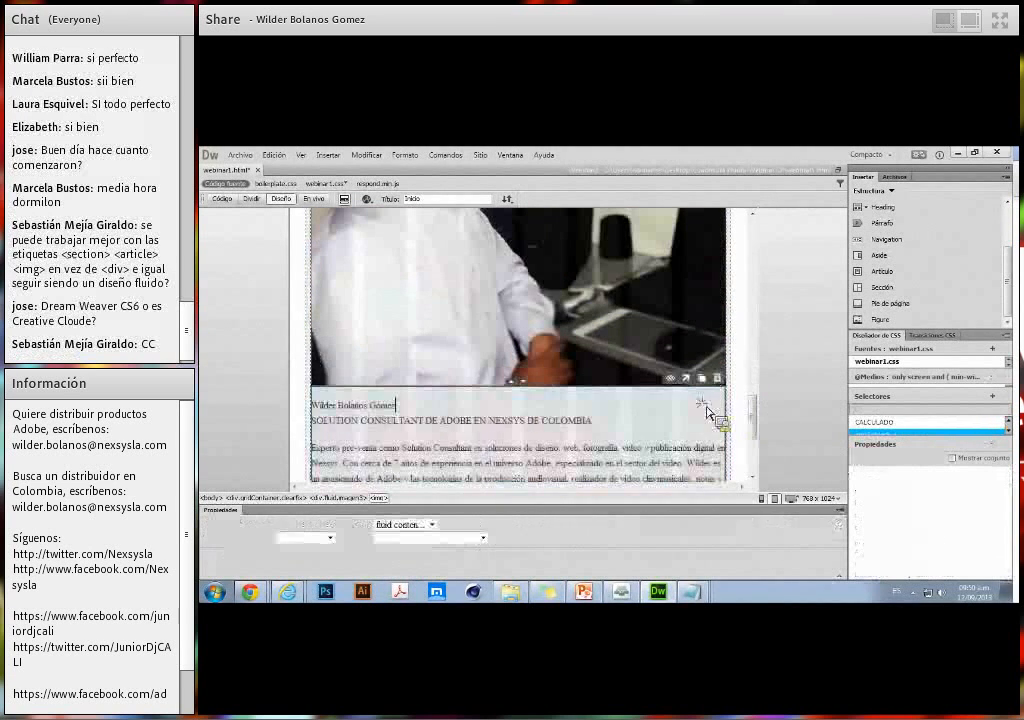
{"action": "scroll", "coordinate": [709, 412], "scroll_direction": "down", "scroll_amount": 3}
{"action": "left_click_drag", "start_coordinate": [726, 380], "coordinate": [538, 389]}
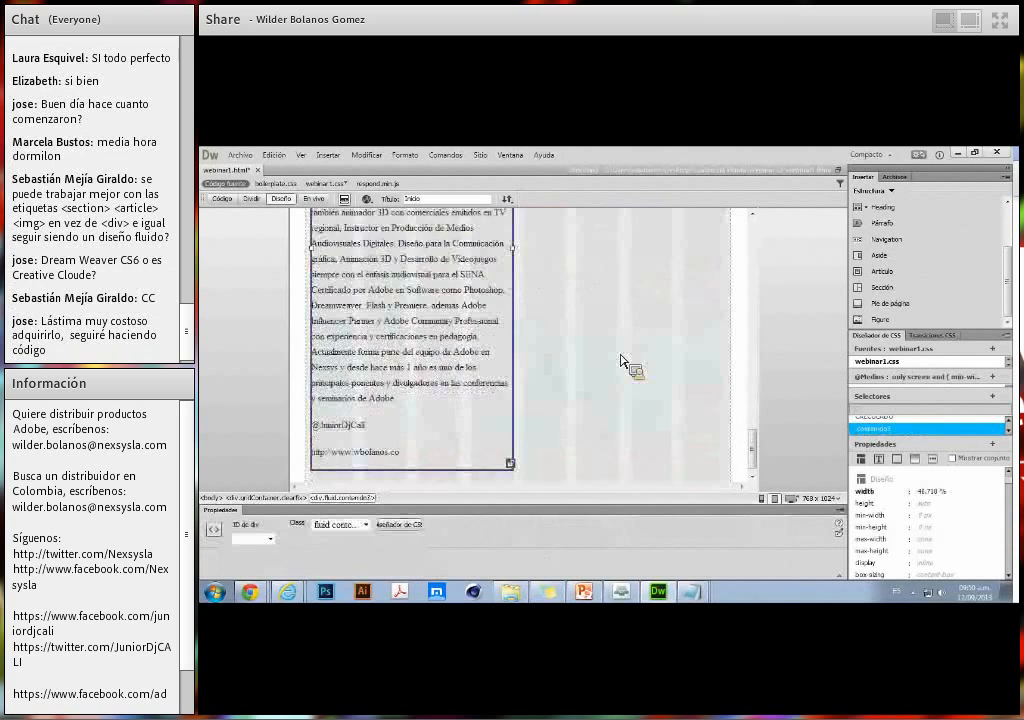
Narrow the imagen3 Div with the speaker's photo to 48.718% wide in the tablet layout.
{"action": "scroll", "coordinate": [675, 375], "scroll_direction": "up", "scroll_amount": 5}
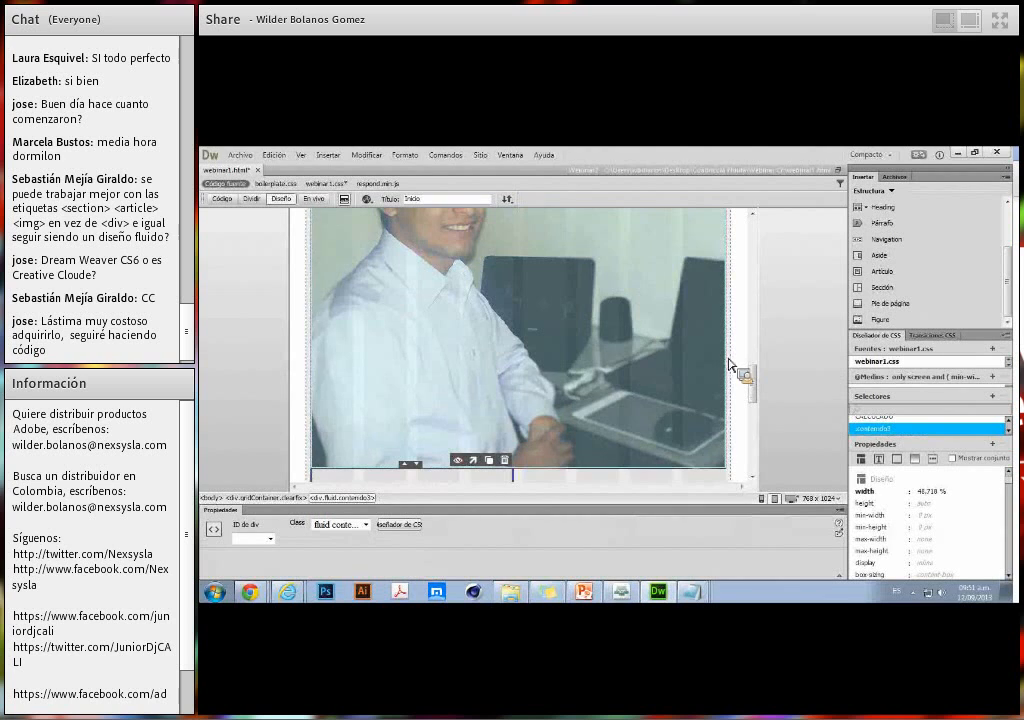
{"action": "left_click", "coordinate": [729, 360]}
{"action": "left_click_drag", "start_coordinate": [727, 278], "coordinate": [514, 304]}
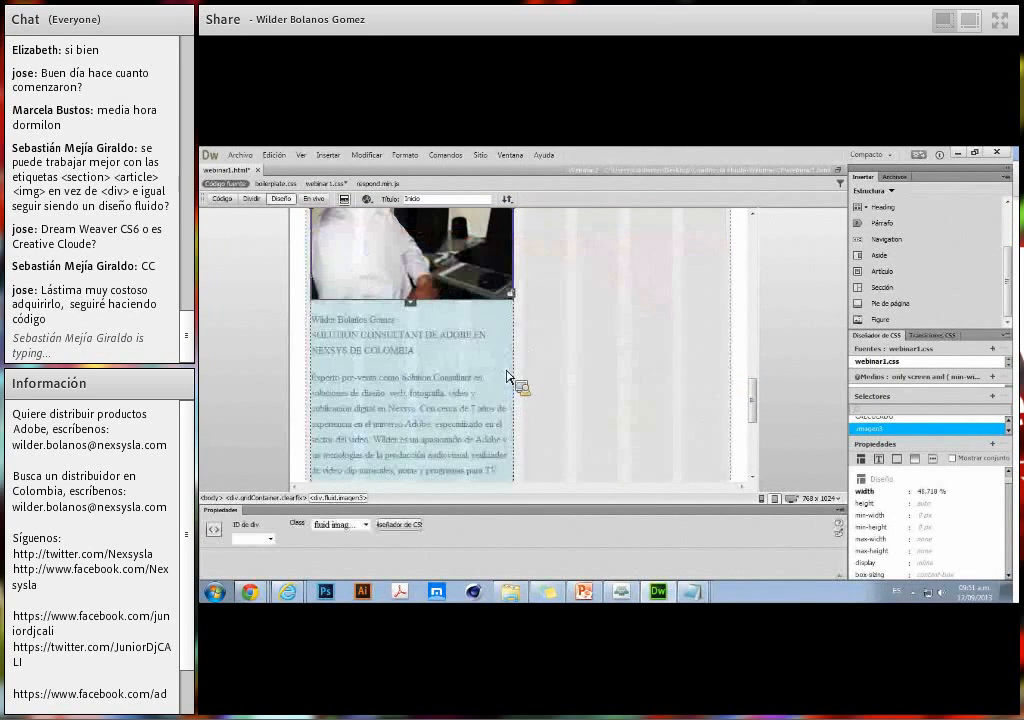
Move the contenido3 Div up a row beside the imagen3 photo and check the tablet page from footer to header.
{"action": "scroll", "coordinate": [490, 360], "scroll_direction": "up", "scroll_amount": 1}
{"action": "left_click", "coordinate": [470, 380]}
{"action": "left_click_drag", "start_coordinate": [472, 368], "coordinate": [601, 342]}
{"action": "scroll", "coordinate": [602, 343], "scroll_direction": "down", "scroll_amount": 5}
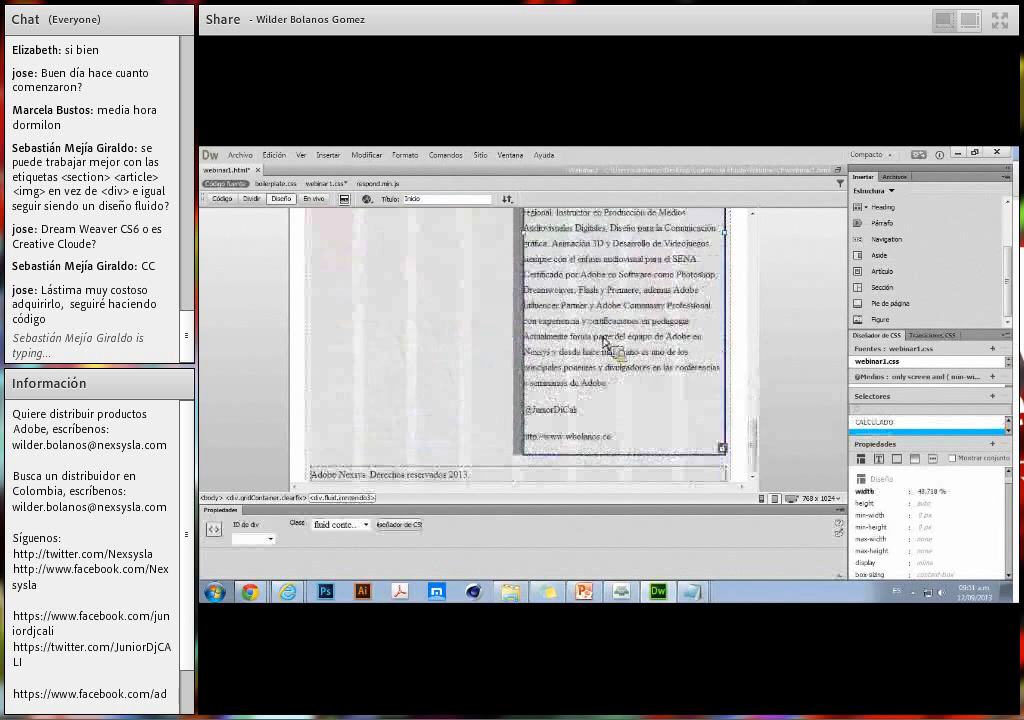
{"action": "left_click_drag", "start_coordinate": [541, 370], "coordinate": [529, 378]}
{"action": "left_click_drag", "start_coordinate": [573, 485], "coordinate": [636, 476]}
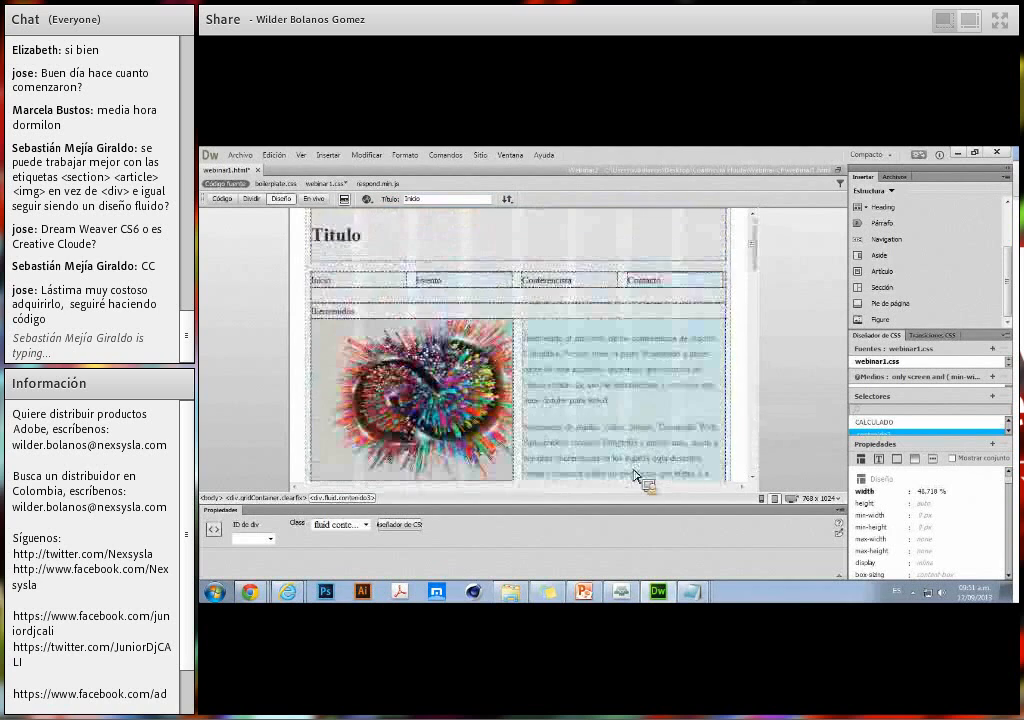
Switch to the 1000 x 459 desktop layout and examine how the Bienvenidos and Eventos sections are arranged.
{"action": "left_click_drag", "start_coordinate": [739, 500], "coordinate": [796, 507]}
{"action": "scroll", "coordinate": [757, 417], "scroll_direction": "up", "scroll_amount": 10}
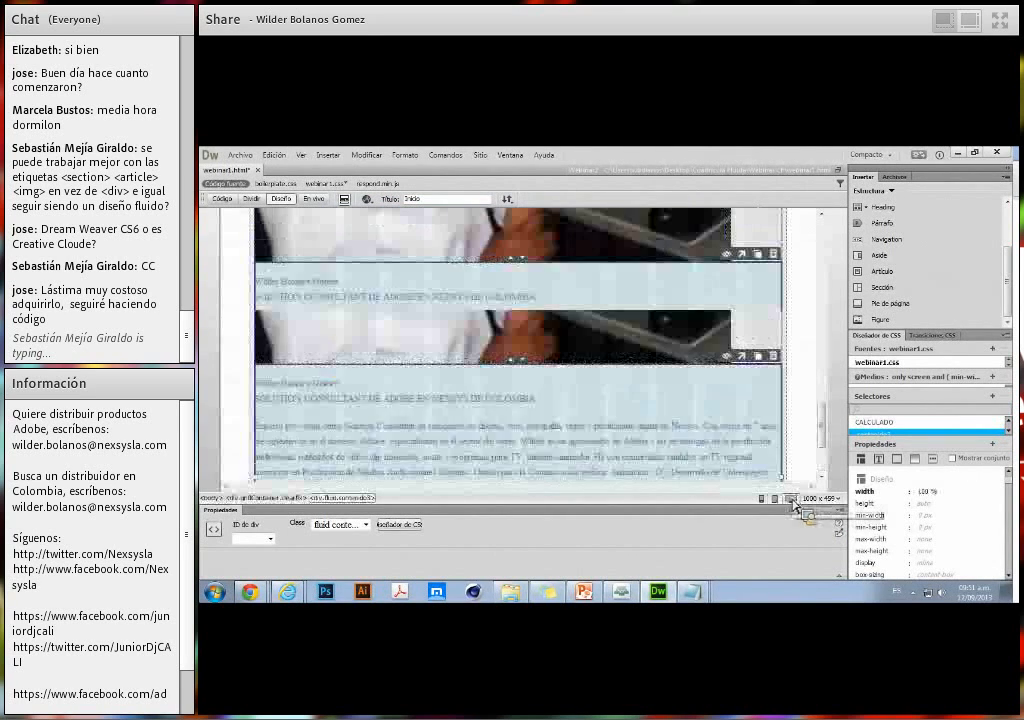
{"action": "scroll", "coordinate": [757, 417], "scroll_direction": "up", "scroll_amount": 10}
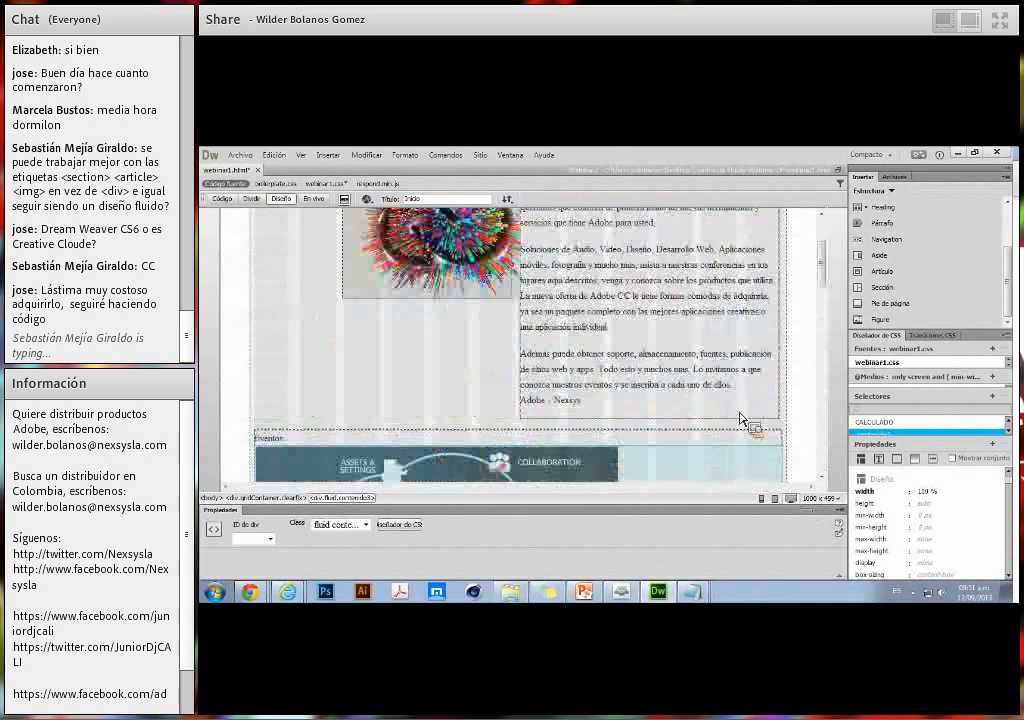
{"action": "scroll", "coordinate": [738, 412], "scroll_direction": "down", "scroll_amount": 5}
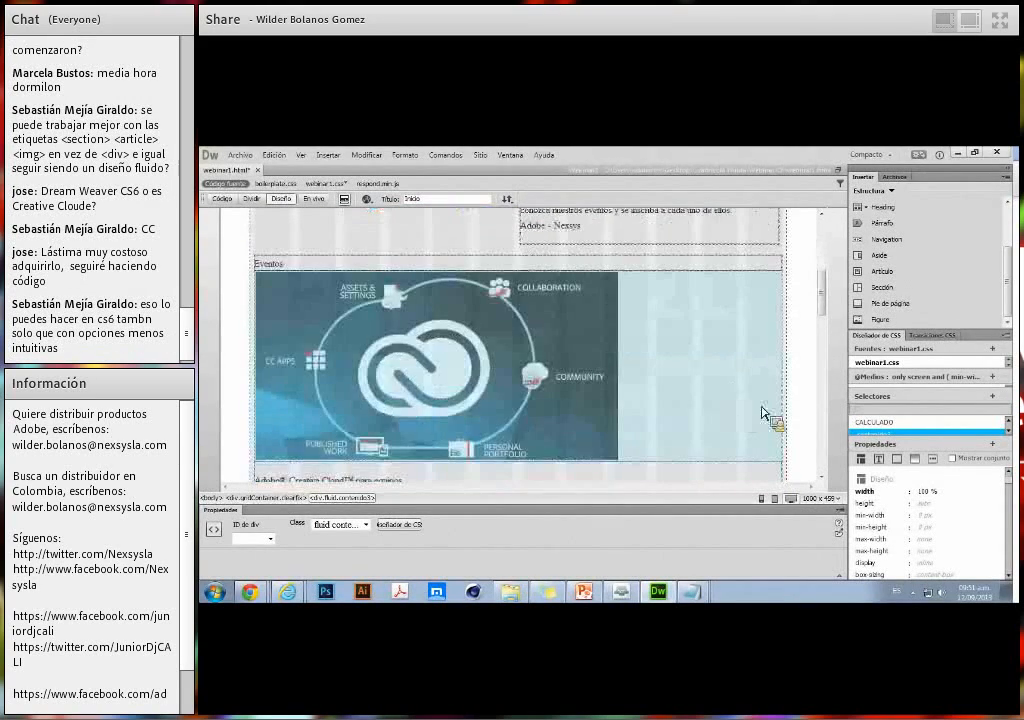
{"action": "scroll", "coordinate": [765, 413], "scroll_direction": "up", "scroll_amount": 4}
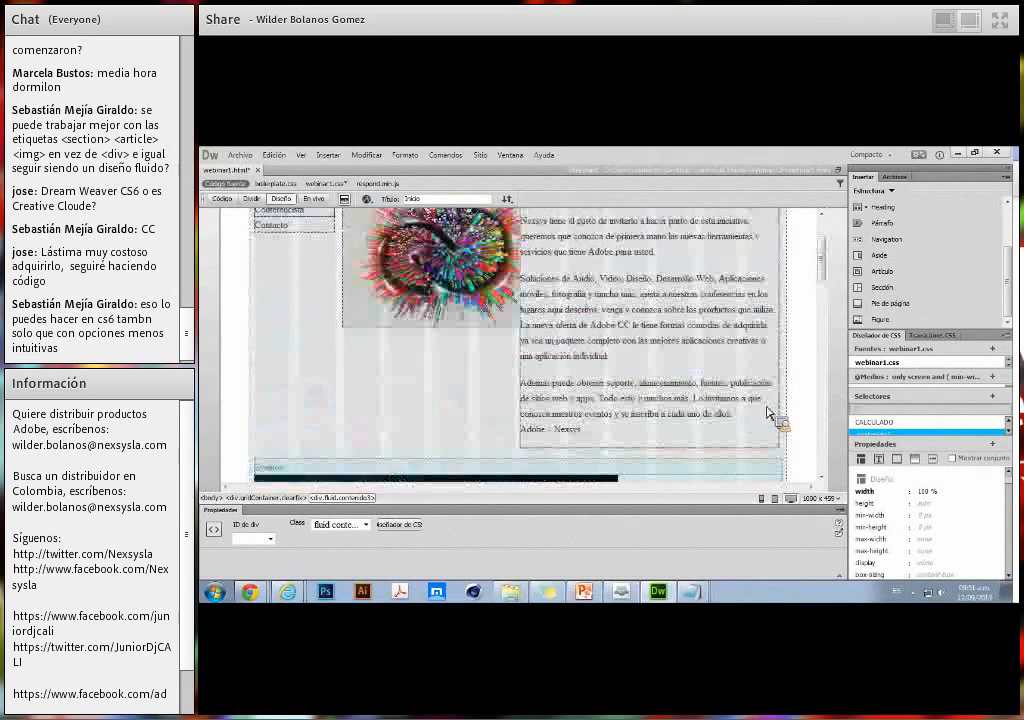
{"action": "scroll", "coordinate": [768, 416], "scroll_direction": "up", "scroll_amount": 4}
{"action": "scroll", "coordinate": [762, 412], "scroll_direction": "down", "scroll_amount": 5}
{"action": "scroll", "coordinate": [760, 410], "scroll_direction": "down", "scroll_amount": 2}
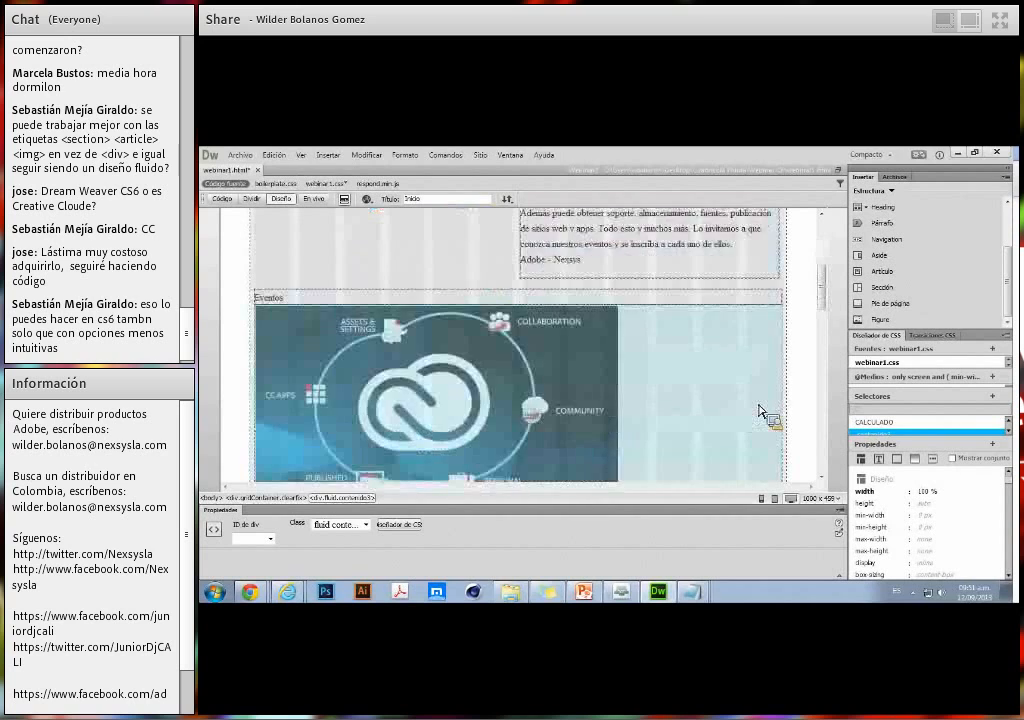
{"action": "scroll", "coordinate": [757, 410], "scroll_direction": "up", "scroll_amount": 4}
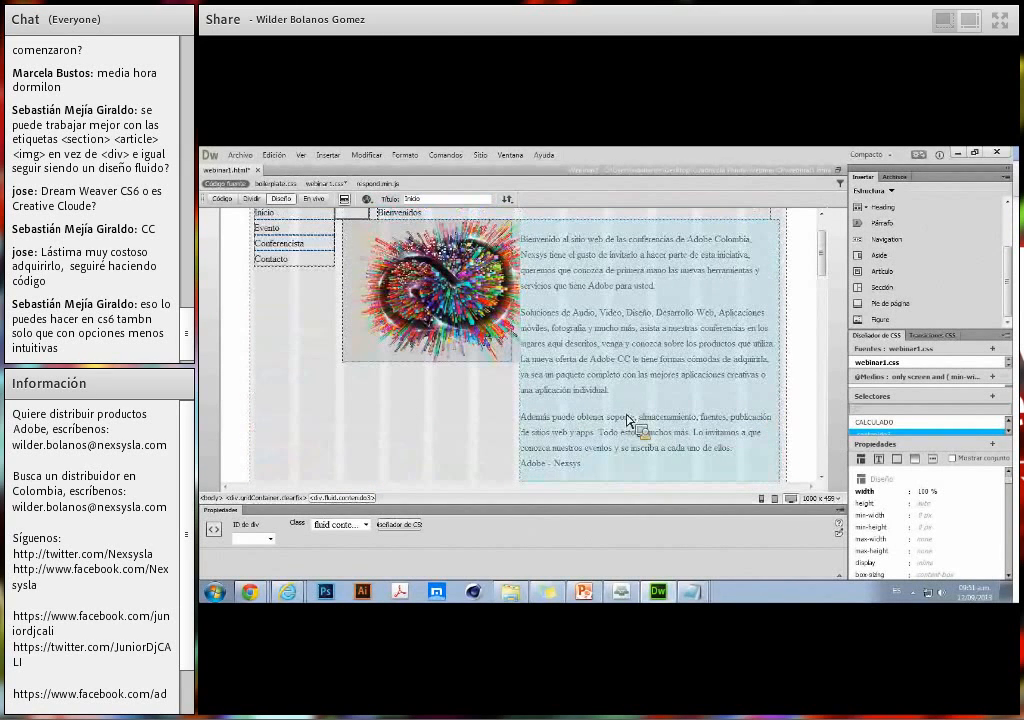
Narrow the imagen2 Div under the Eventos heading to about a third of the page width in the desktop layout.
{"action": "scroll", "coordinate": [679, 423], "scroll_direction": "down", "scroll_amount": 6}
{"action": "scroll", "coordinate": [679, 407], "scroll_direction": "up", "scroll_amount": 2}
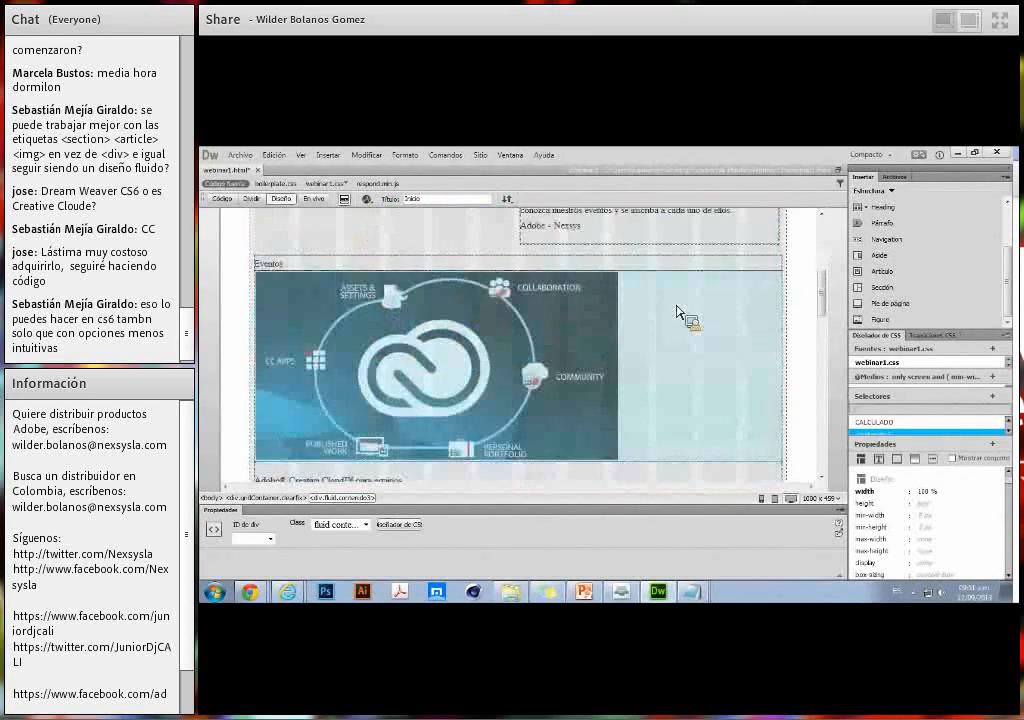
{"action": "left_click", "coordinate": [677, 312]}
{"action": "left_click_drag", "start_coordinate": [782, 367], "coordinate": [390, 377]}
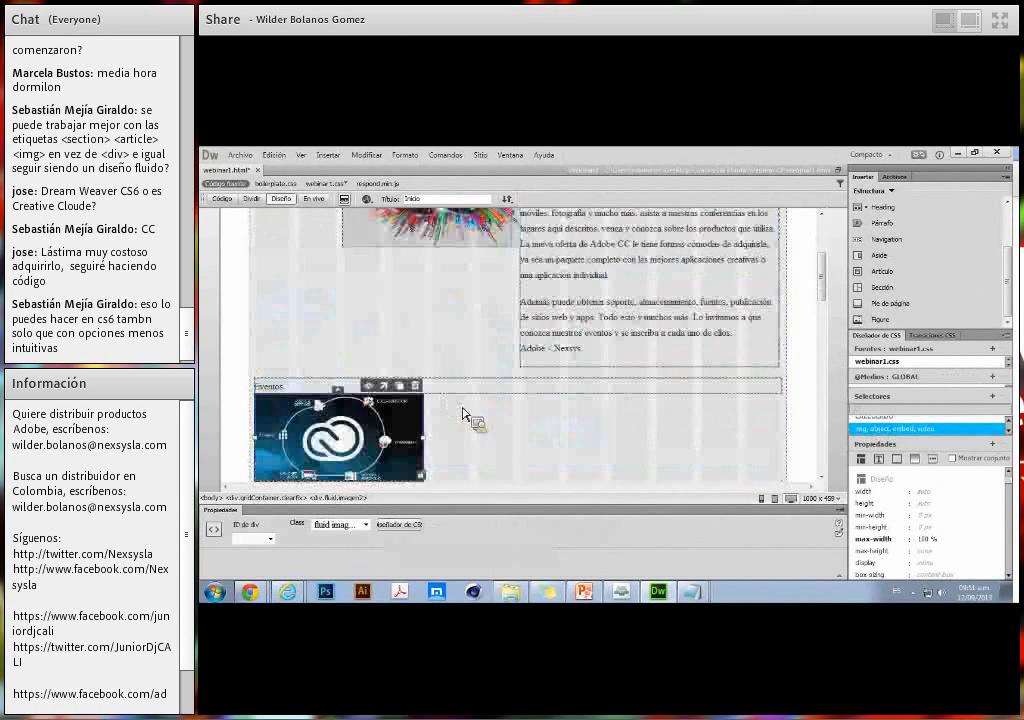
Narrow the contenido2 Div to 49.153% wide in the desktop layout and move it up a row beside the imagen2 Div.
{"action": "scroll", "coordinate": [463, 412], "scroll_direction": "down", "scroll_amount": 5}
{"action": "left_click", "coordinate": [465, 408]}
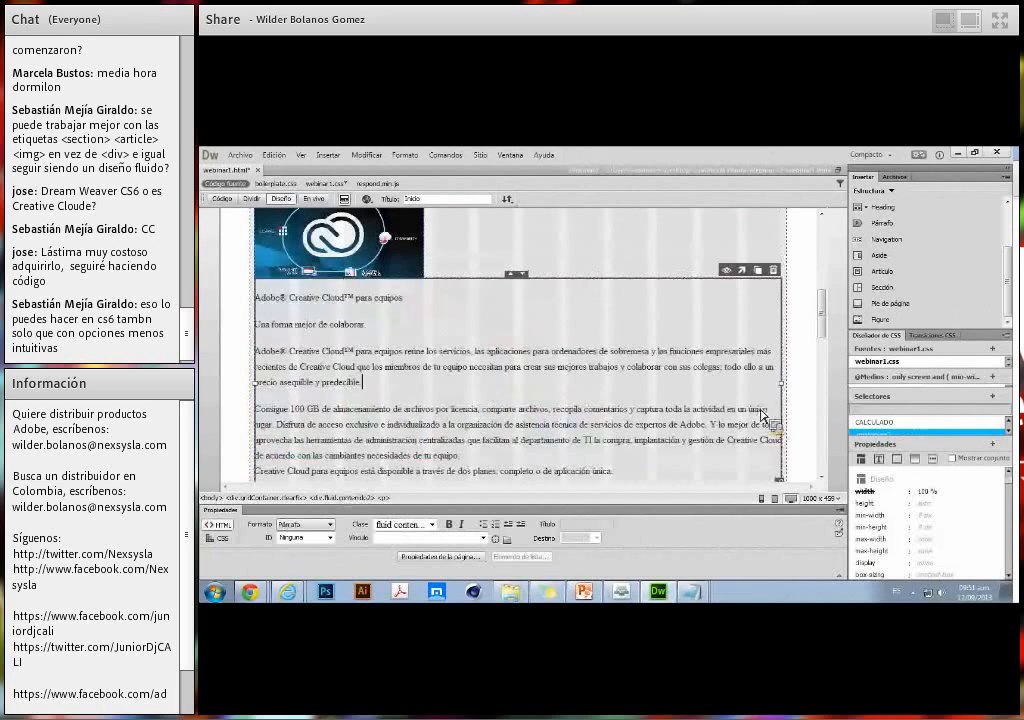
{"action": "left_click_drag", "start_coordinate": [762, 412], "coordinate": [520, 389]}
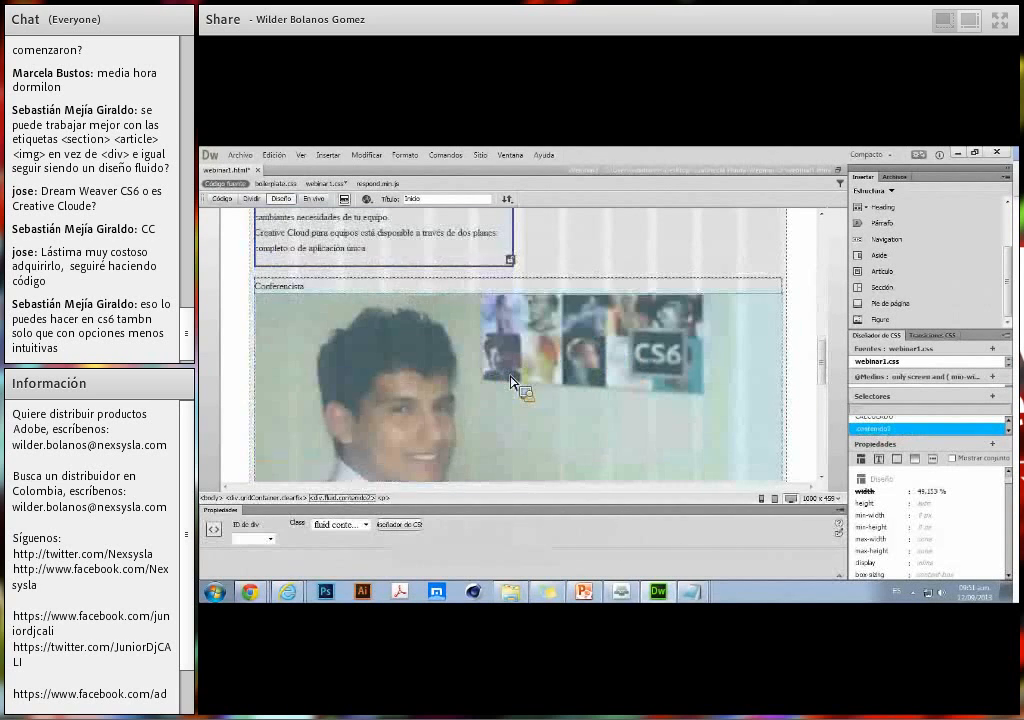
{"action": "left_click", "coordinate": [511, 381]}
{"action": "scroll", "coordinate": [530, 347], "scroll_direction": "up", "scroll_amount": 5}
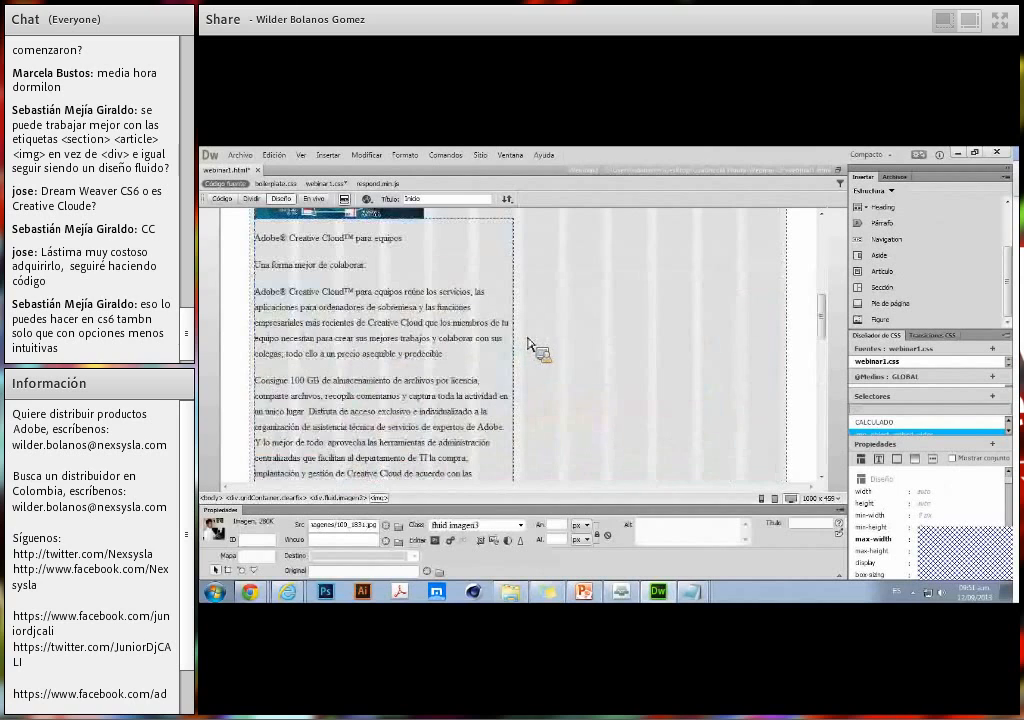
{"action": "scroll", "coordinate": [530, 345], "scroll_direction": "up", "scroll_amount": 2}
{"action": "left_click", "coordinate": [487, 333]}
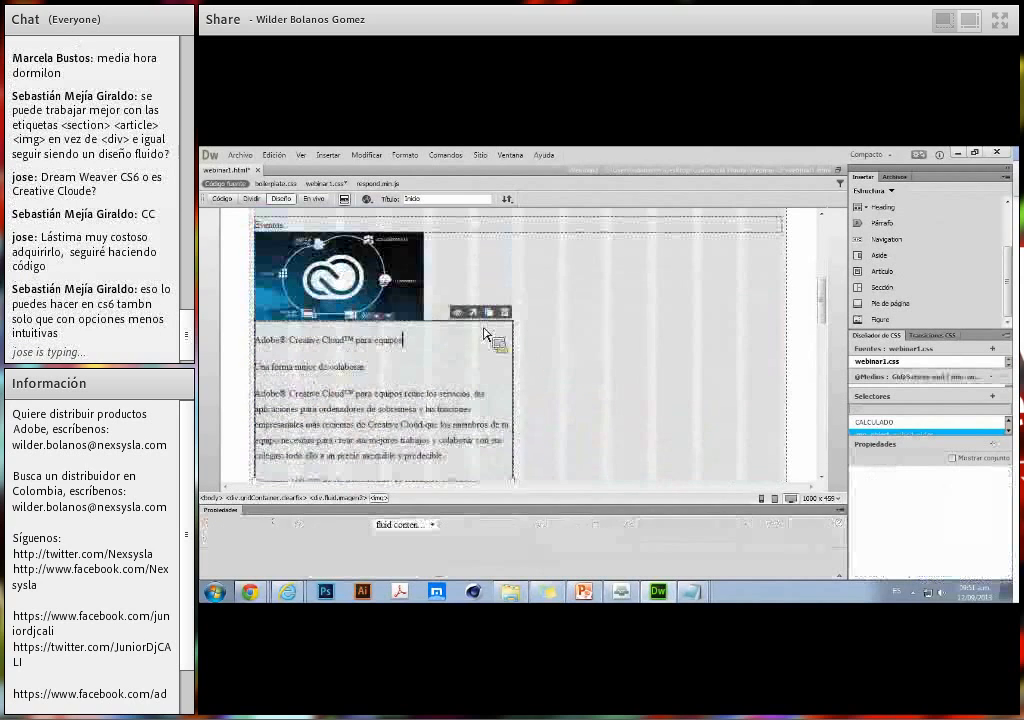
Narrow the imagen3 Div with the speaker's photo to about a third of the page width in the desktop layout.
{"action": "scroll", "coordinate": [549, 377], "scroll_direction": "down", "scroll_amount": 5}
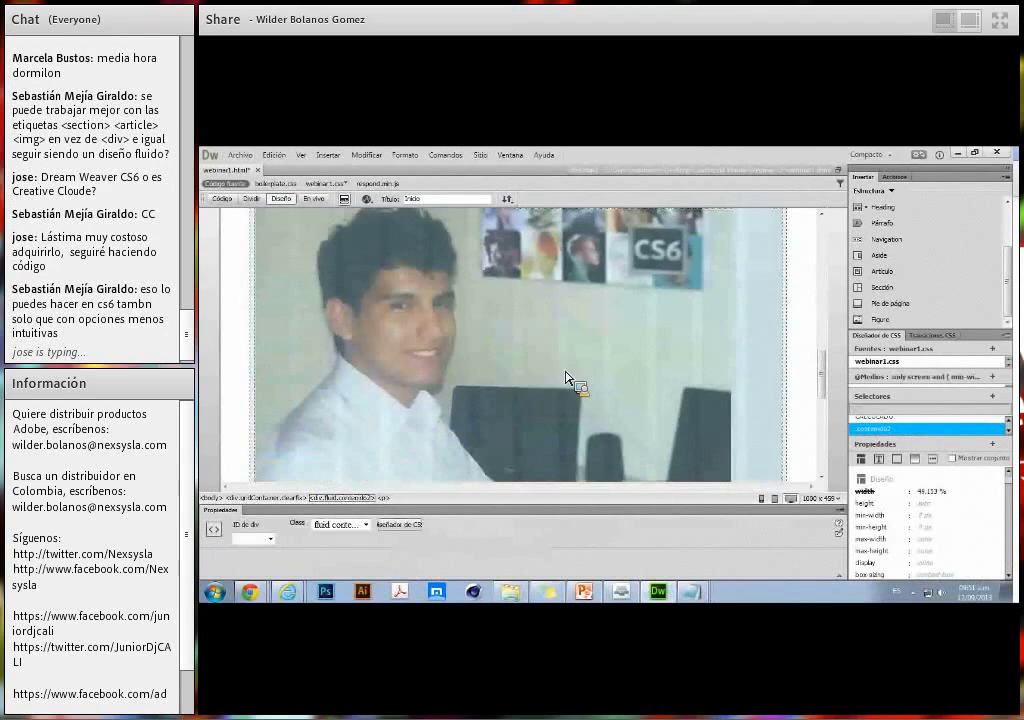
{"action": "scroll", "coordinate": [566, 372], "scroll_direction": "down", "scroll_amount": 1}
{"action": "left_click", "coordinate": [746, 371]}
{"action": "left_click_drag", "start_coordinate": [781, 377], "coordinate": [450, 389]}
Narrow the contenido3 Div to 49.153% wide in the desktop layout and move it up a row beside the imagen3 Div.
{"action": "left_click", "coordinate": [491, 393]}
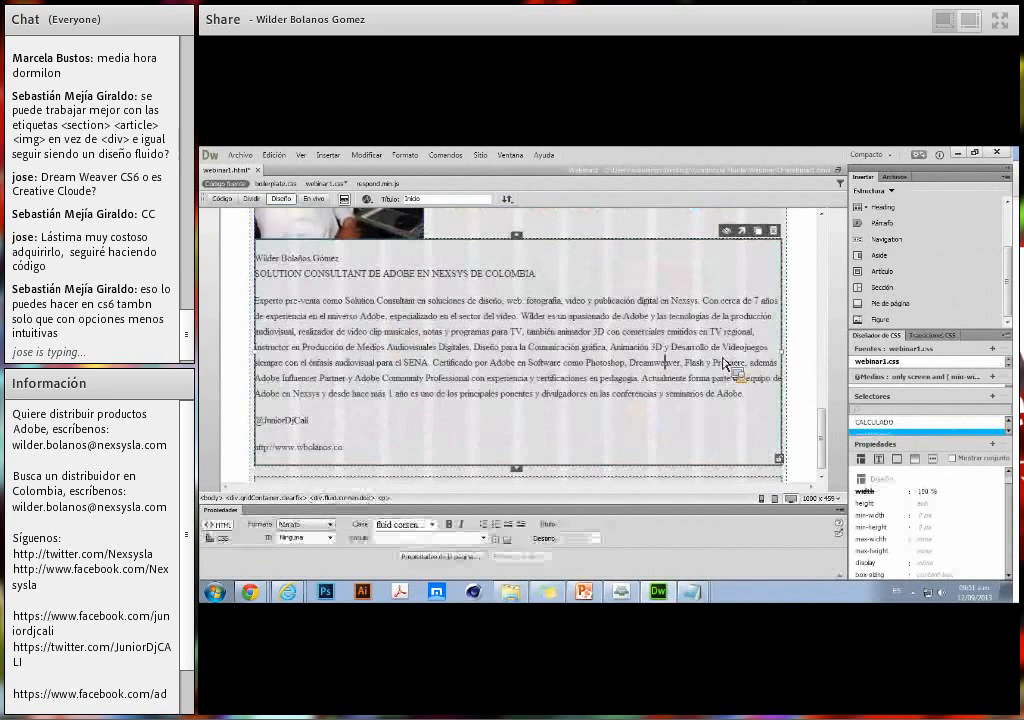
{"action": "left_click_drag", "start_coordinate": [781, 365], "coordinate": [526, 373]}
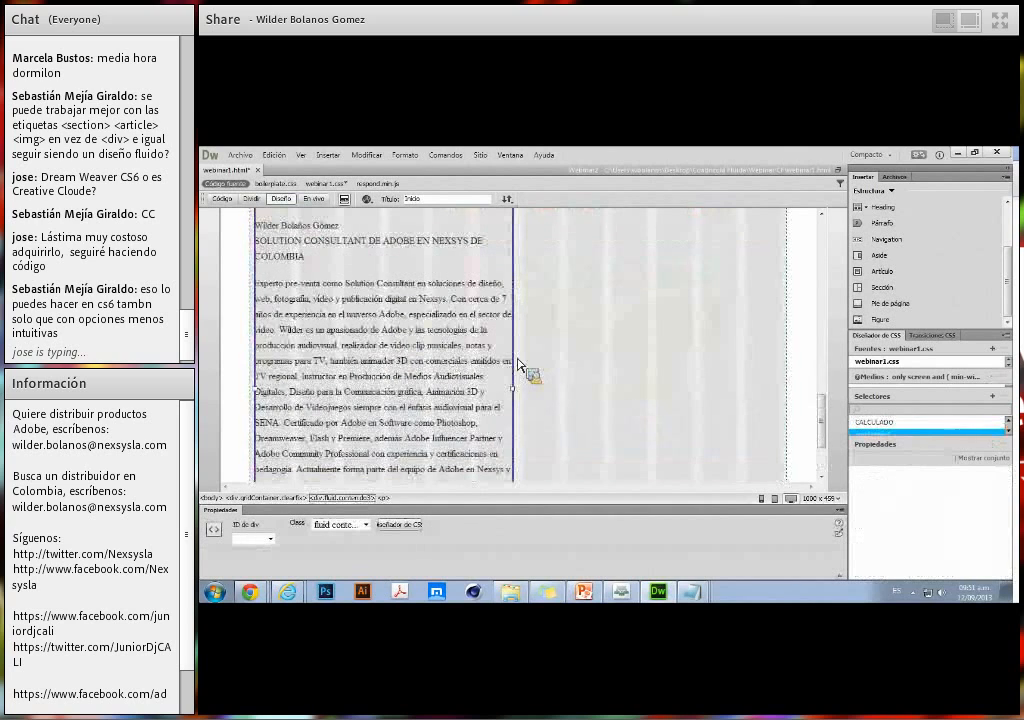
{"action": "scroll", "coordinate": [500, 395], "scroll_direction": "up", "scroll_amount": 5}
{"action": "left_click", "coordinate": [473, 435]}
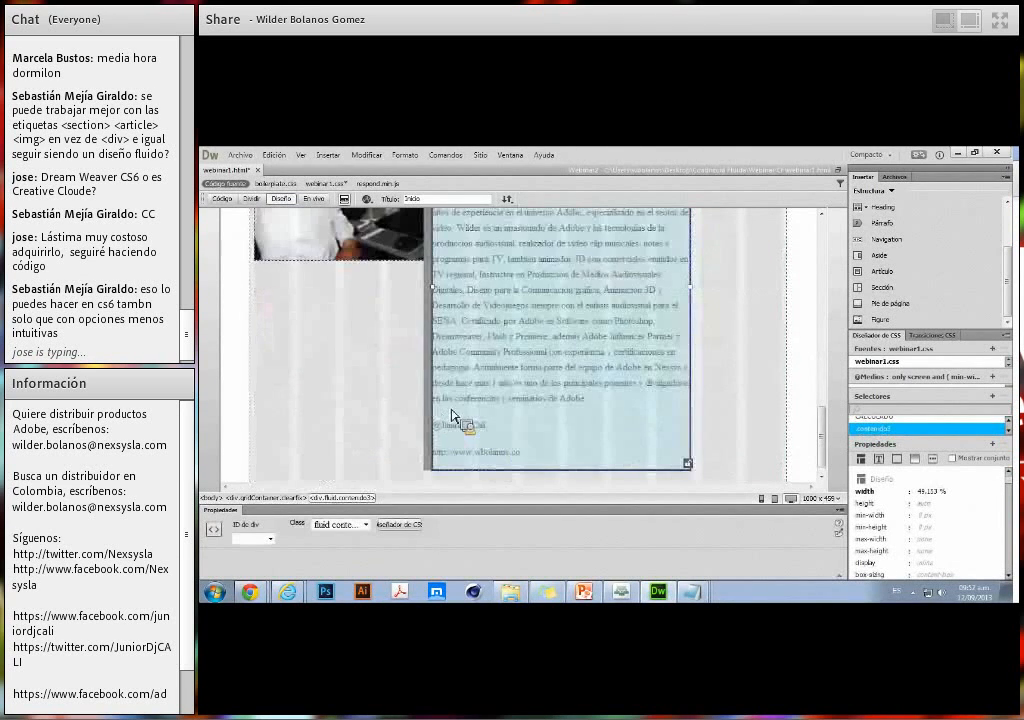
{"action": "left_click", "coordinate": [712, 391]}
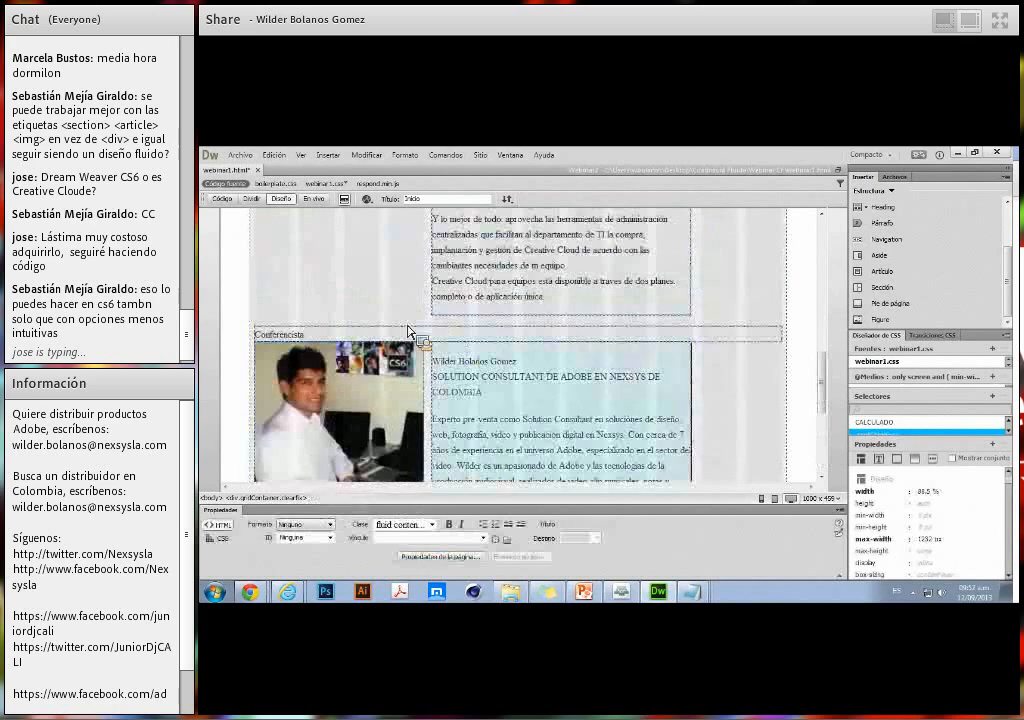
{"action": "left_click", "coordinate": [367, 380]}
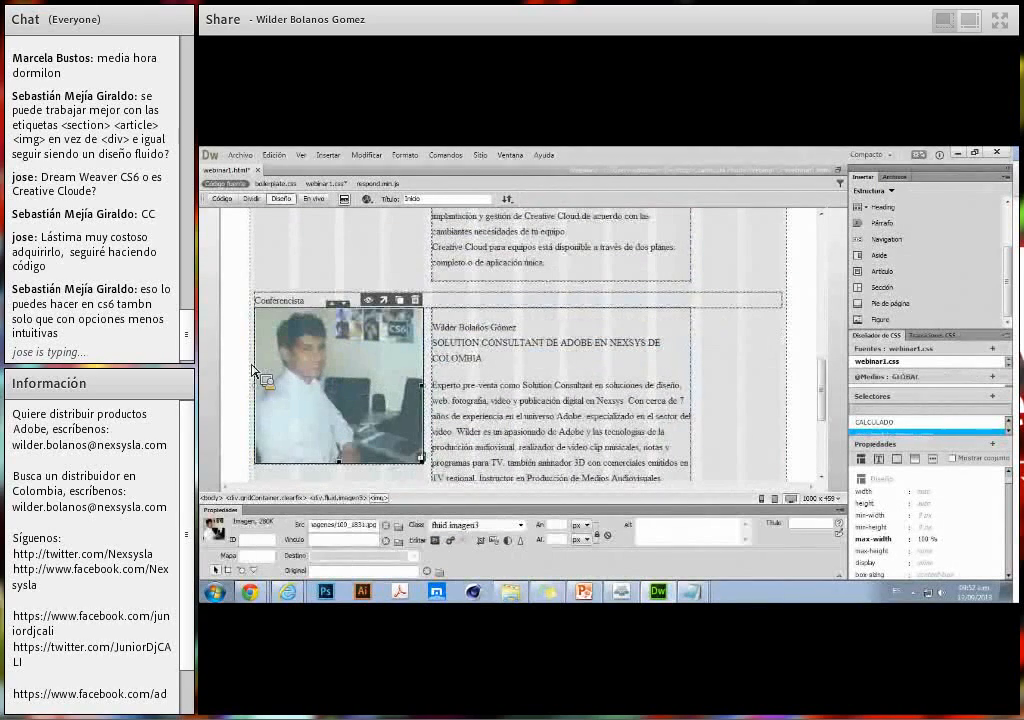
{"action": "scroll", "coordinate": [300, 380], "scroll_direction": "up", "scroll_amount": 6}
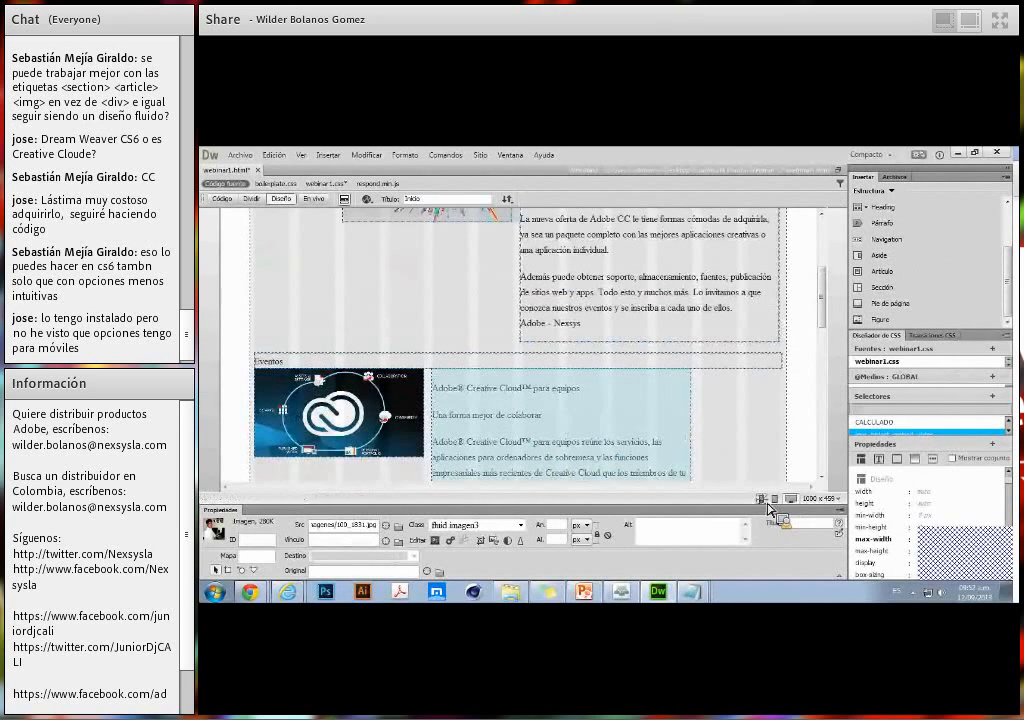
Switch to the 480 x 800 mobile layout and save webinar1.html.
{"action": "left_click", "coordinate": [761, 498]}
{"action": "key", "text": "alt+a"}
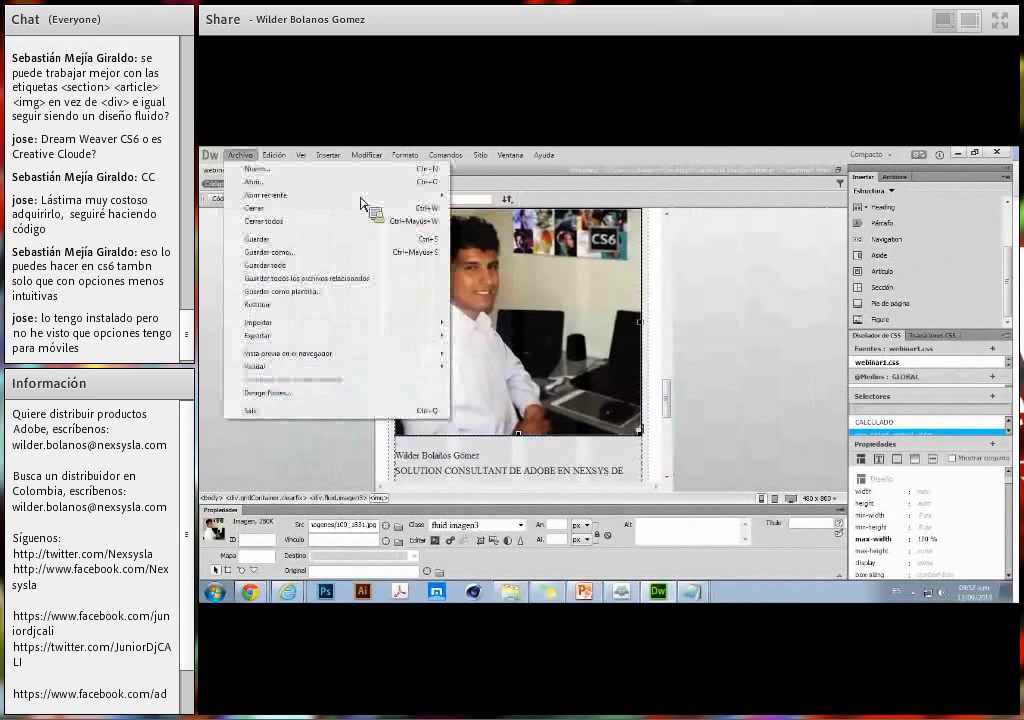
{"action": "left_click", "coordinate": [268, 240]}
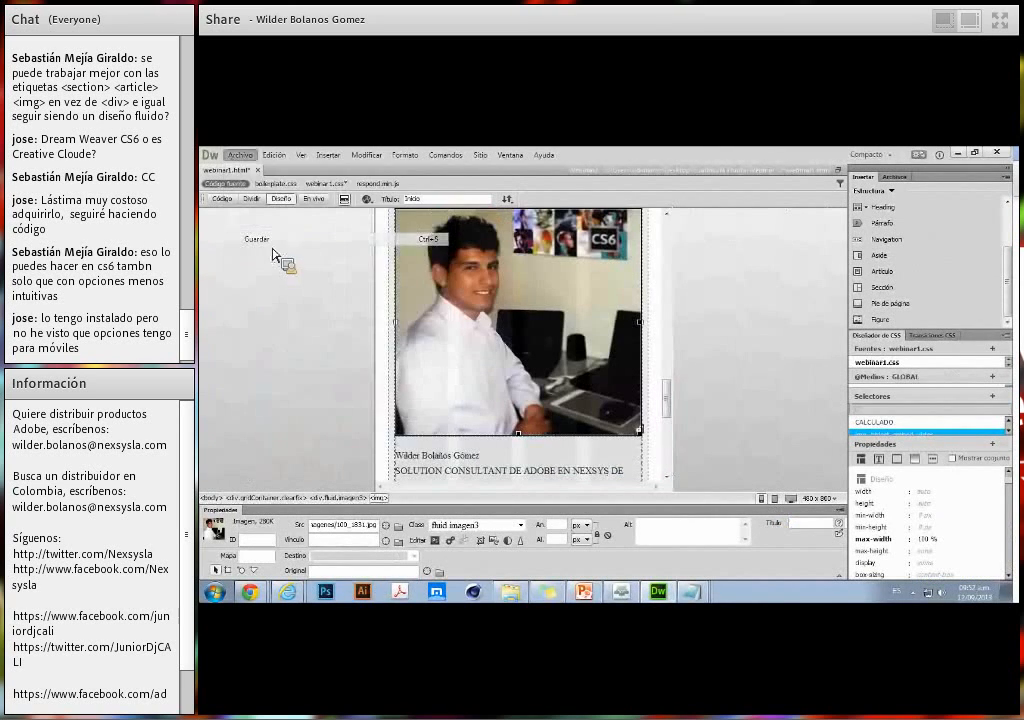
Preview the page in the Chrome browser, saving the modified related files as well.
{"action": "left_click", "coordinate": [368, 199]}
{"action": "left_click", "coordinate": [405, 227]}
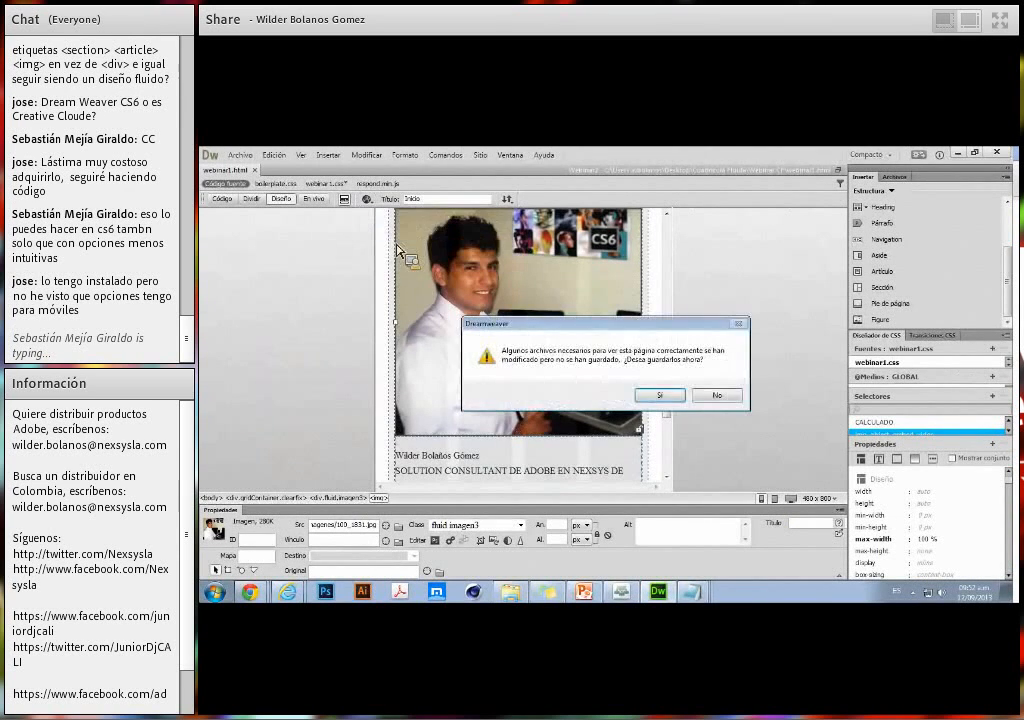
{"action": "left_click", "coordinate": [649, 398]}
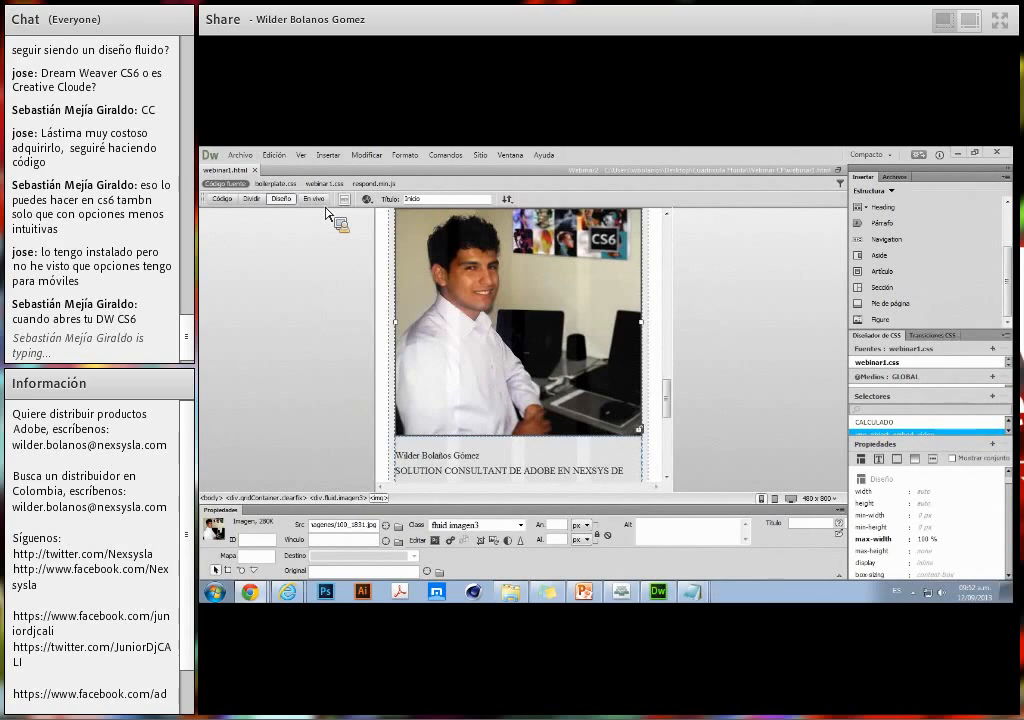
Examine the page in the Chrome preview at full width and with the browser window narrowed to tablet size.
{"action": "left_click_drag", "start_coordinate": [1016, 262], "coordinate": [450, 168]}
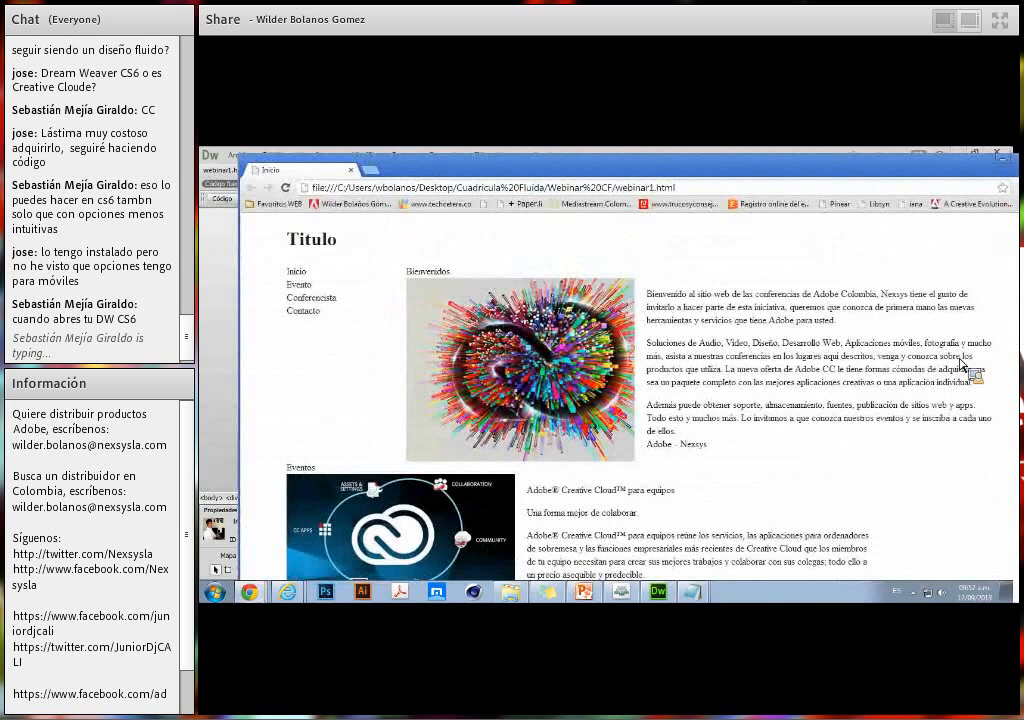
{"action": "scroll", "coordinate": [840, 490], "scroll_direction": "down", "scroll_amount": 3}
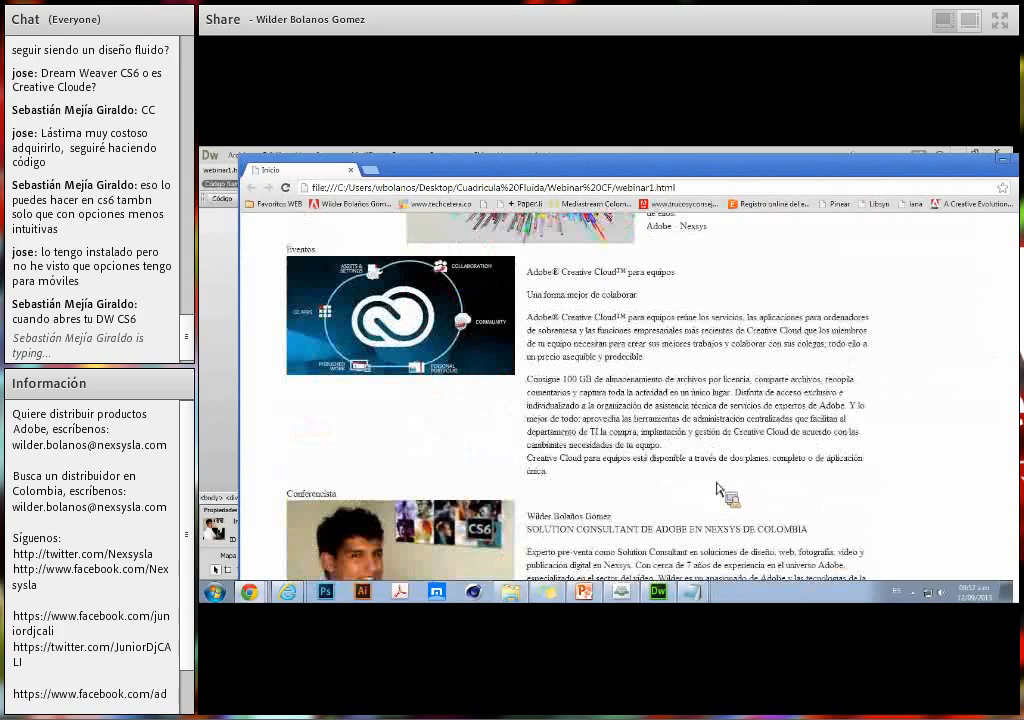
{"action": "left_click_drag", "start_coordinate": [1020, 606], "coordinate": [694, 556]}
{"action": "scroll", "coordinate": [524, 468], "scroll_direction": "down", "scroll_amount": 10}
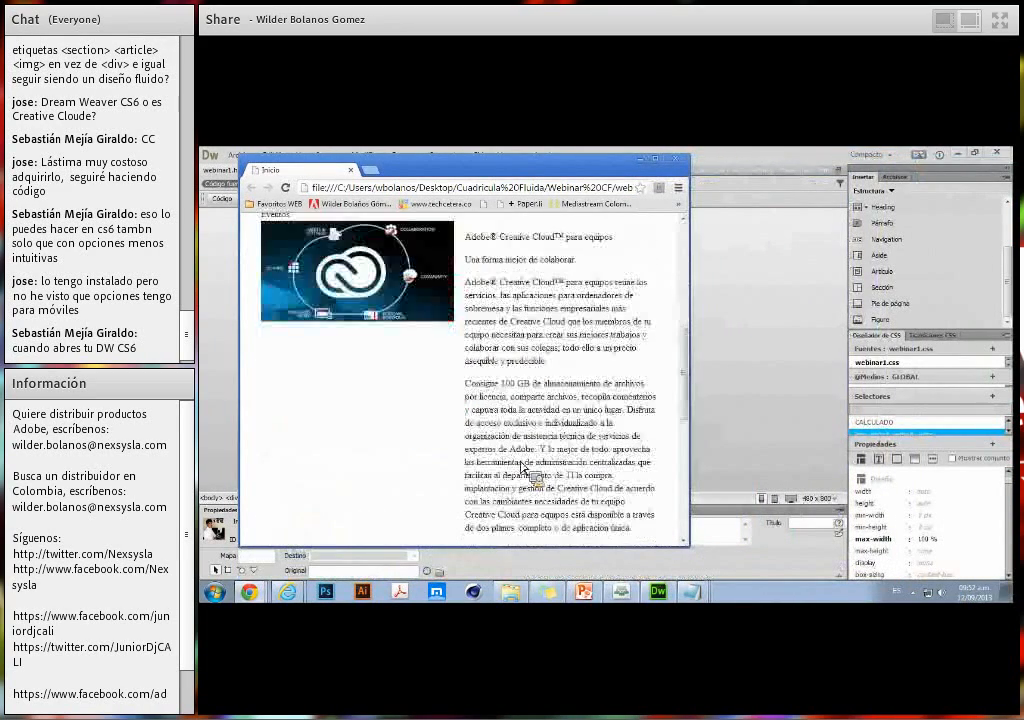
Examine the whole Chrome preview with the browser window narrowed to phone width, and minimize the browser to return to Dreamweaver.
{"action": "scroll", "coordinate": [520, 468], "scroll_direction": "up", "scroll_amount": 4}
{"action": "scroll", "coordinate": [520, 468], "scroll_direction": "up", "scroll_amount": 6}
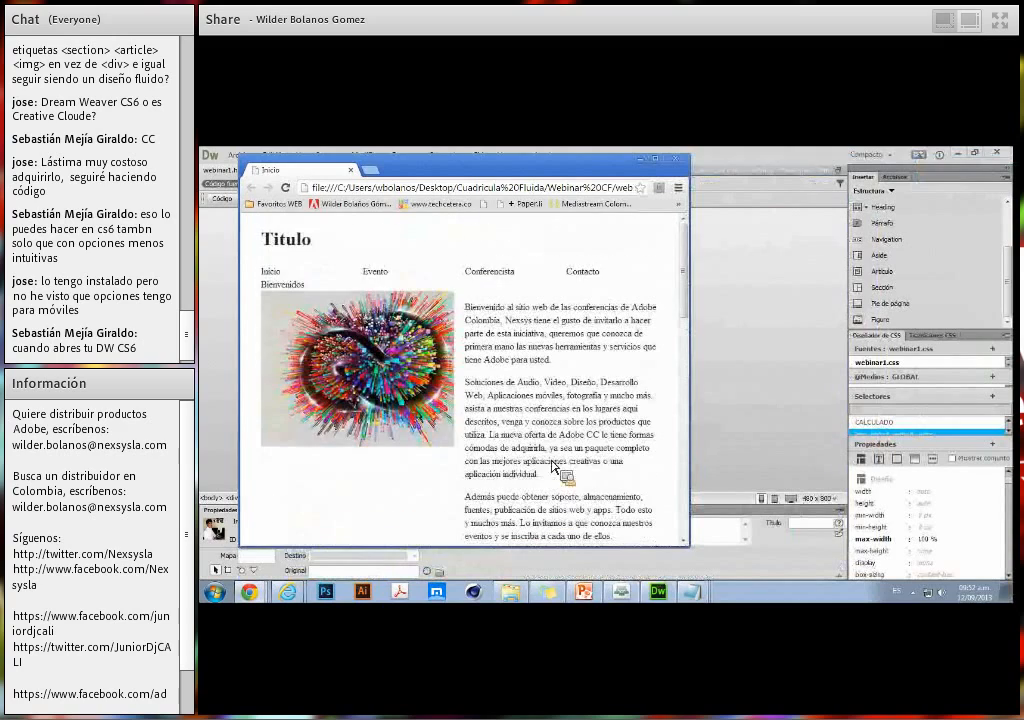
{"action": "left_click_drag", "start_coordinate": [700, 562], "coordinate": [530, 553]}
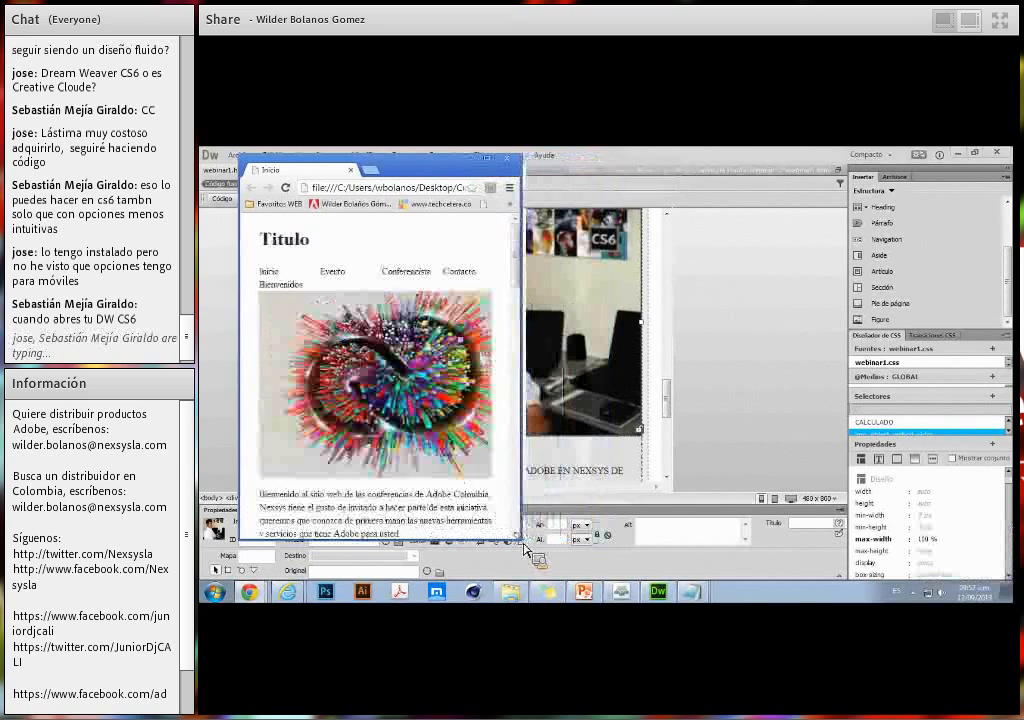
{"action": "scroll", "coordinate": [455, 455], "scroll_direction": "down", "scroll_amount": 4}
{"action": "scroll", "coordinate": [438, 436], "scroll_direction": "down", "scroll_amount": 10}
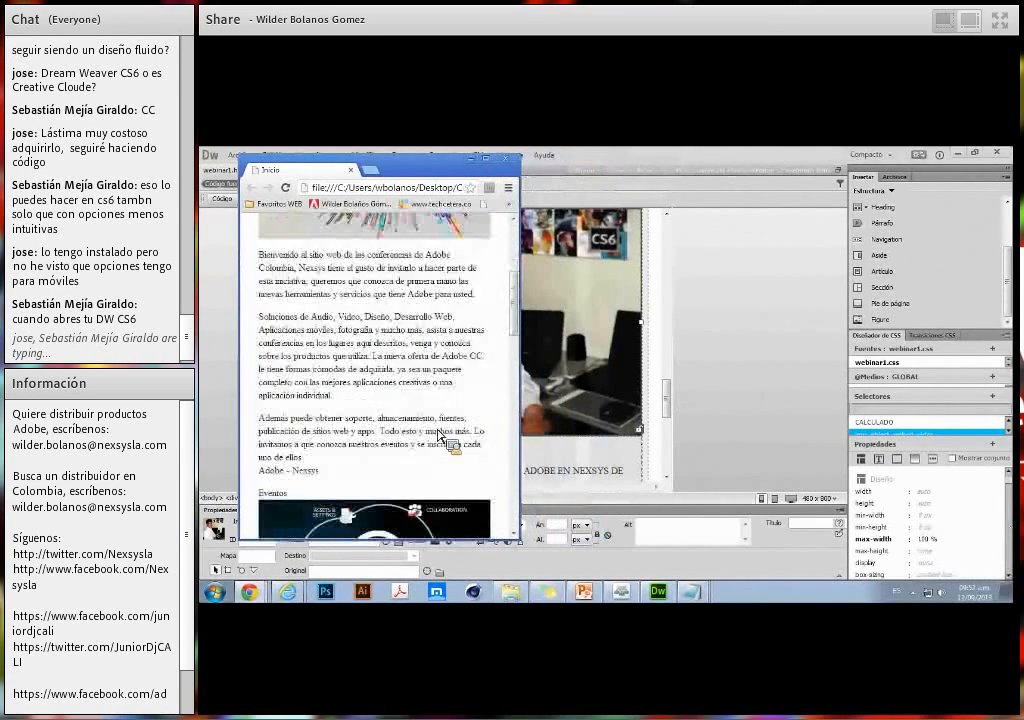
{"action": "scroll", "coordinate": [428, 434], "scroll_direction": "down", "scroll_amount": 5}
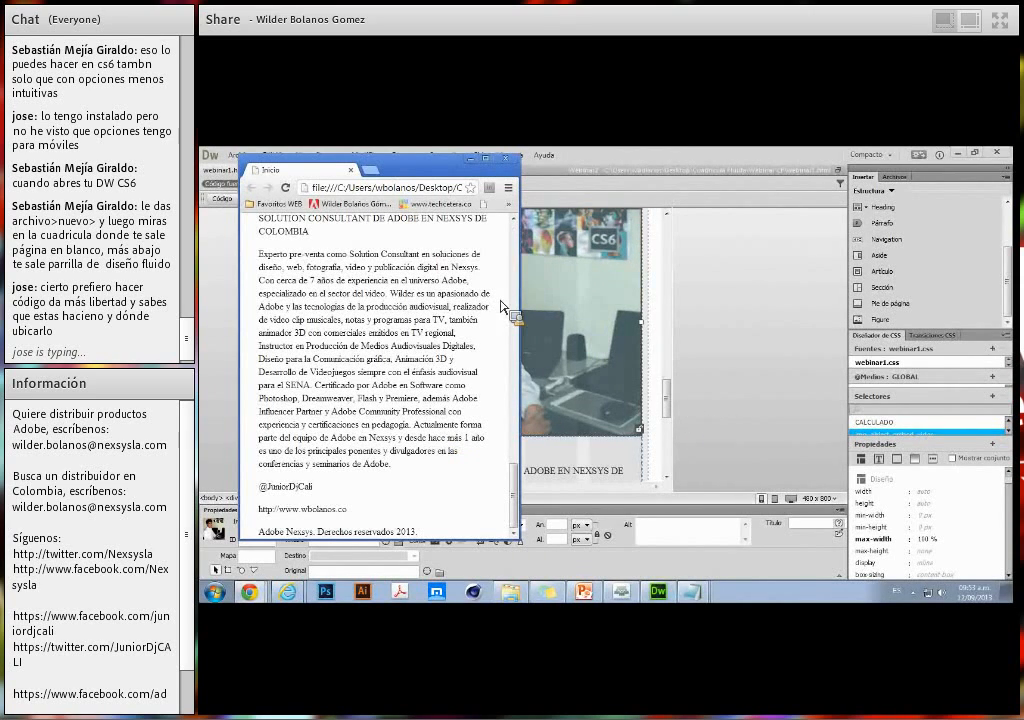
{"action": "left_click", "coordinate": [471, 162]}
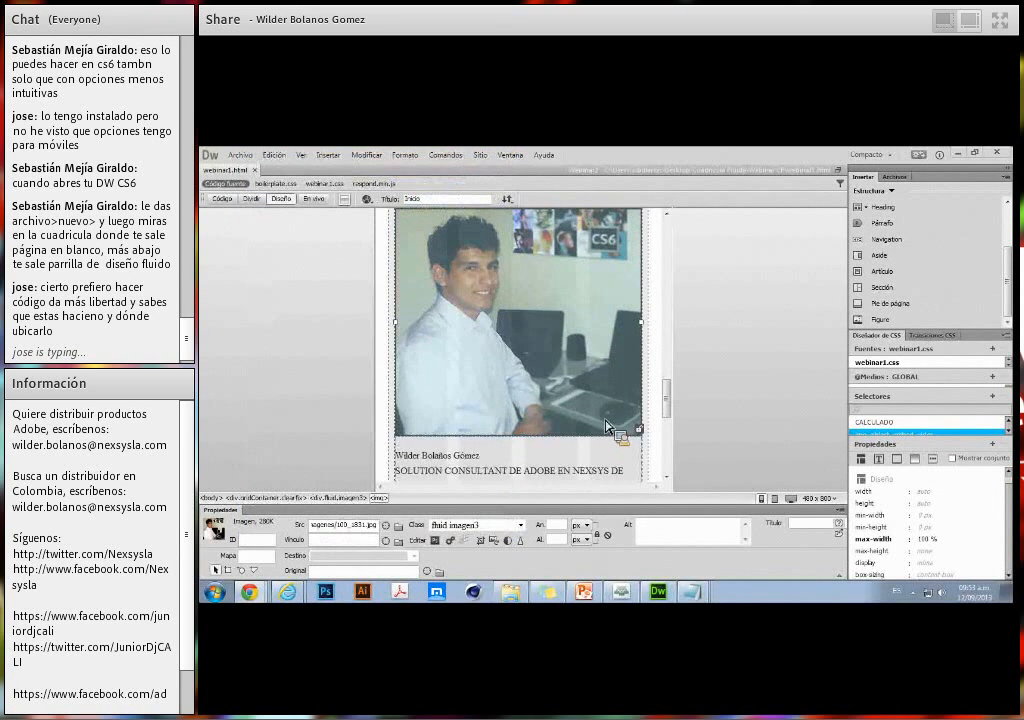
Widen the docked panels so the CSS designer shows two columns, and select the Evento item in the page's navigation bar.
{"action": "left_click_drag", "start_coordinate": [667, 411], "coordinate": [674, 481]}
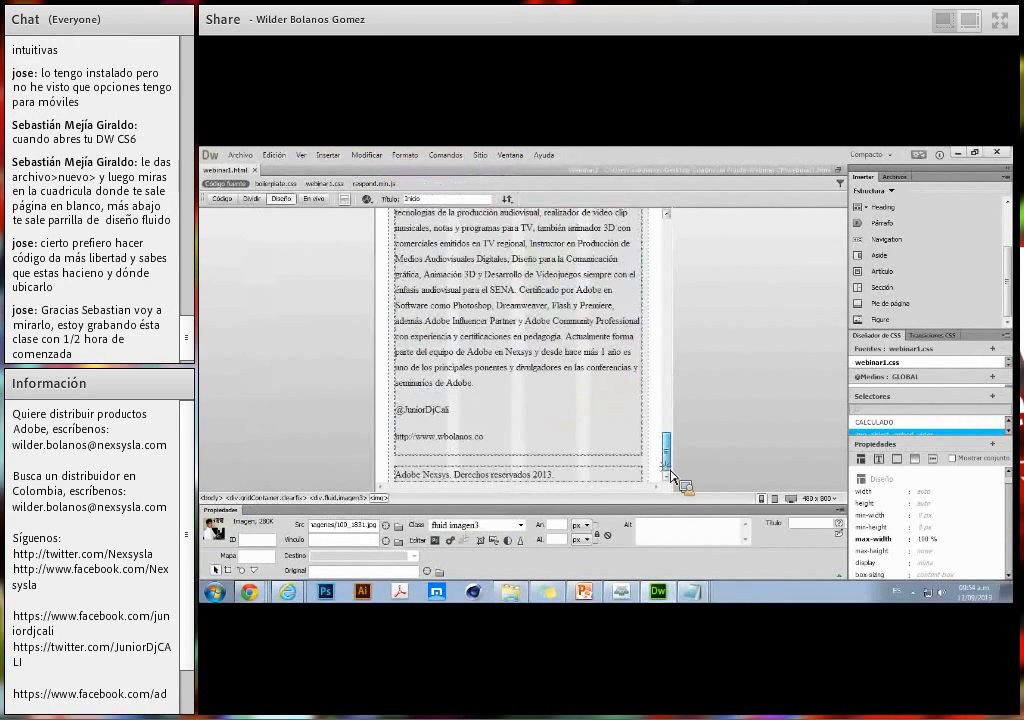
{"action": "left_click_drag", "start_coordinate": [672, 480], "coordinate": [683, 245]}
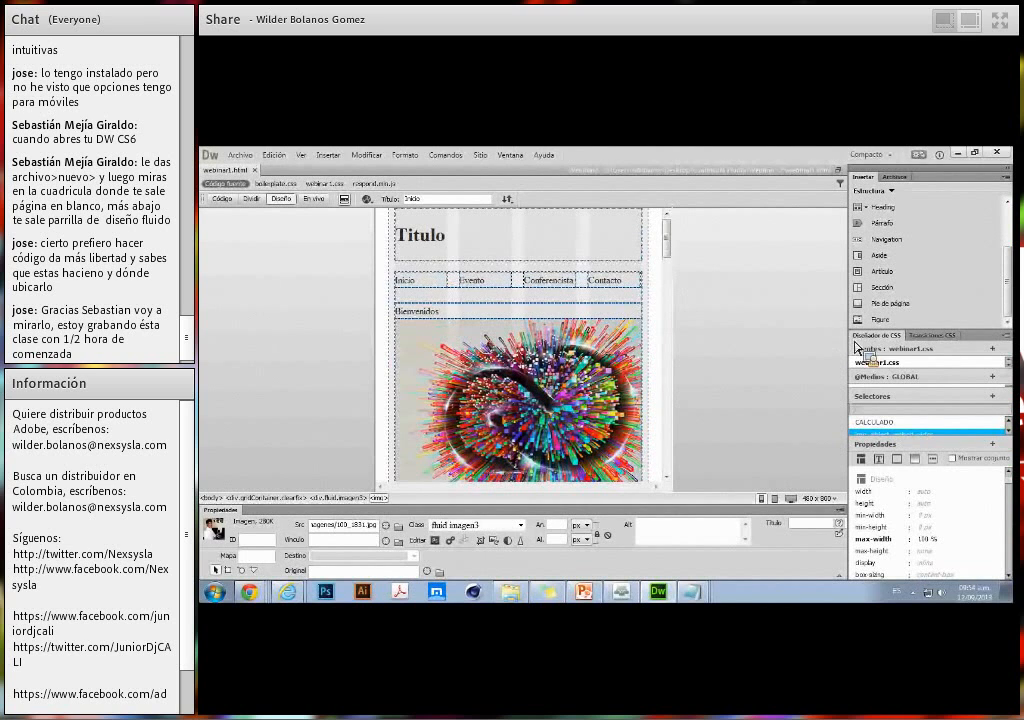
{"action": "left_click_drag", "start_coordinate": [862, 336], "coordinate": [714, 348]}
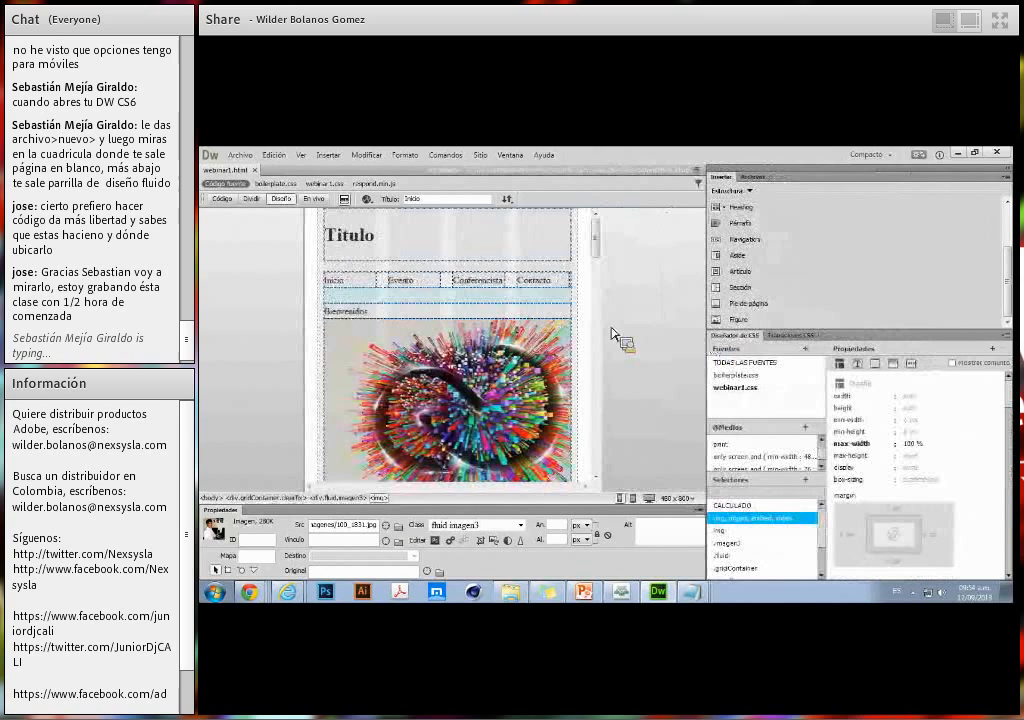
{"action": "left_click", "coordinate": [405, 281]}
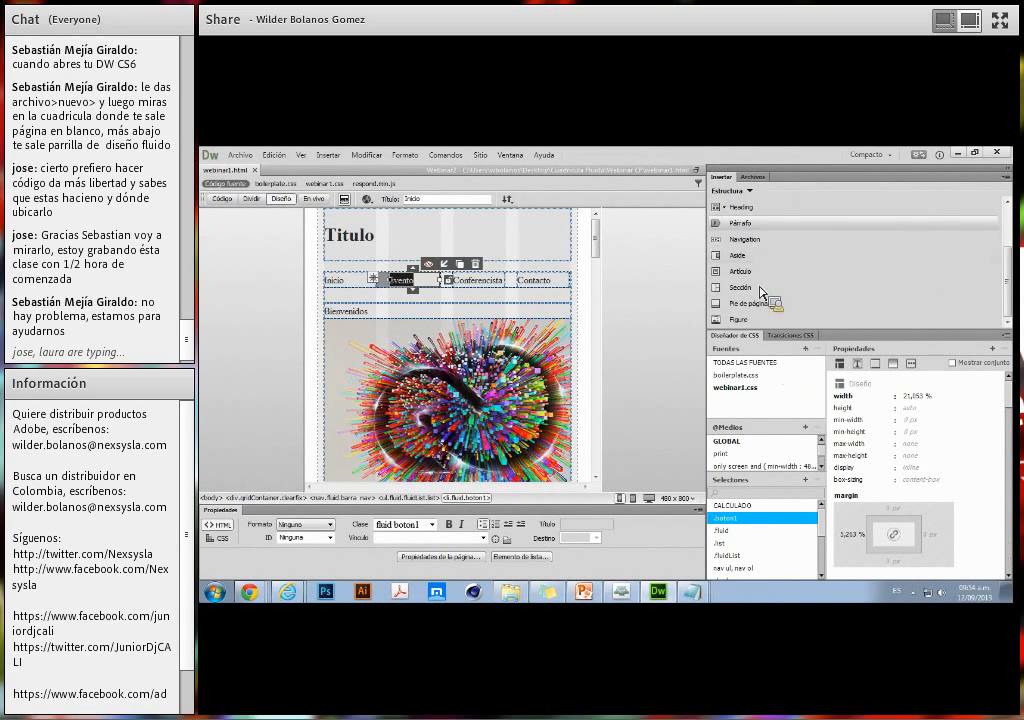
Show the Común category of insertable elements instead of Estructura.
{"action": "left_click", "coordinate": [737, 190]}
{"action": "left_click", "coordinate": [750, 181]}
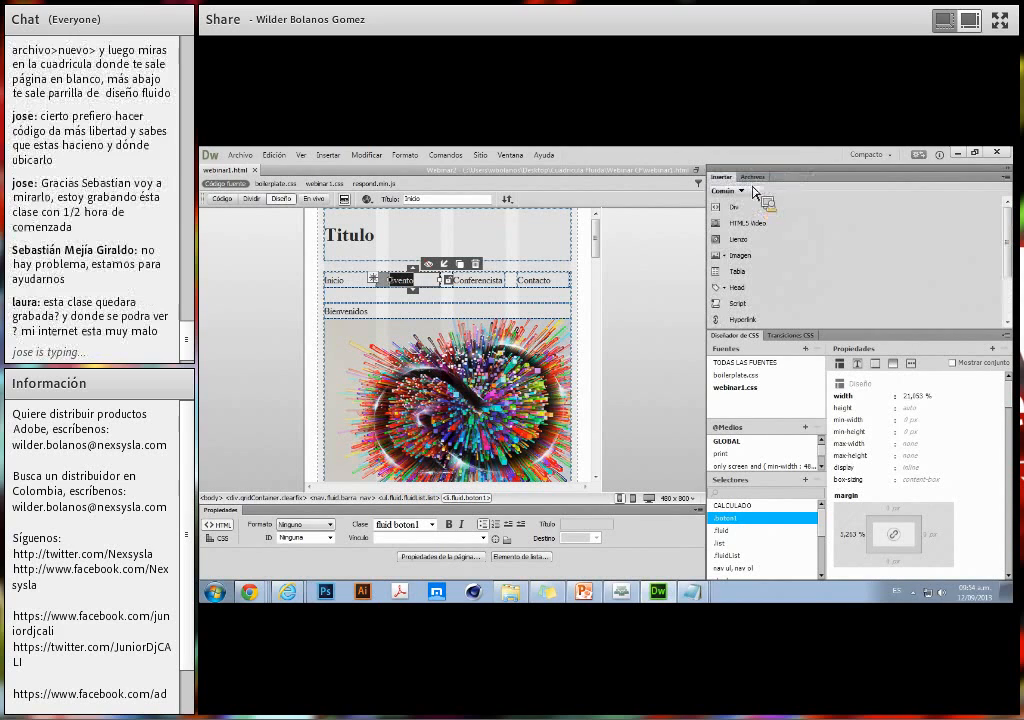
View the settings synchronization status and open the Ajustes de sincronización preferences for the Adobe account.
{"action": "left_click_drag", "start_coordinate": [772, 272], "coordinate": [924, 165]}
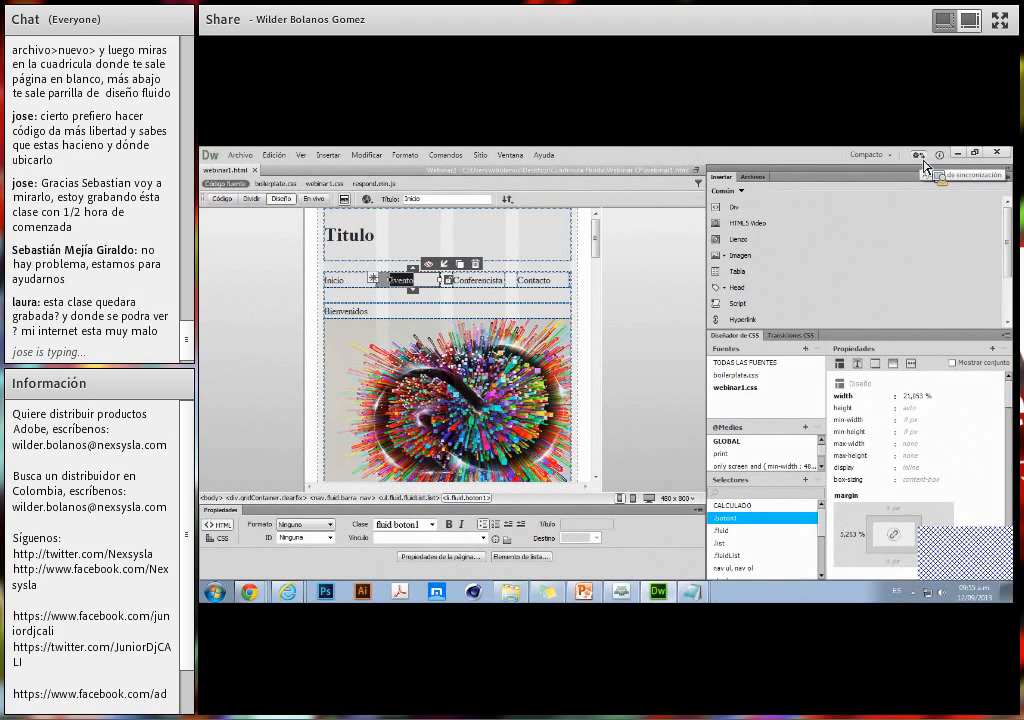
{"action": "left_click", "coordinate": [922, 160]}
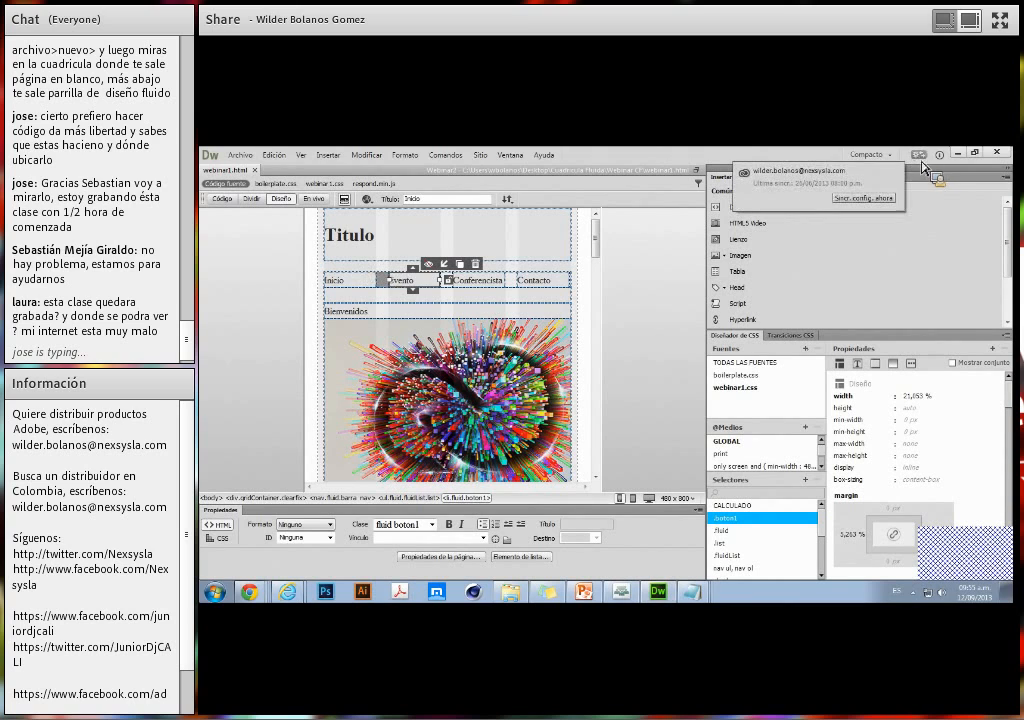
{"action": "left_click", "coordinate": [240, 155]}
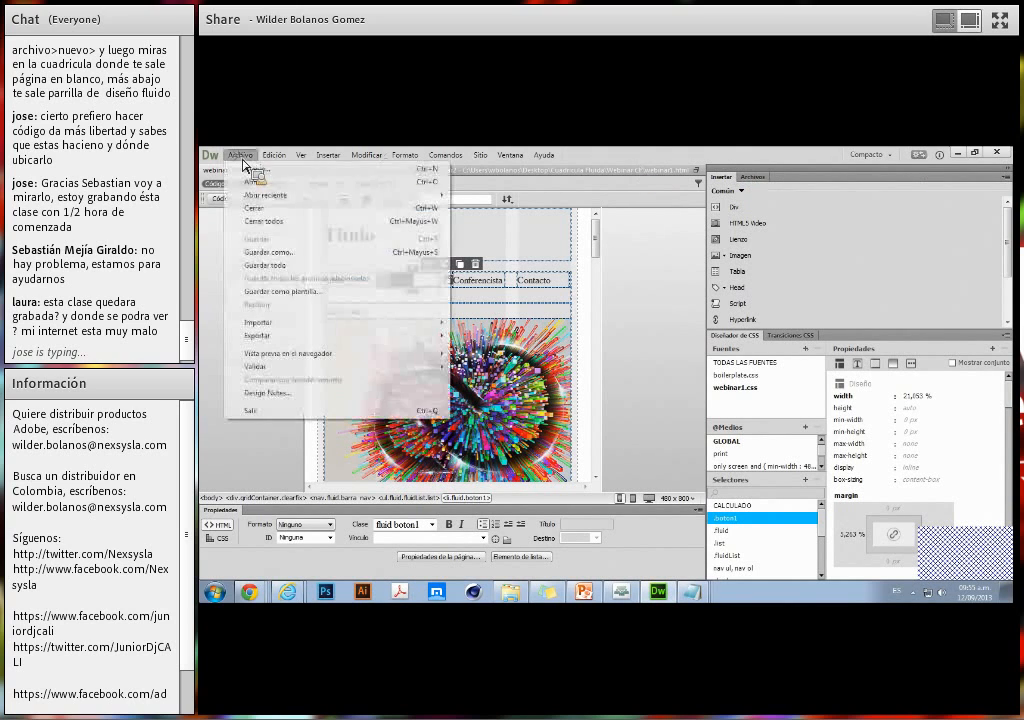
{"action": "left_click", "coordinate": [240, 155]}
{"action": "left_click", "coordinate": [274, 155]}
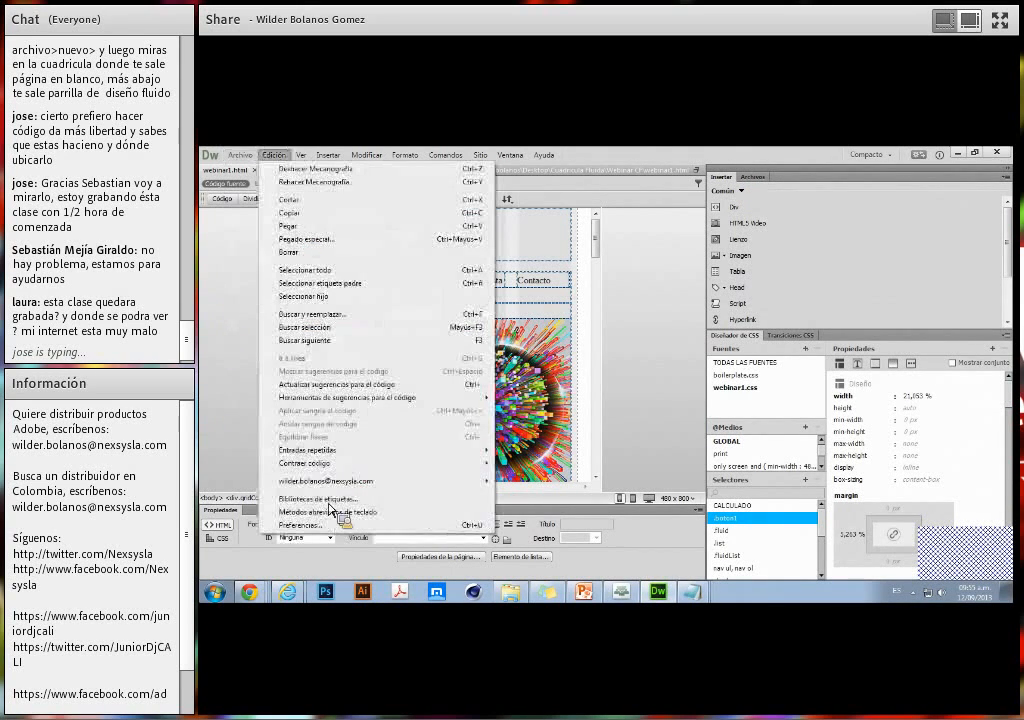
{"action": "mouse_move", "coordinate": [385, 484]}
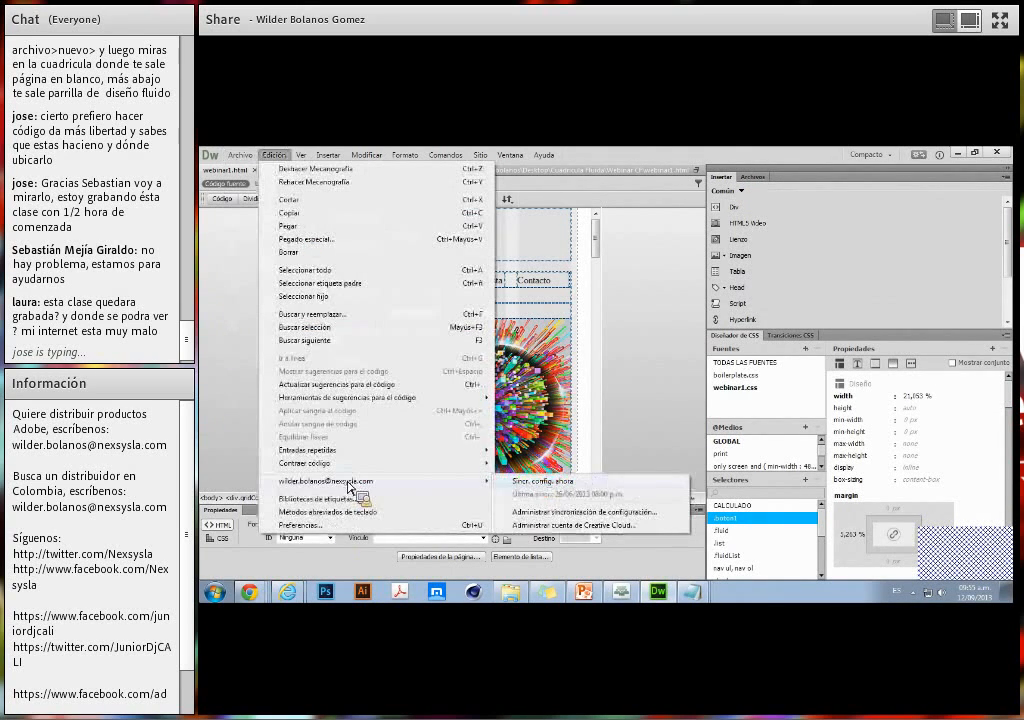
{"action": "left_click", "coordinate": [595, 523]}
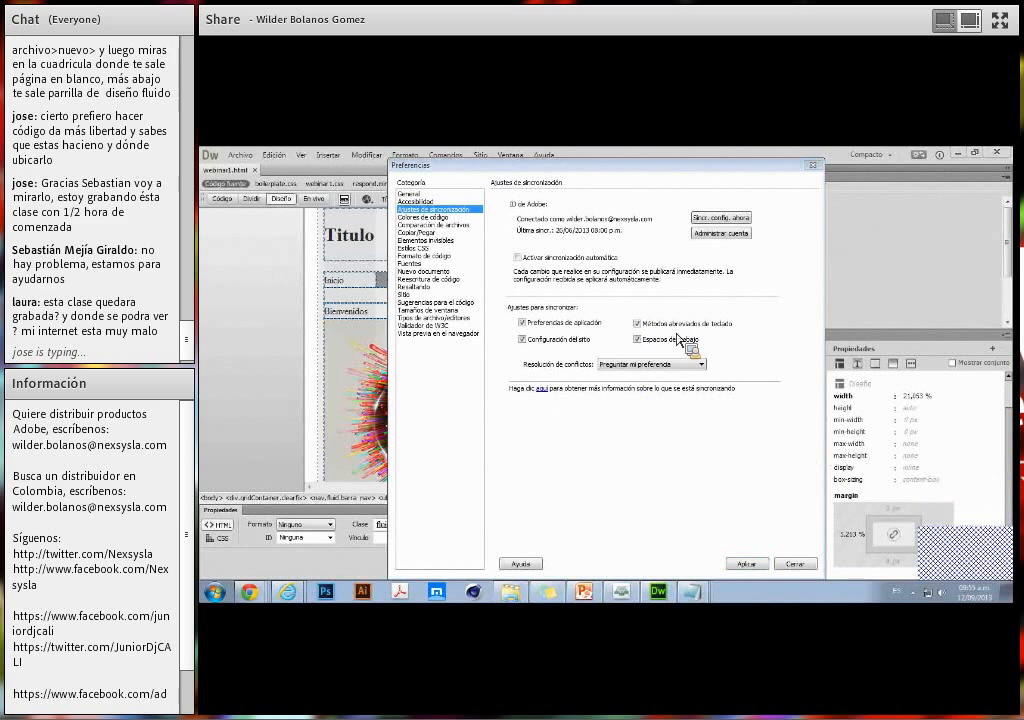
{"action": "left_click_drag", "start_coordinate": [556, 168], "coordinate": [523, 163]}
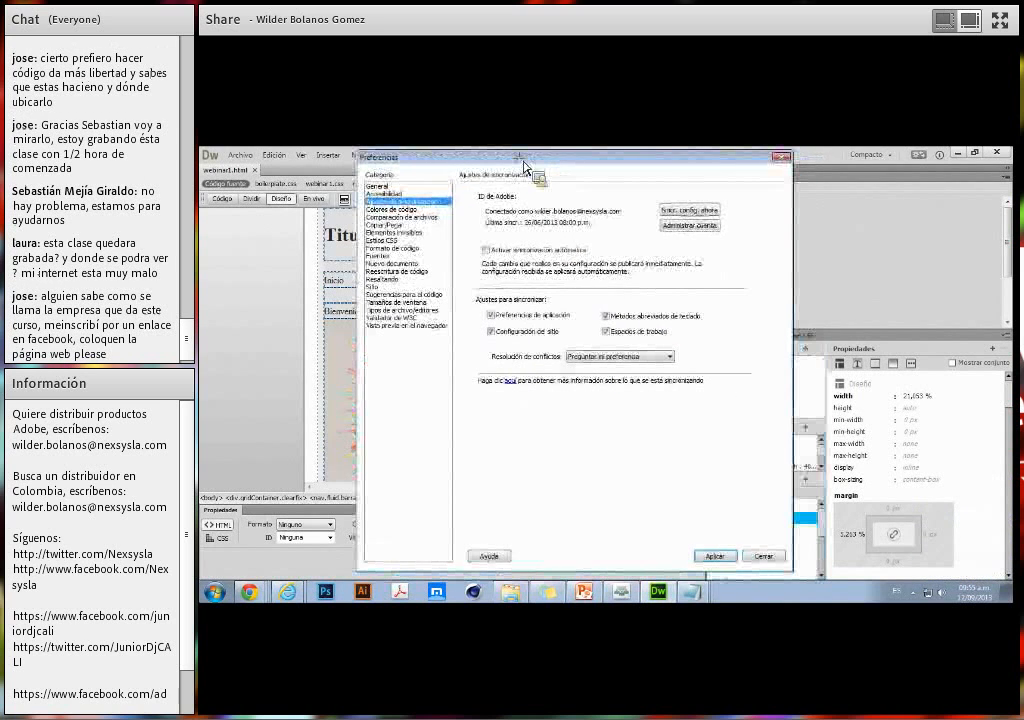